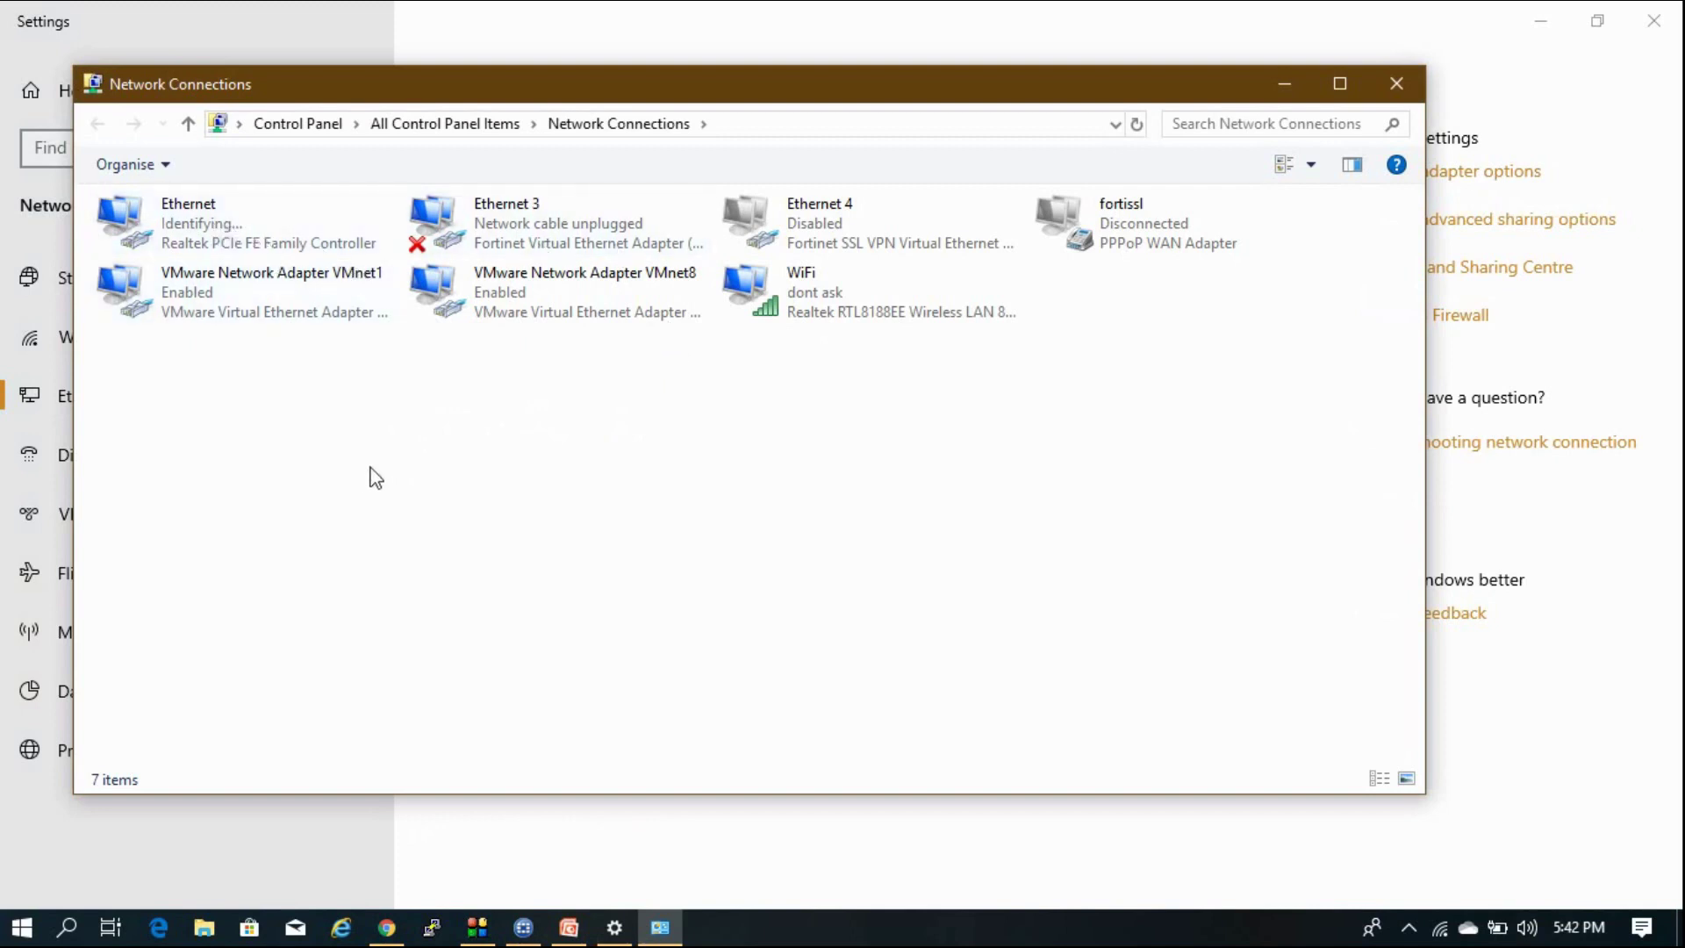
Open the Ethernet connection details, noting IPv4 address 192.168.1.110 and default gateway 192.168.1.99.
click(269, 218)
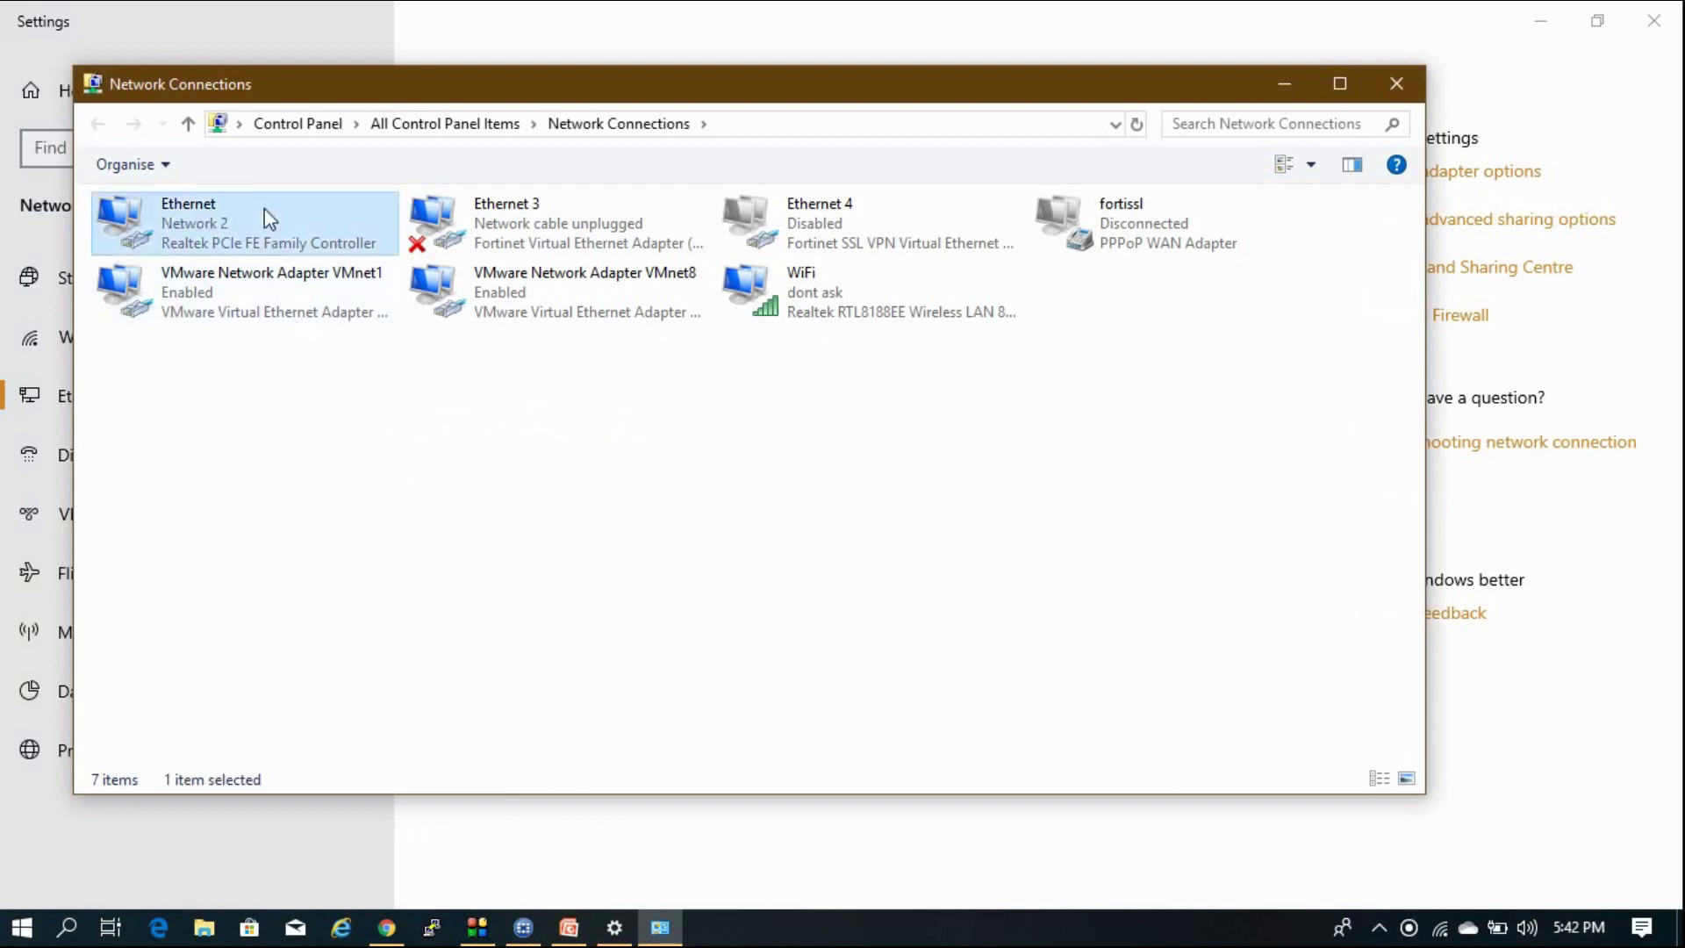
double_click(309, 242)
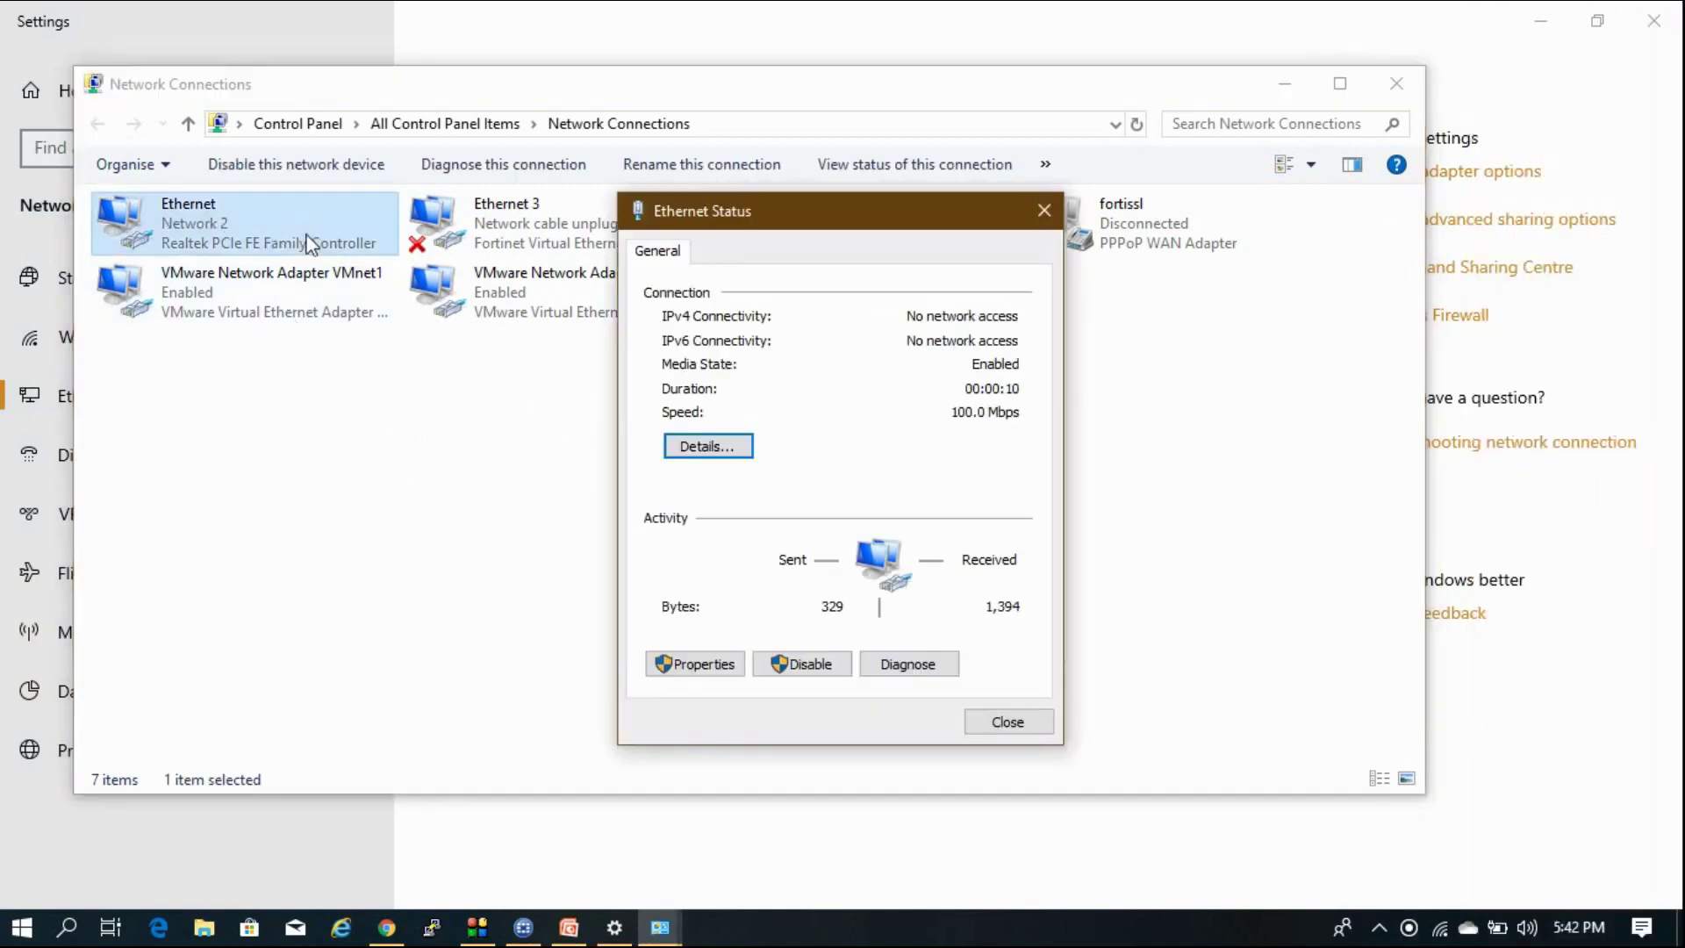
click(686, 449)
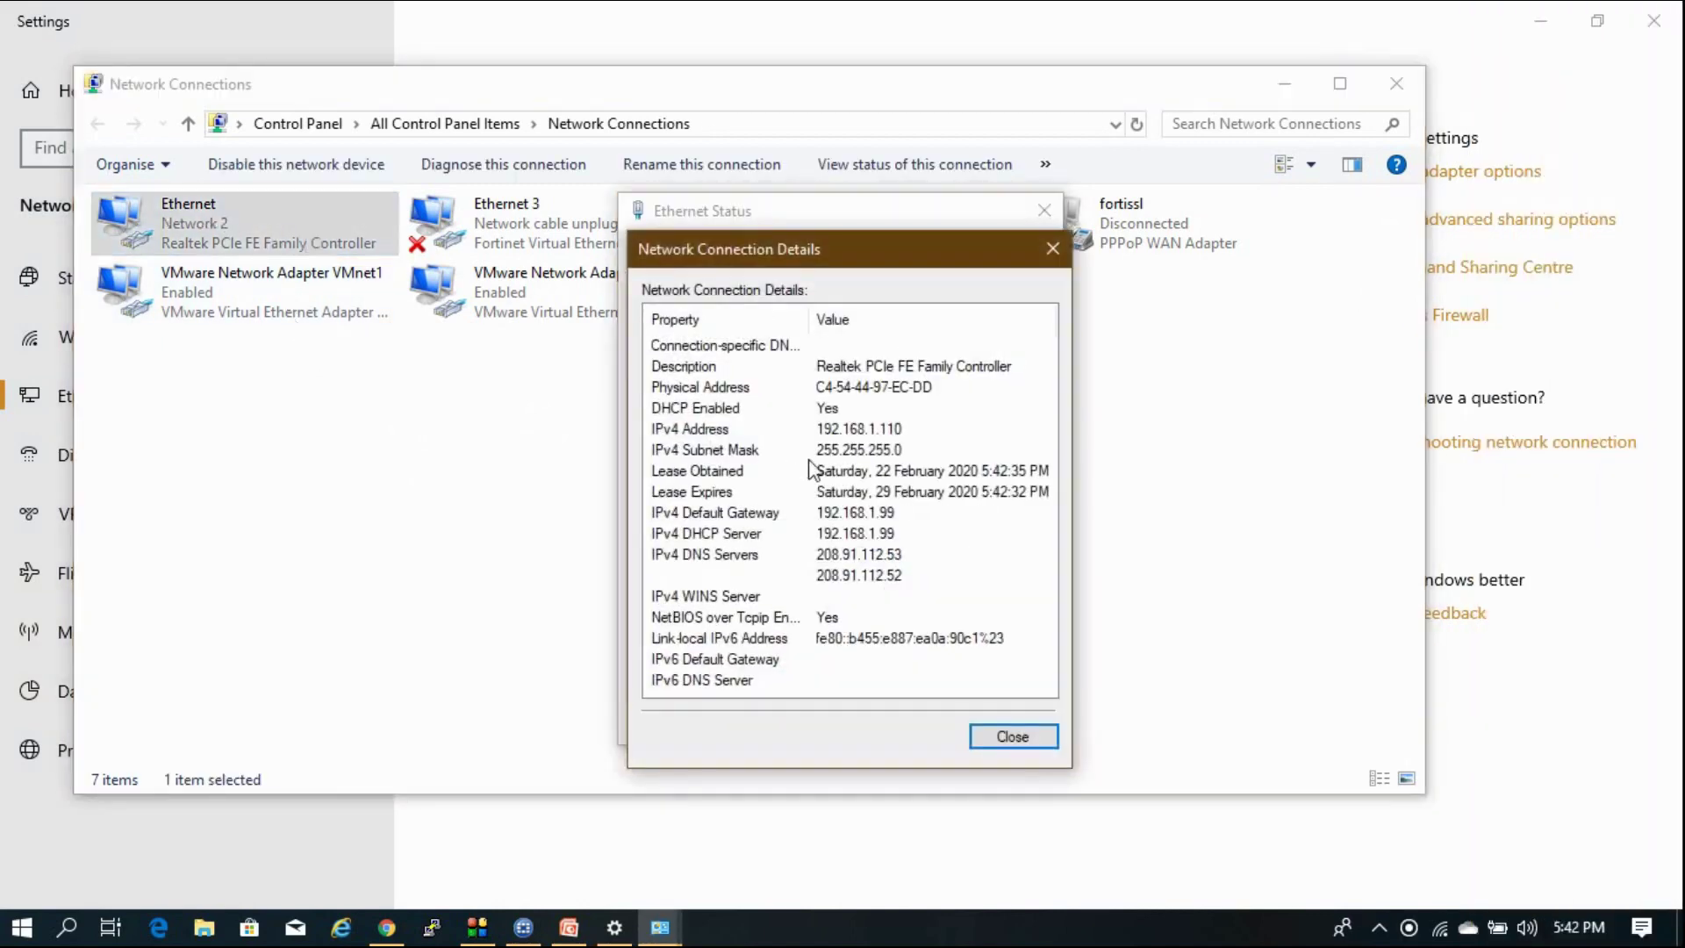
click(853, 437)
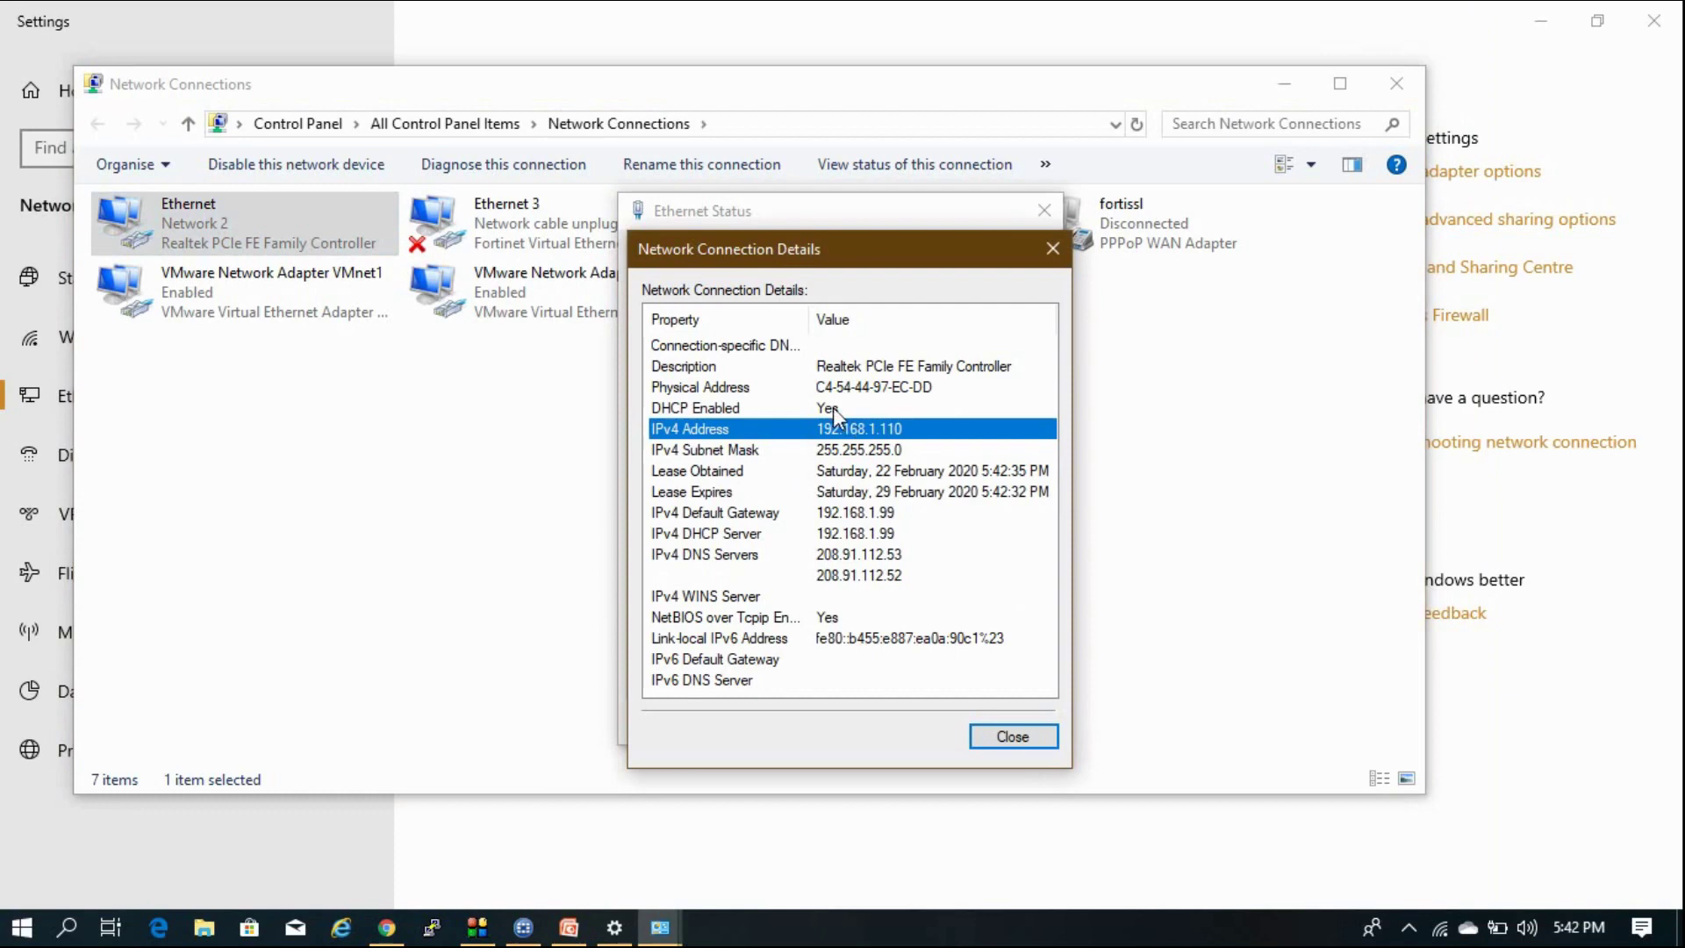
click(865, 518)
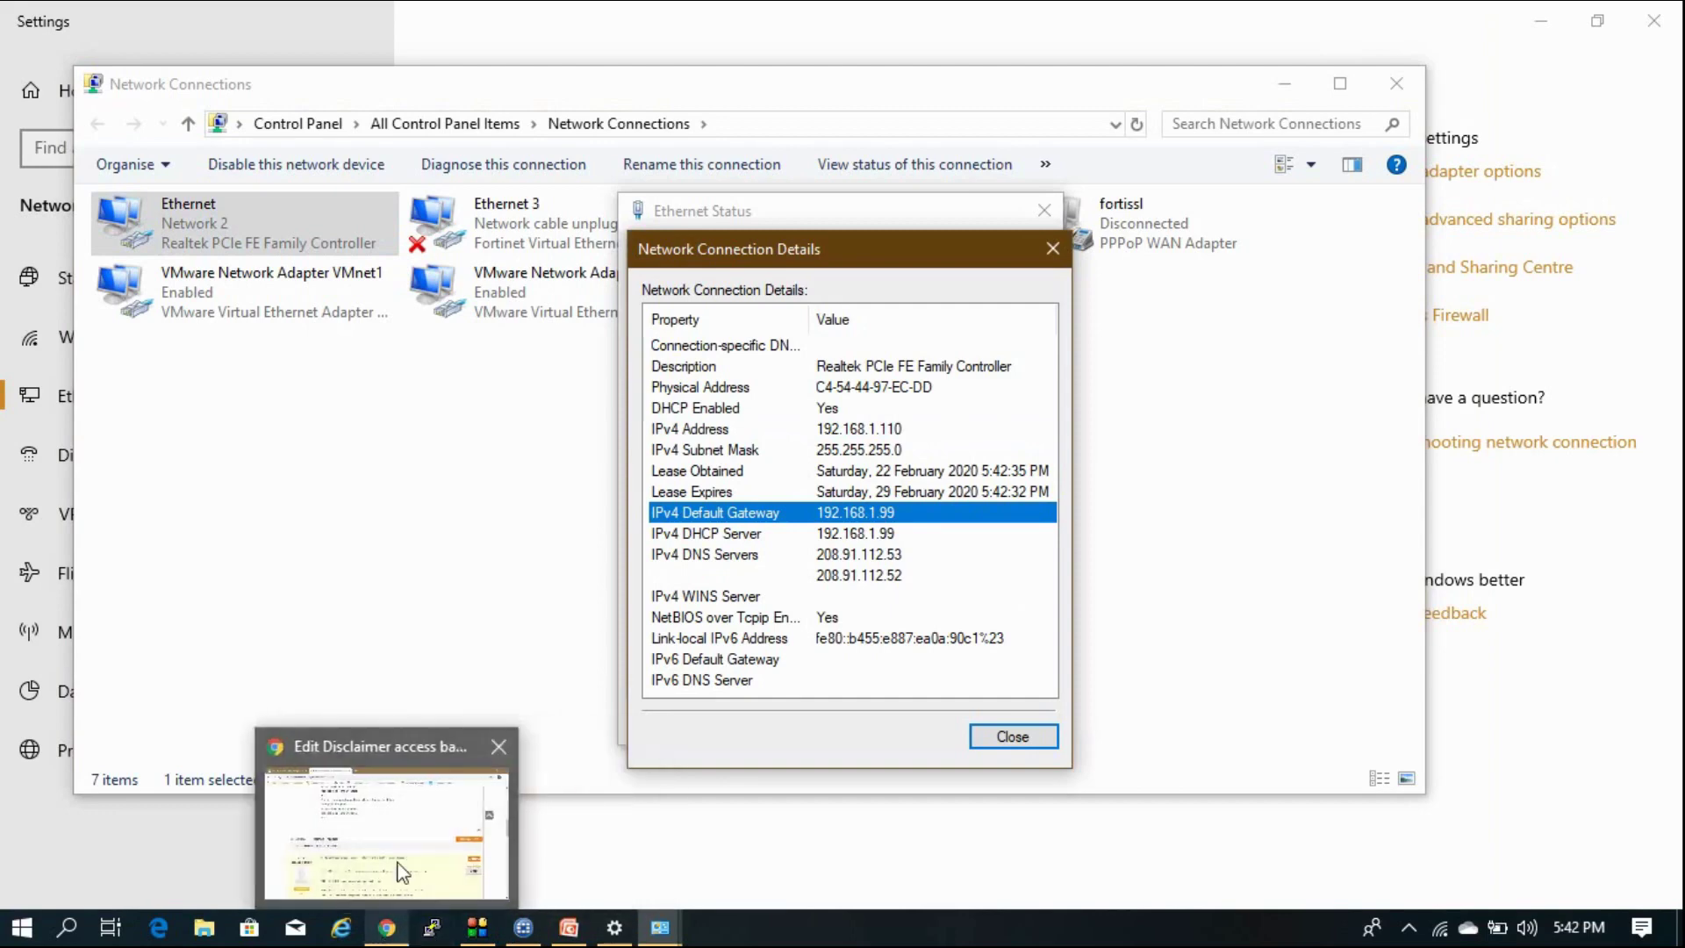
click(404, 876)
Close the forum tab and browse to 192.168.1.99 in a new tab.
click(581, 22)
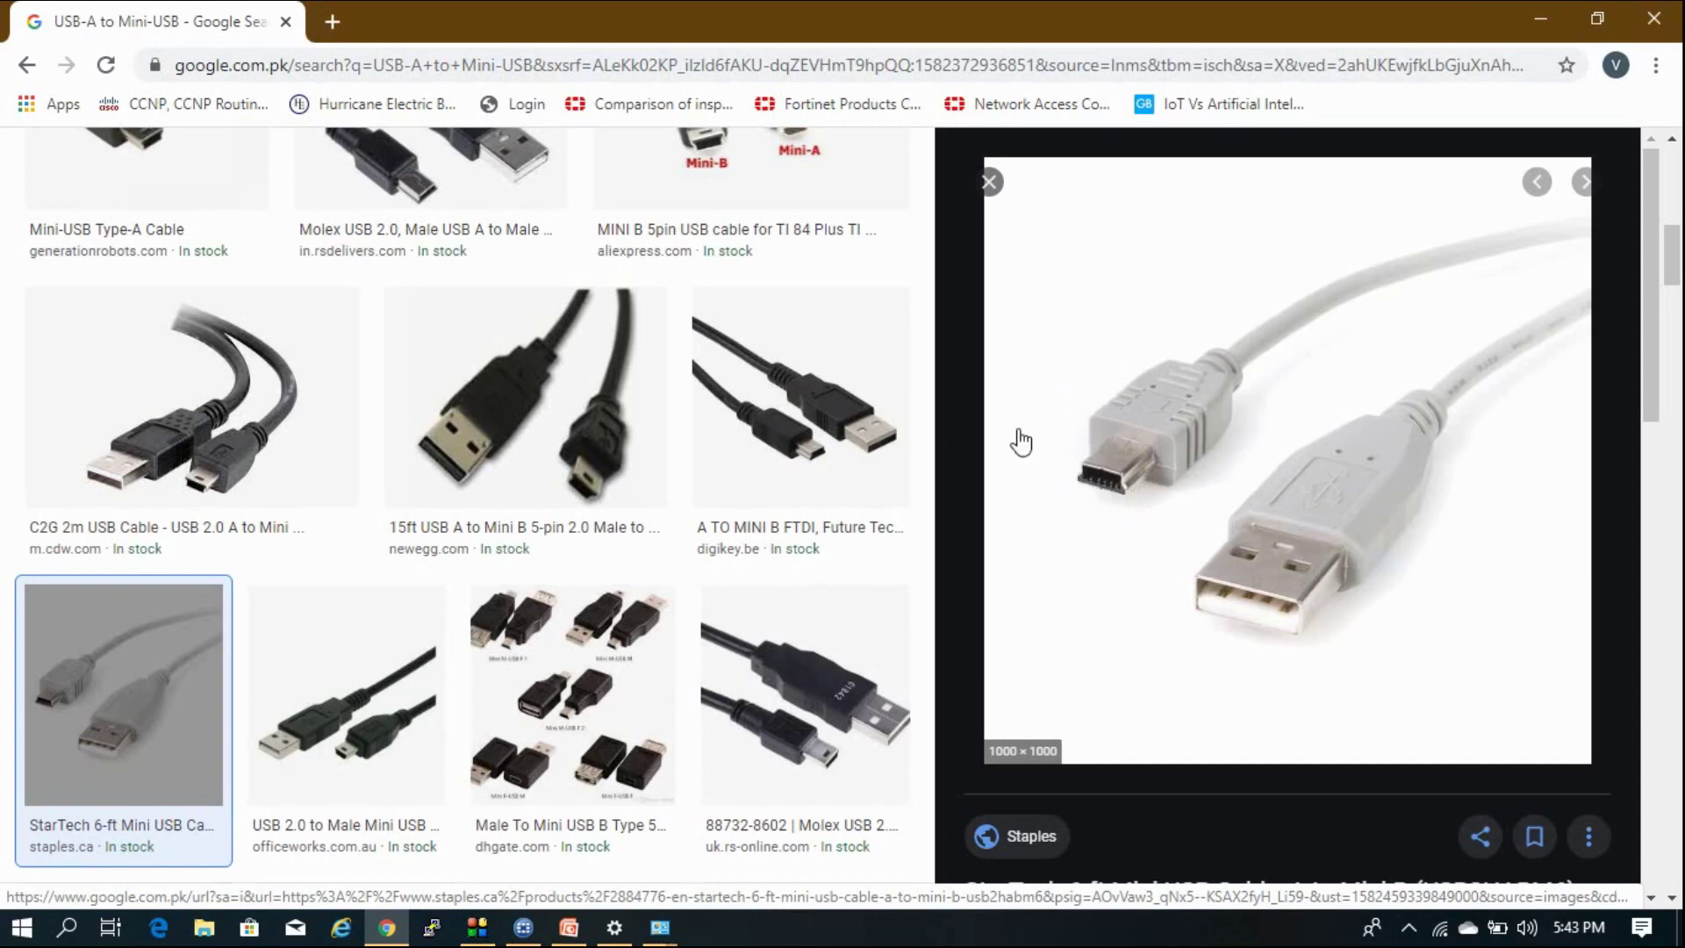
click(331, 23)
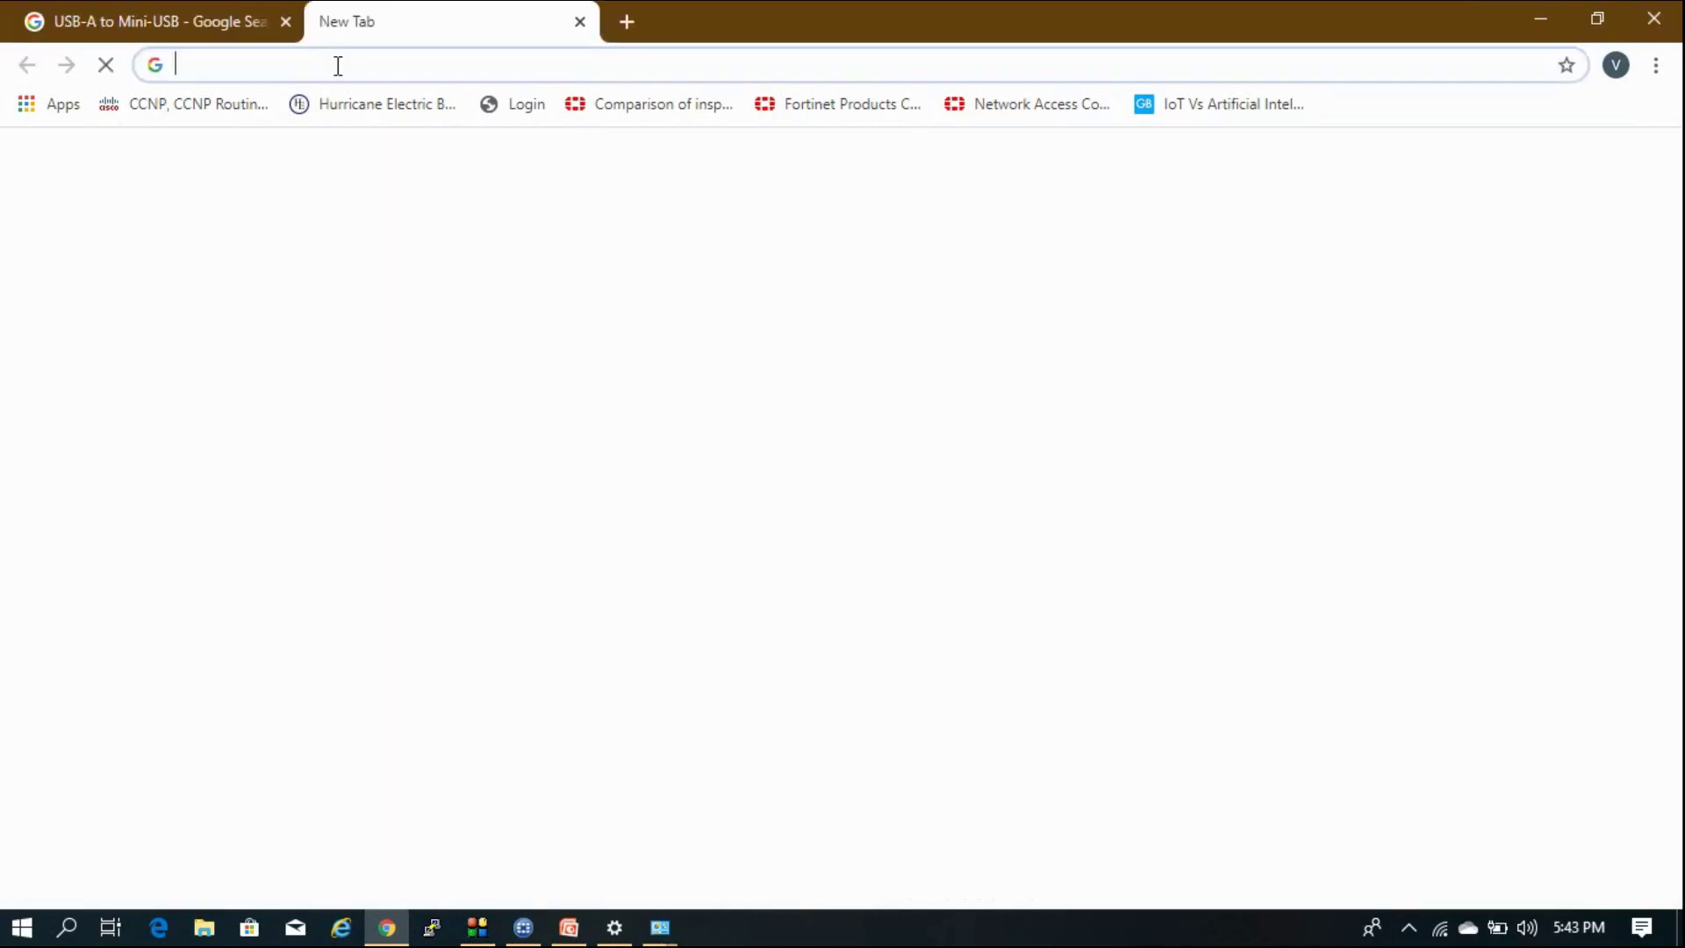
text(192.167)
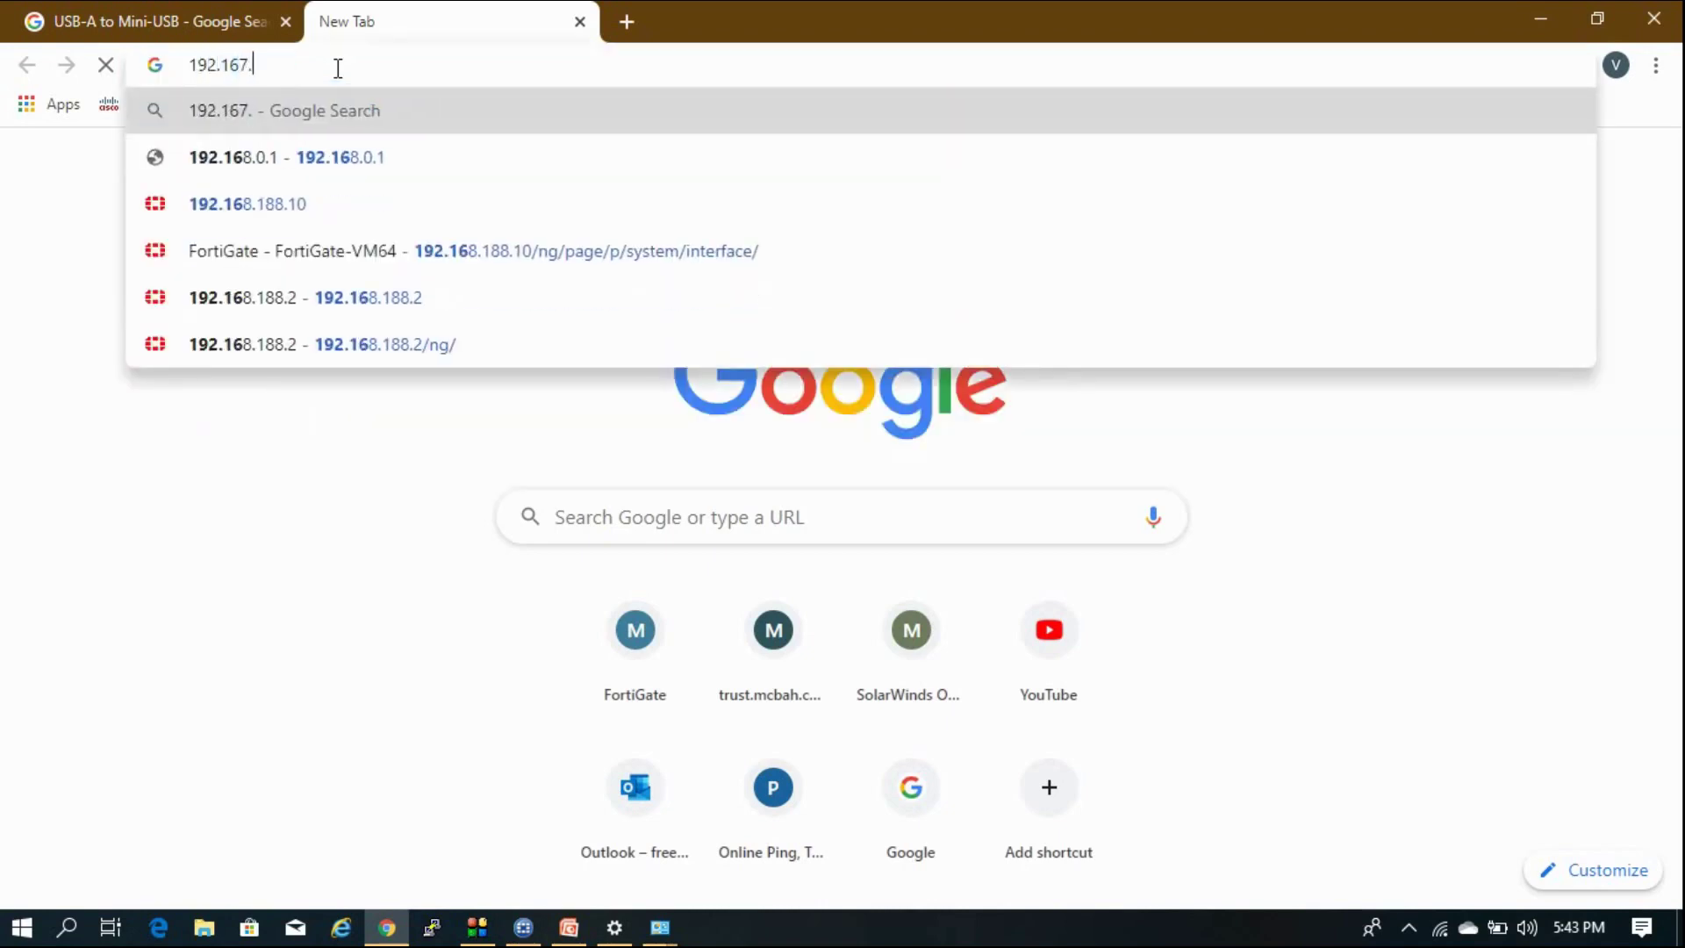
key(BackSpace)
text(8.)
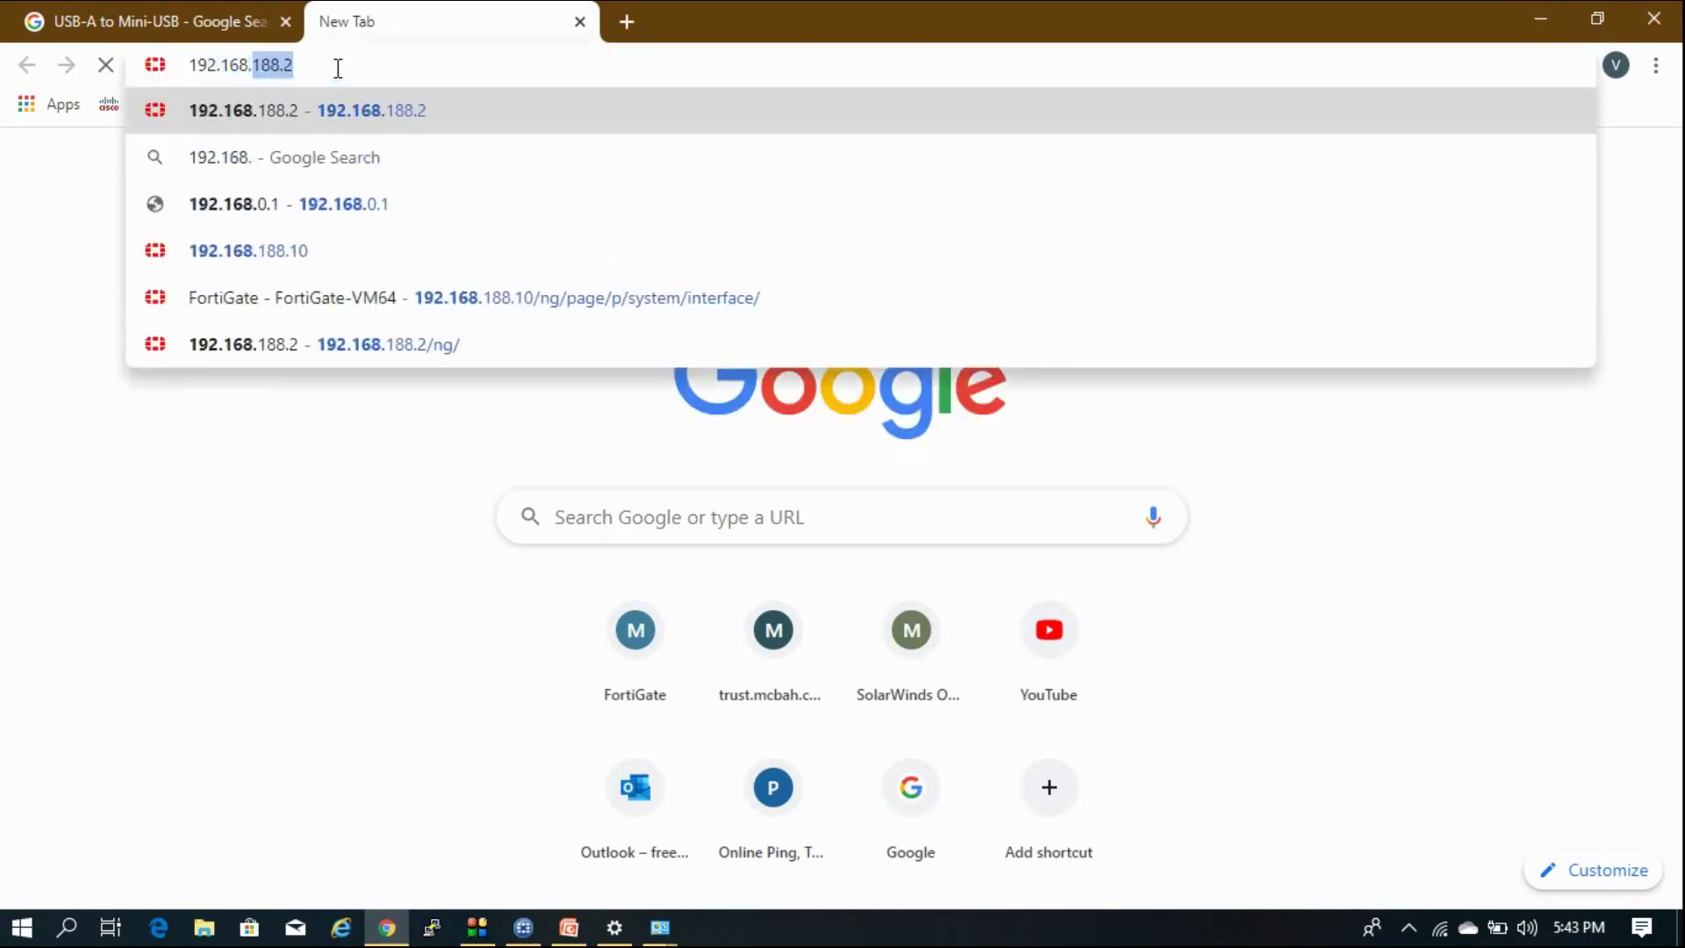
text(1.99)
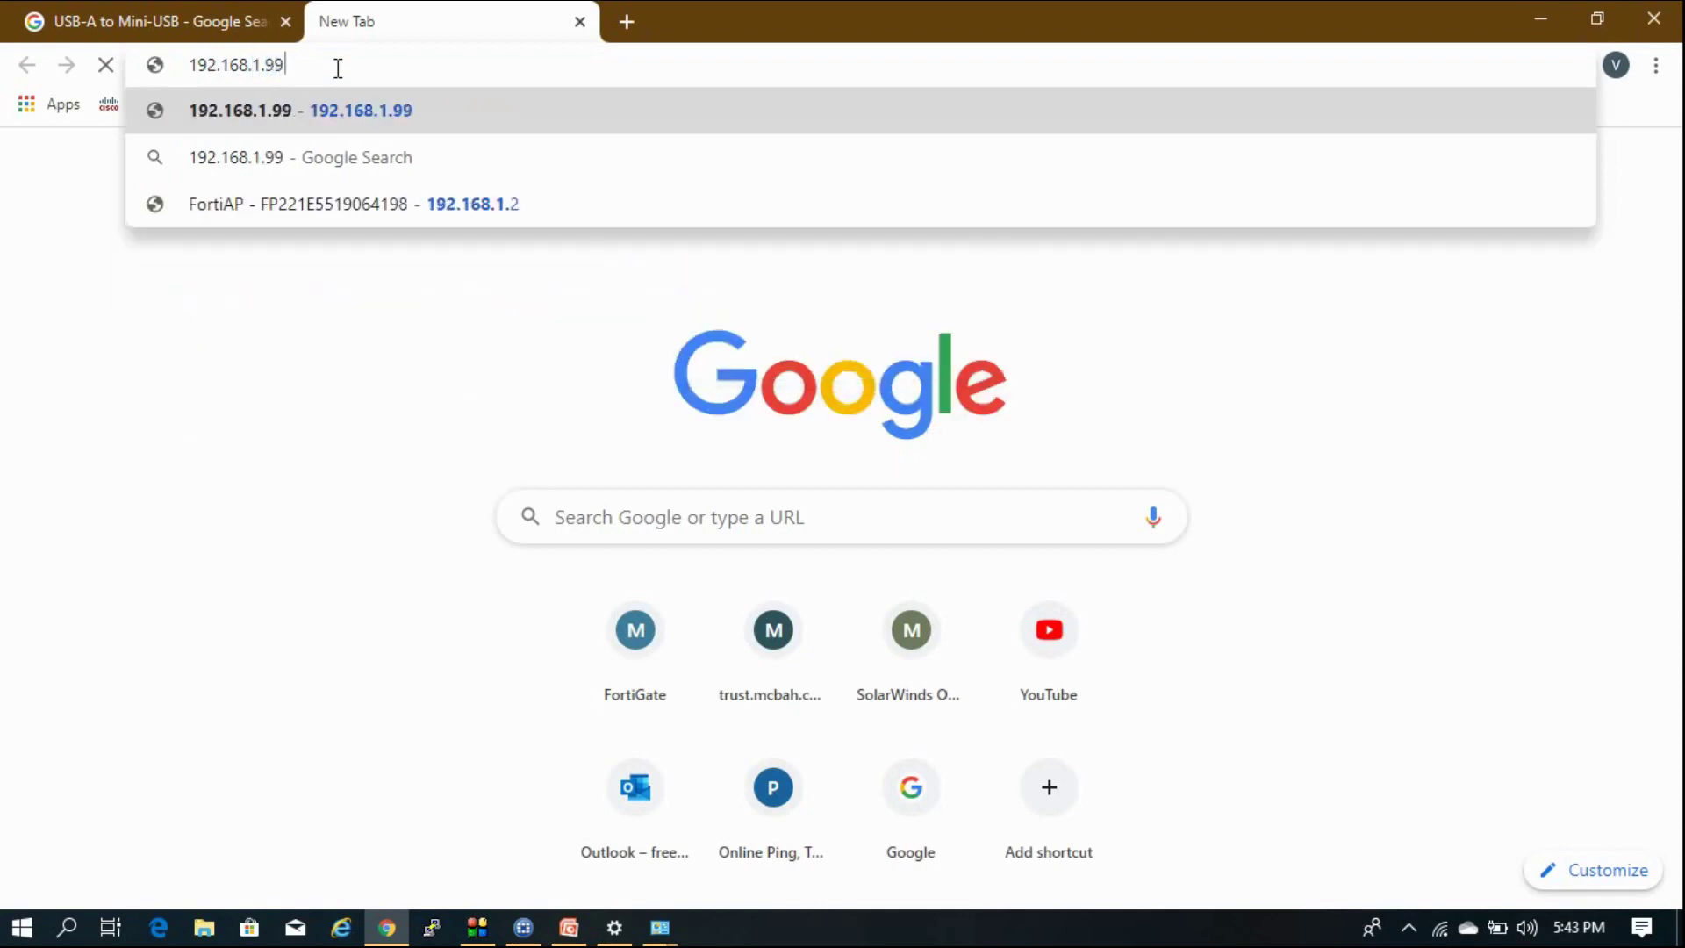
key(Return)
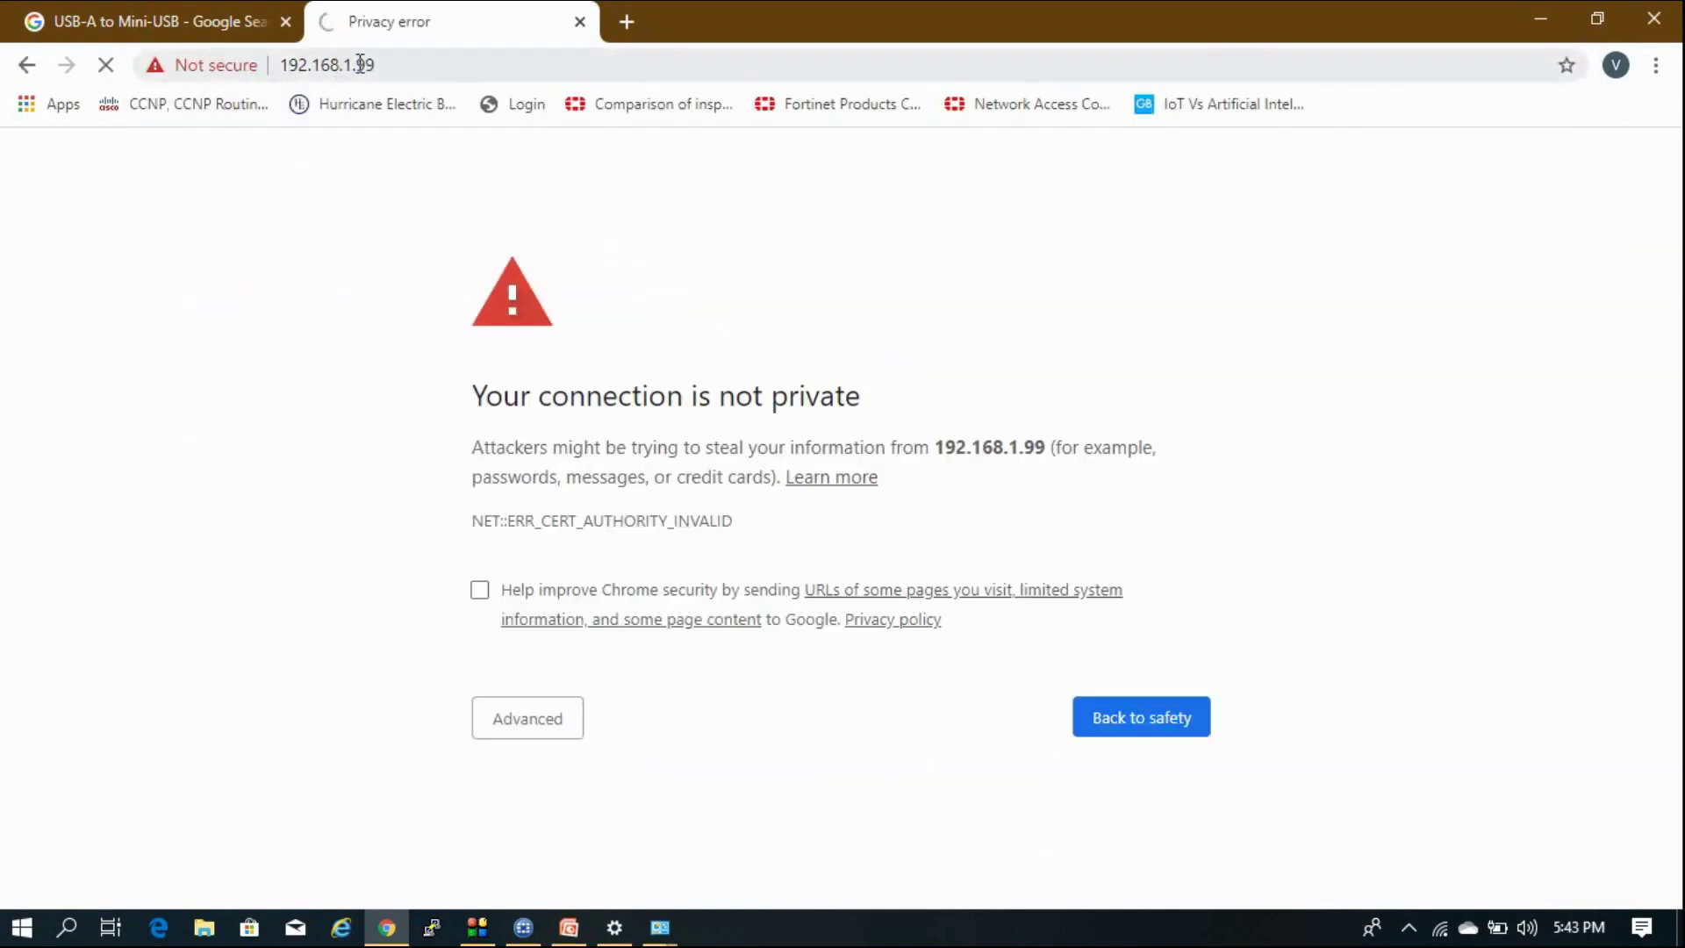
Proceed past the certificate warning to the unsafe 192.168.1.99 site.
click(556, 722)
scroll(532, 849, down, 2)
click(572, 845)
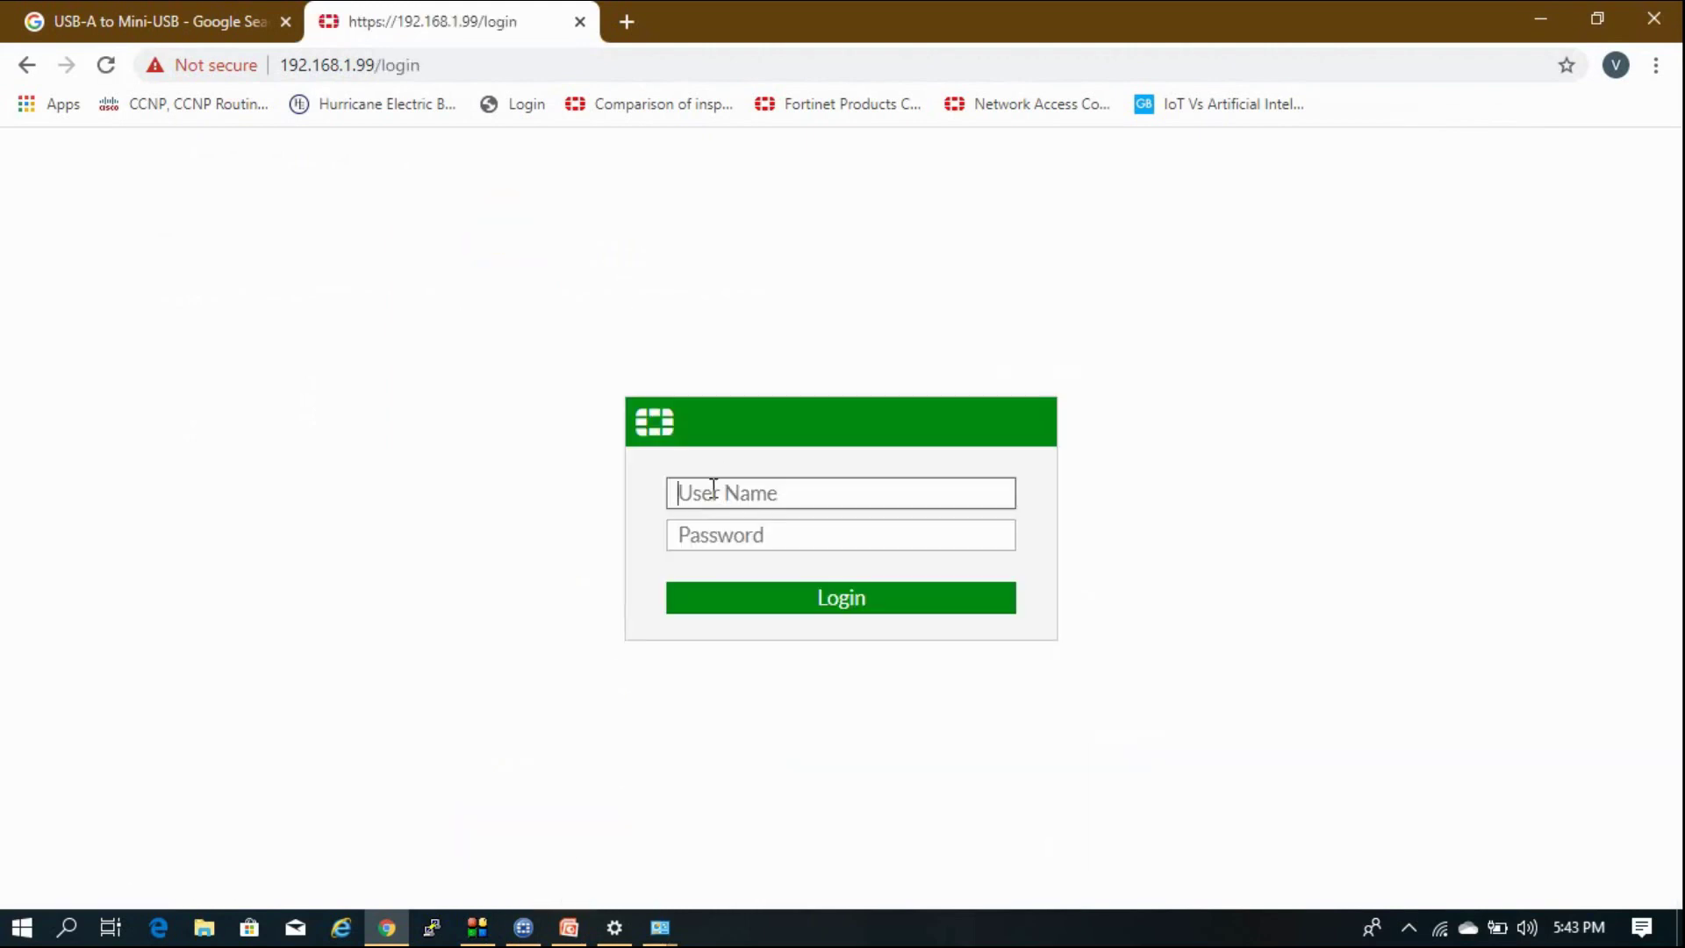
Log in to the FortiGate with the admin user name.
text(admin)
key(Return)
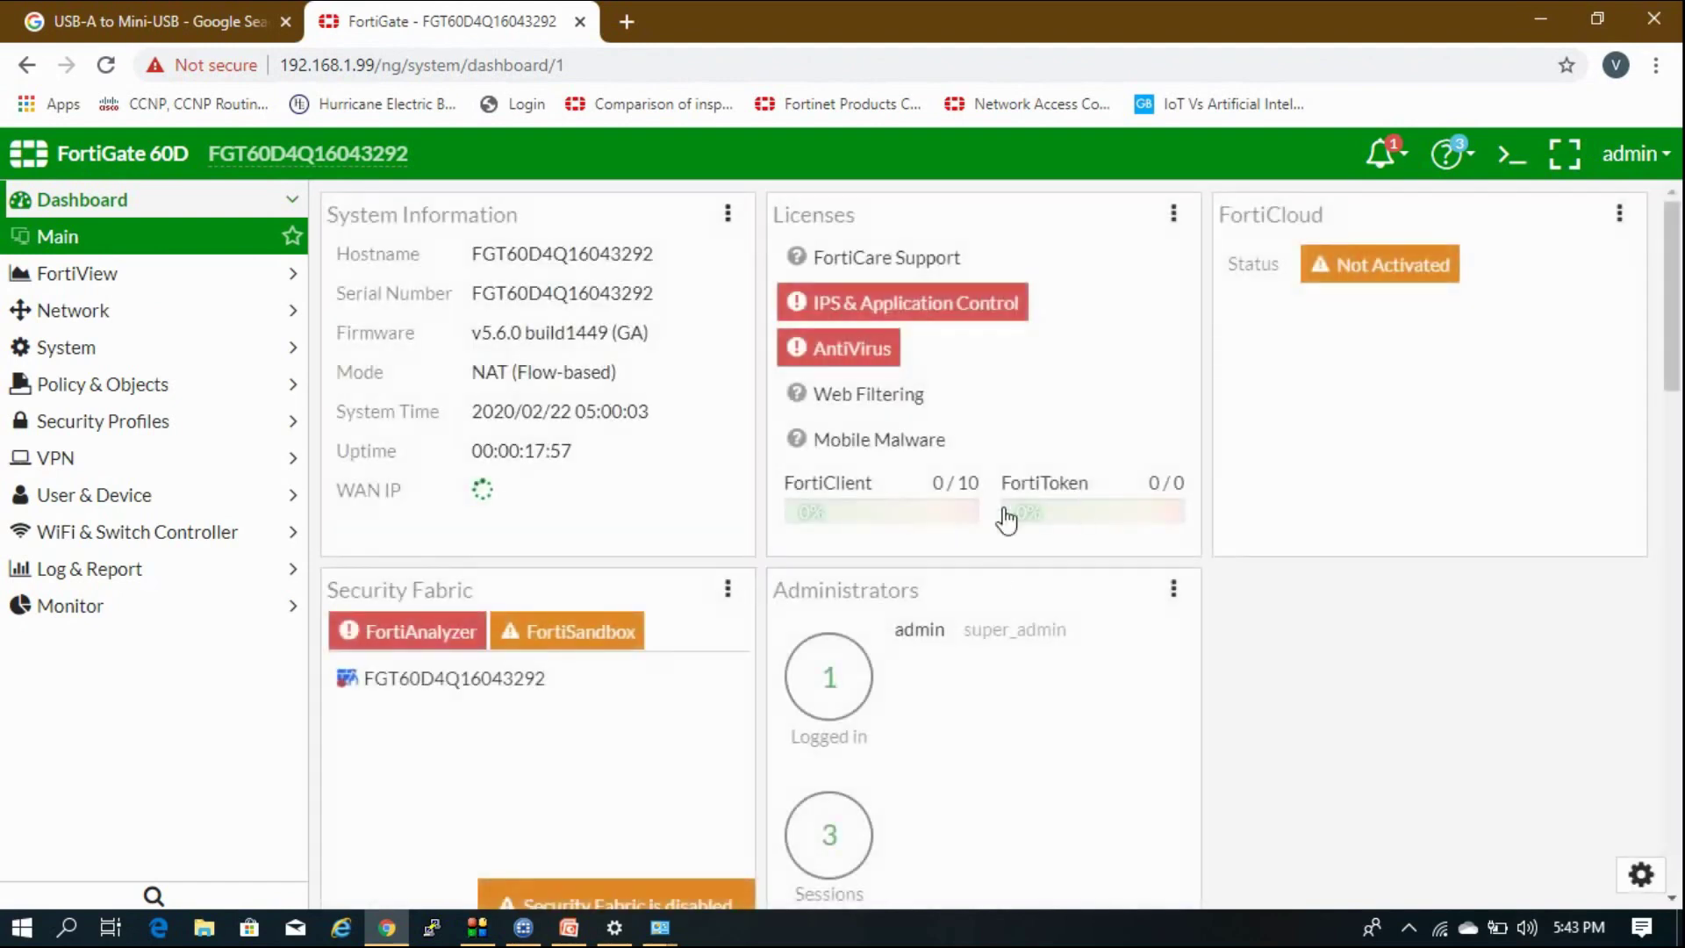
scroll(1351, 590, down, 15)
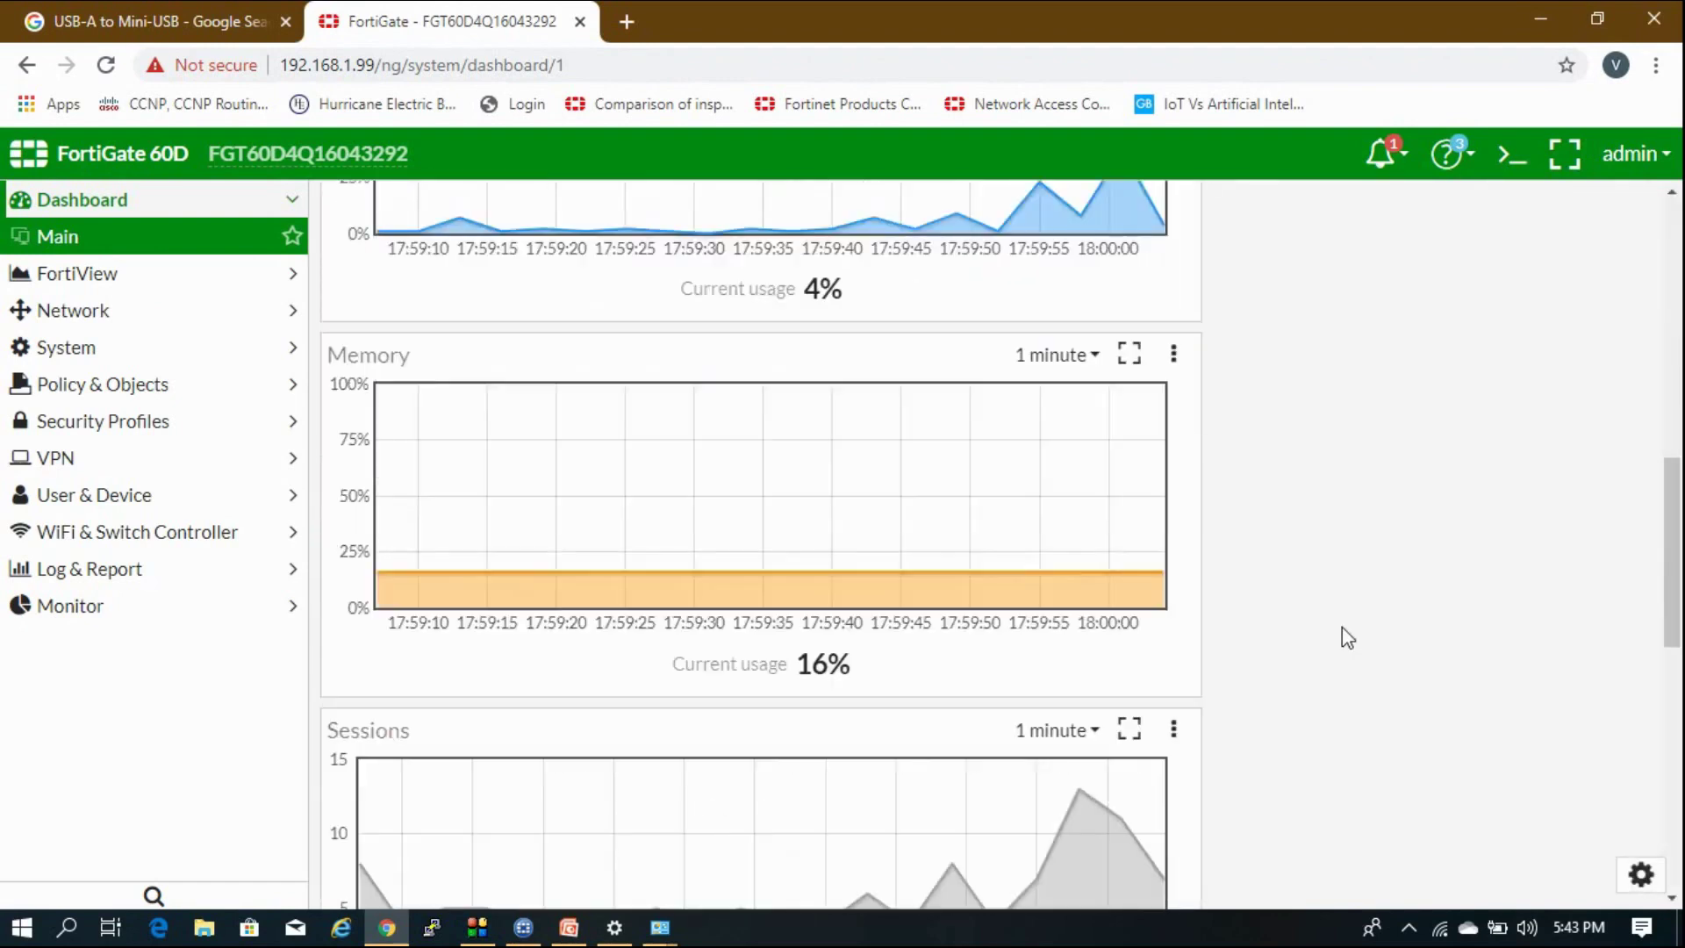
scroll(1341, 628, up, 15)
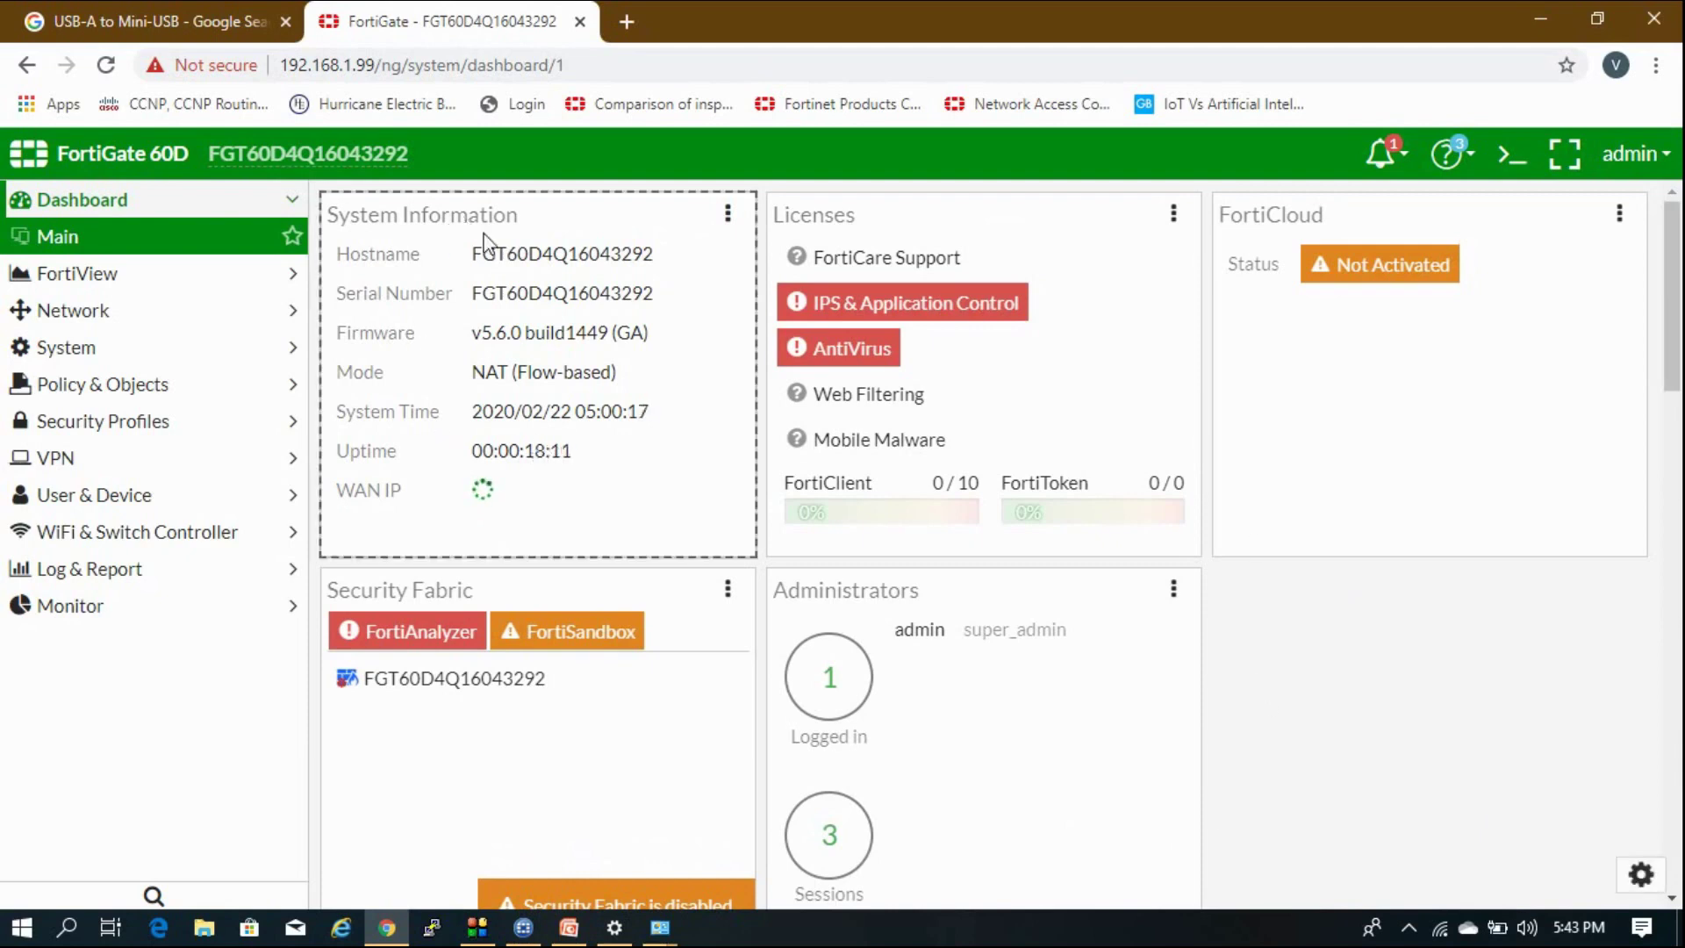
Look over the dashboard widgets: CPU 4%, memory 16%, 4 sessions, 0 bps on wan1.
scroll(550, 591, down, 4)
scroll(549, 594, down, 7)
scroll(807, 506, down, 6)
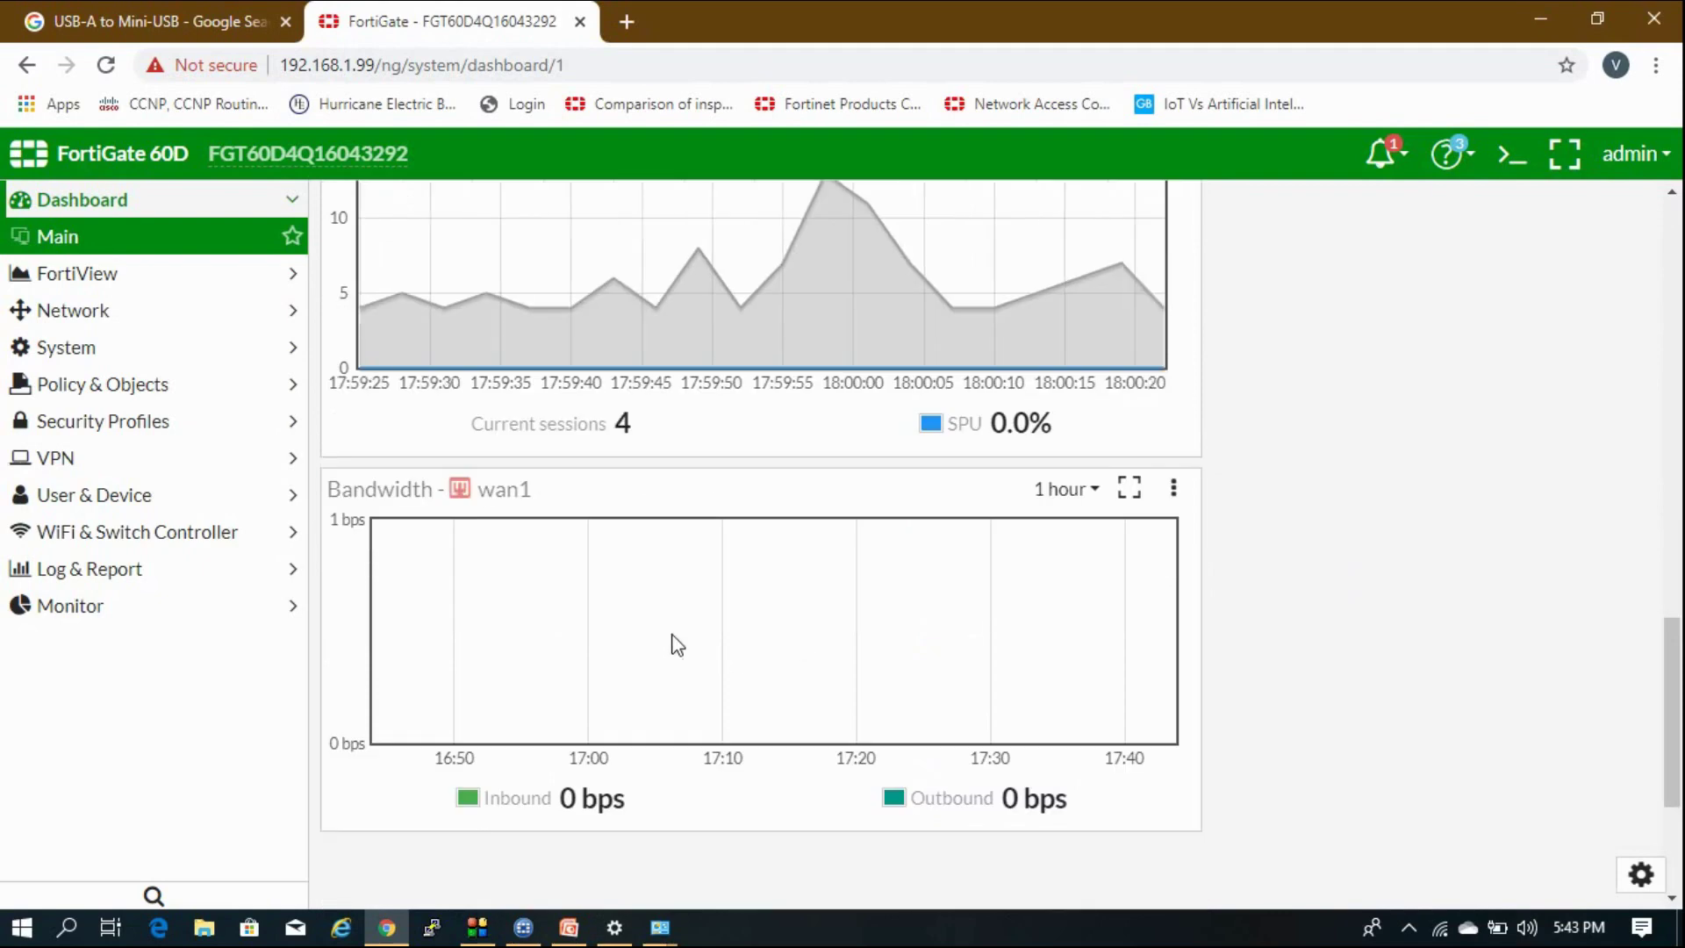
scroll(1170, 614, down, 3)
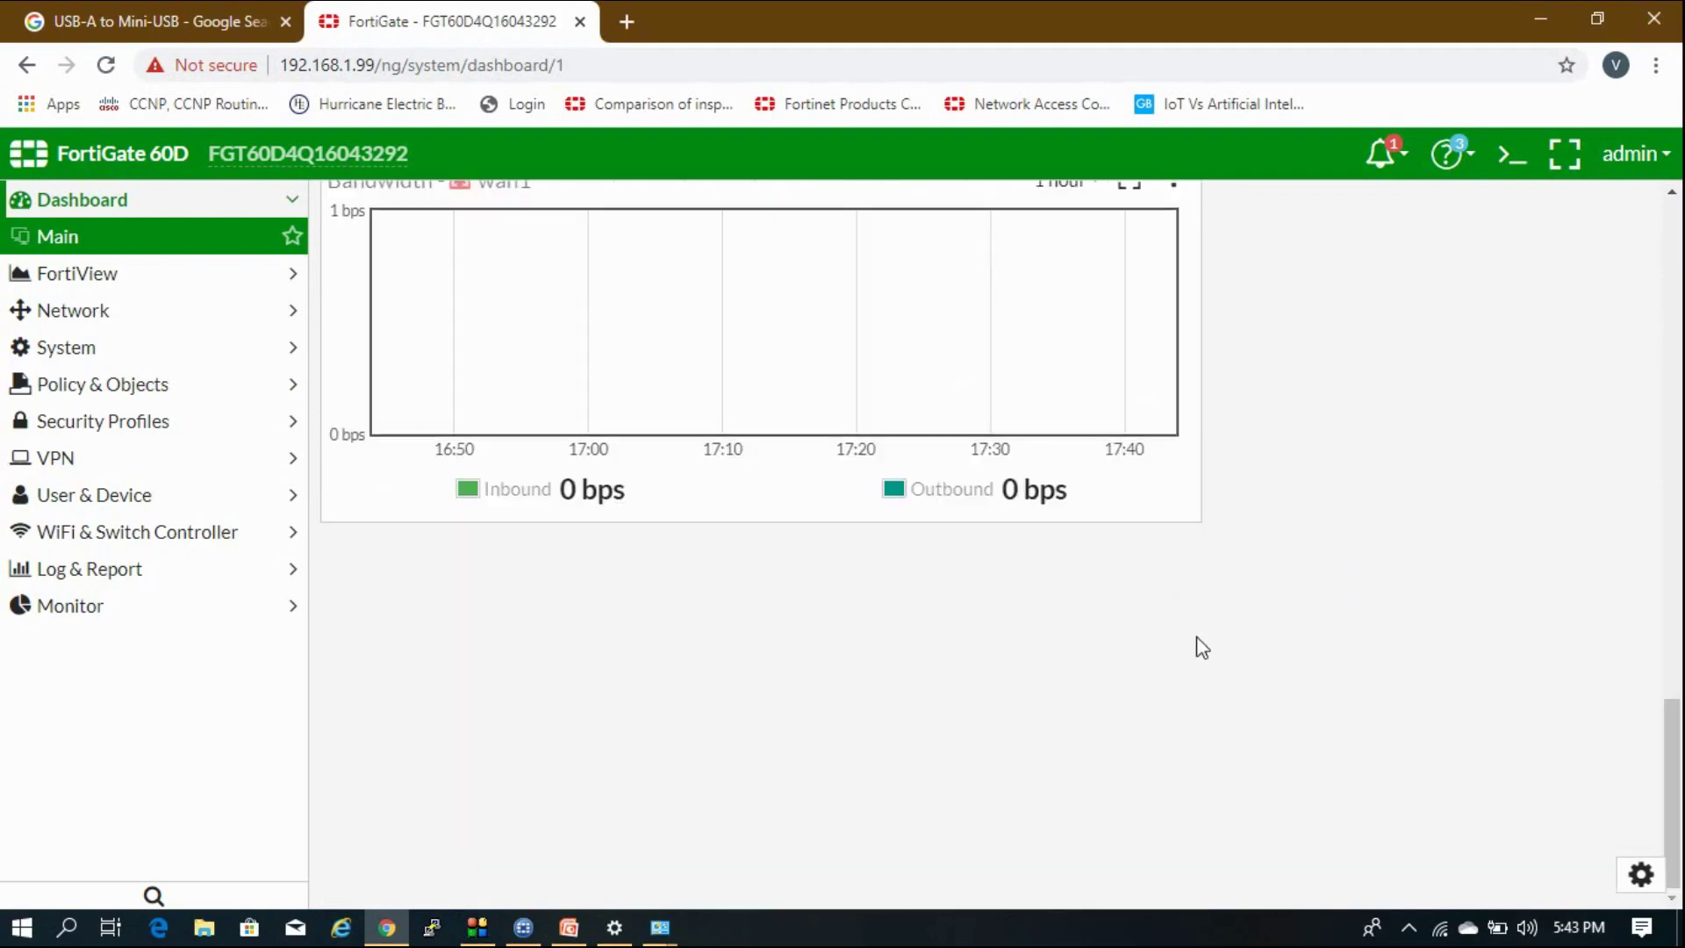
scroll(1197, 647, up, 20)
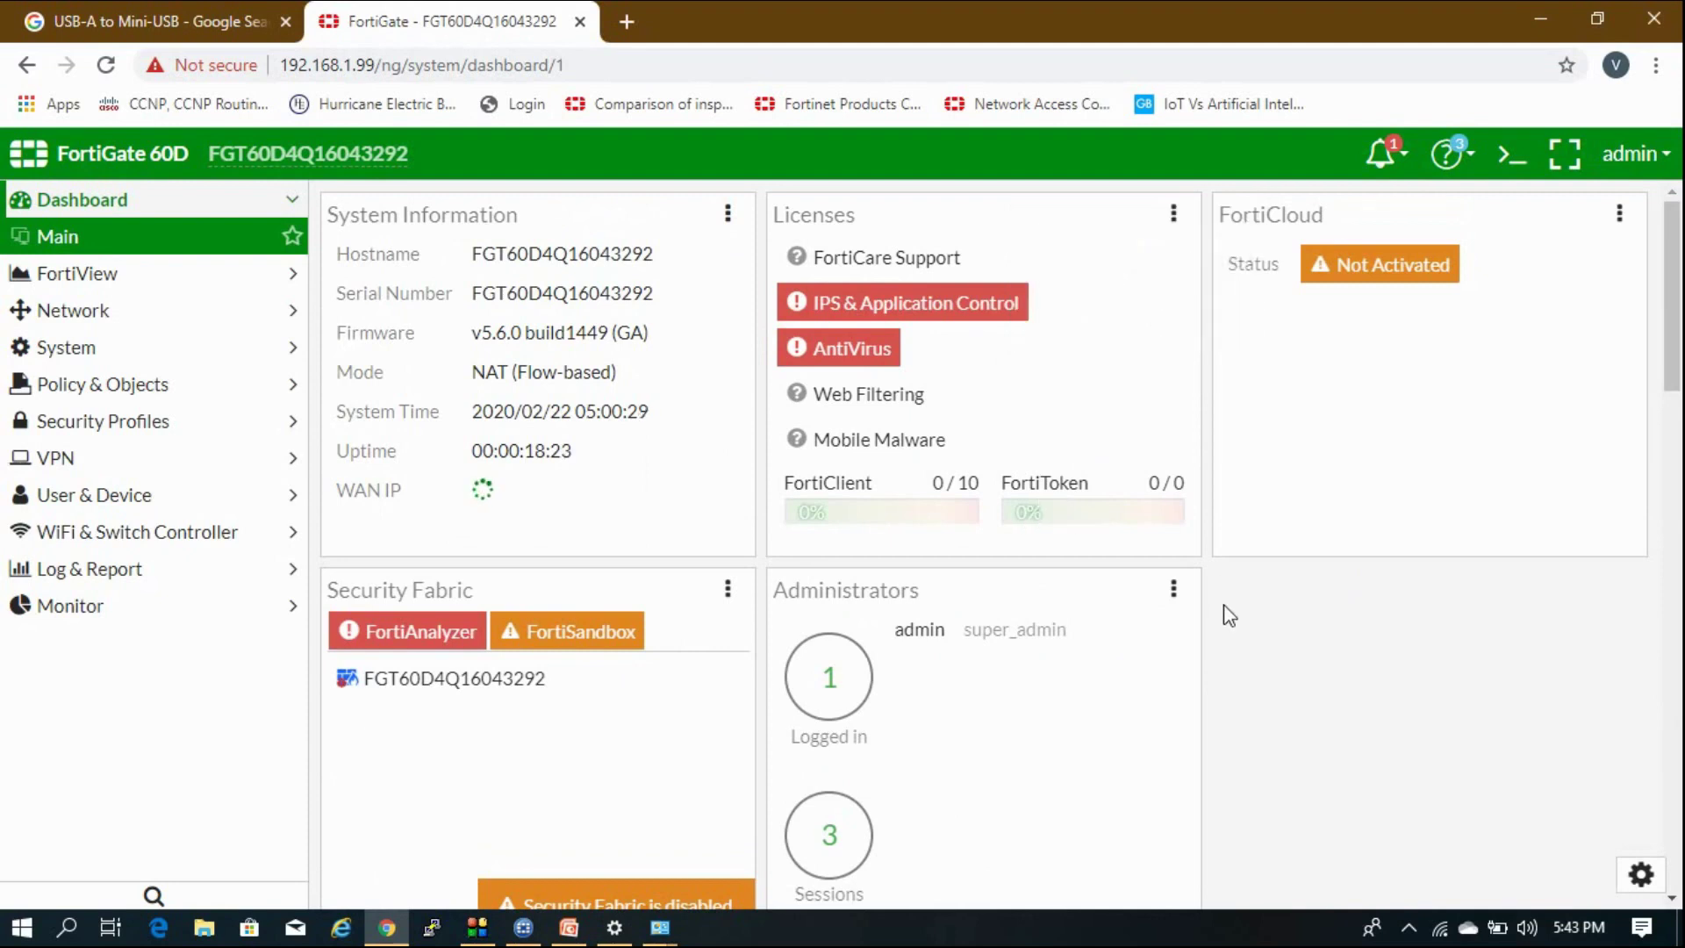
scroll(1255, 677, down, 1)
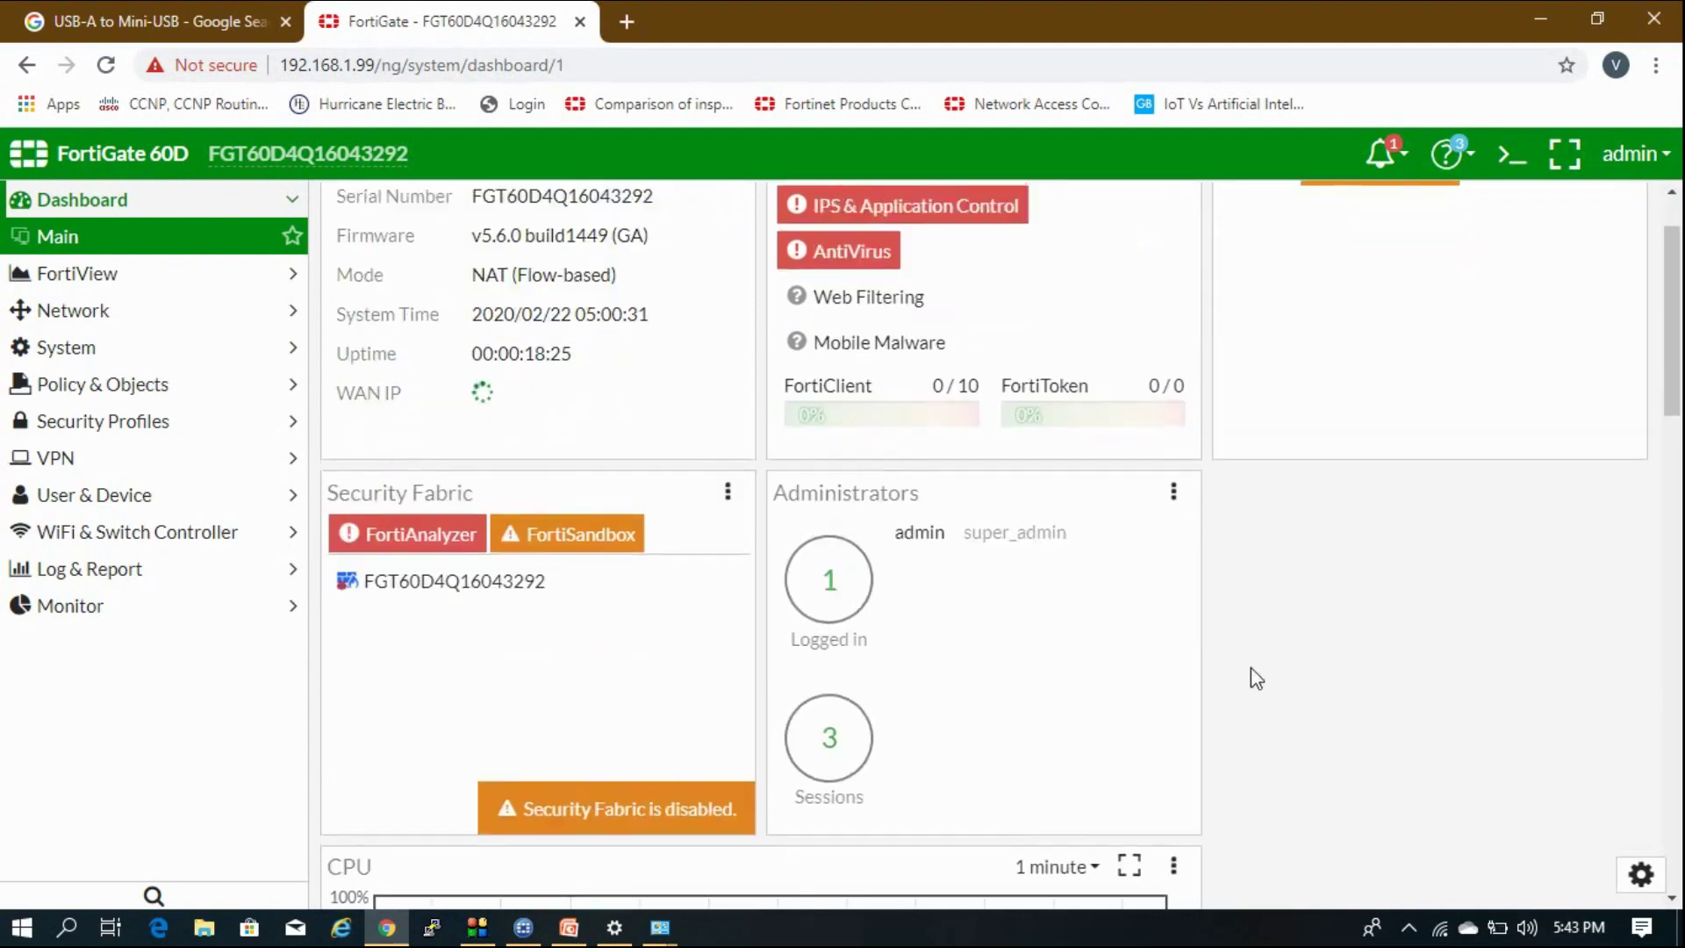
scroll(1255, 678, up, 2)
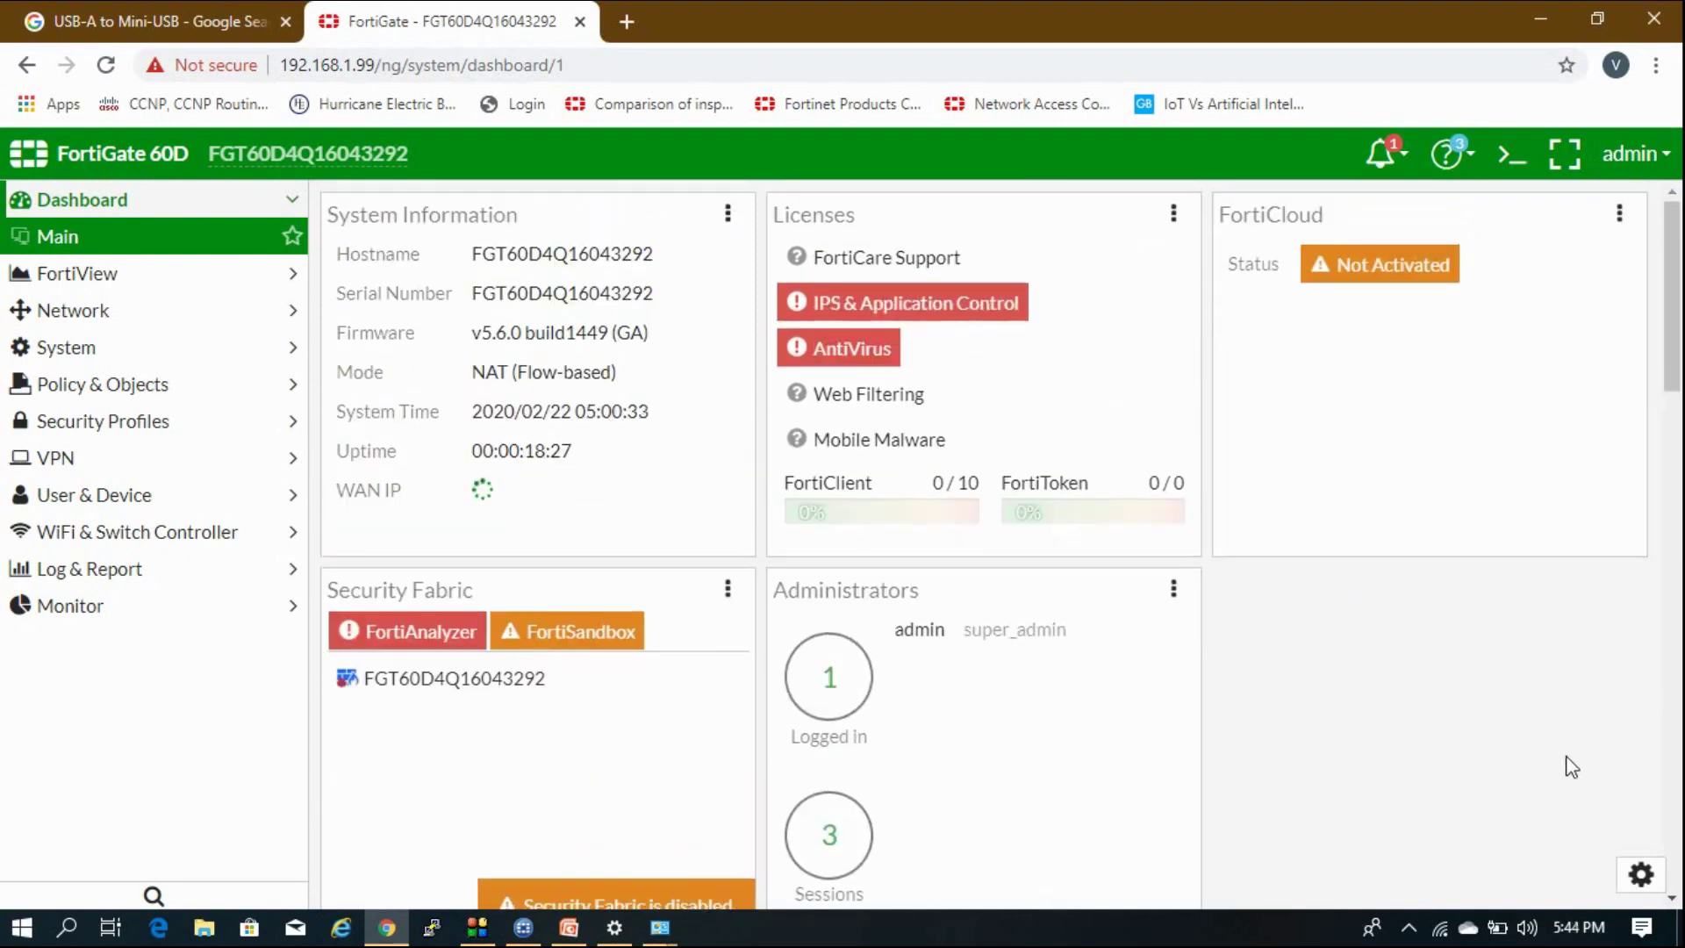
Browse the Add Widget options, including Interface Bandwidth, and close without adding one.
click(1637, 876)
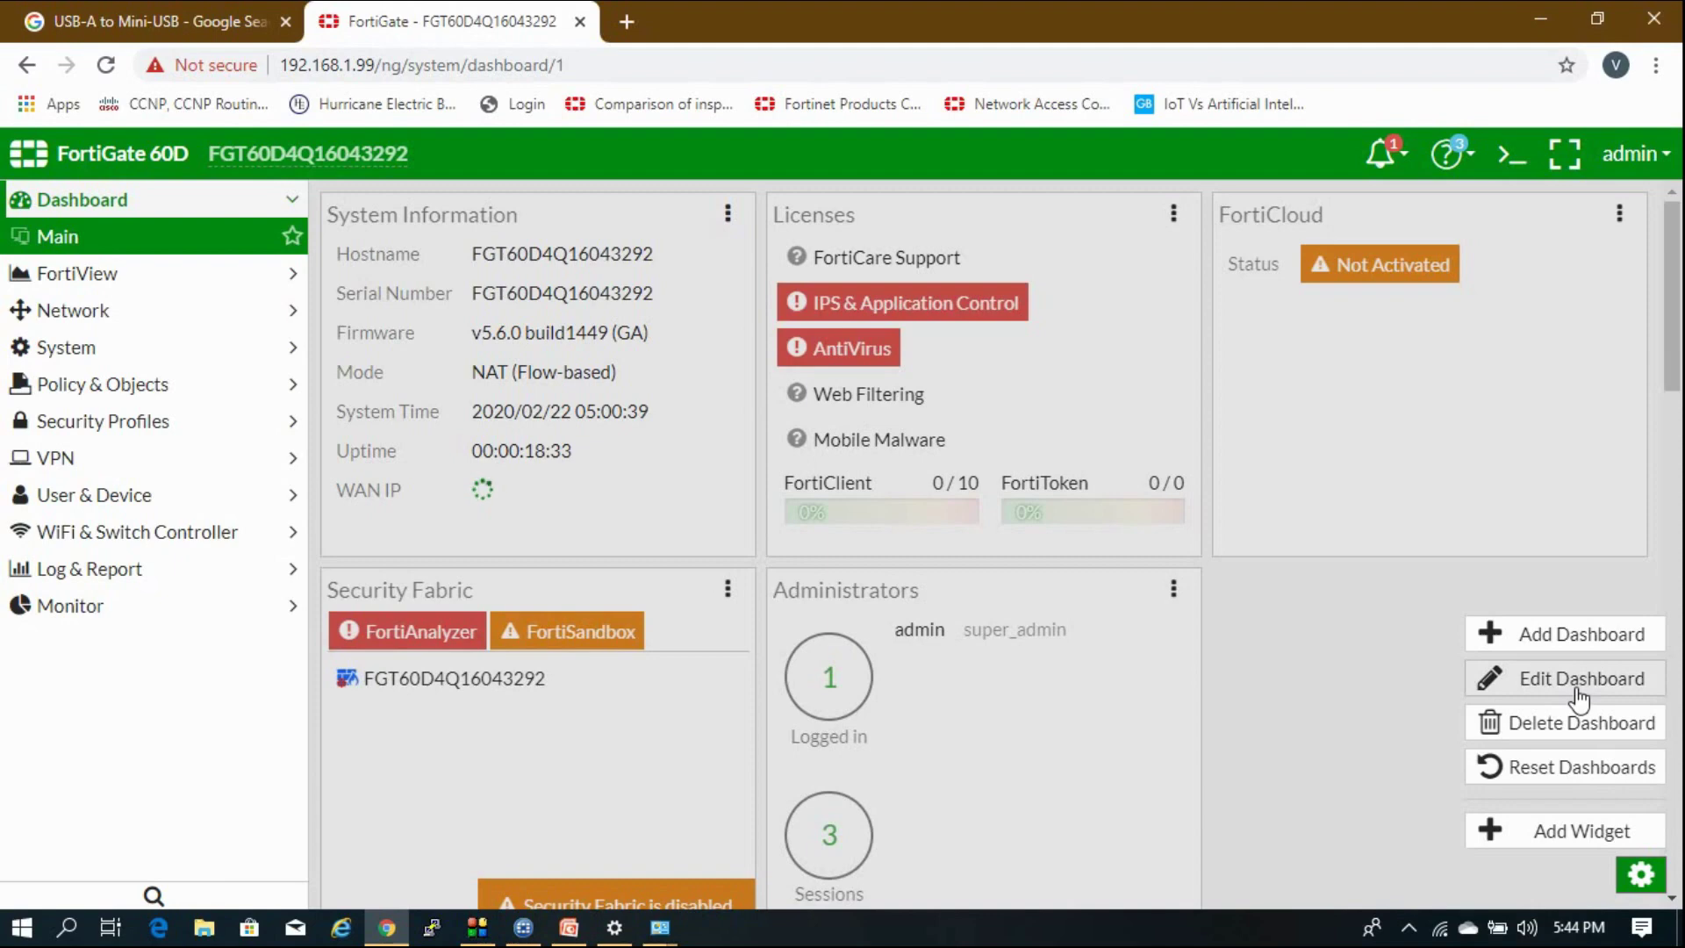
click(1575, 835)
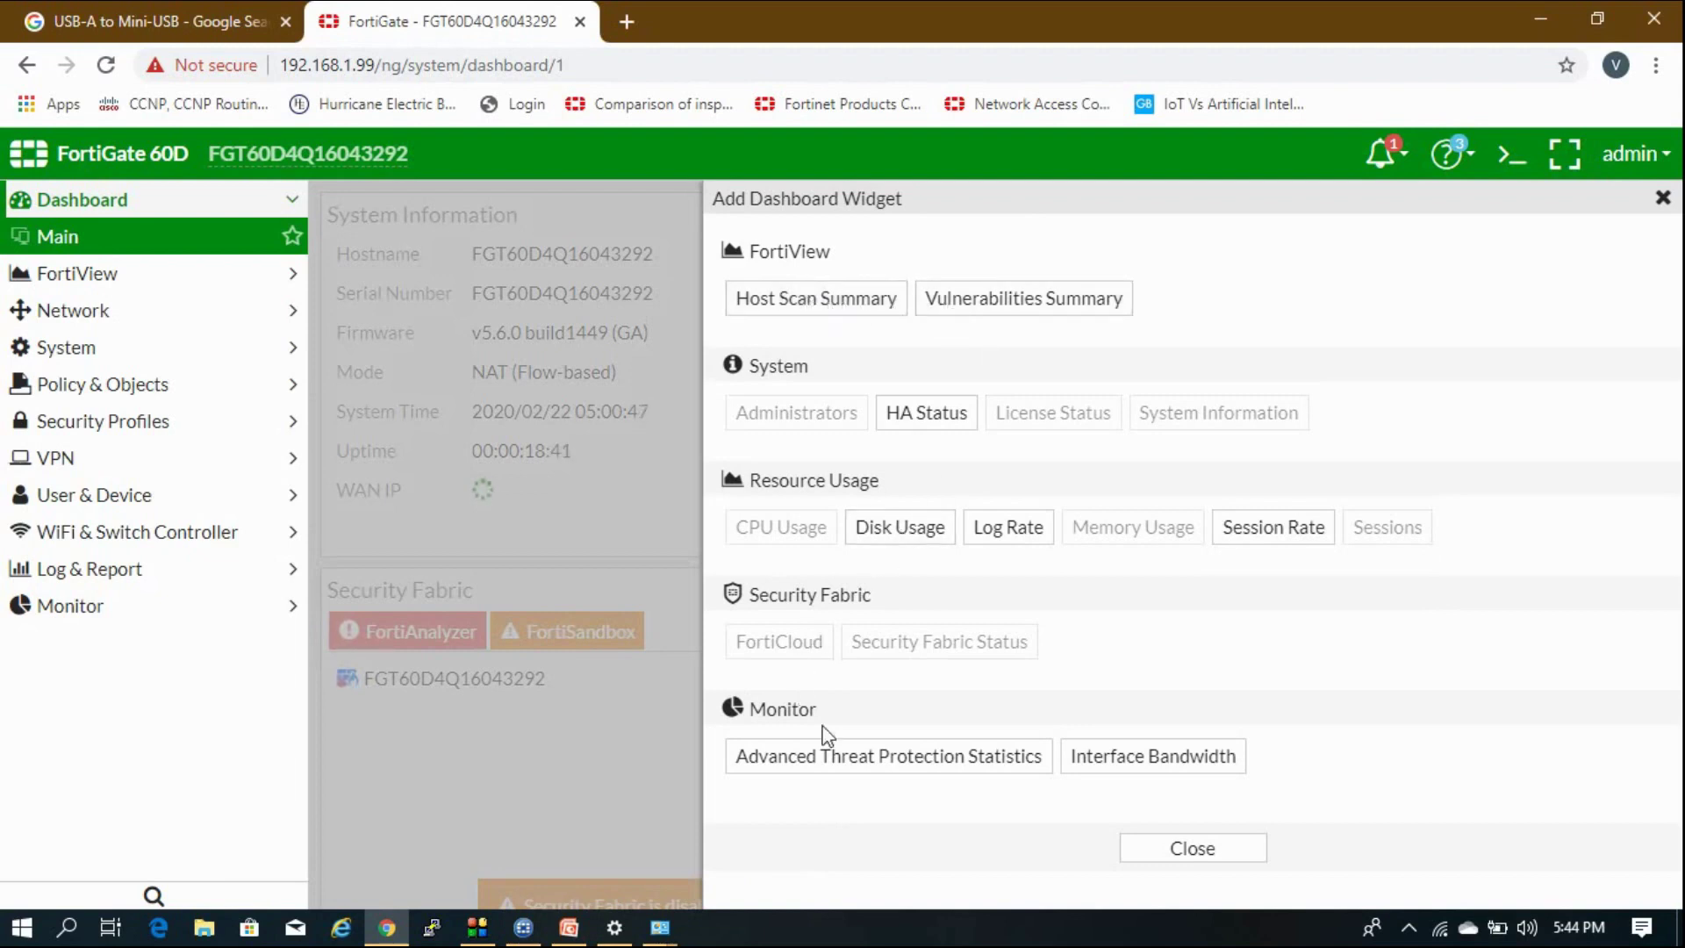
click(1100, 770)
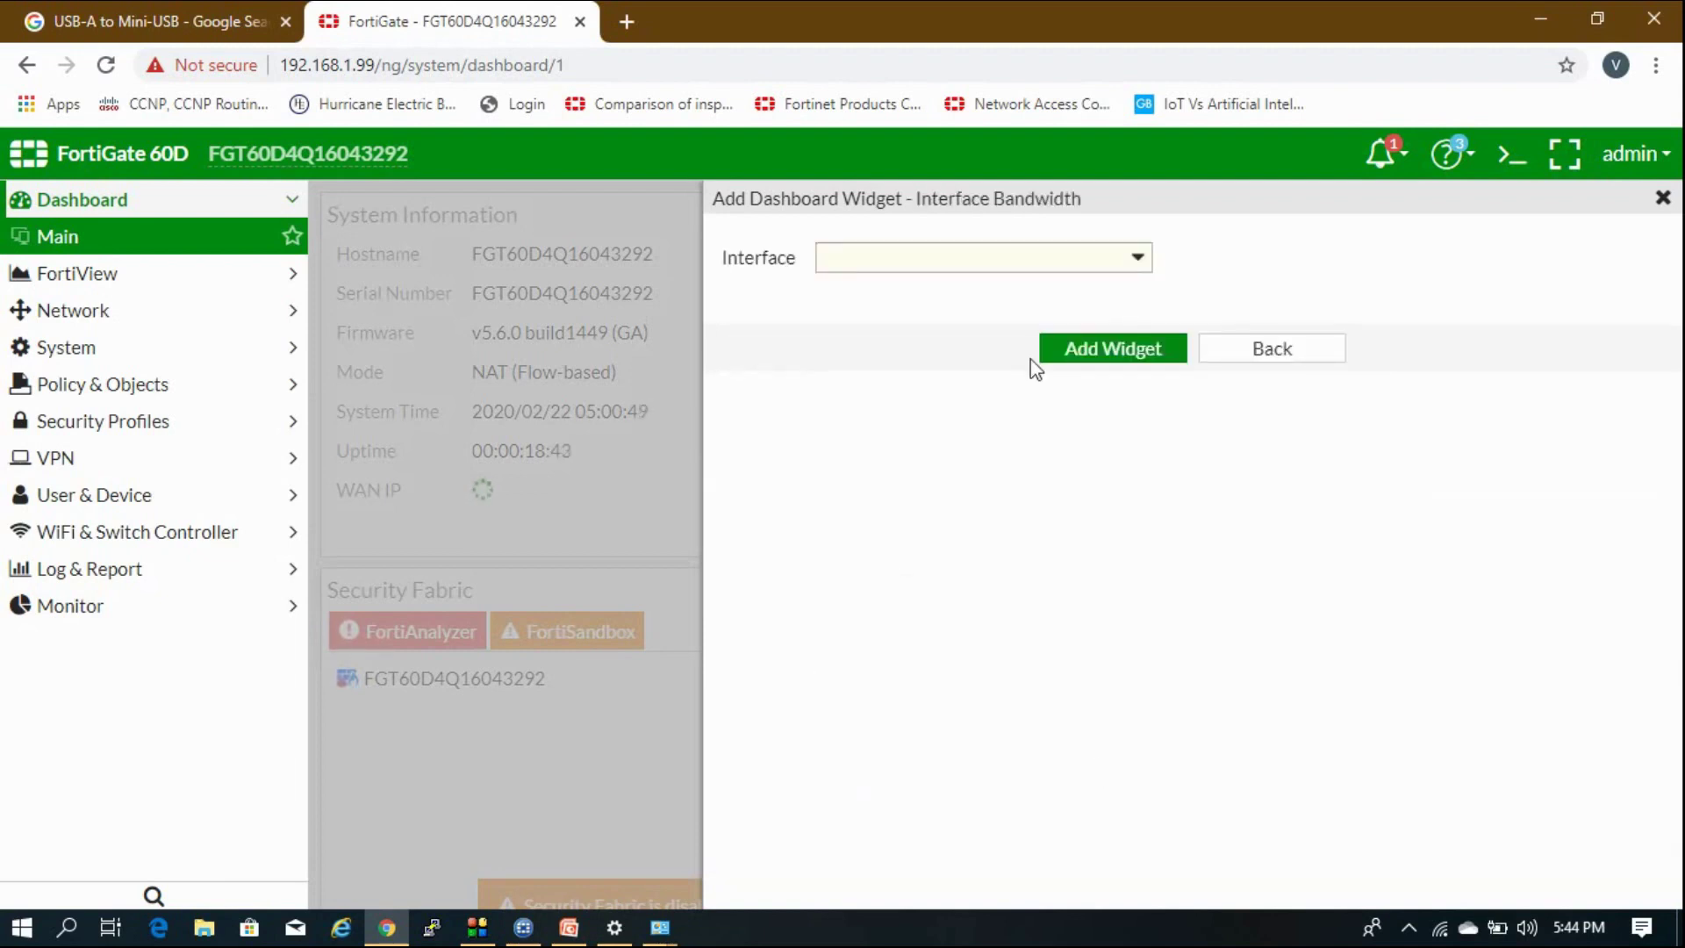
click(1027, 255)
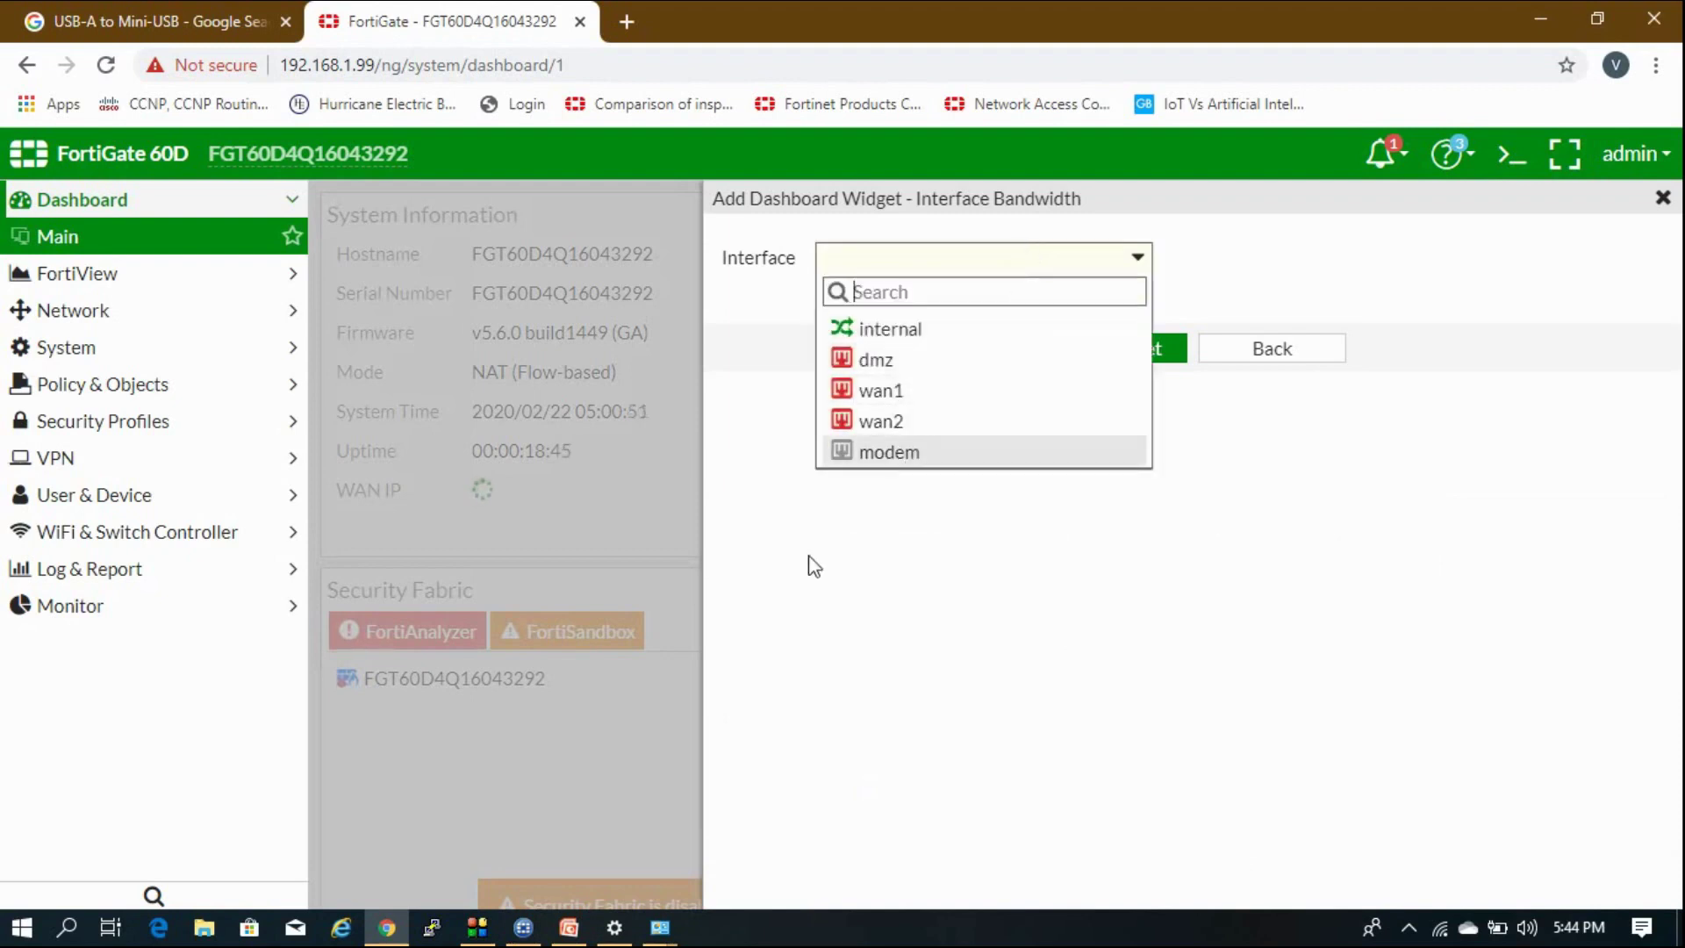
click(977, 518)
click(1237, 349)
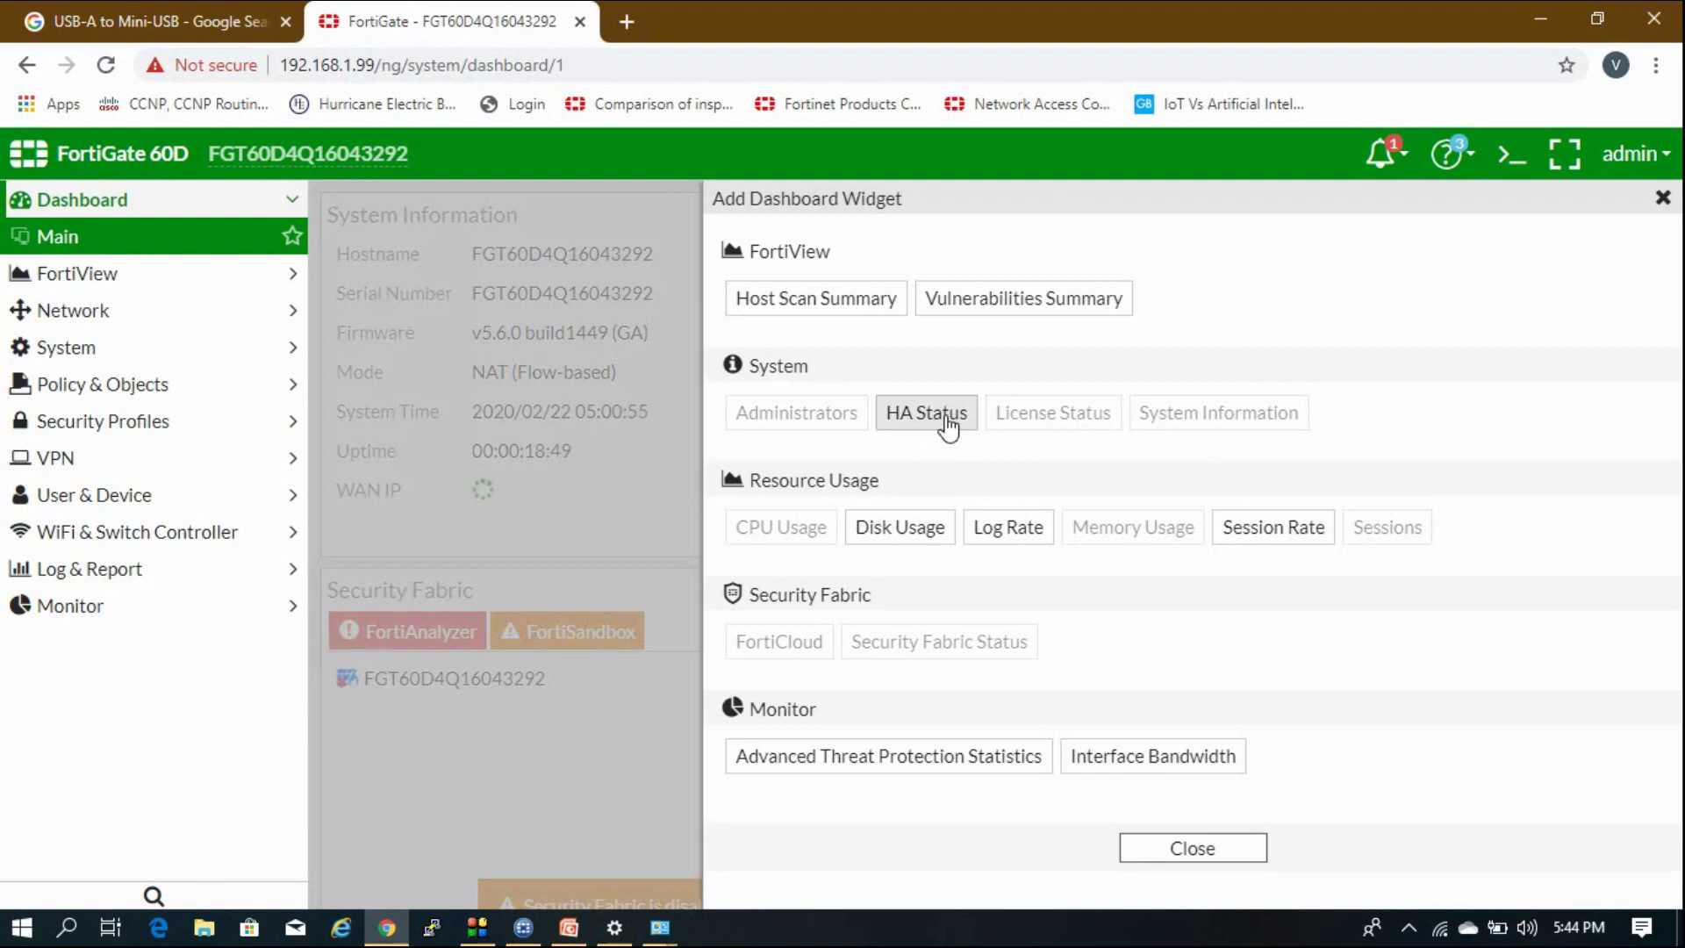
click(1235, 862)
Return to the PowerPoint slide 'Configure Locally using Default DHCP'.
scroll(1000, 500, down, 9)
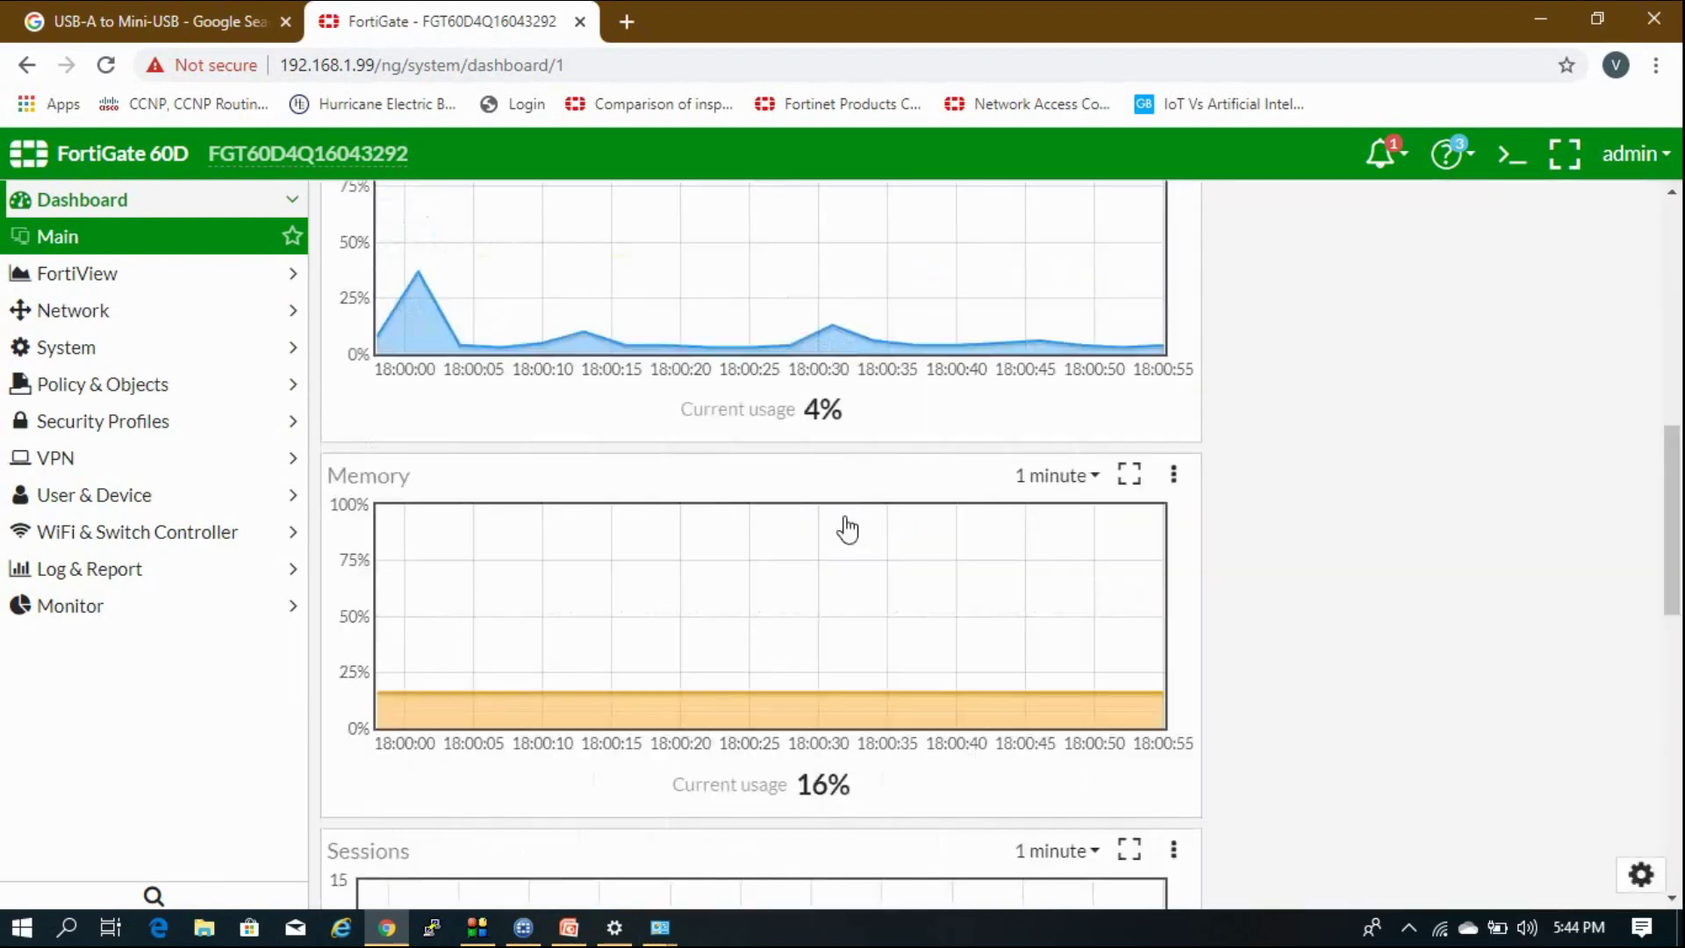
scroll(848, 529, up, 10)
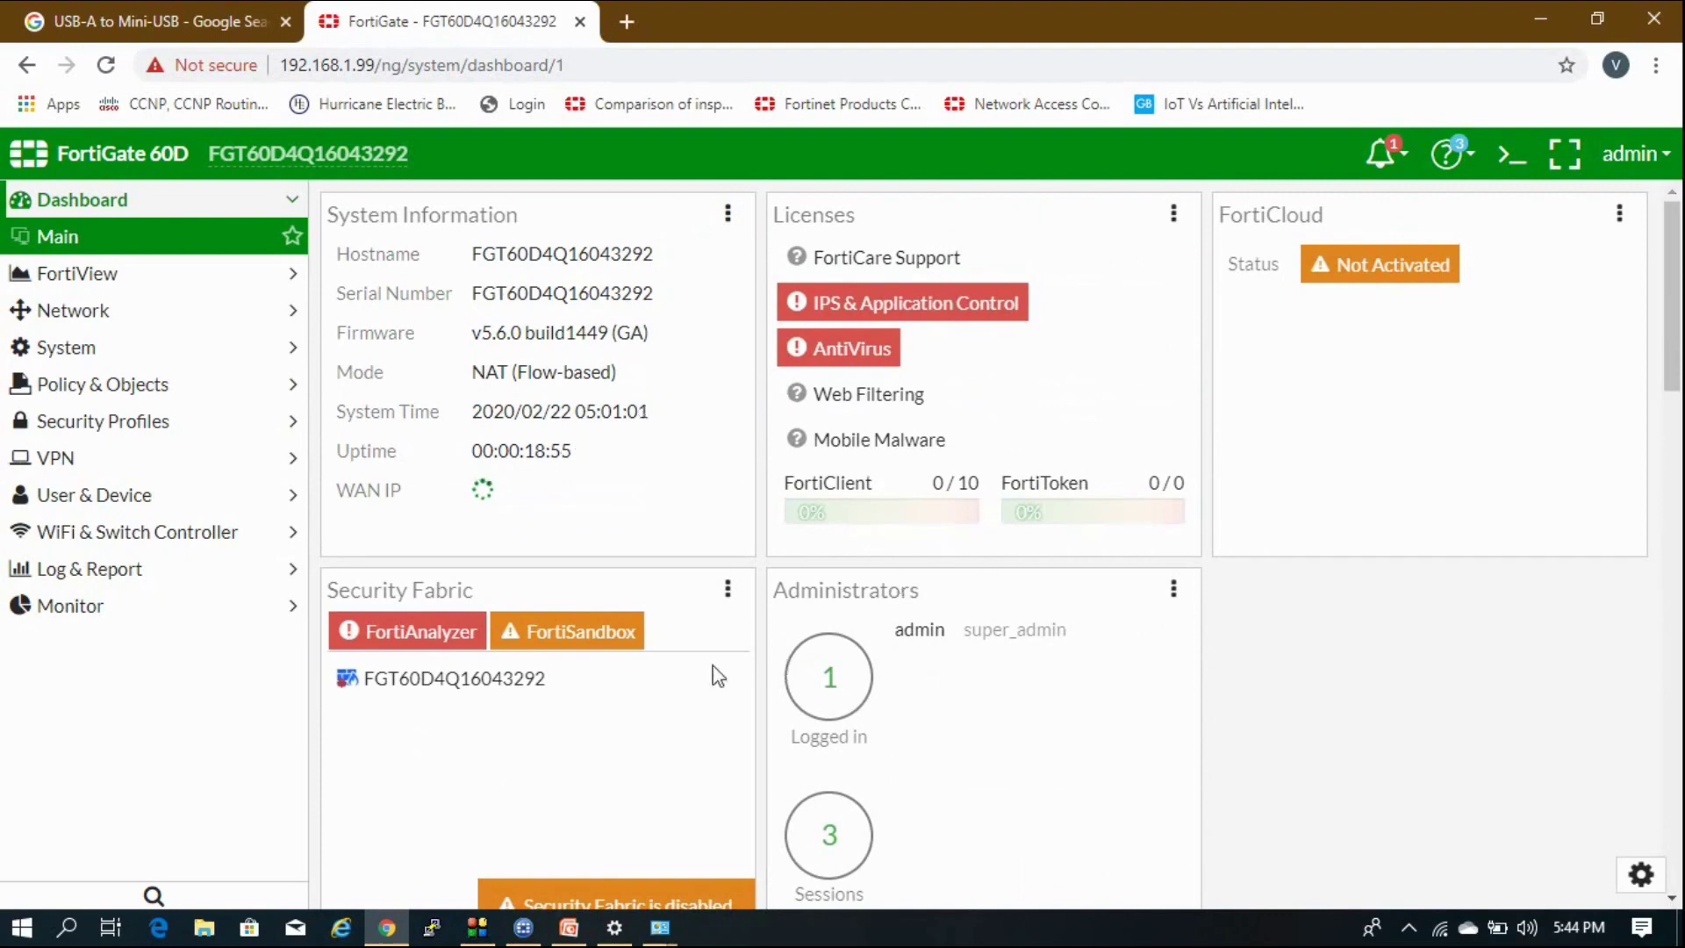
click(569, 928)
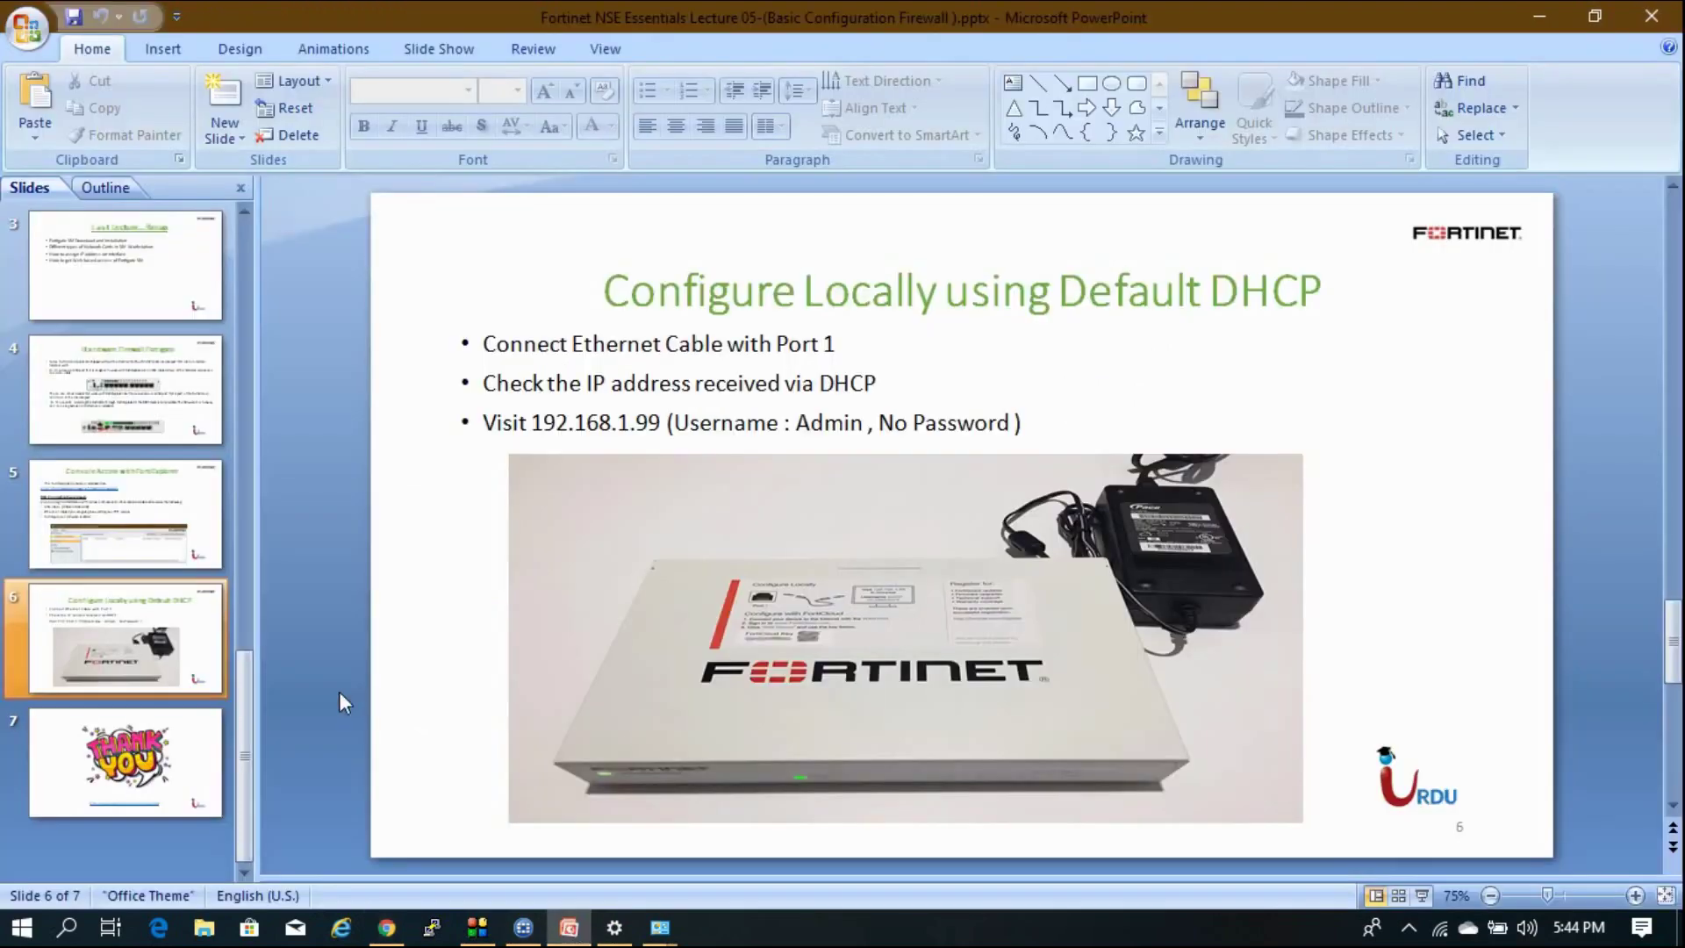
Leave the 'Lab # 2' slide and bring the FortiGate dashboard in Chrome forward.
scroll(961, 524, up, 4)
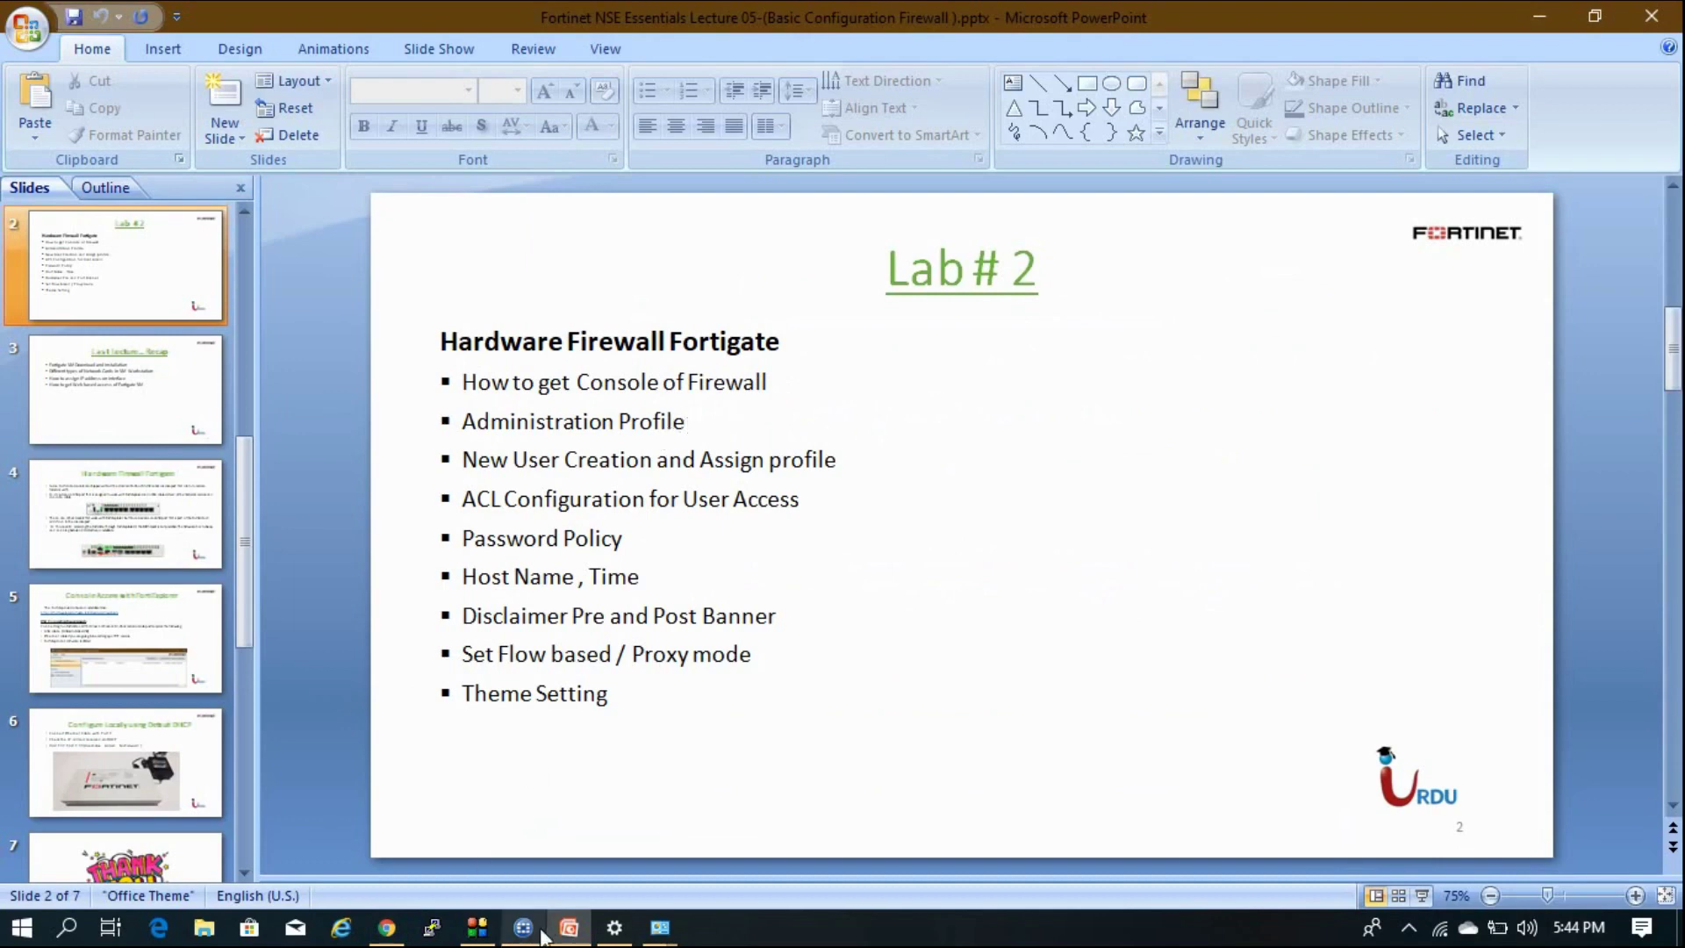
click(389, 932)
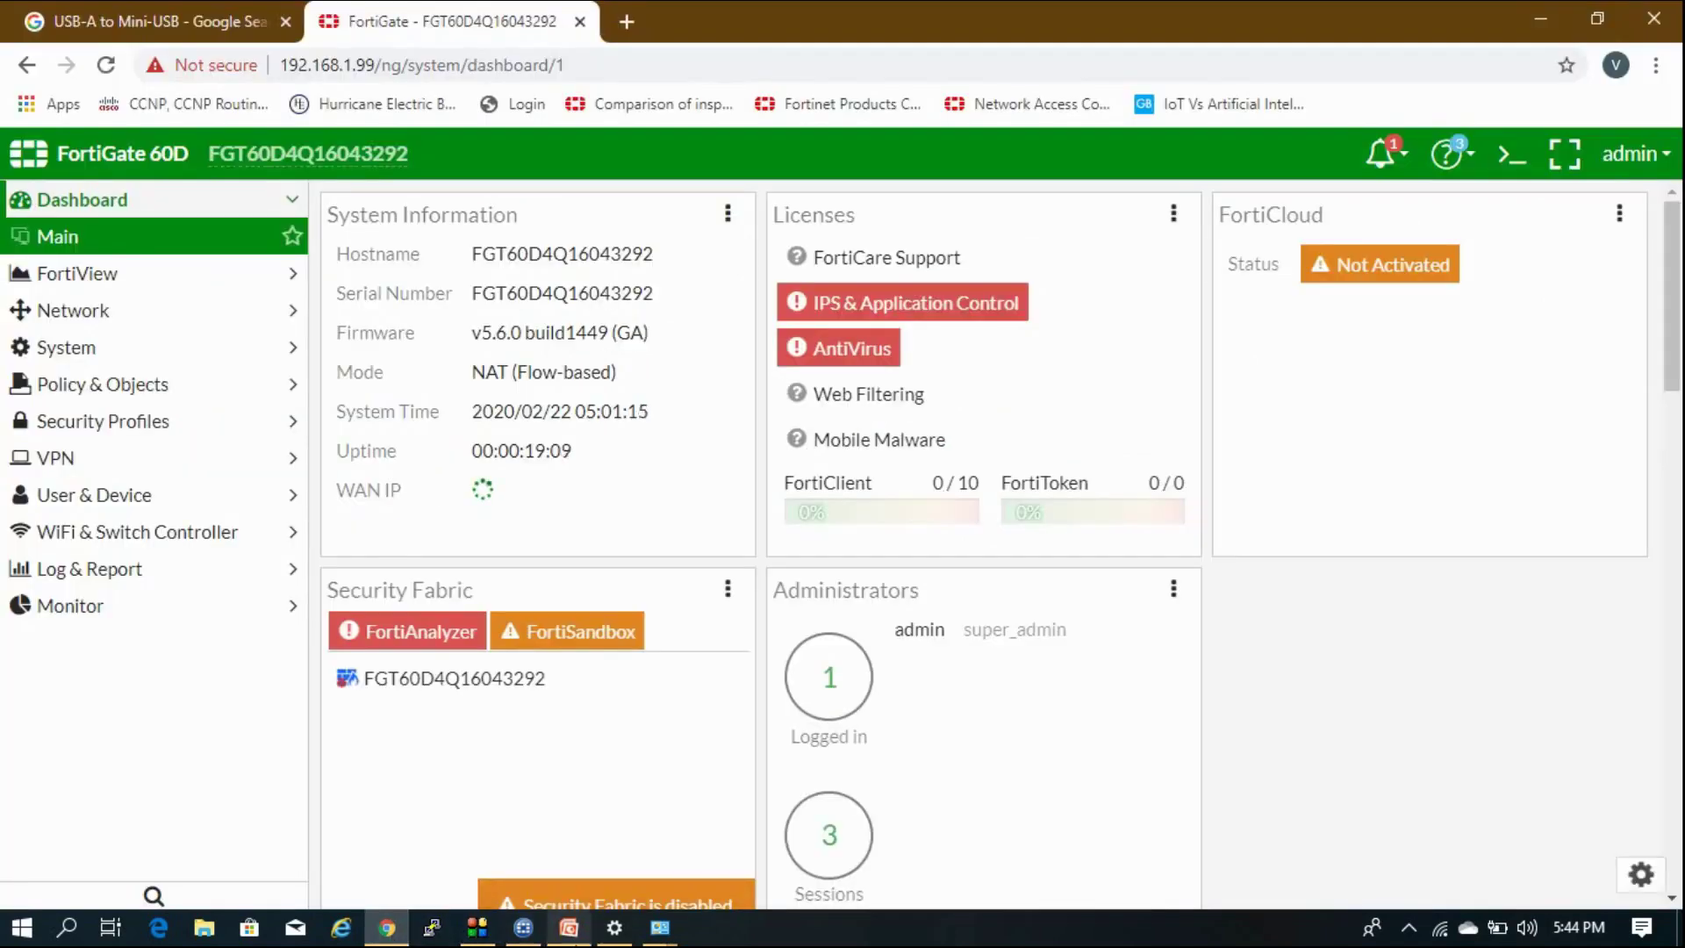
Expand System and show Admin Profiles, listing prof_admin and super_admin.
mouse_move(569, 928)
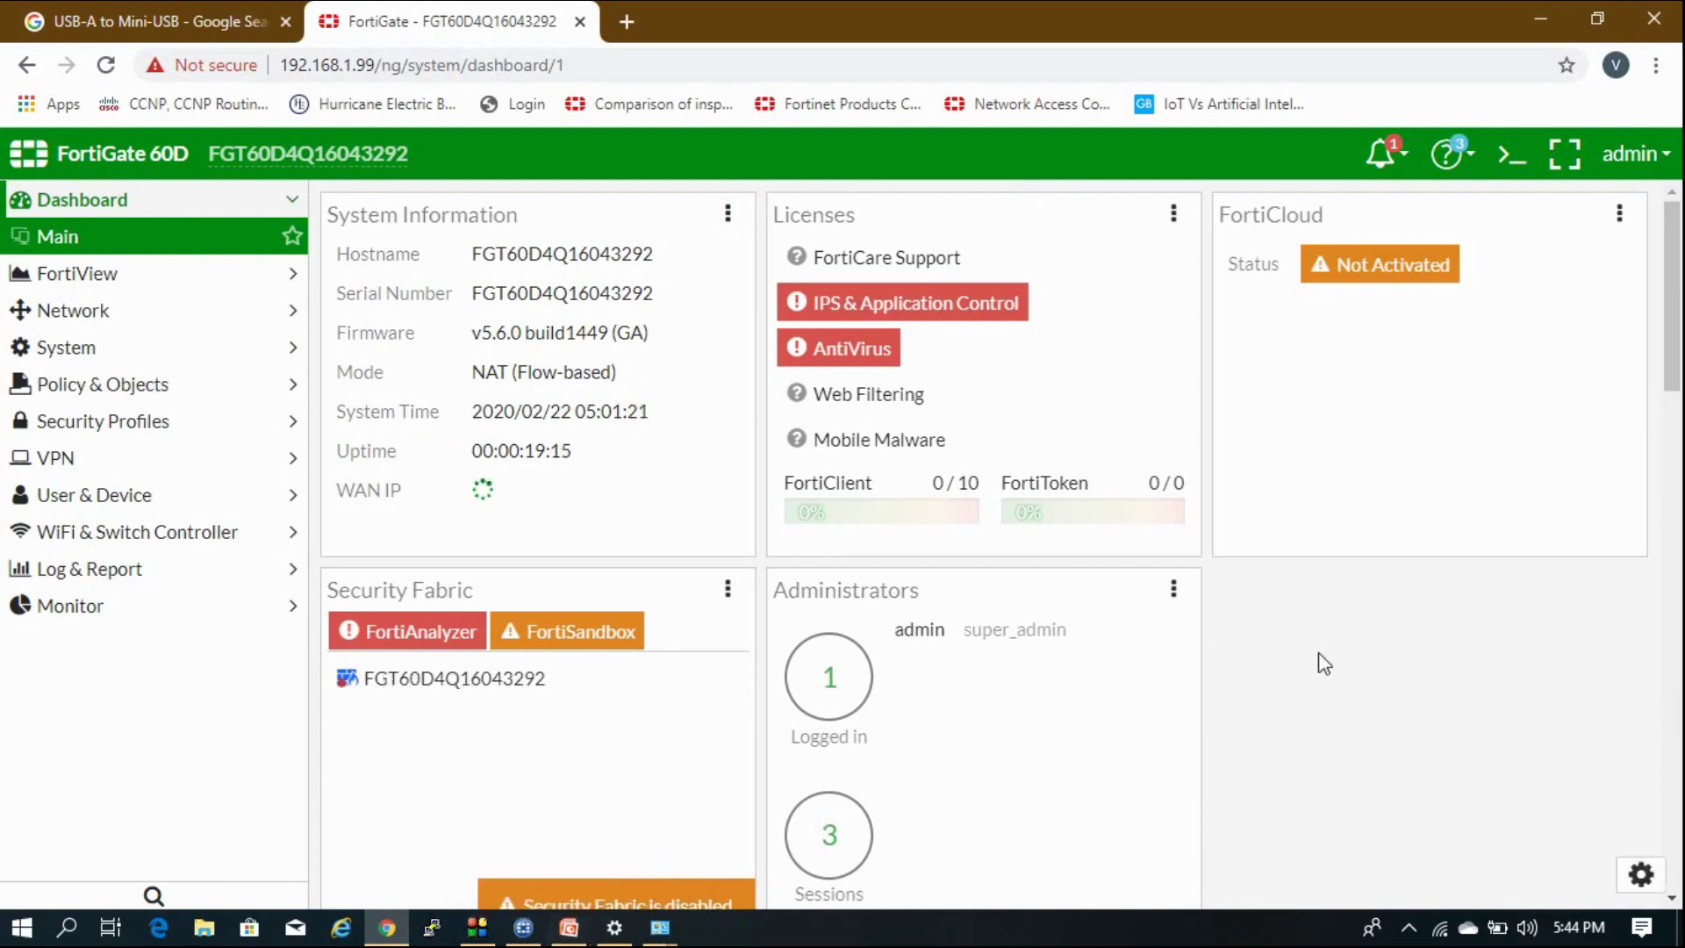
click(188, 360)
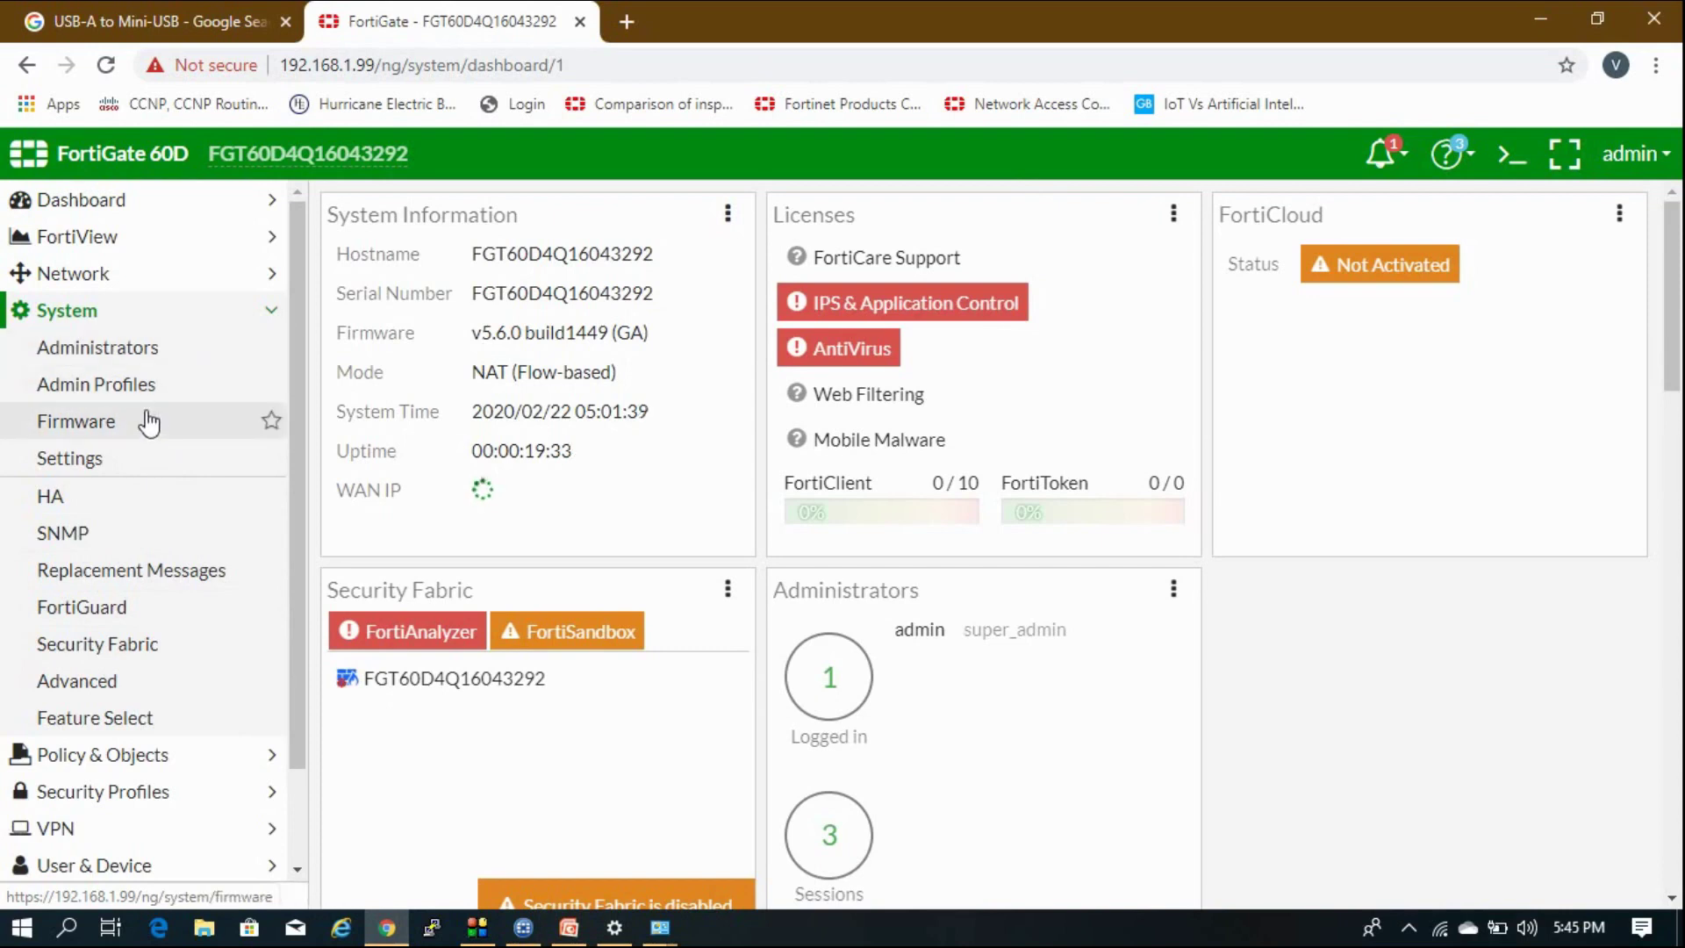
click(151, 403)
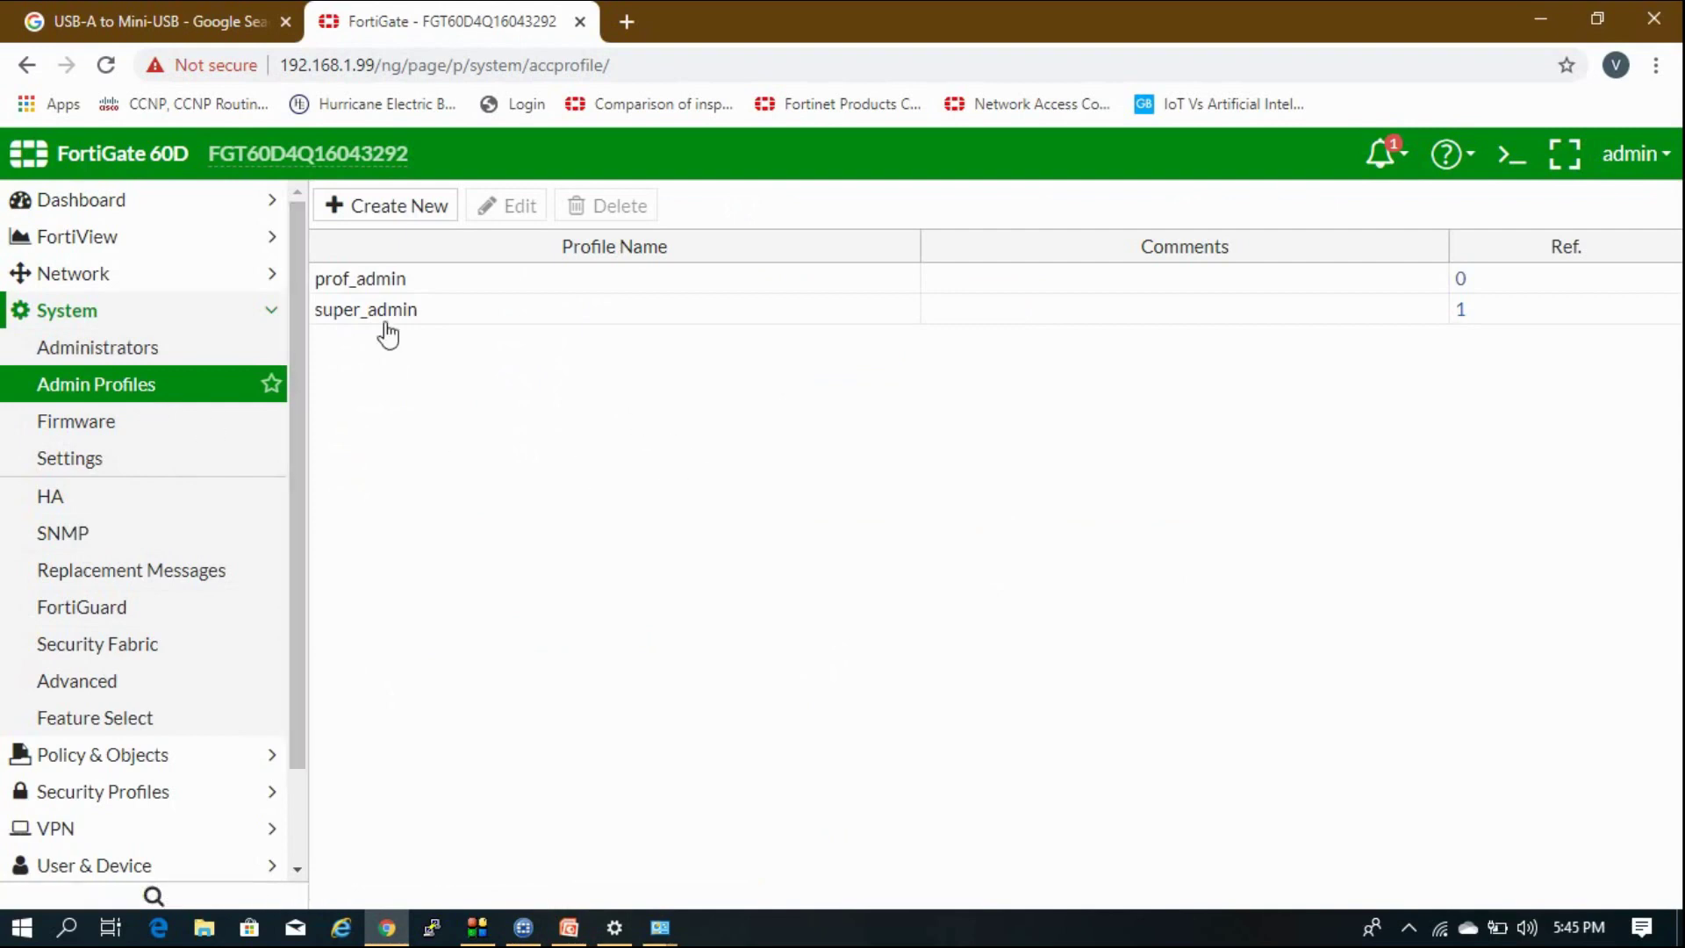
Inspect the prof_admin permission groups, then cancel without saving any changes.
double_click(442, 288)
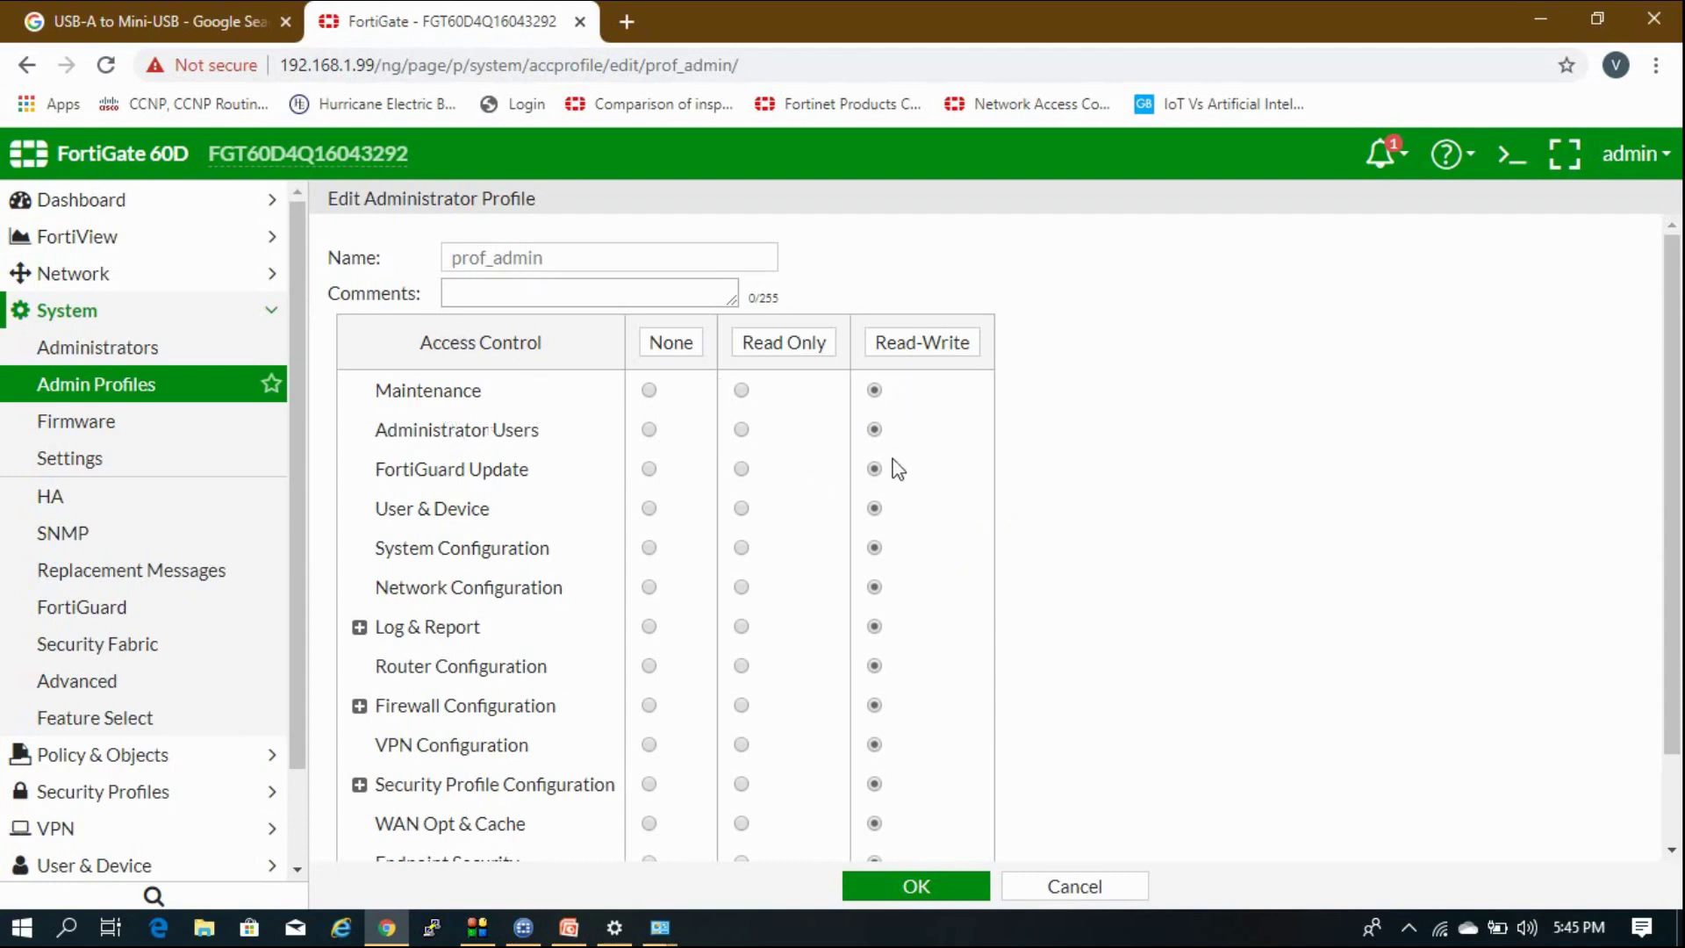
scroll(897, 470, down, 2)
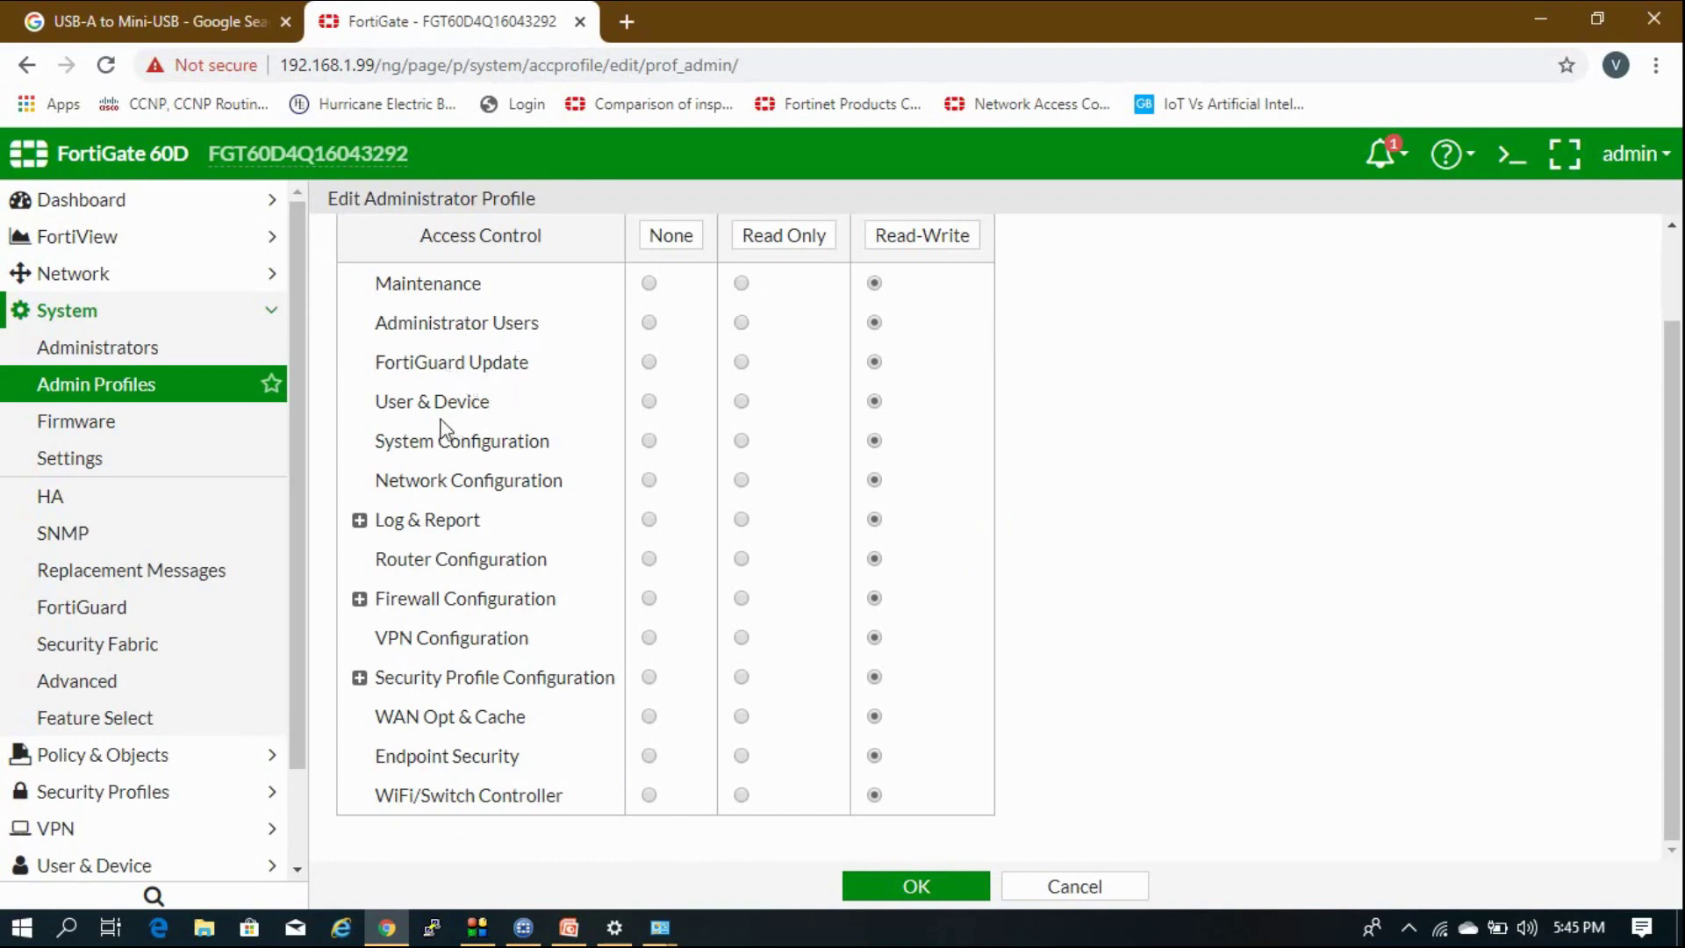
click(359, 520)
scroll(639, 625, down, 1)
scroll(639, 625, down, 1)
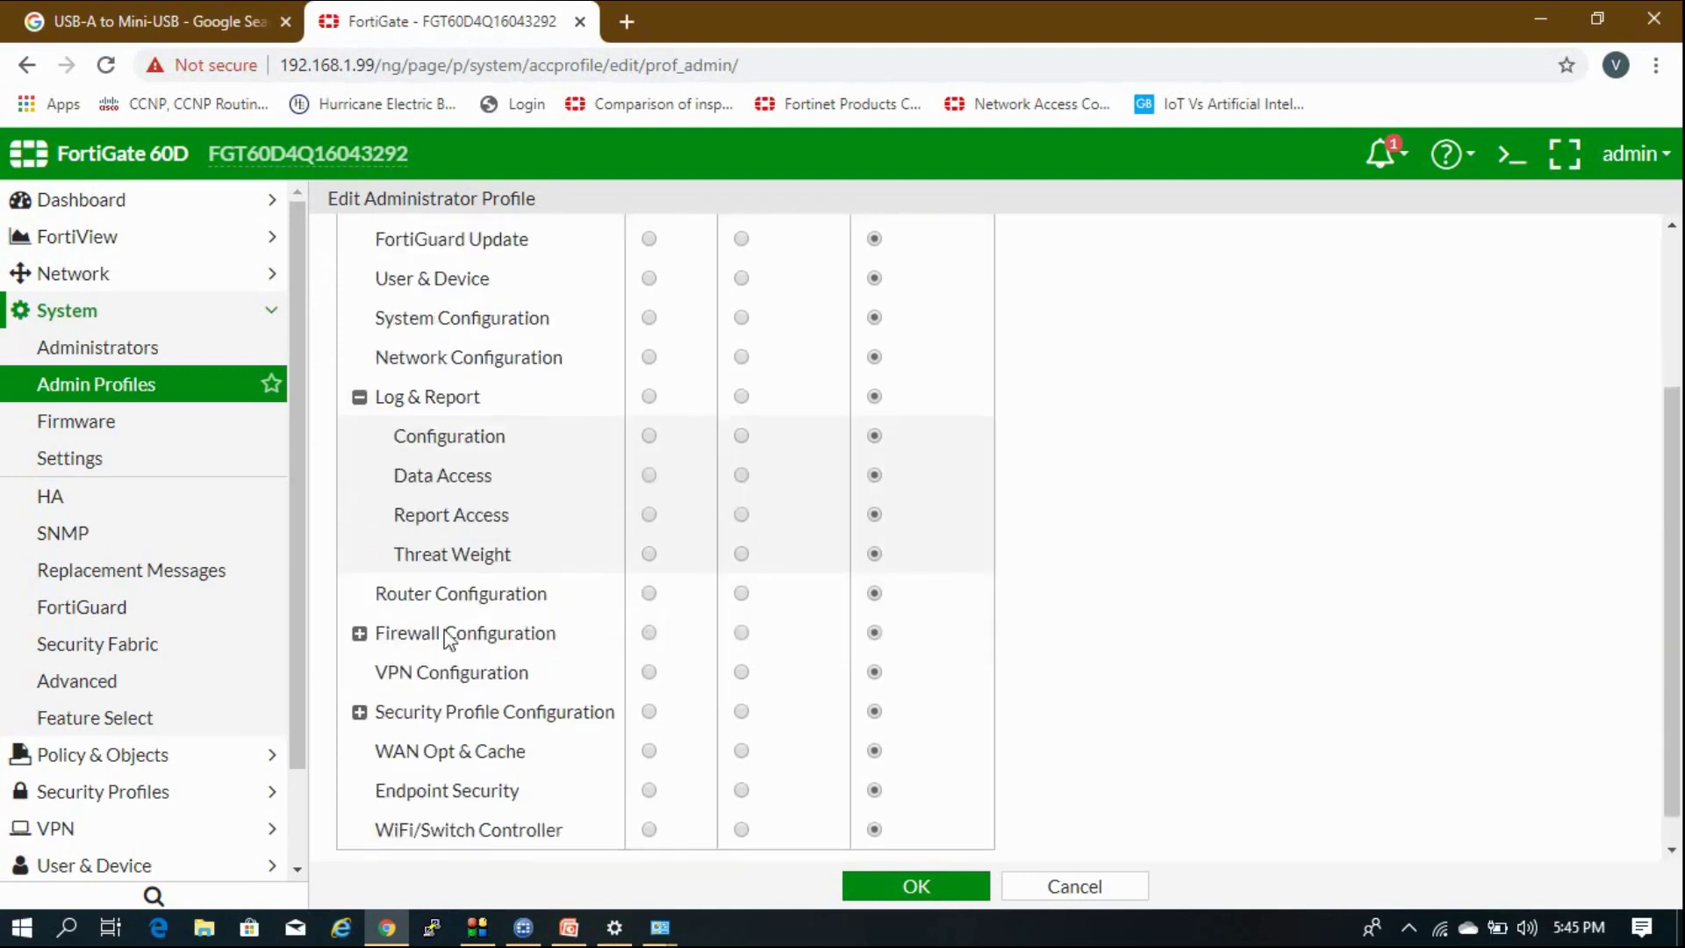
click(361, 635)
scroll(365, 647, down, 3)
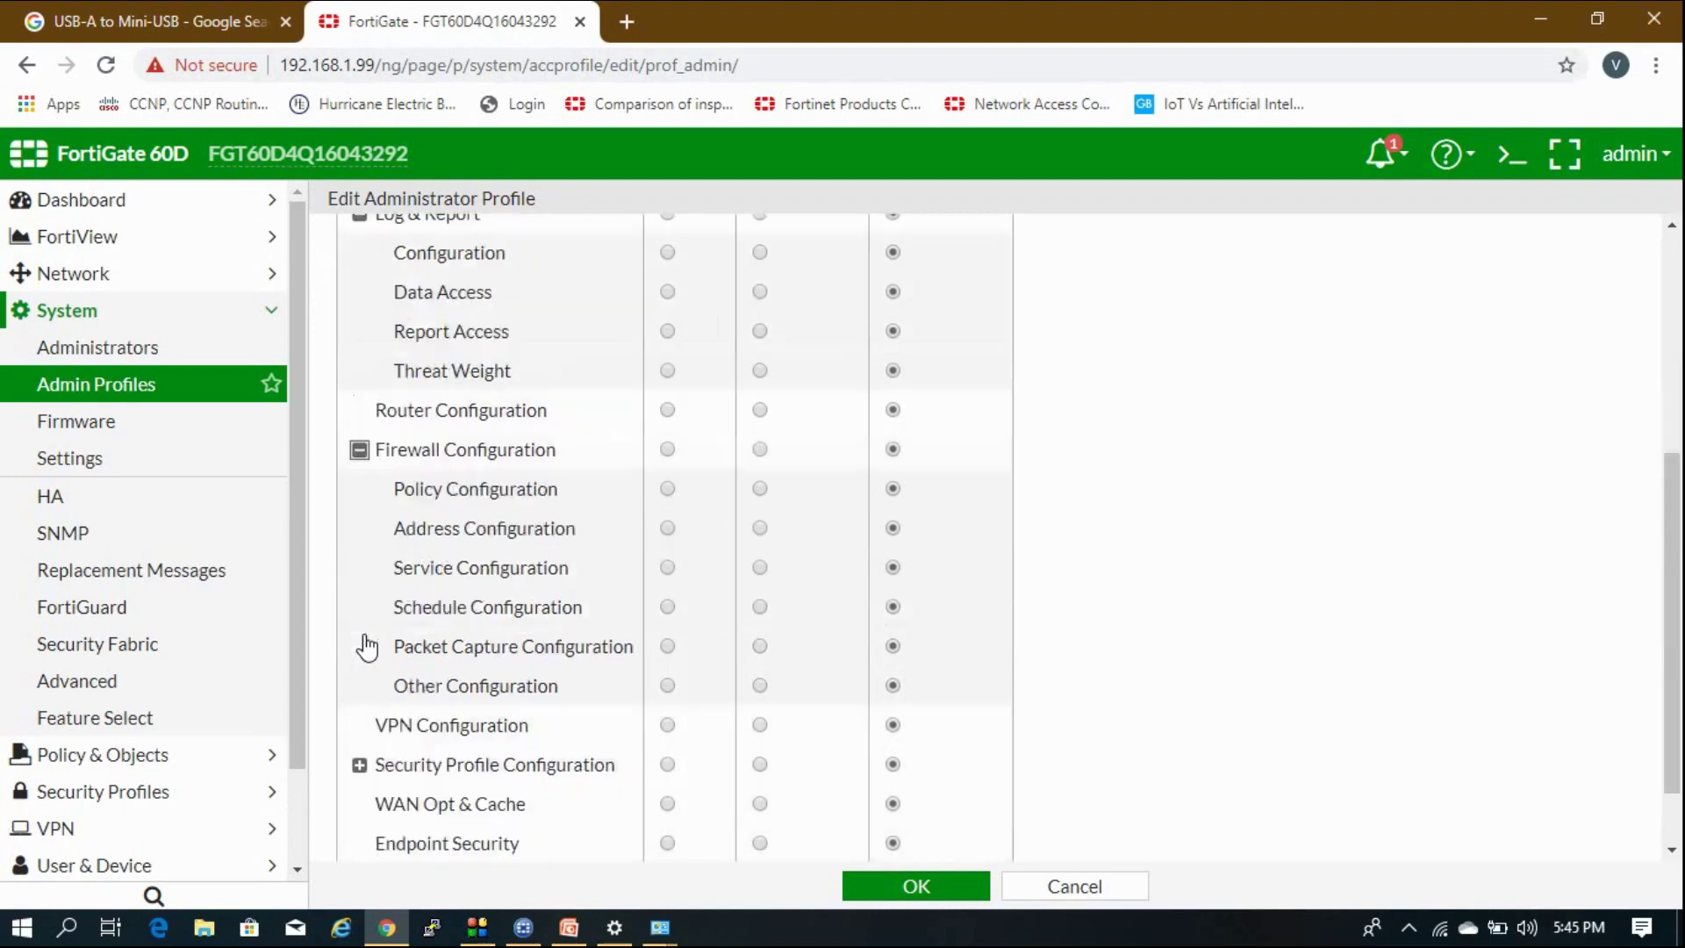
click(359, 677)
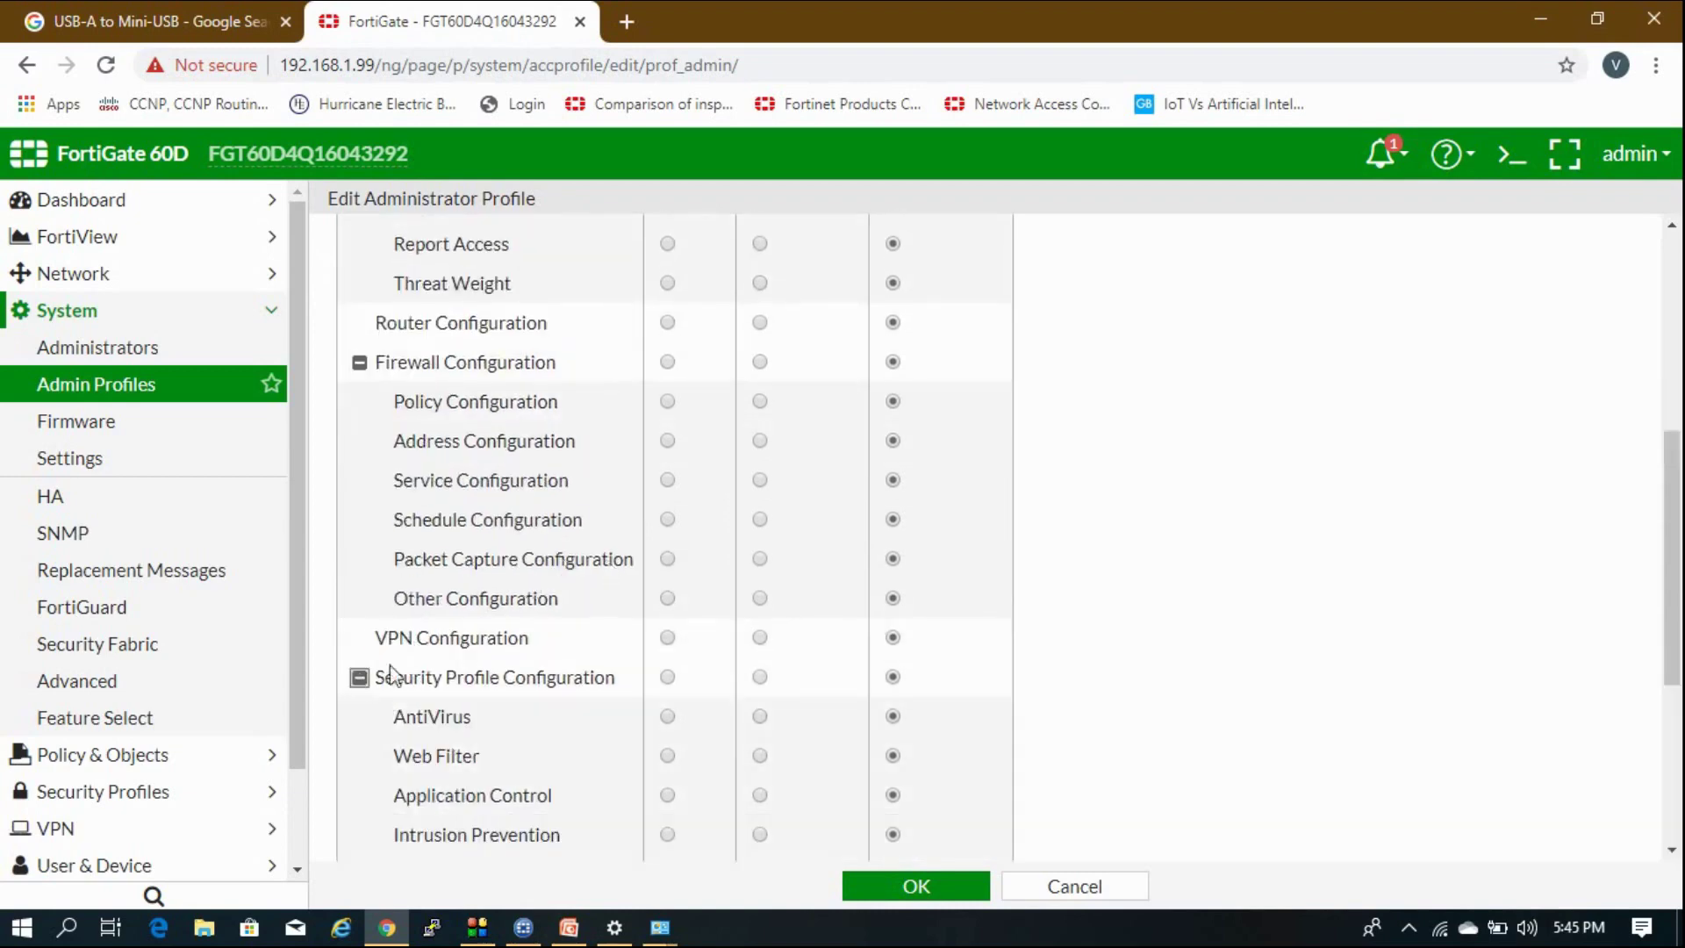
scroll(519, 501, down, 4)
scroll(782, 662, up, 9)
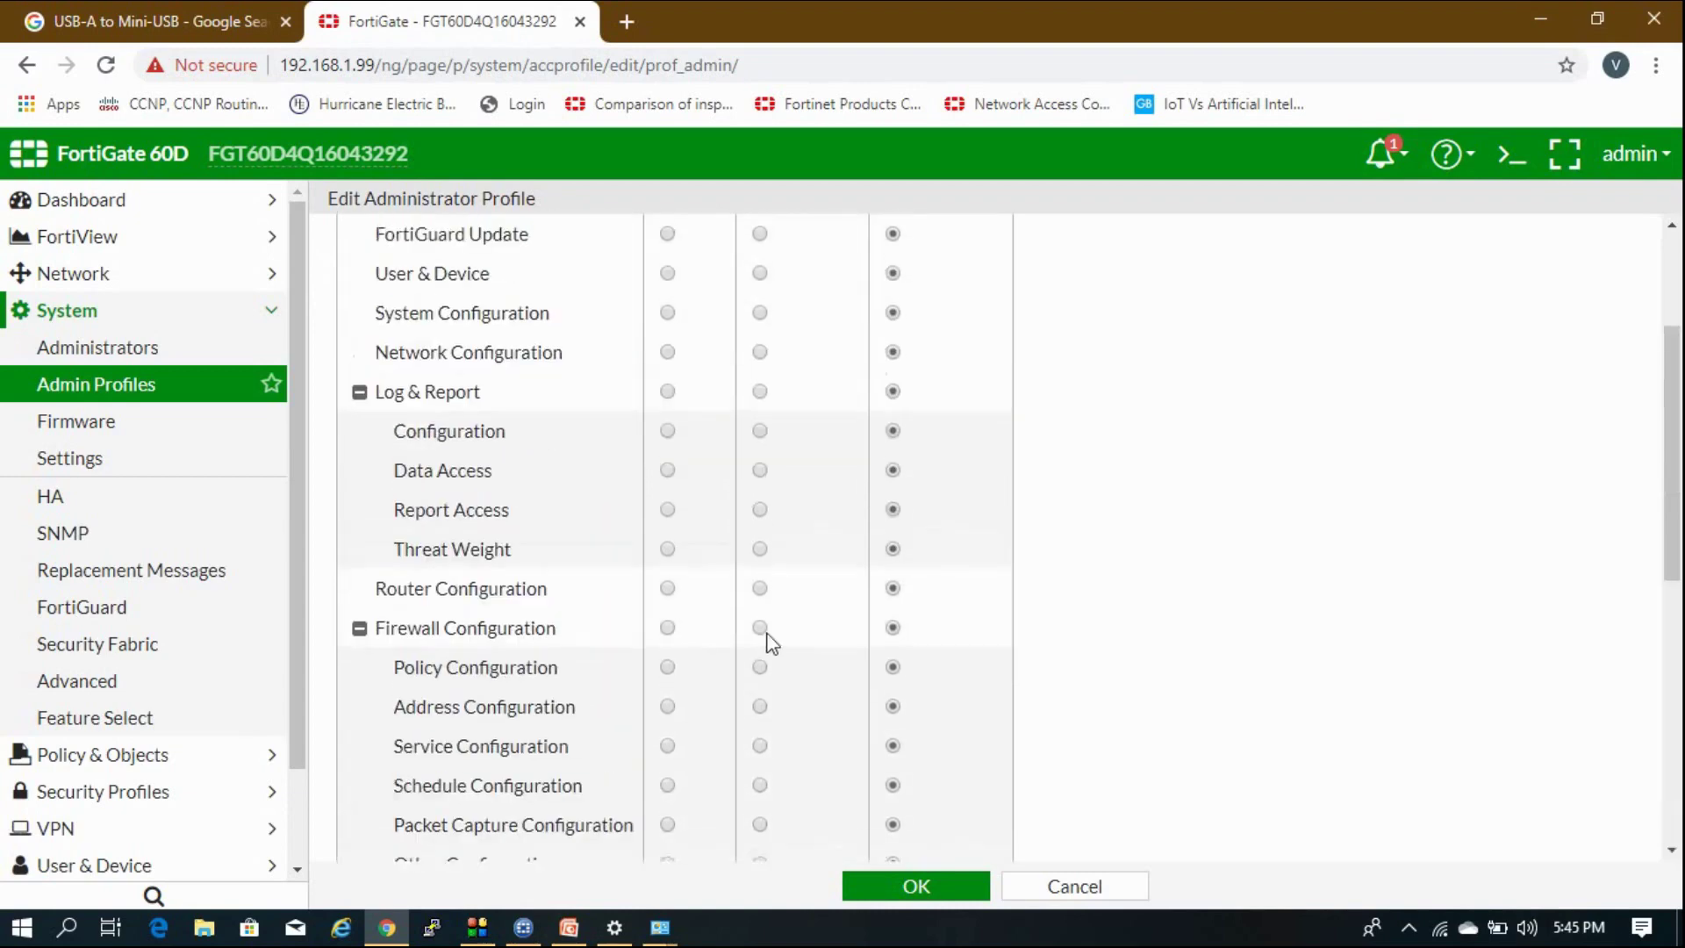
click(760, 390)
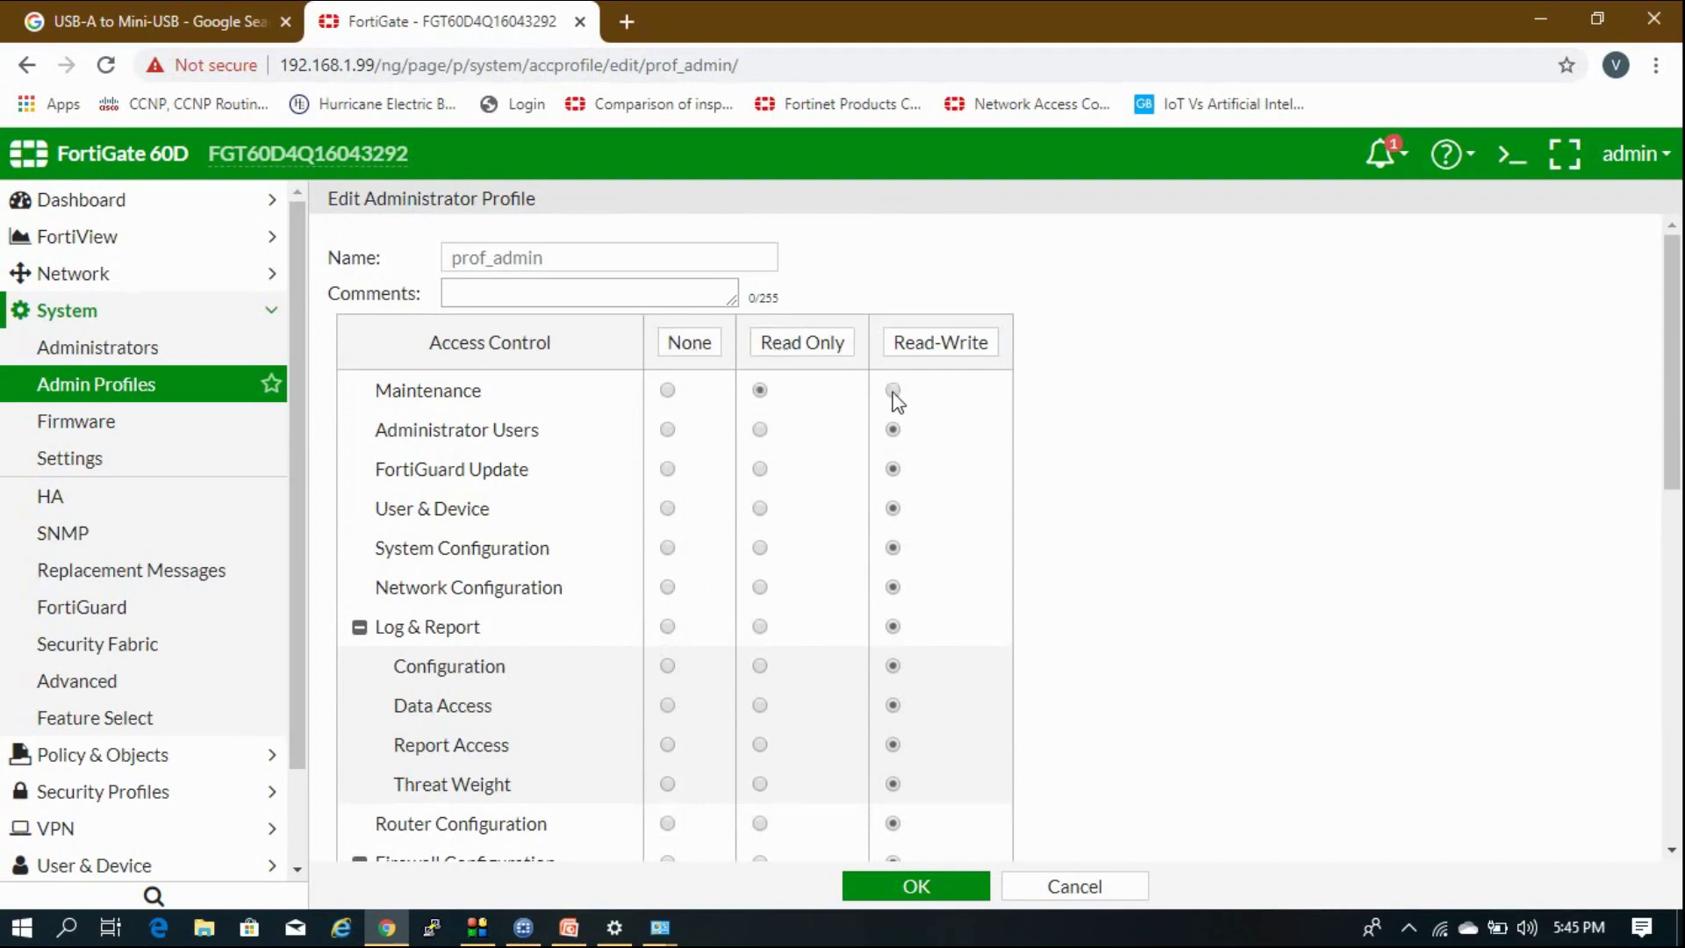
click(1049, 888)
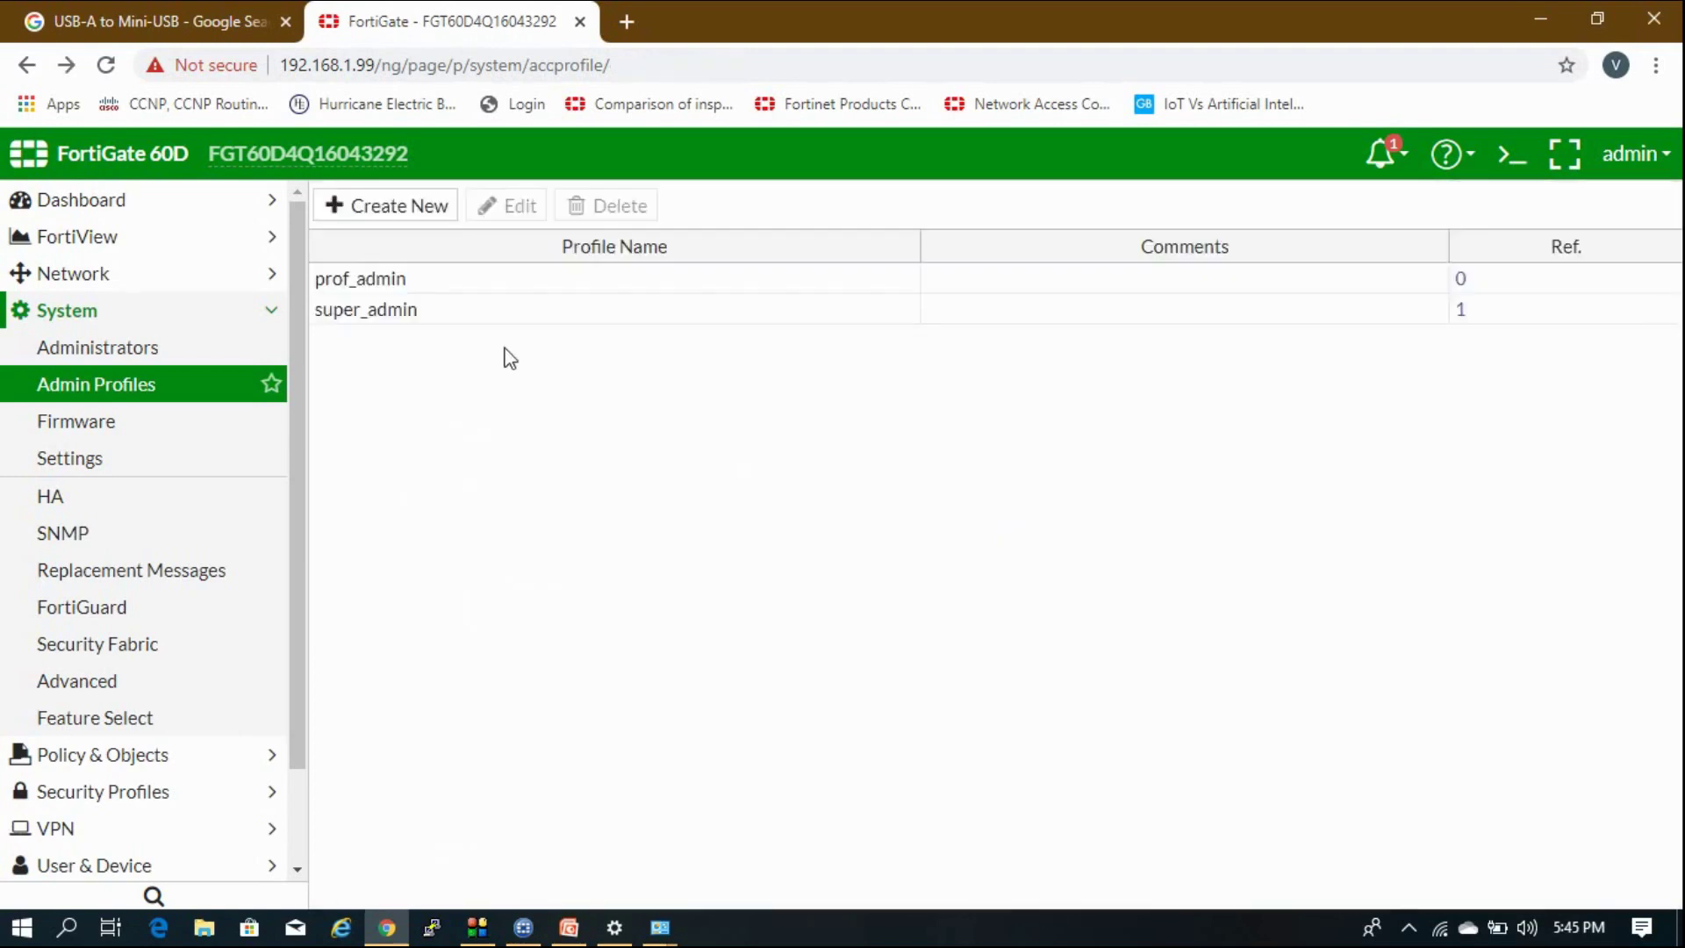
Inspect super_admin's Read-Write permissions and return to the profiles list.
double_click(471, 314)
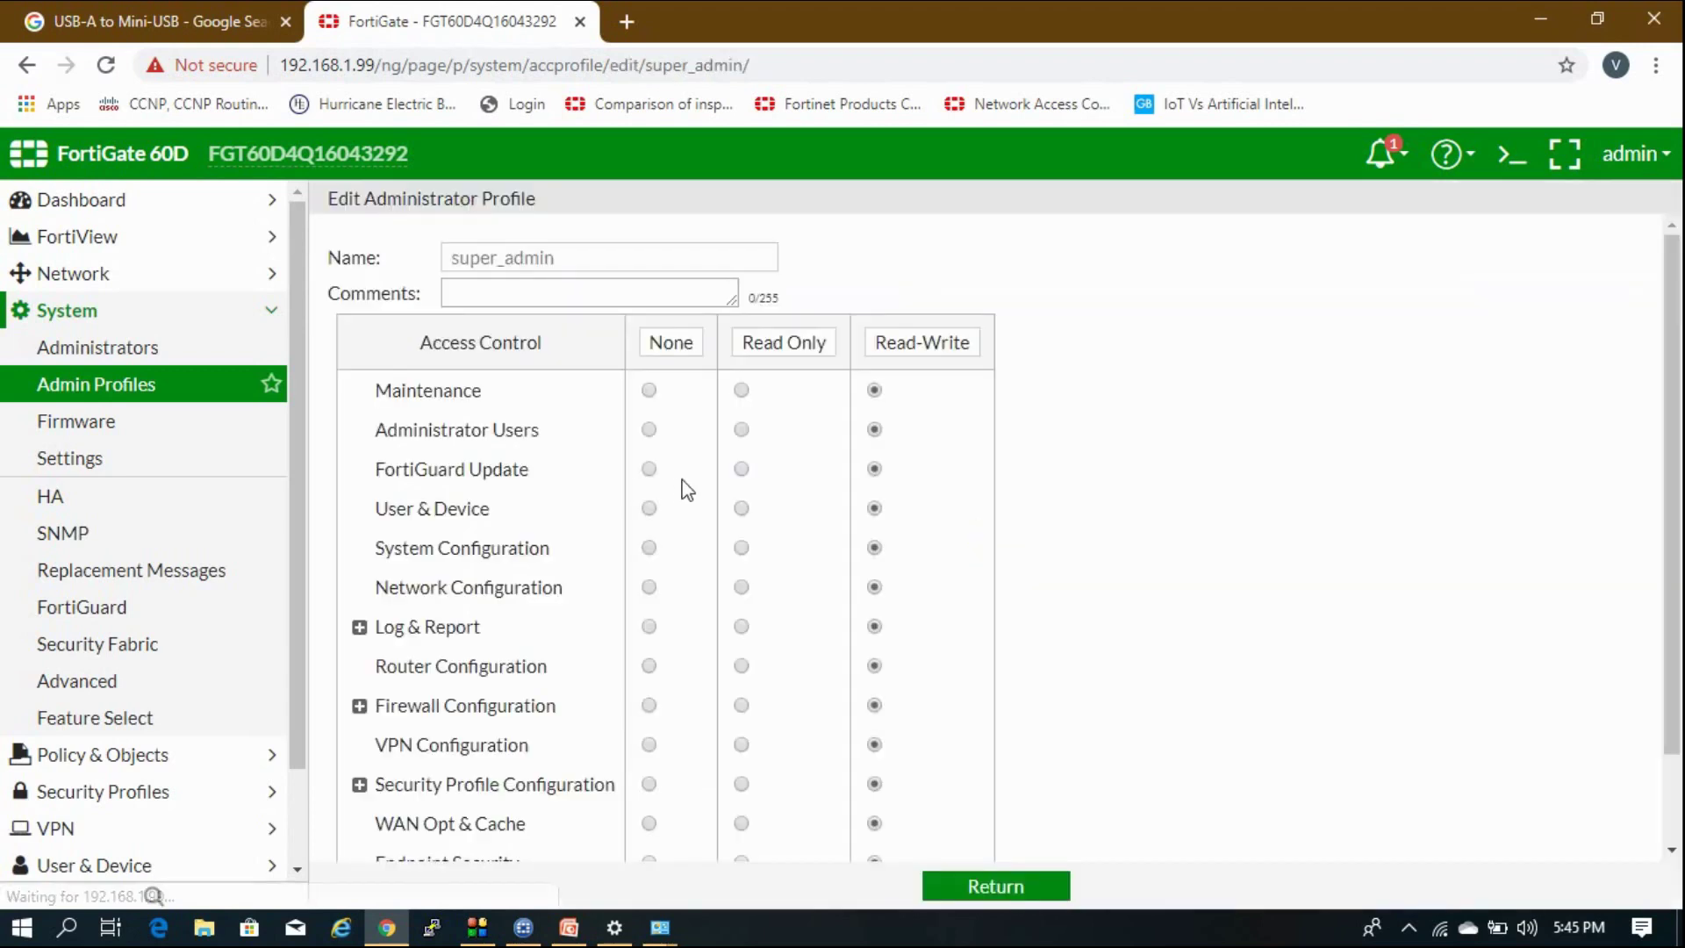
scroll(687, 489, down, 1)
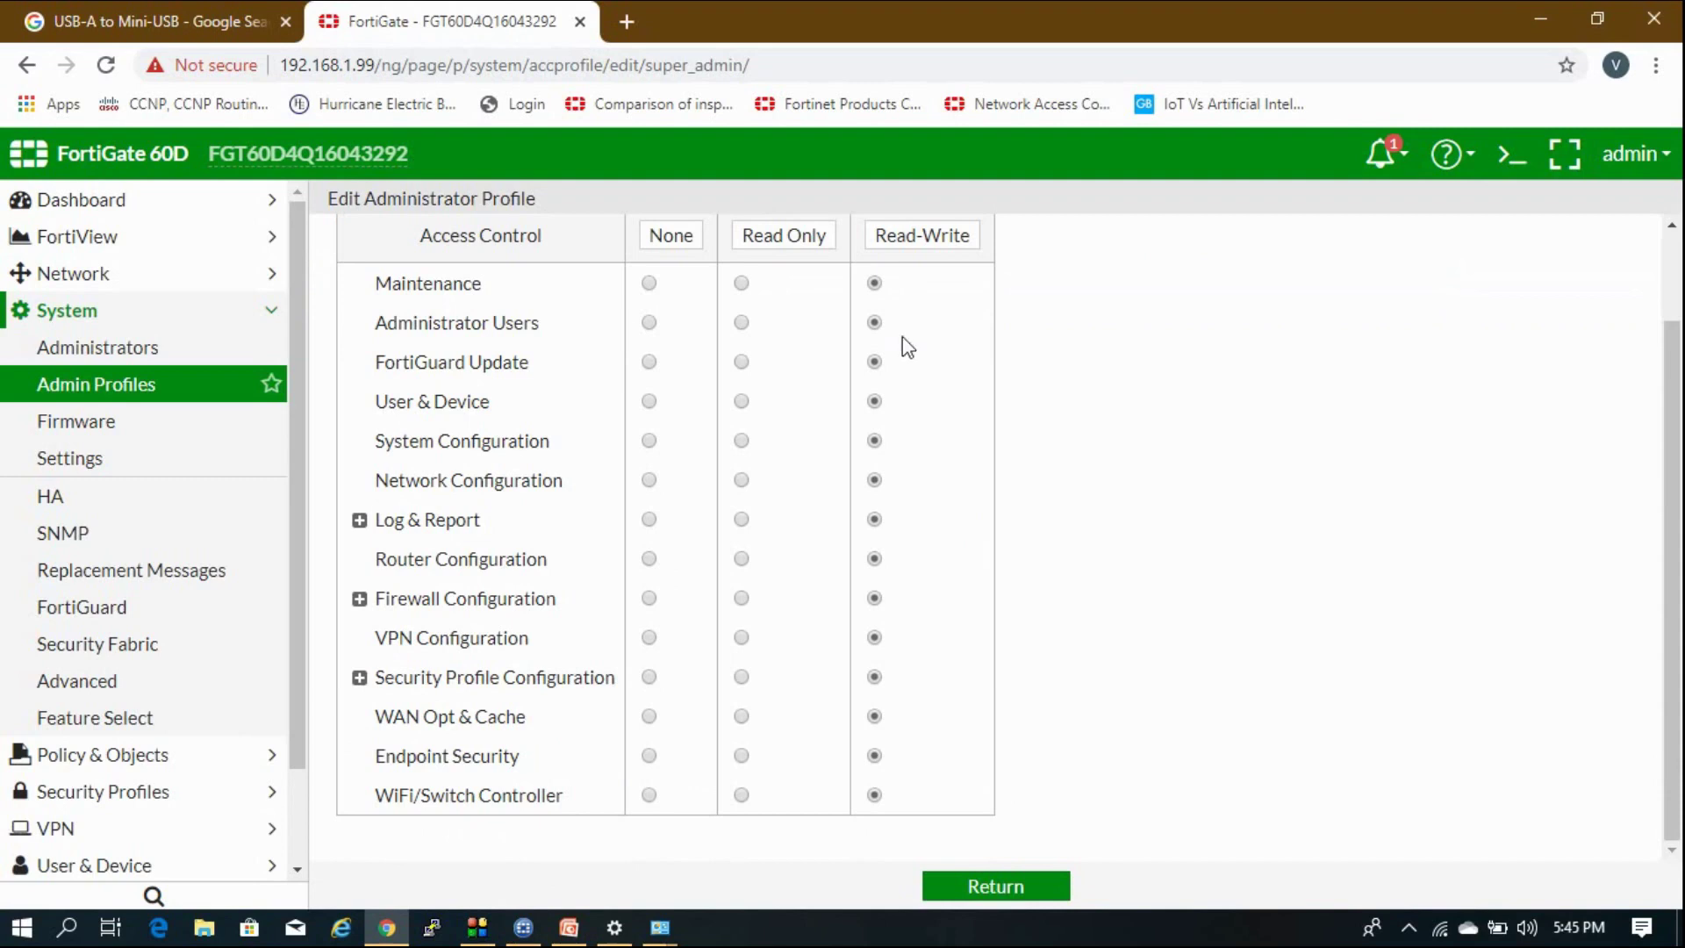
click(360, 523)
scroll(688, 620, down, 3)
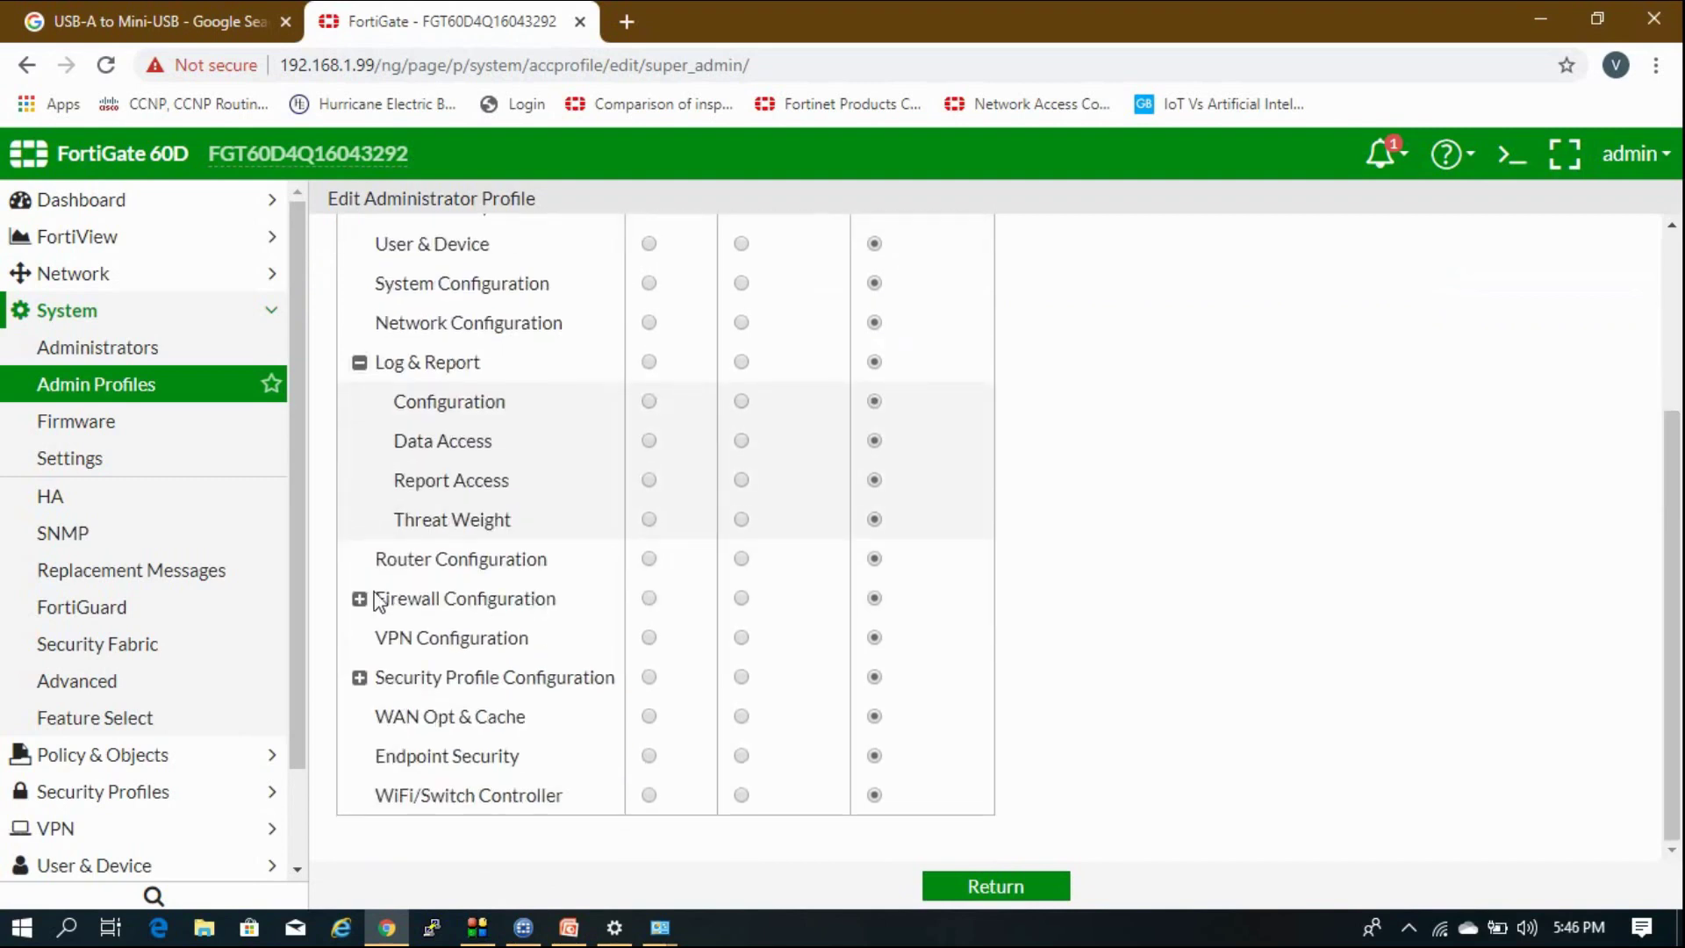
click(370, 599)
click(1009, 886)
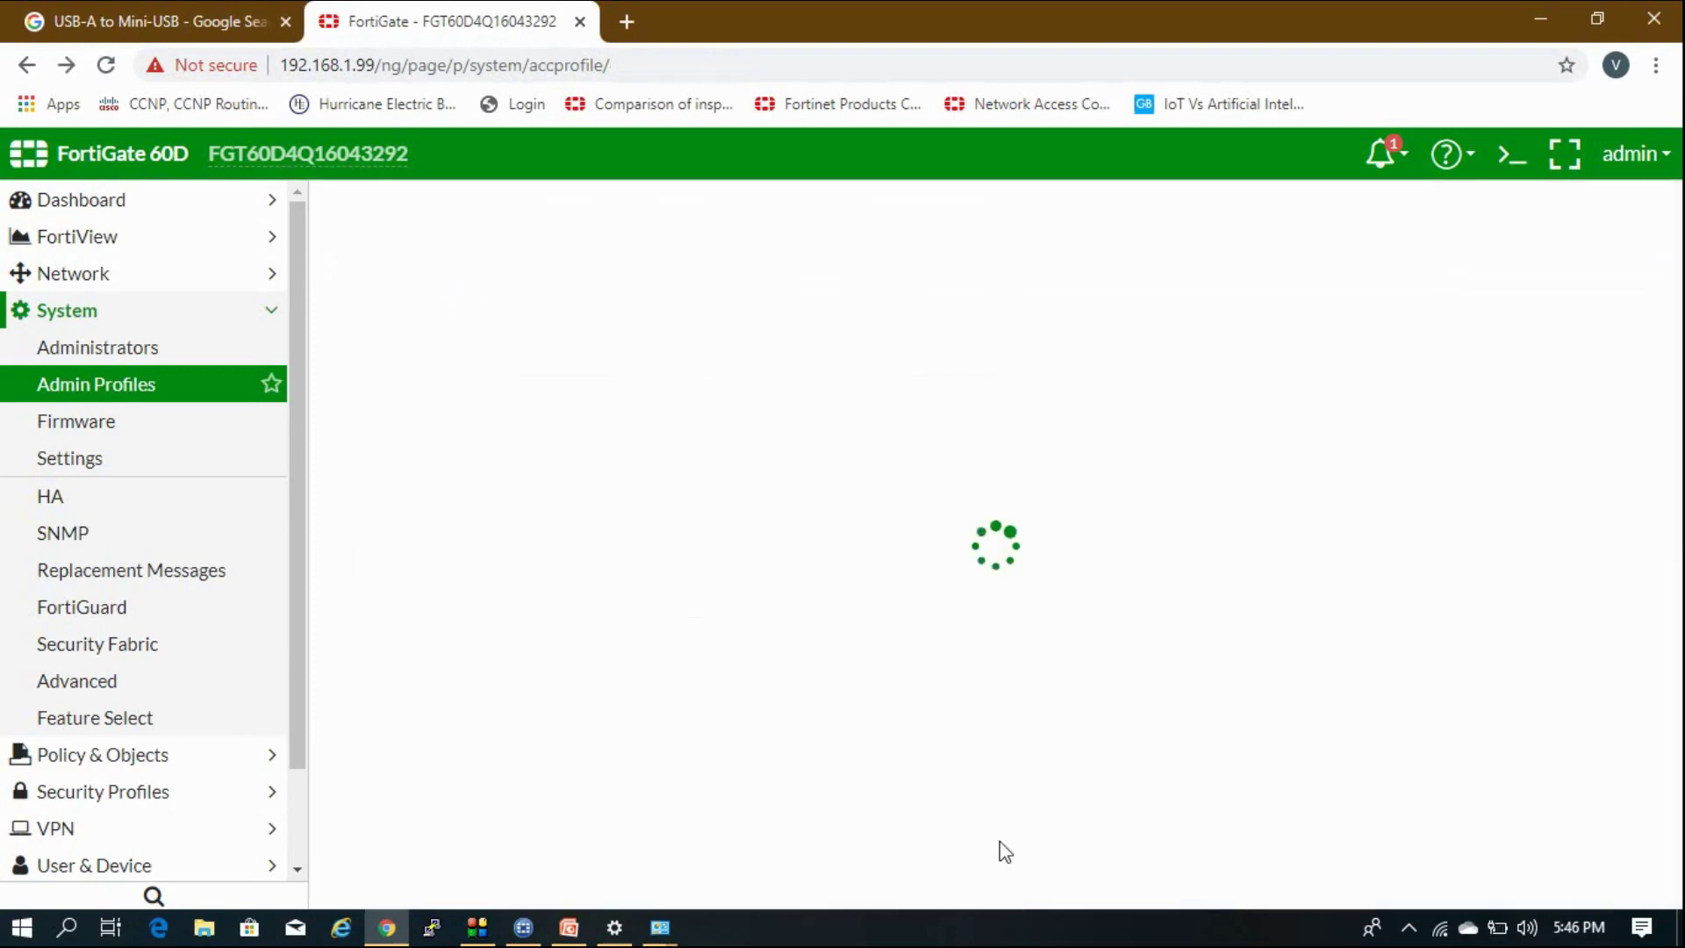
Start a new admin profile named Only_Read.
click(416, 206)
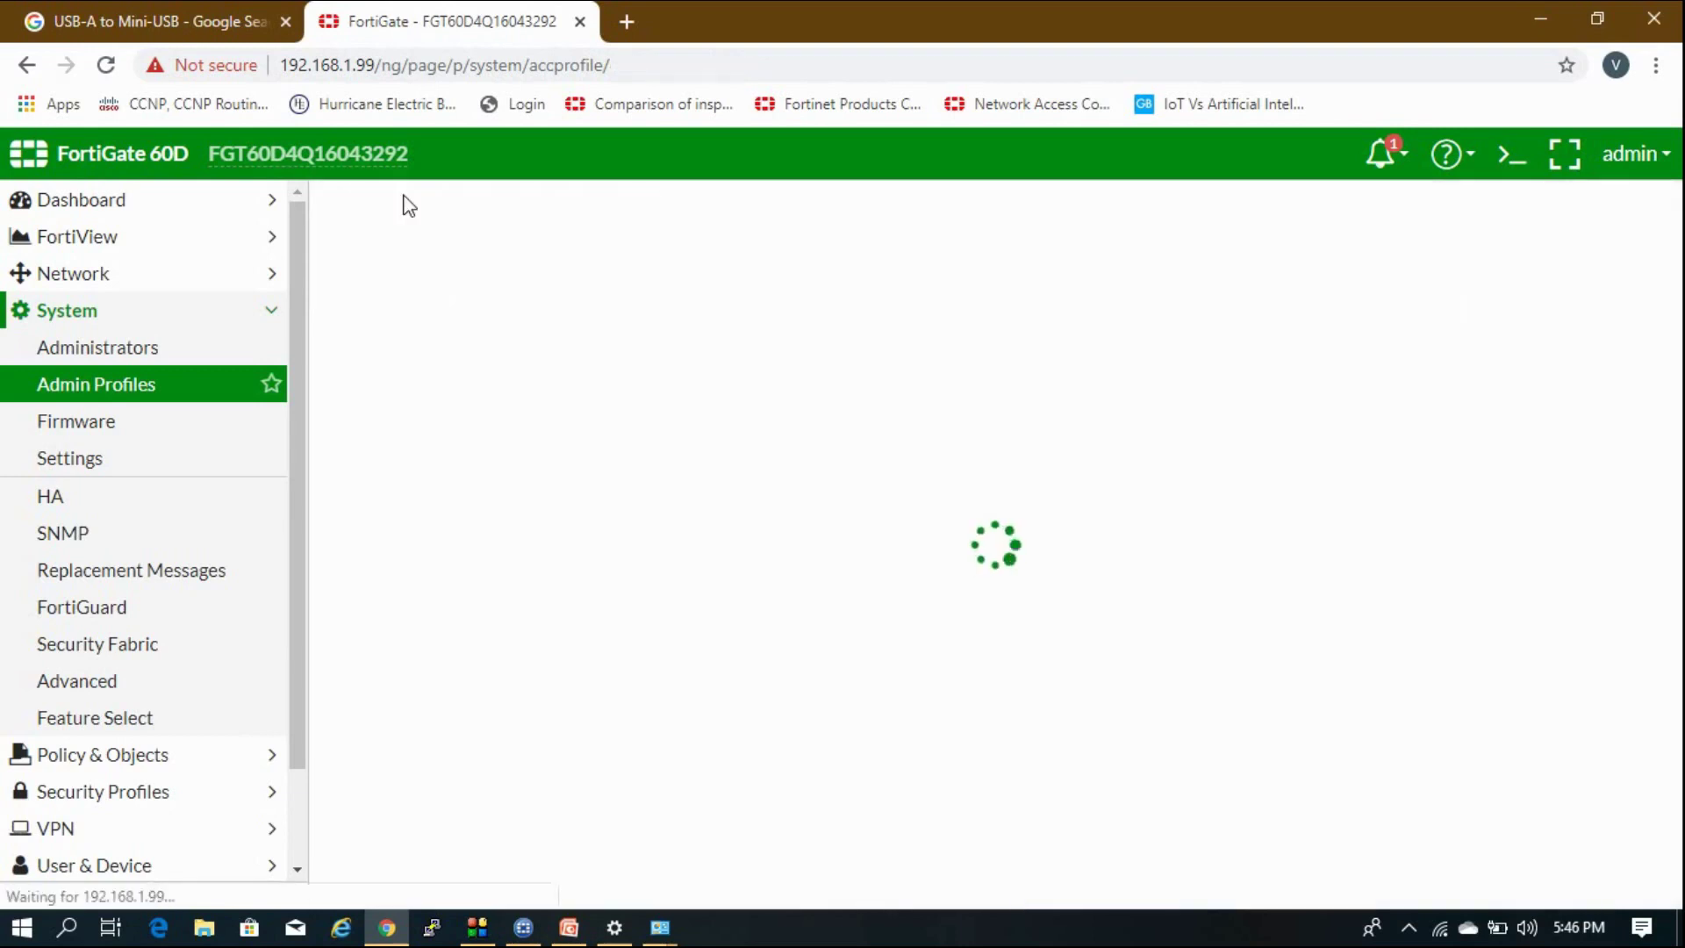
scroll(526, 275, down, 1)
scroll(530, 278, up, 1)
click(530, 254)
click(530, 253)
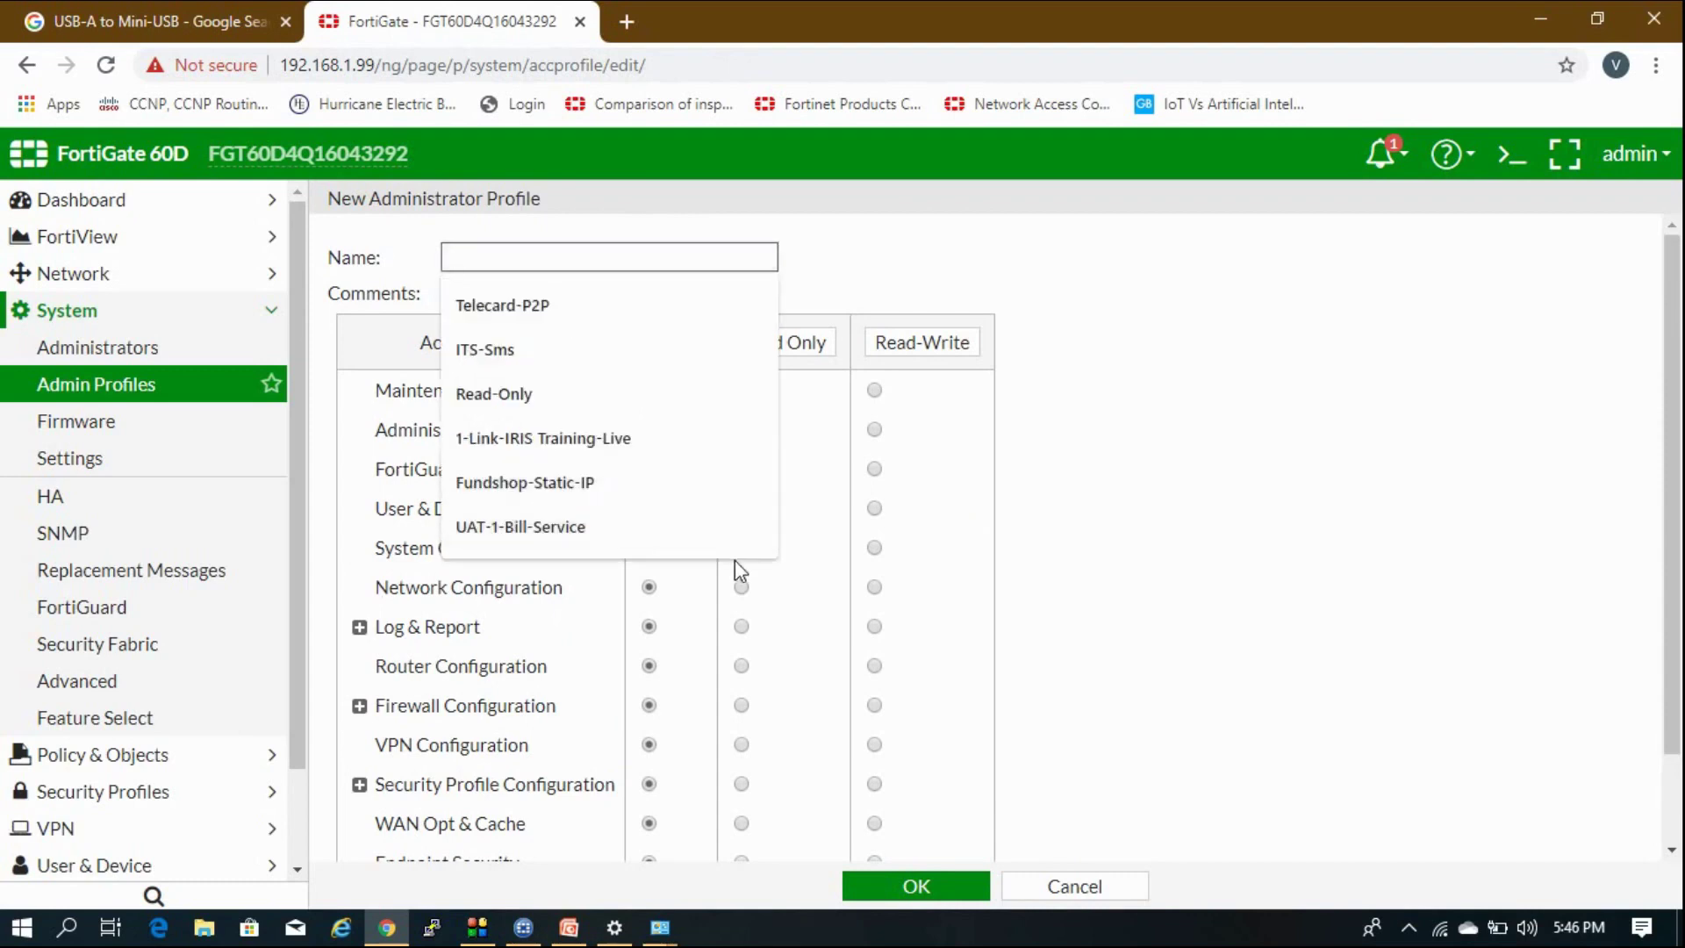
text(Only_rEA)
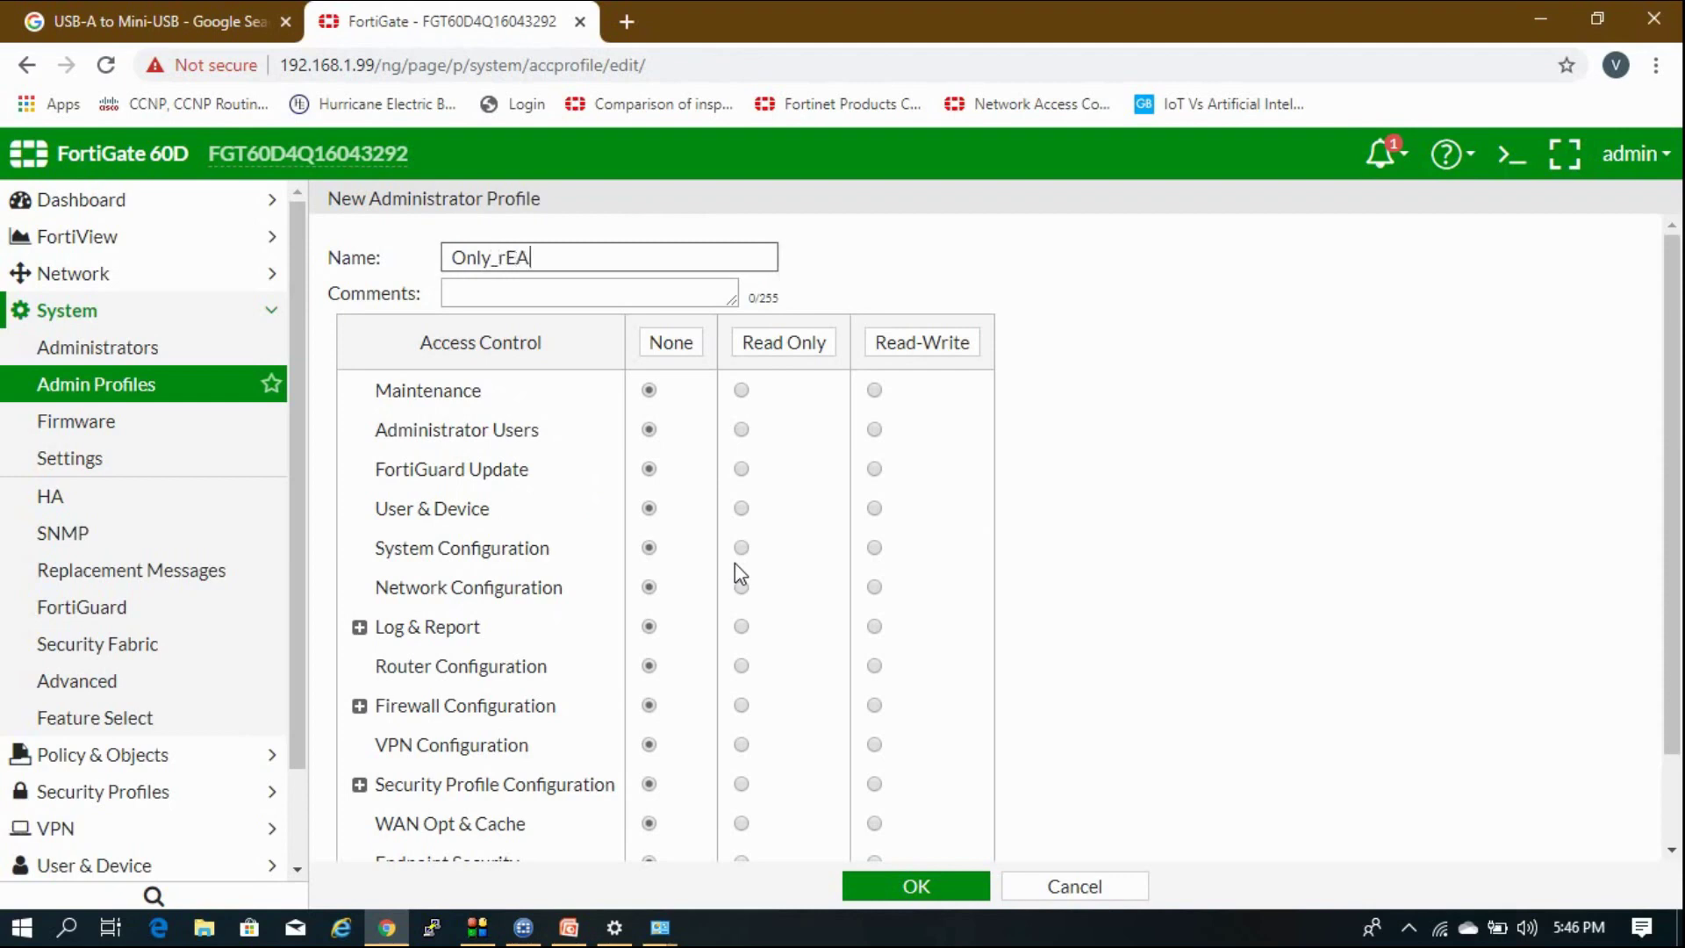
text(D)
key(BackSpace)
key(BackSpace)
key(BackSpace)
key(BackSpace)
key(BackSpace)
Set every permission area to Read Only and save the profile.
click(742, 391)
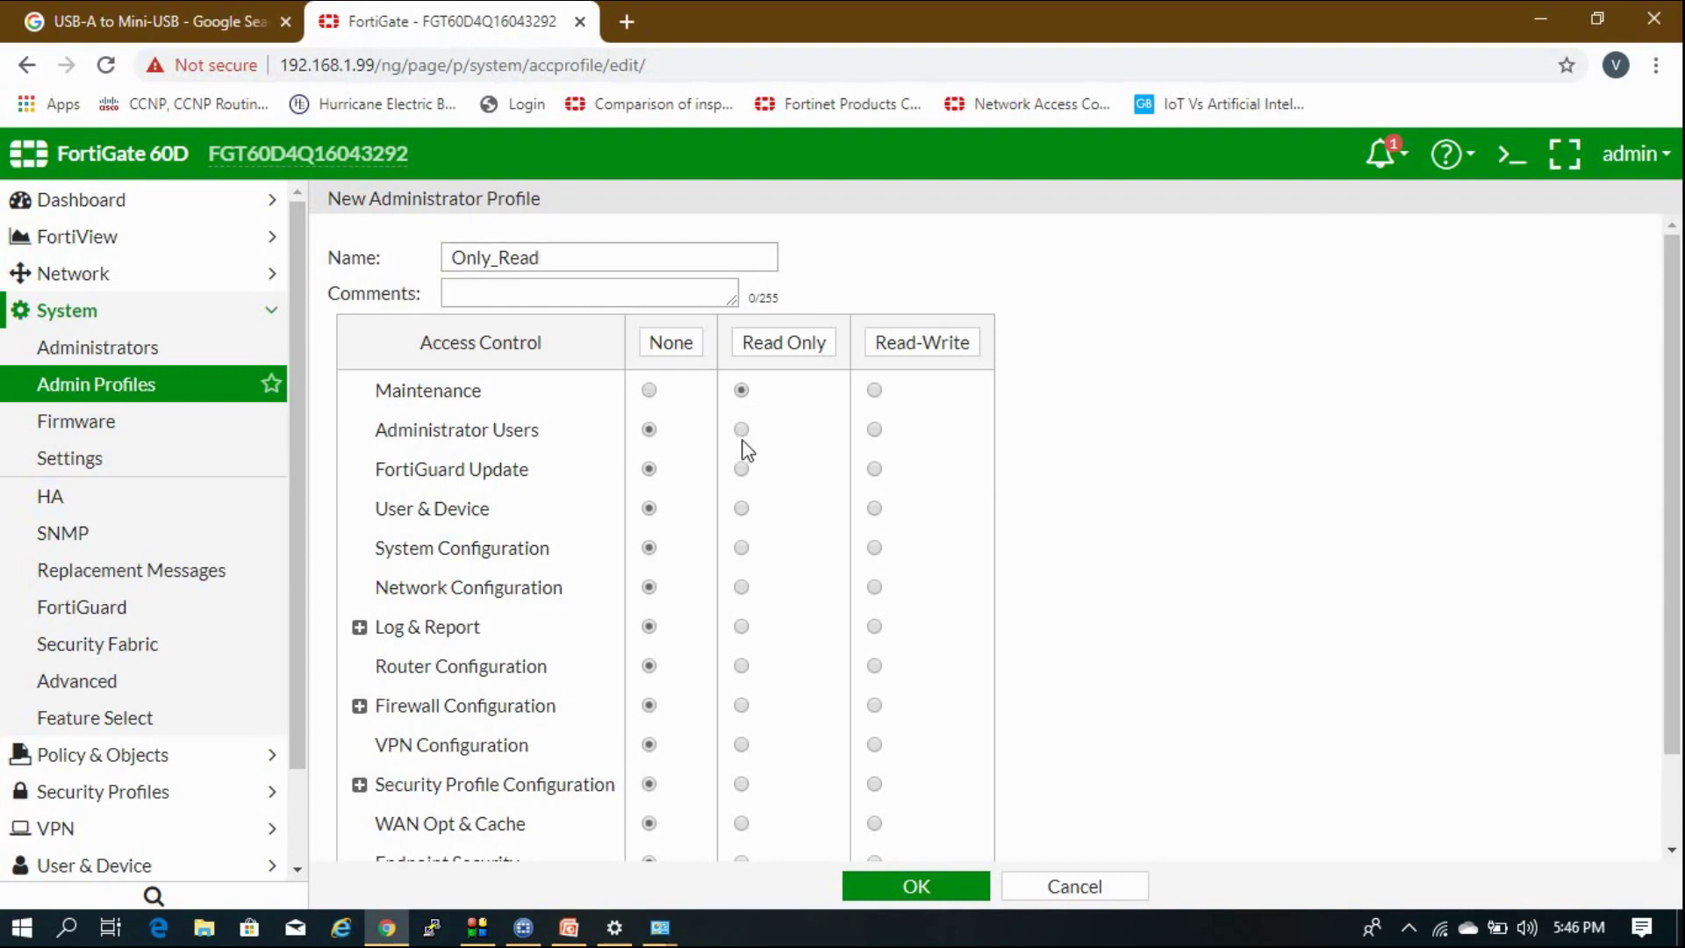
click(741, 429)
click(741, 469)
click(777, 344)
scroll(781, 439, down, 2)
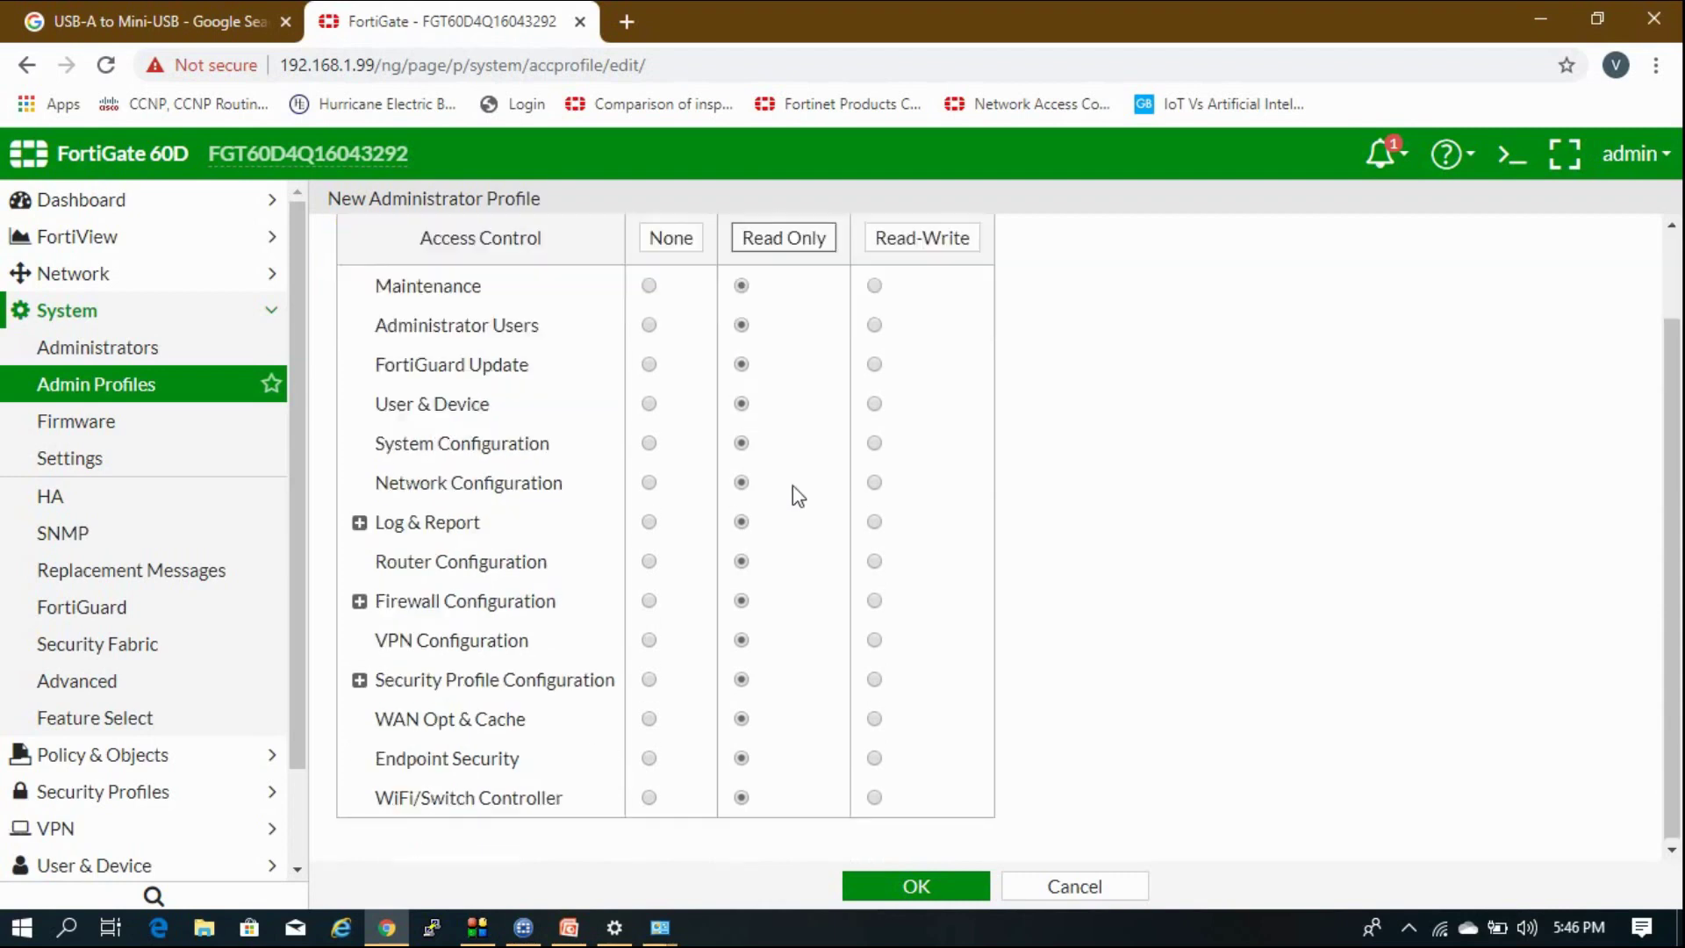
click(919, 896)
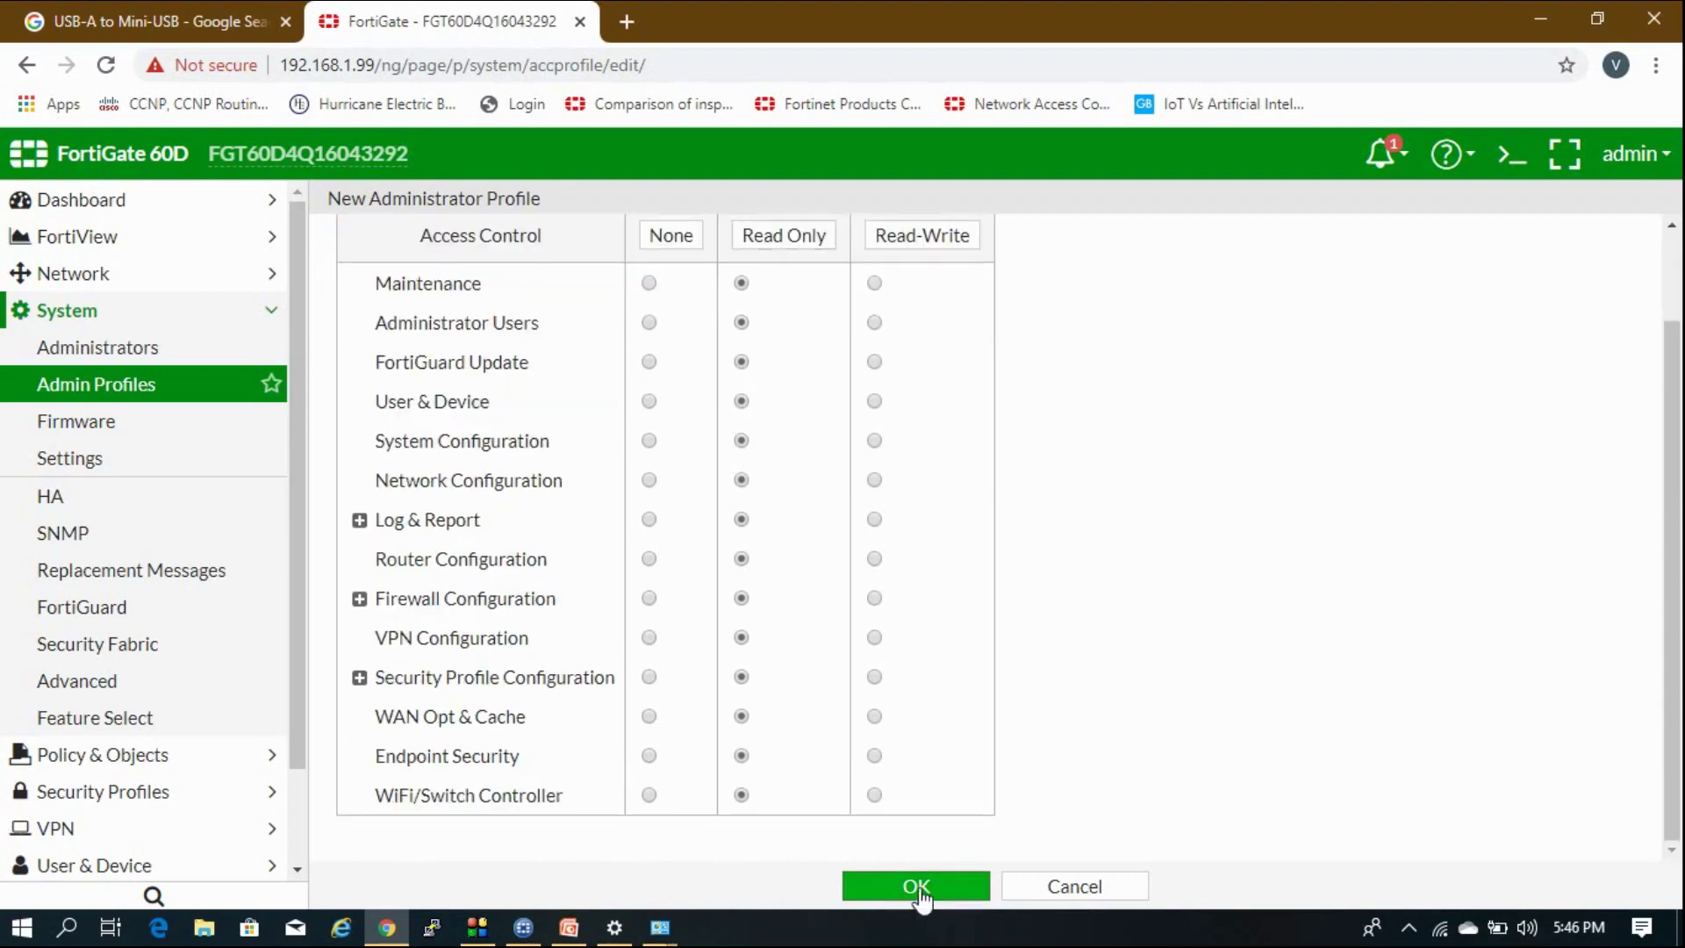
Reopen Only_Read to verify its settings and close it unchanged.
double_click(438, 290)
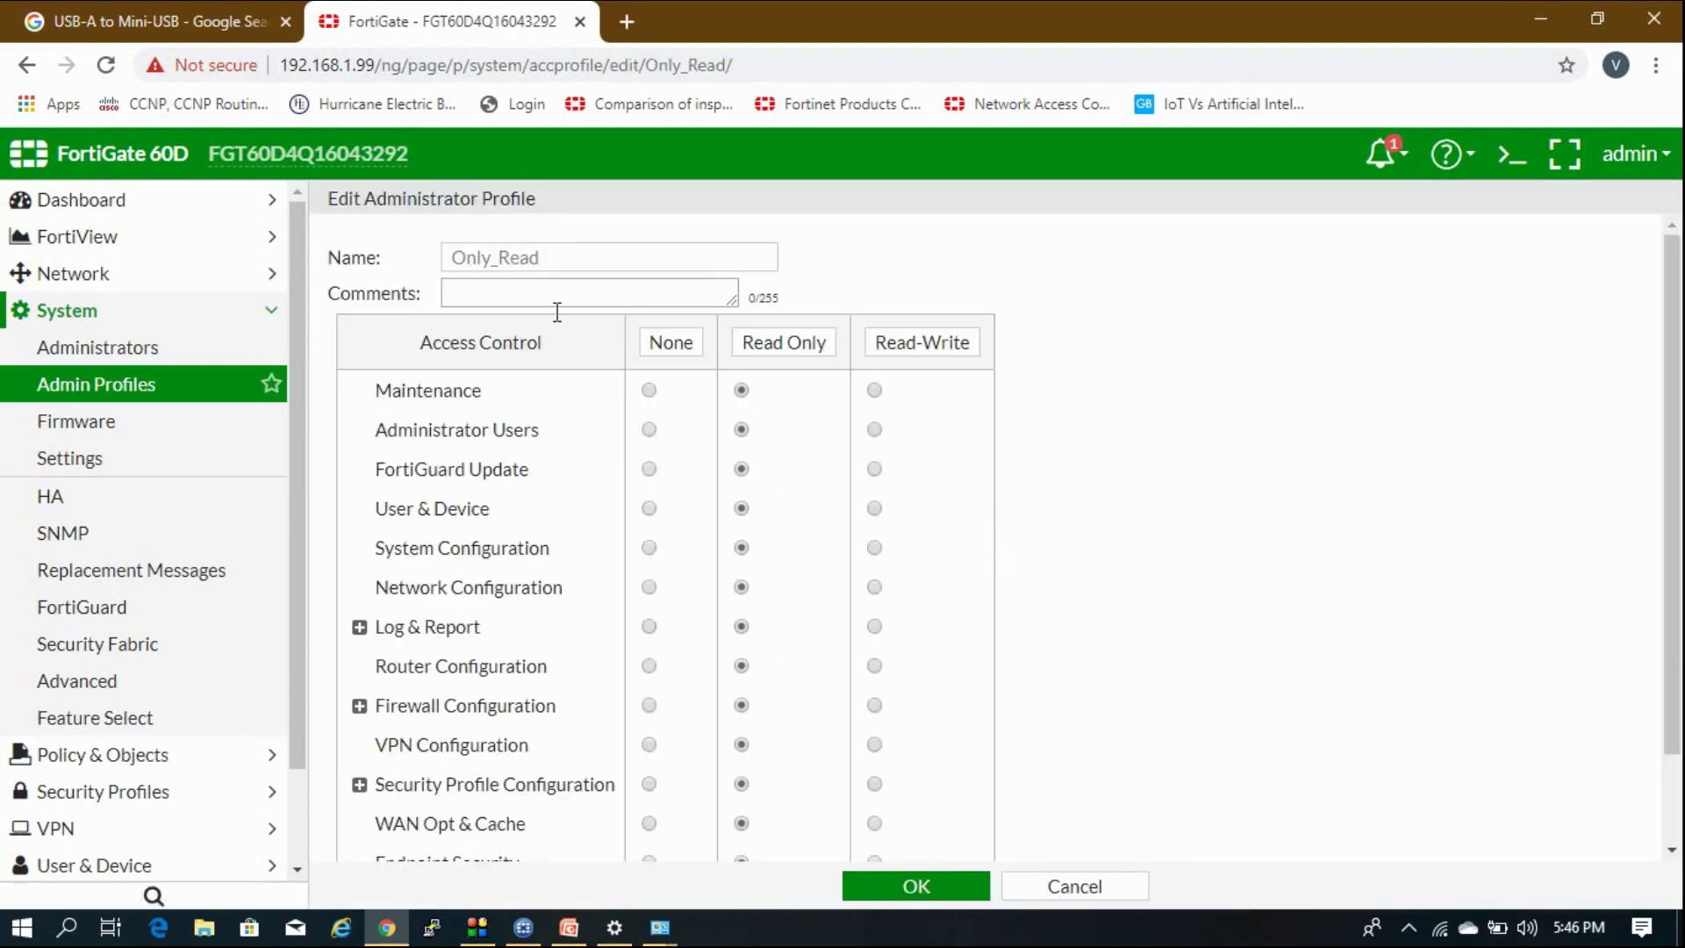
scroll(632, 508, down, 2)
scroll(744, 392, up, 2)
click(1054, 888)
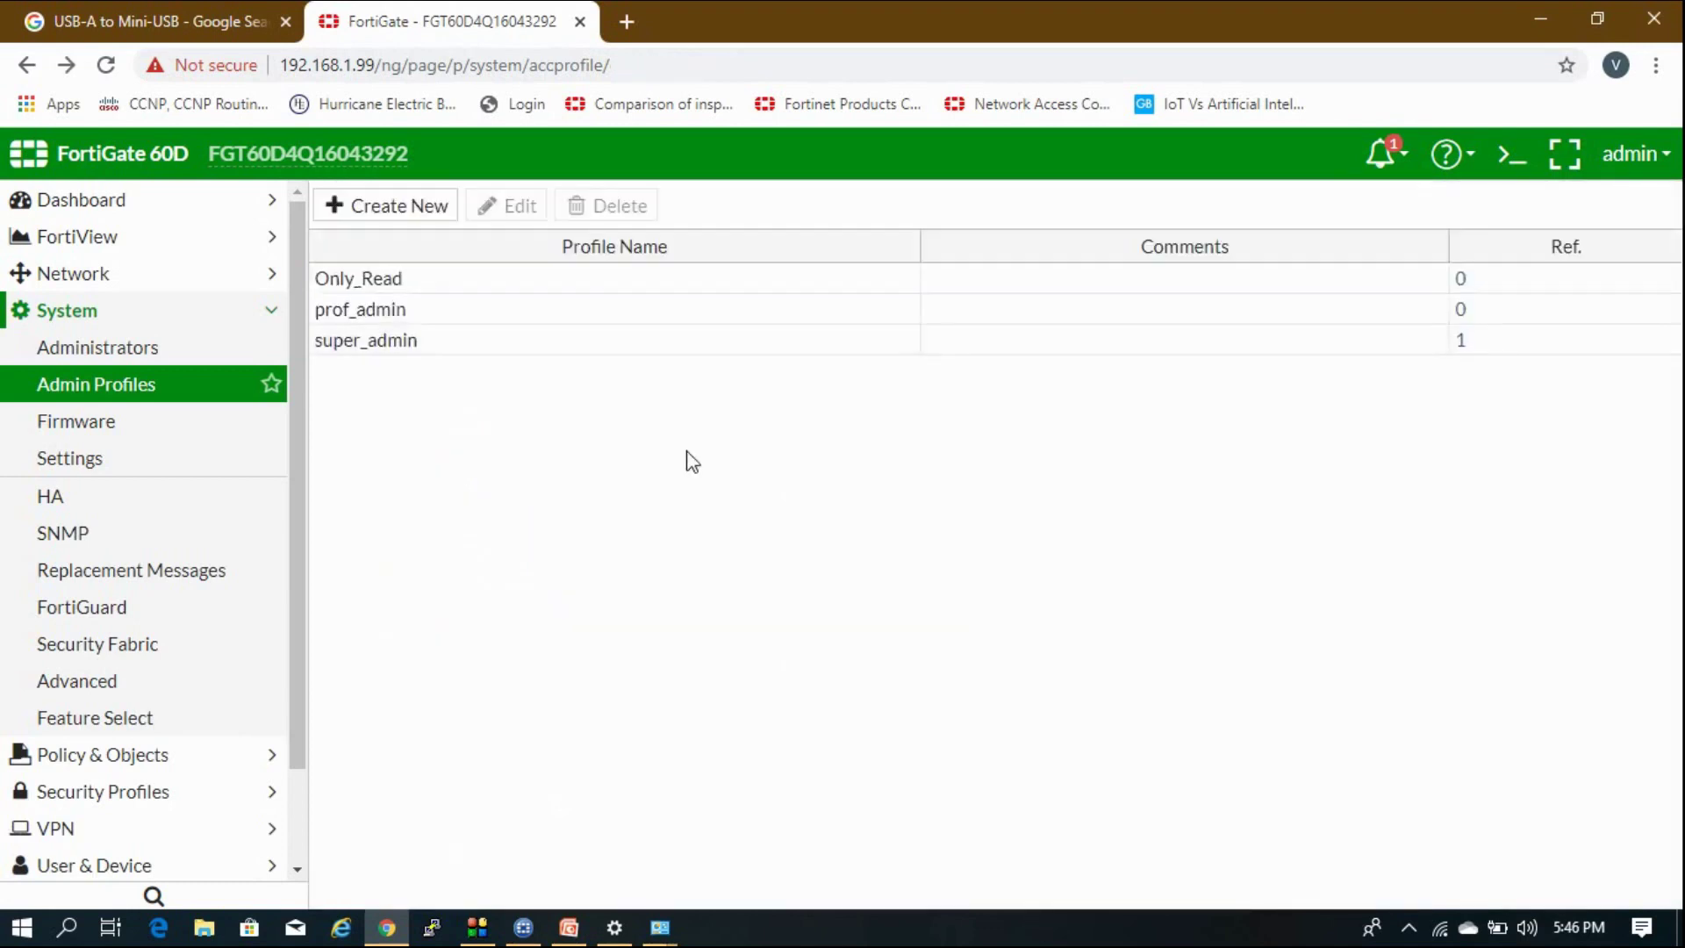
Go to System > Administrators and start a New Administrator, ready for the user name.
click(172, 348)
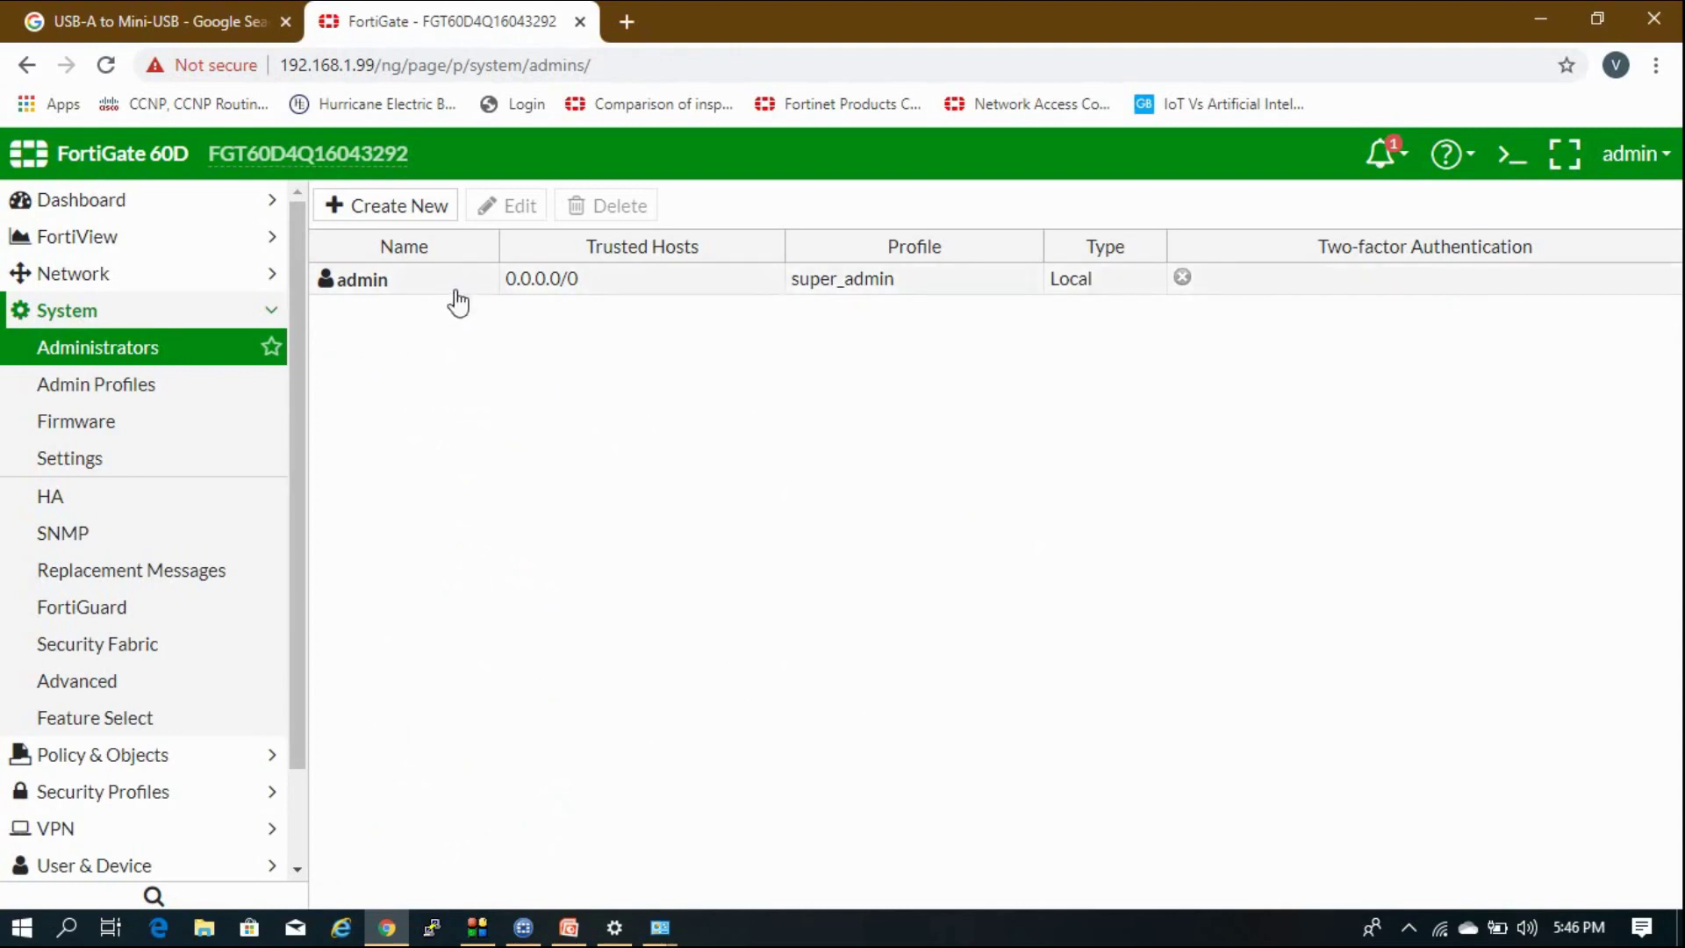
click(403, 209)
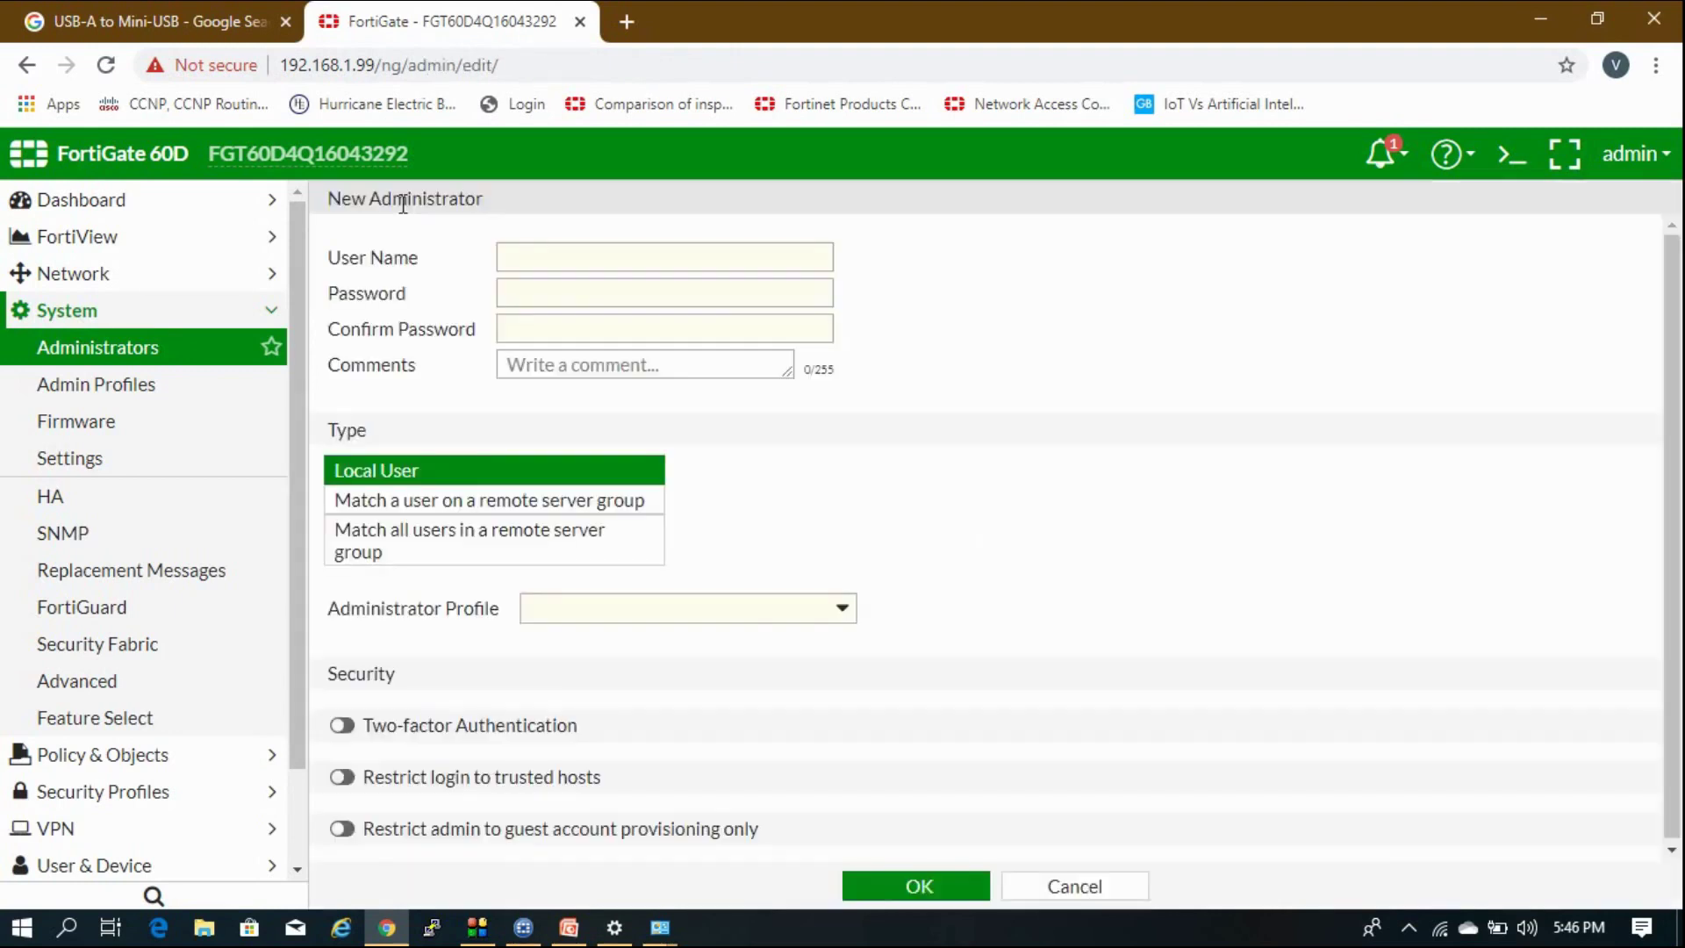
click(515, 262)
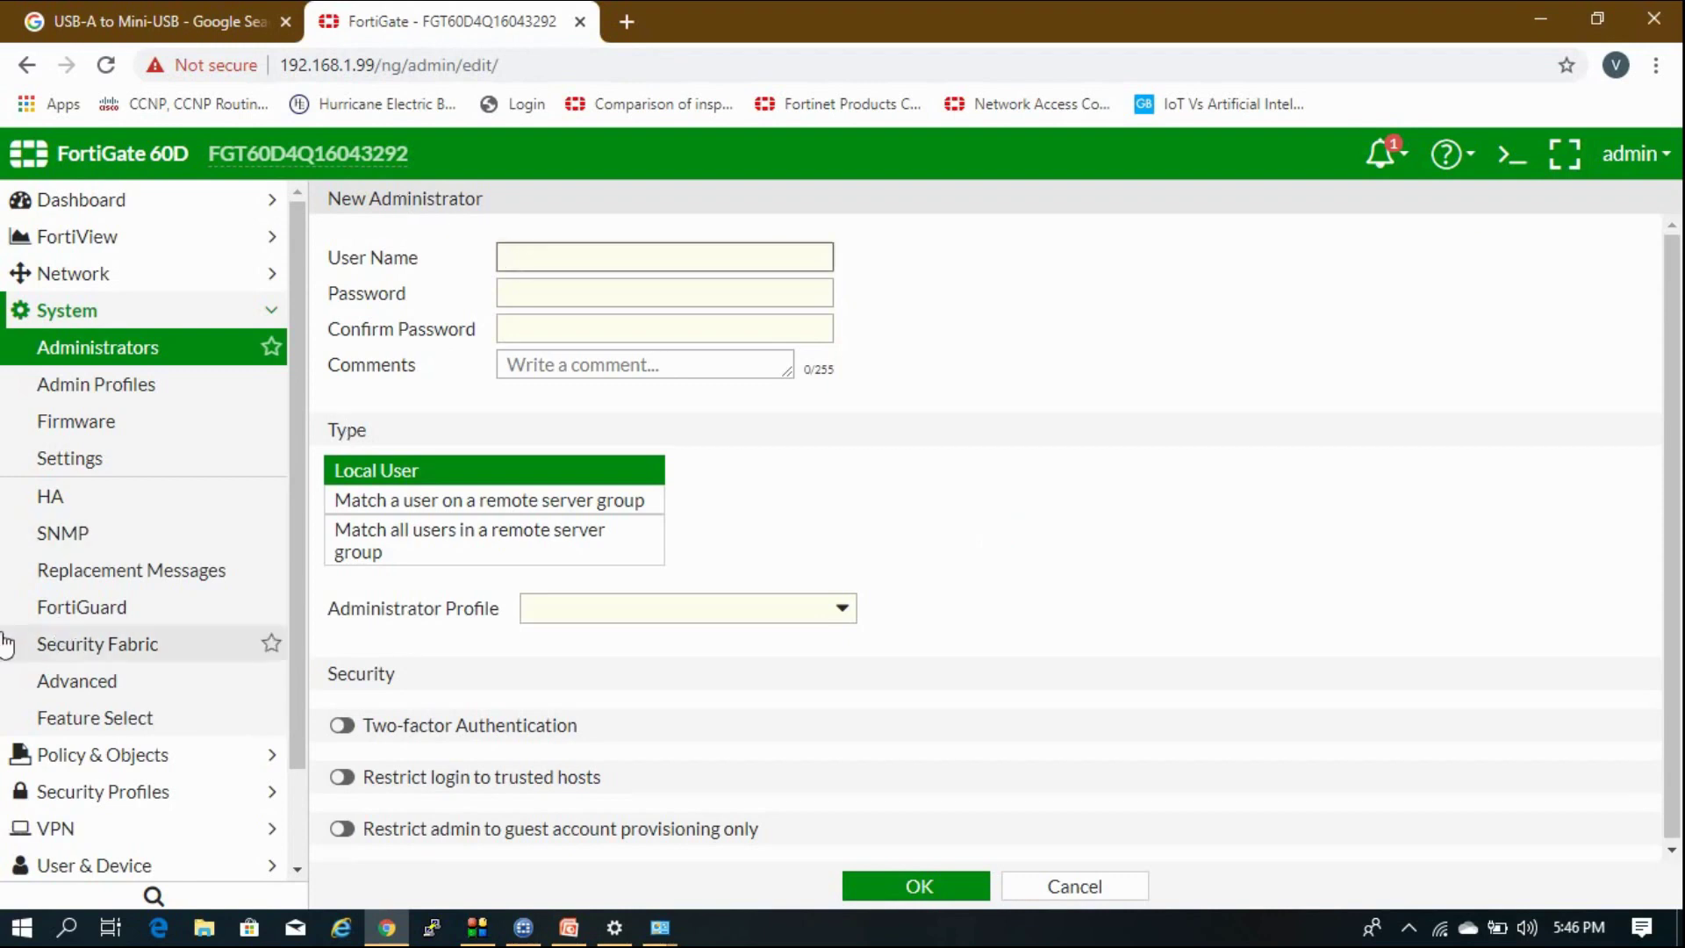
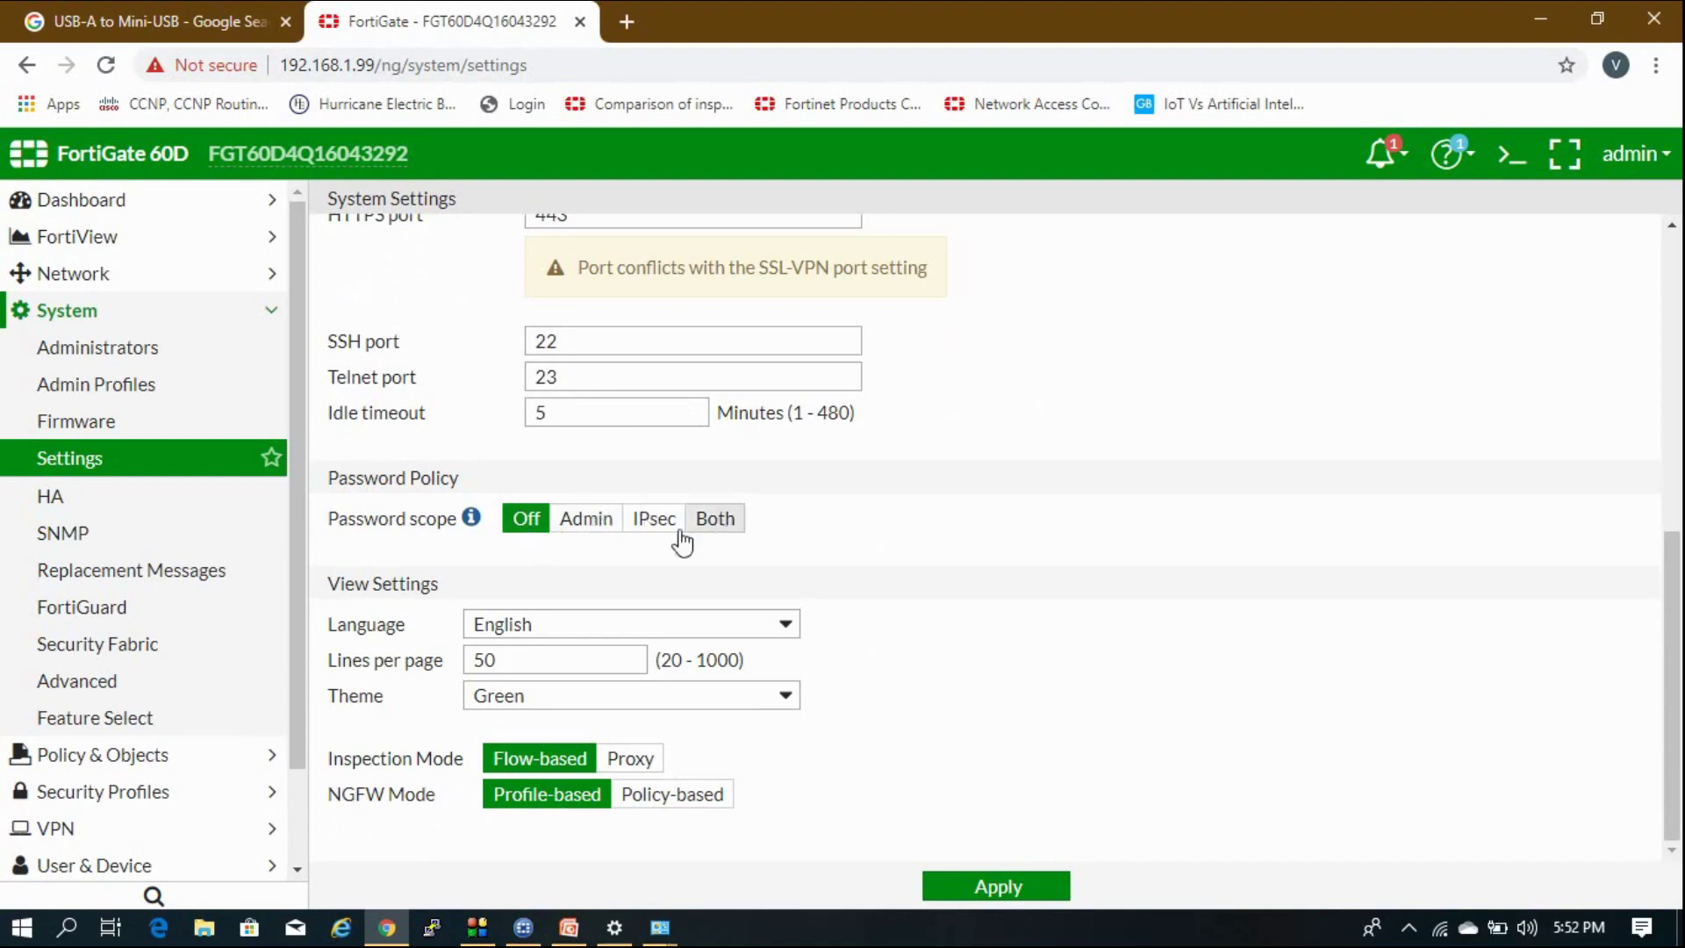
Set the password policy scope to Both admin and IPsec, keeping minimum length 8.
click(596, 527)
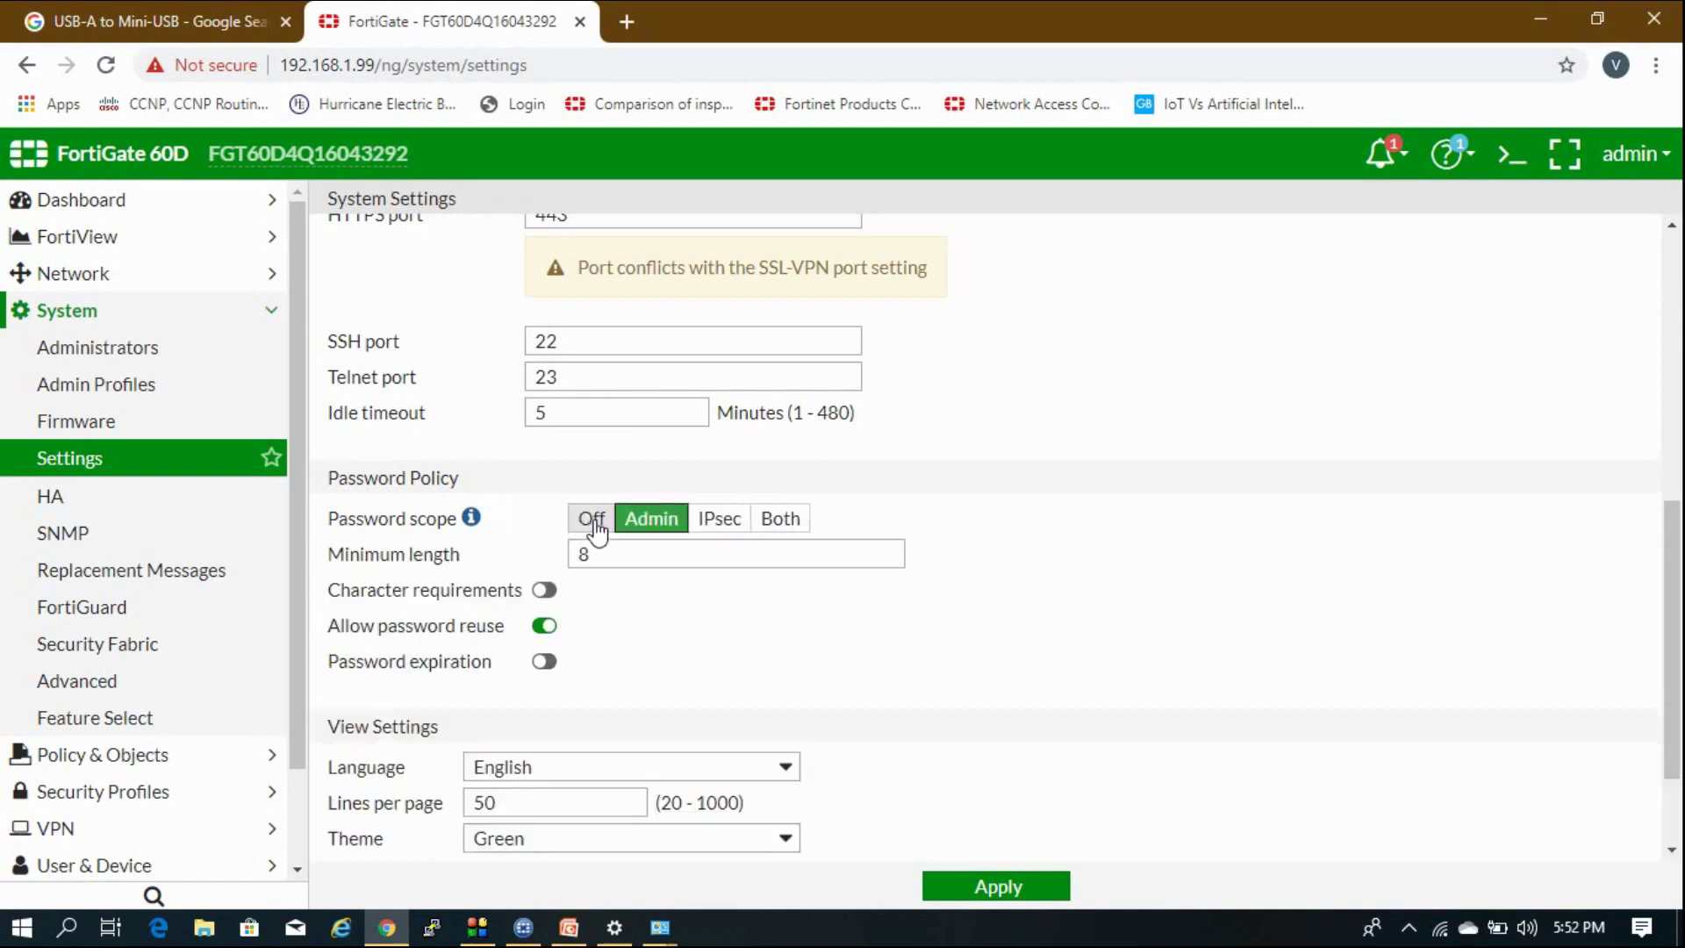
click(715, 526)
click(777, 527)
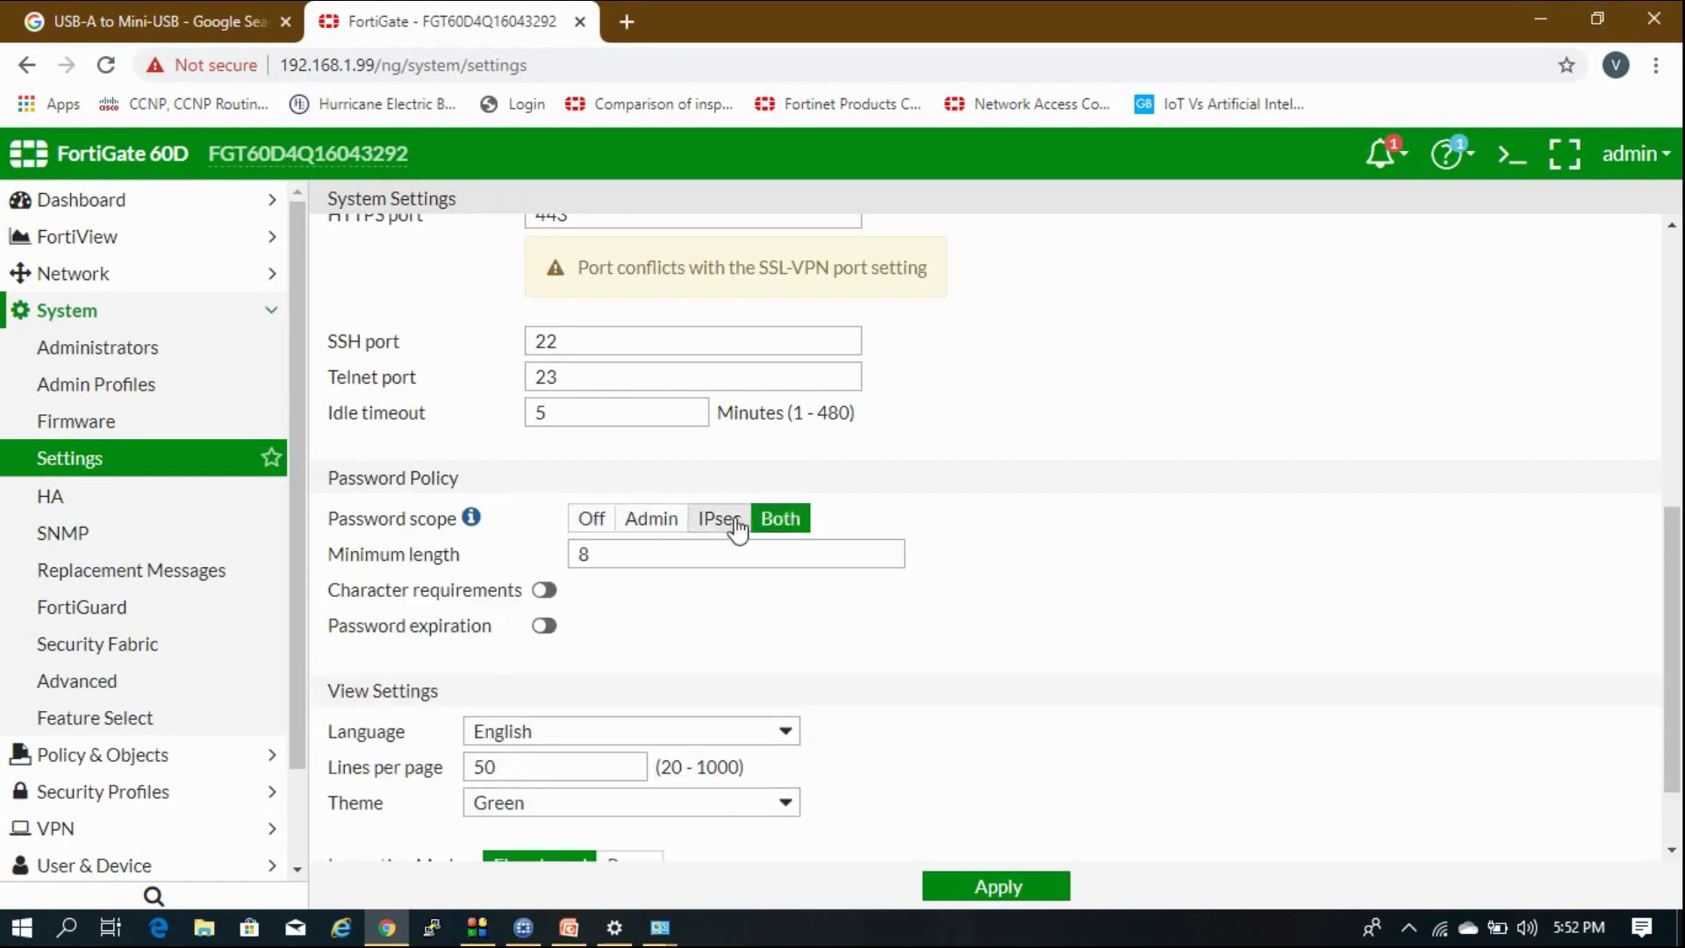
click(737, 527)
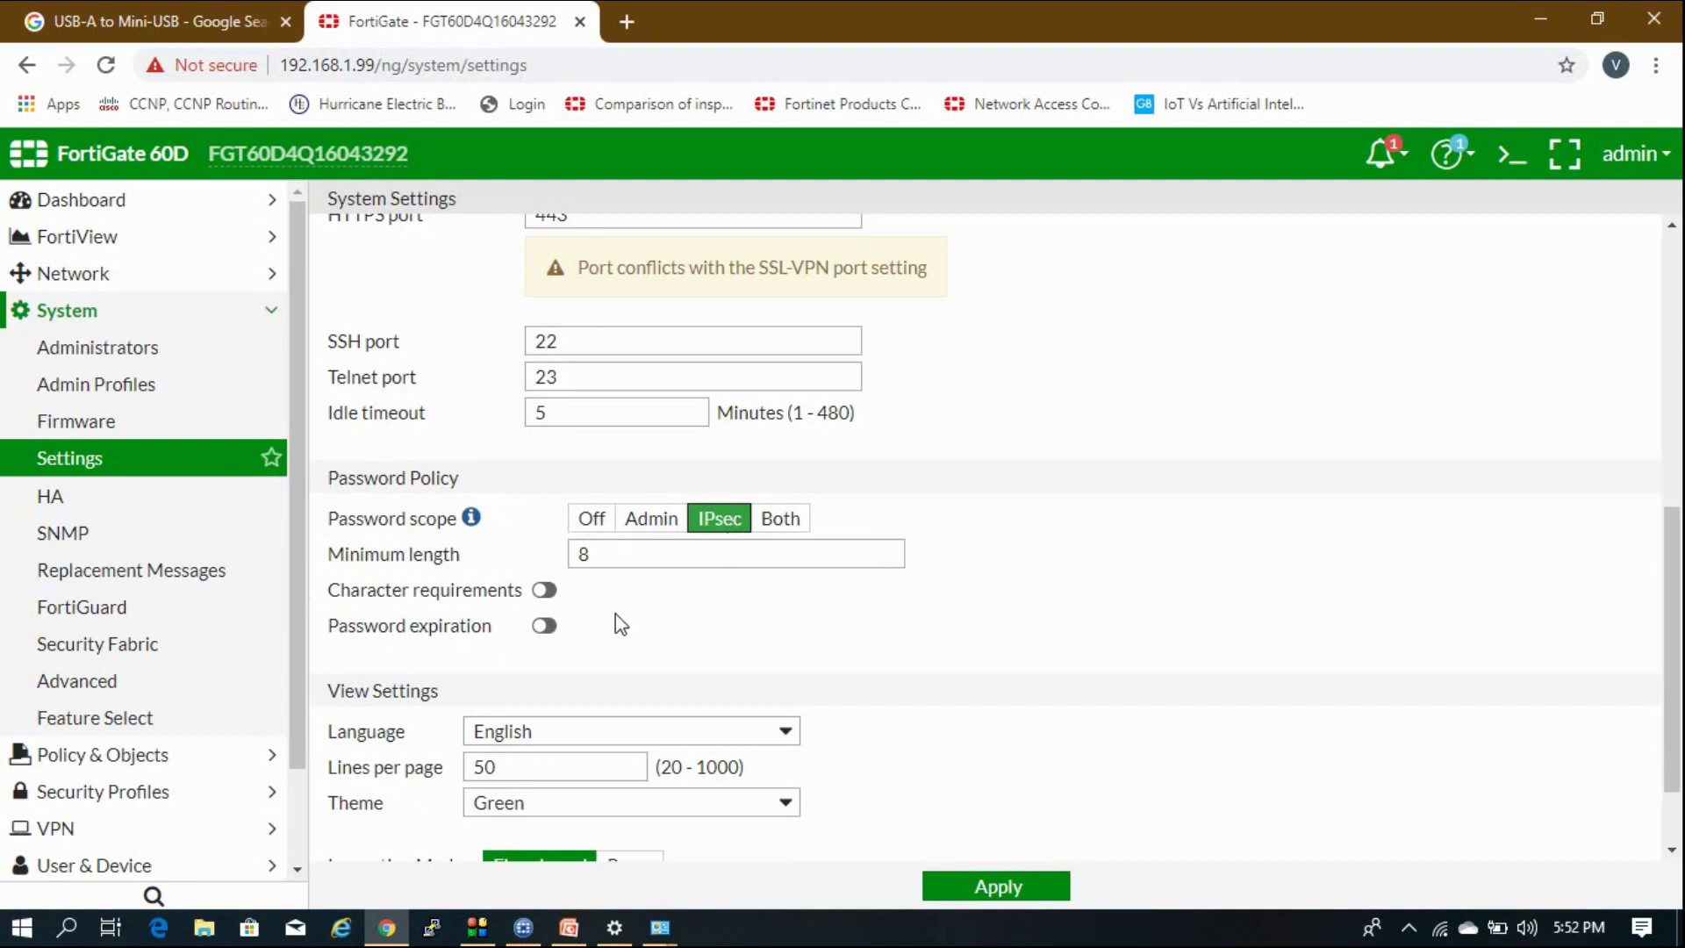
click(669, 523)
click(779, 519)
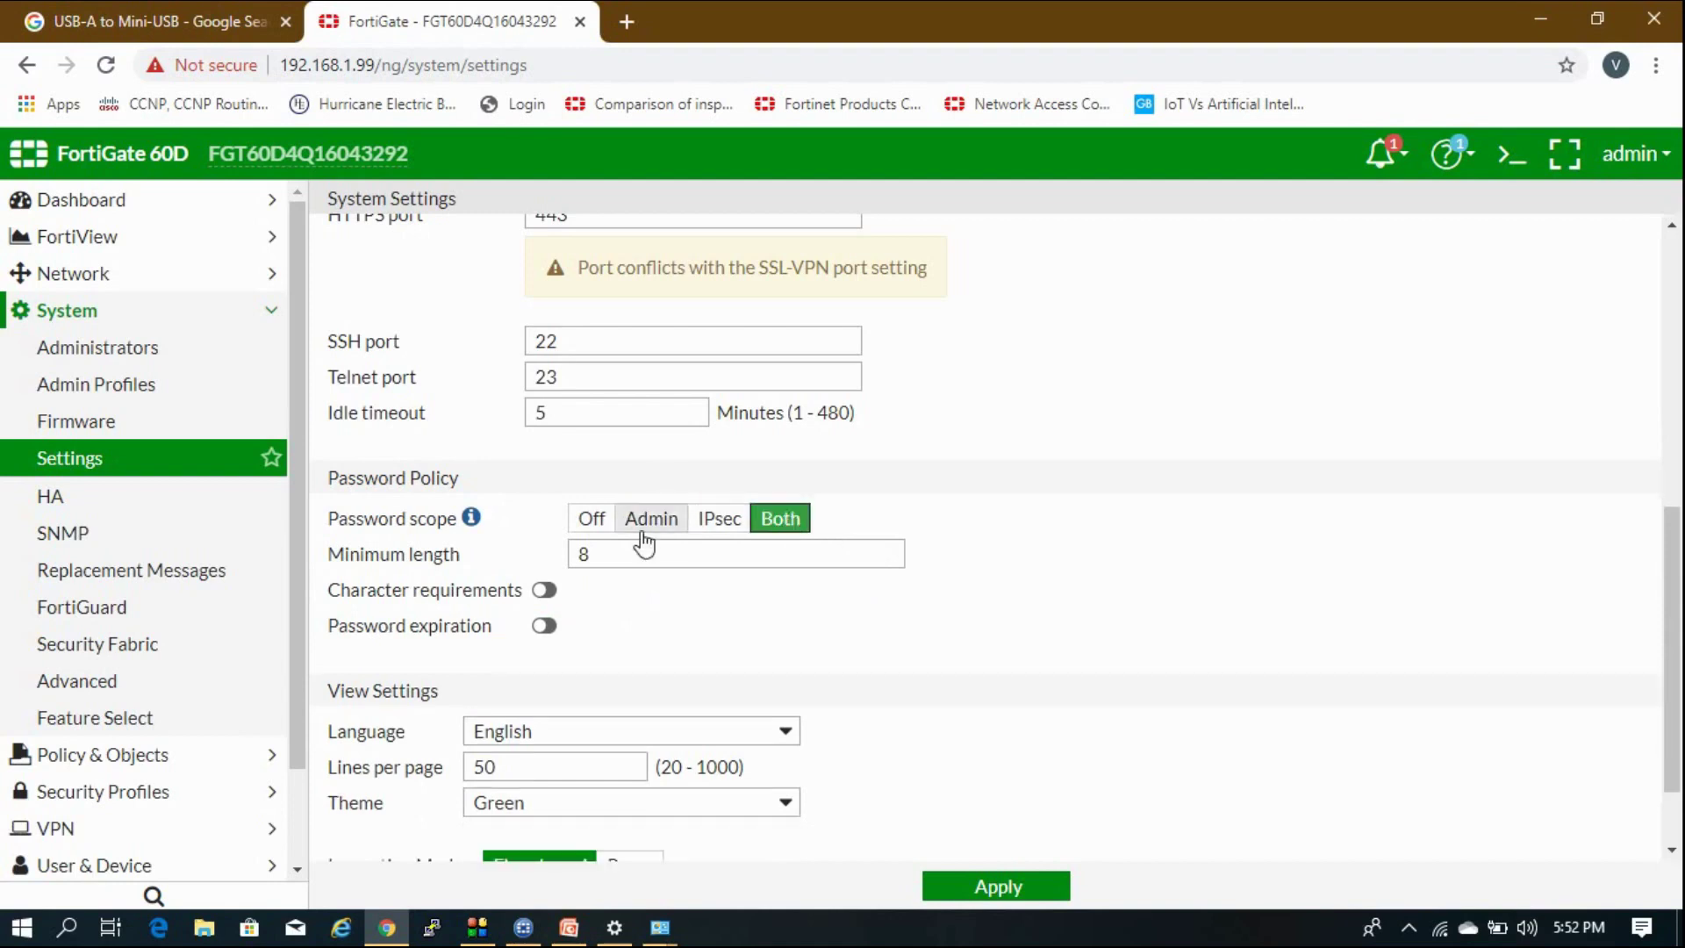
key(Tab)
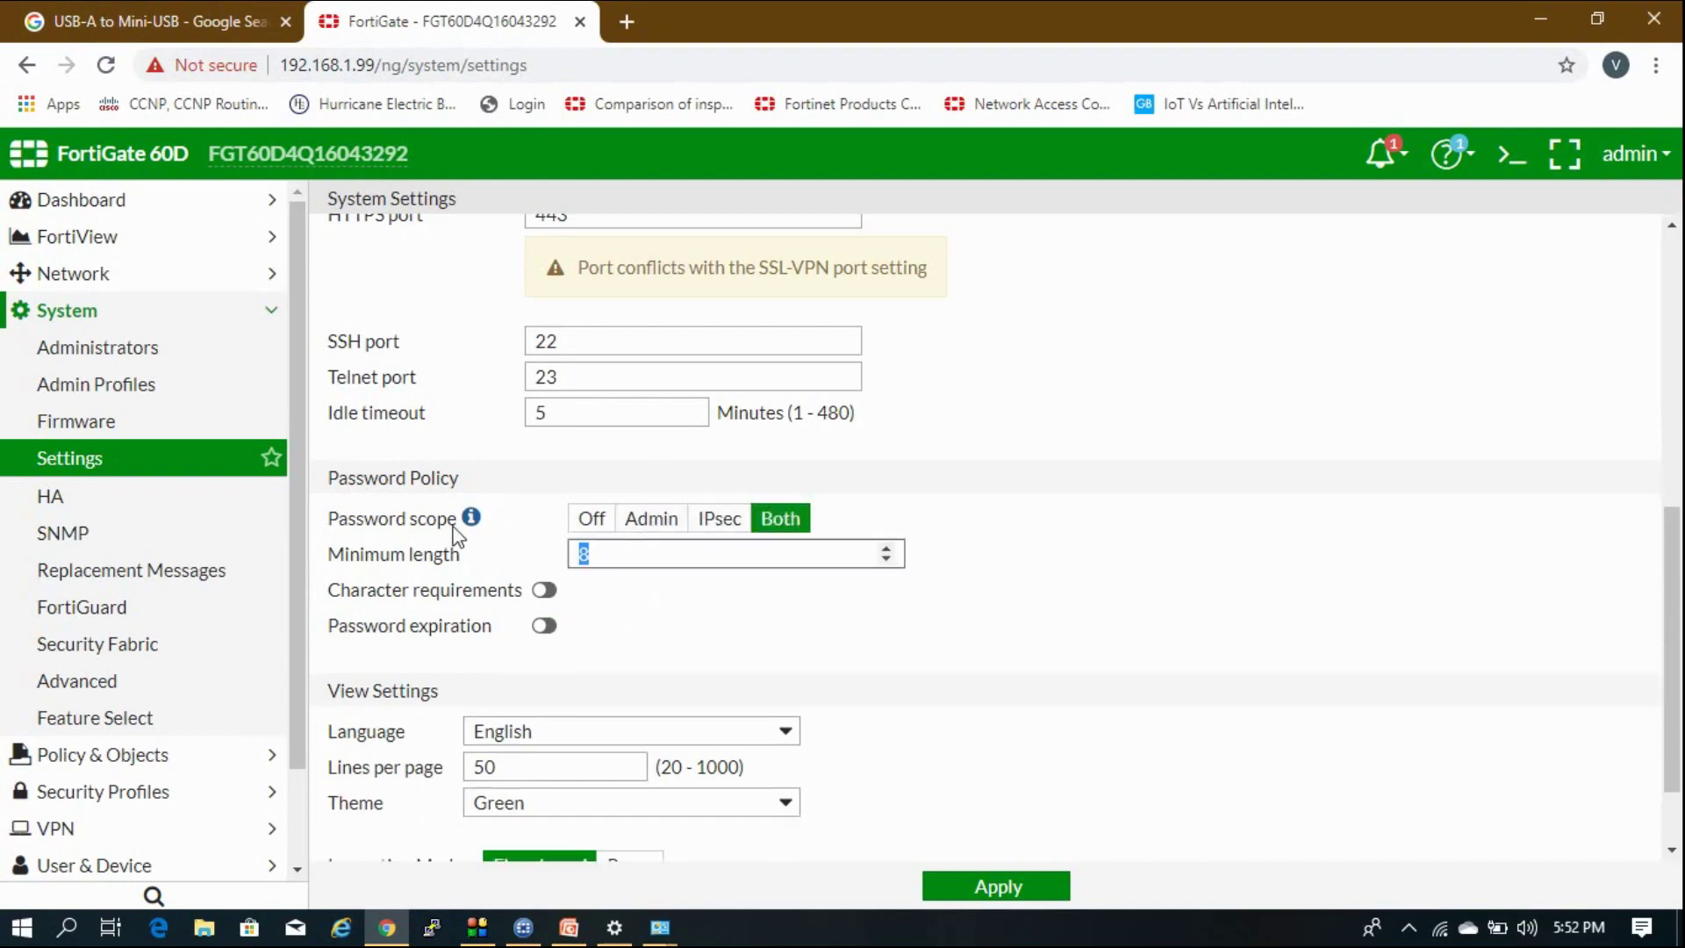
click(1035, 568)
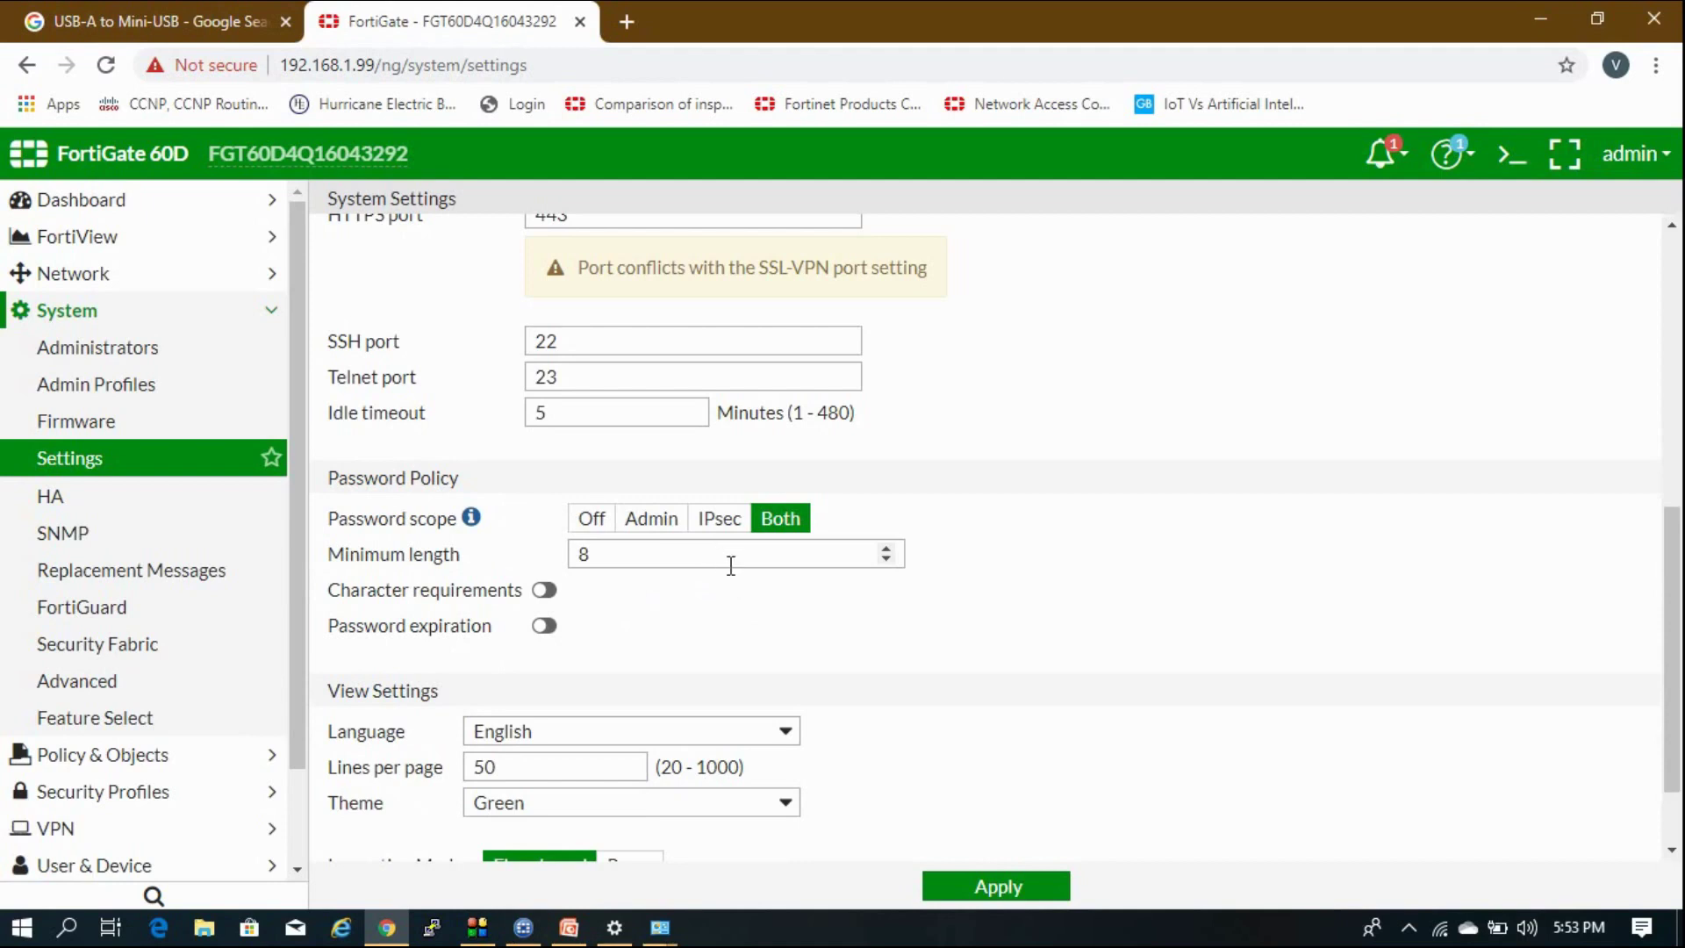
Enable character requirements of 1 upper case, lower case, number and special character.
drag(454, 589, 419, 590)
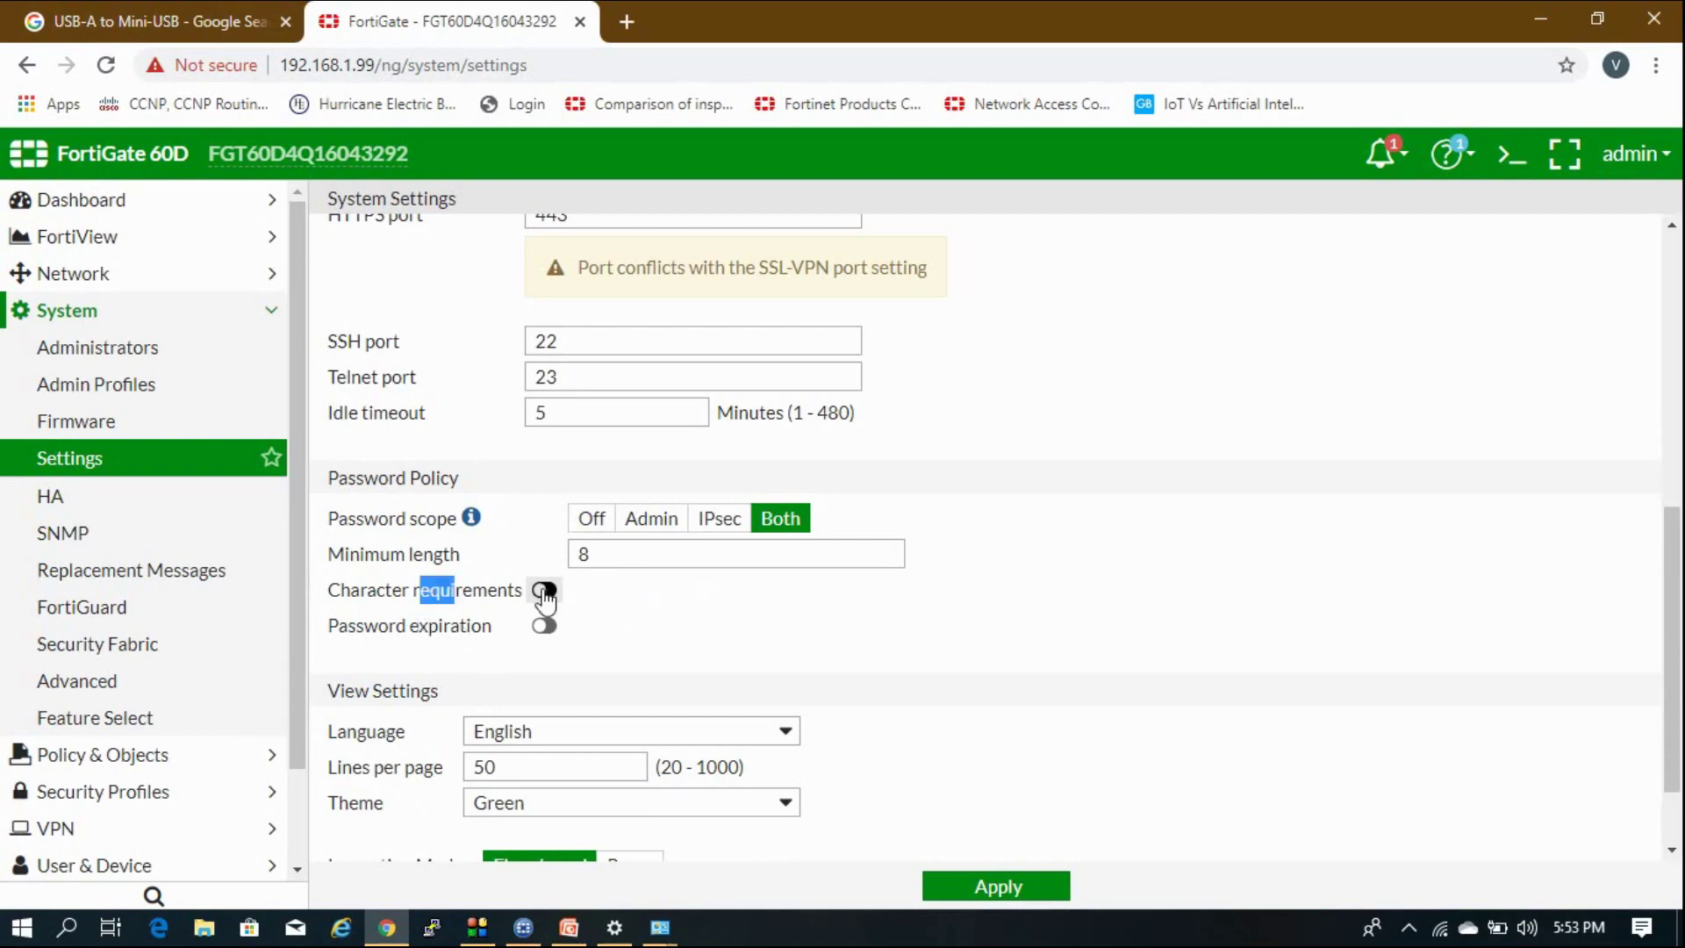
click(544, 589)
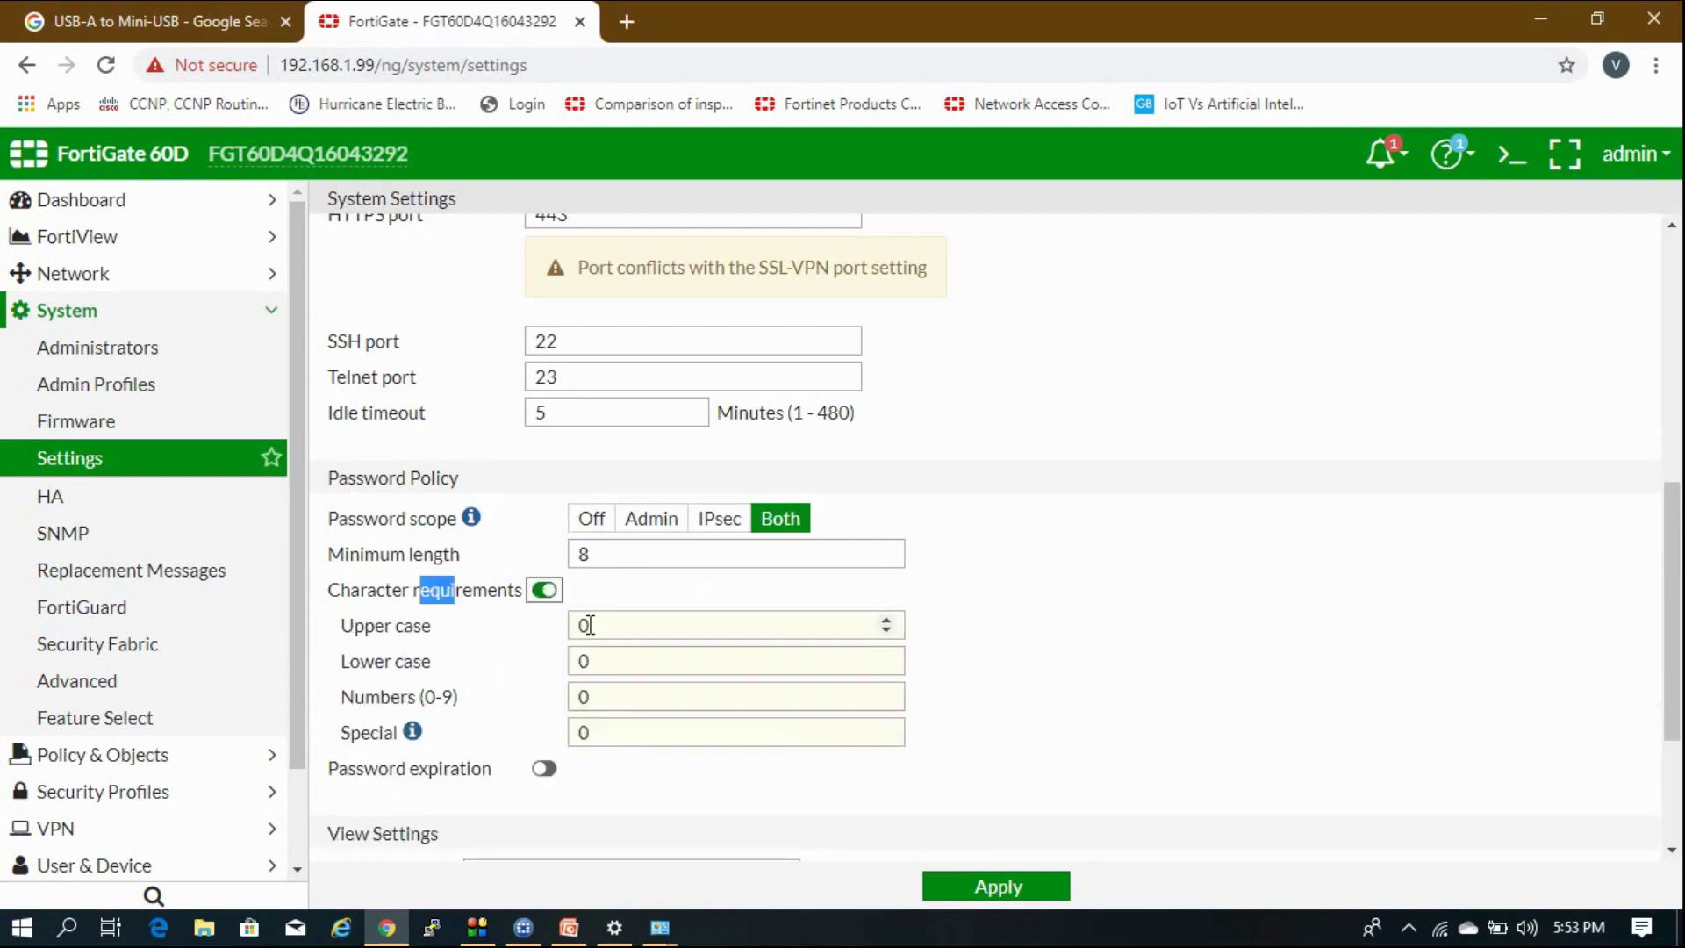
click(893, 619)
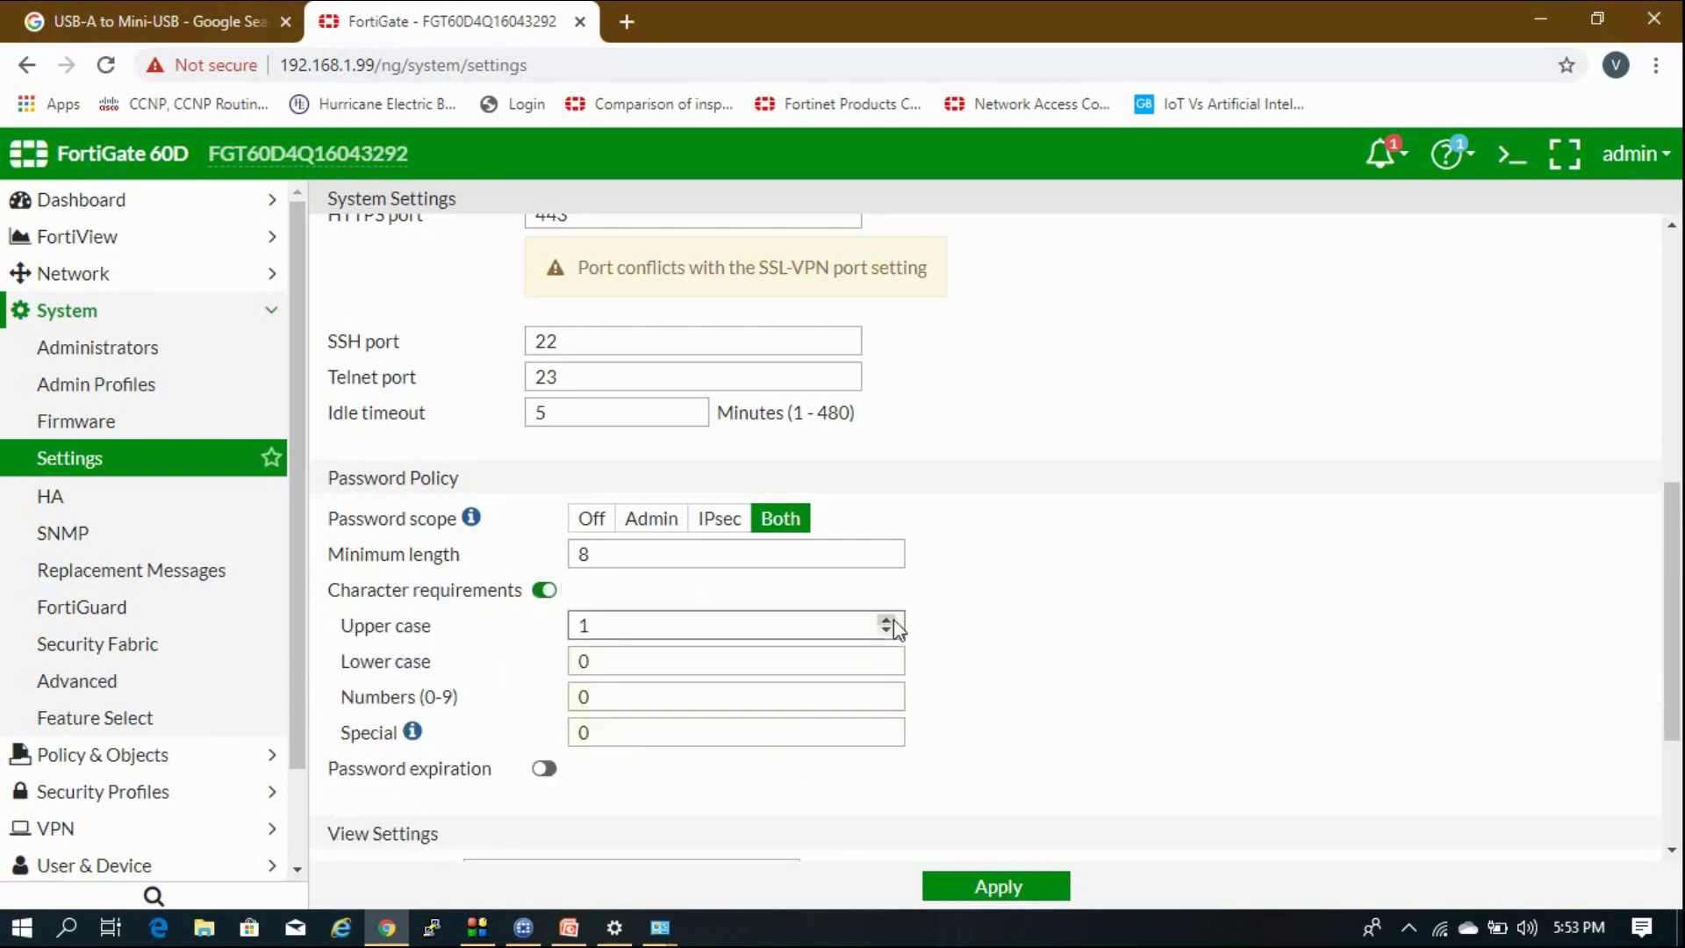
click(589, 662)
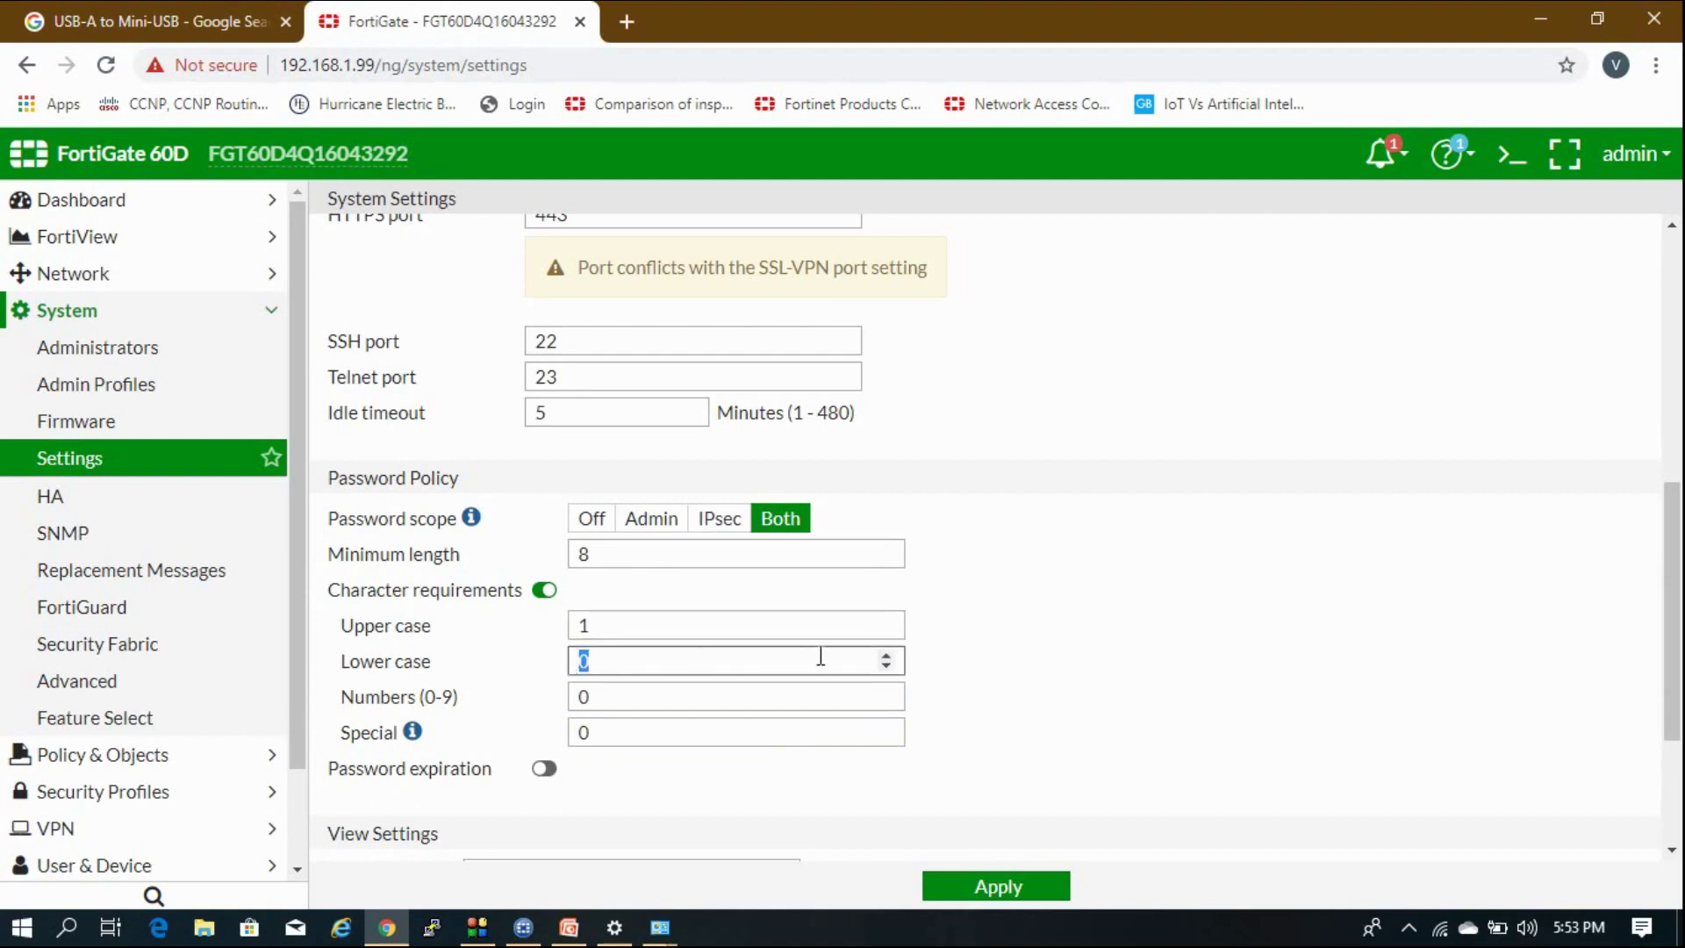
click(886, 655)
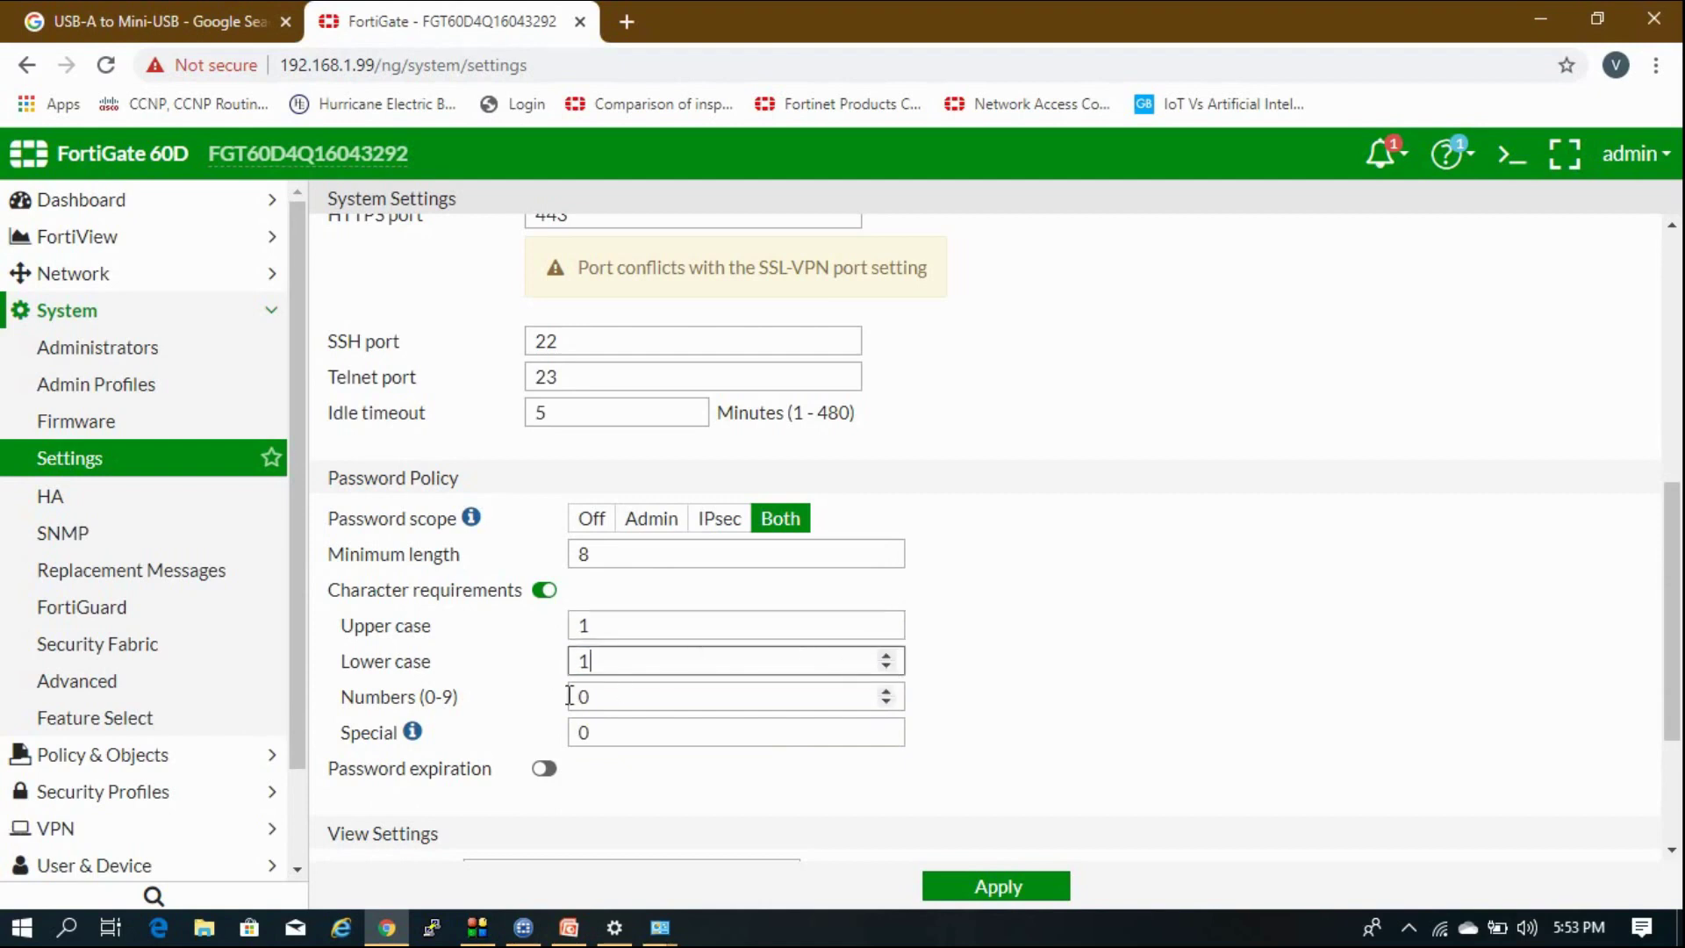
click(886, 690)
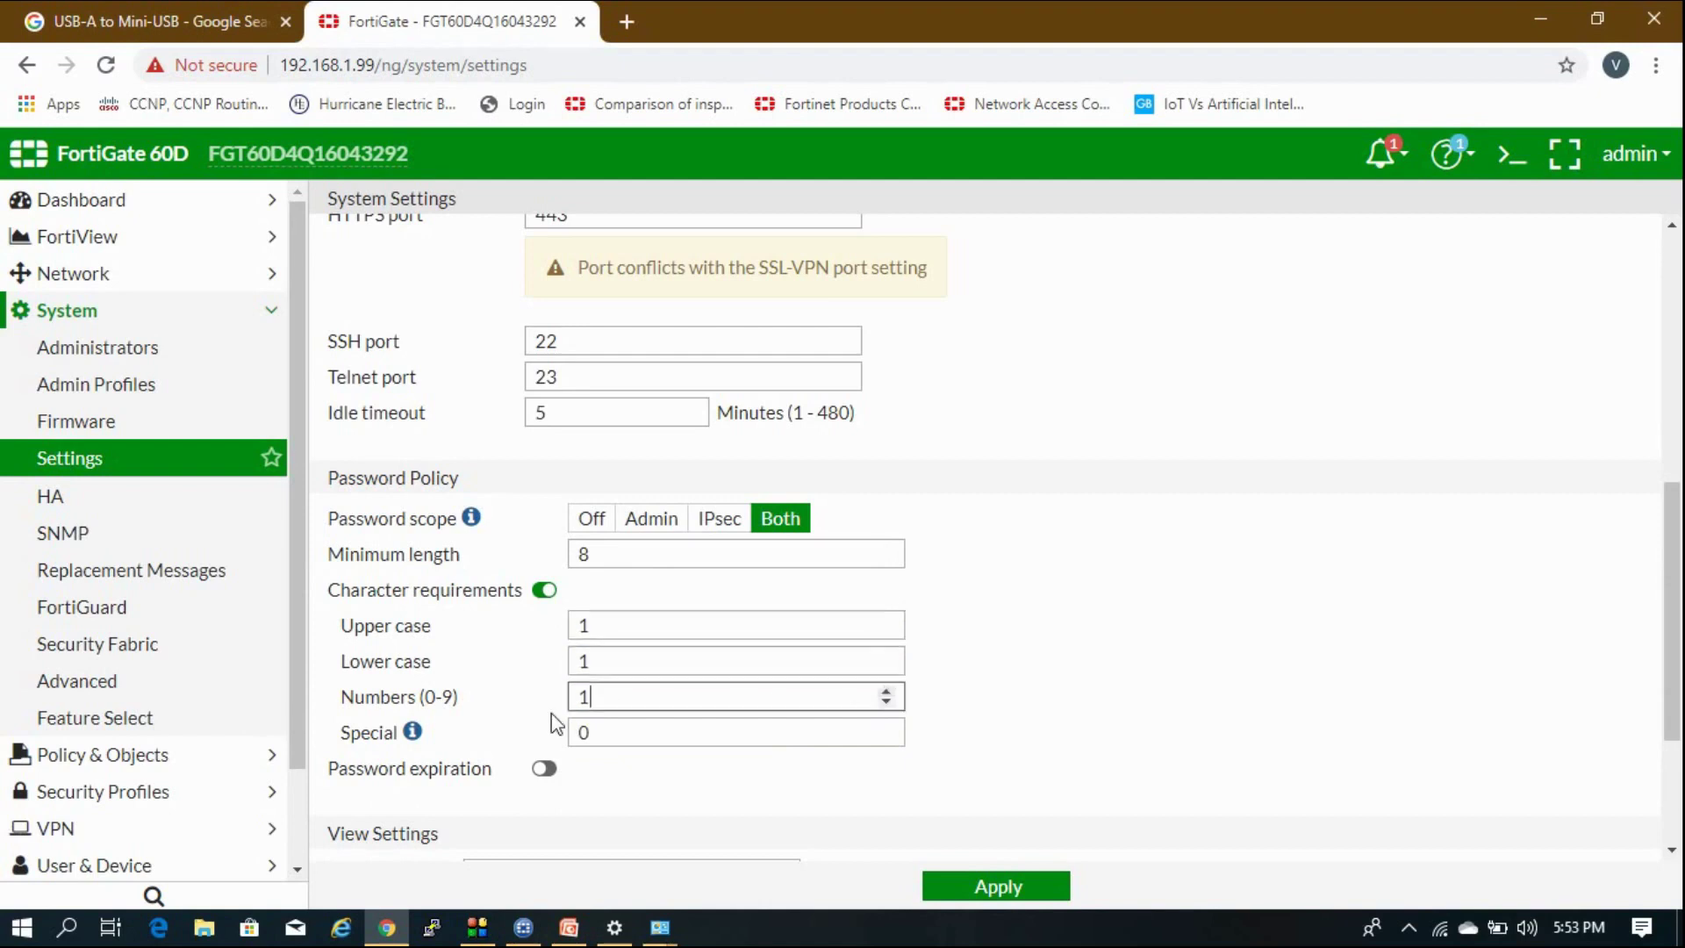
click(886, 726)
Enable password expiration after 90 days.
click(544, 770)
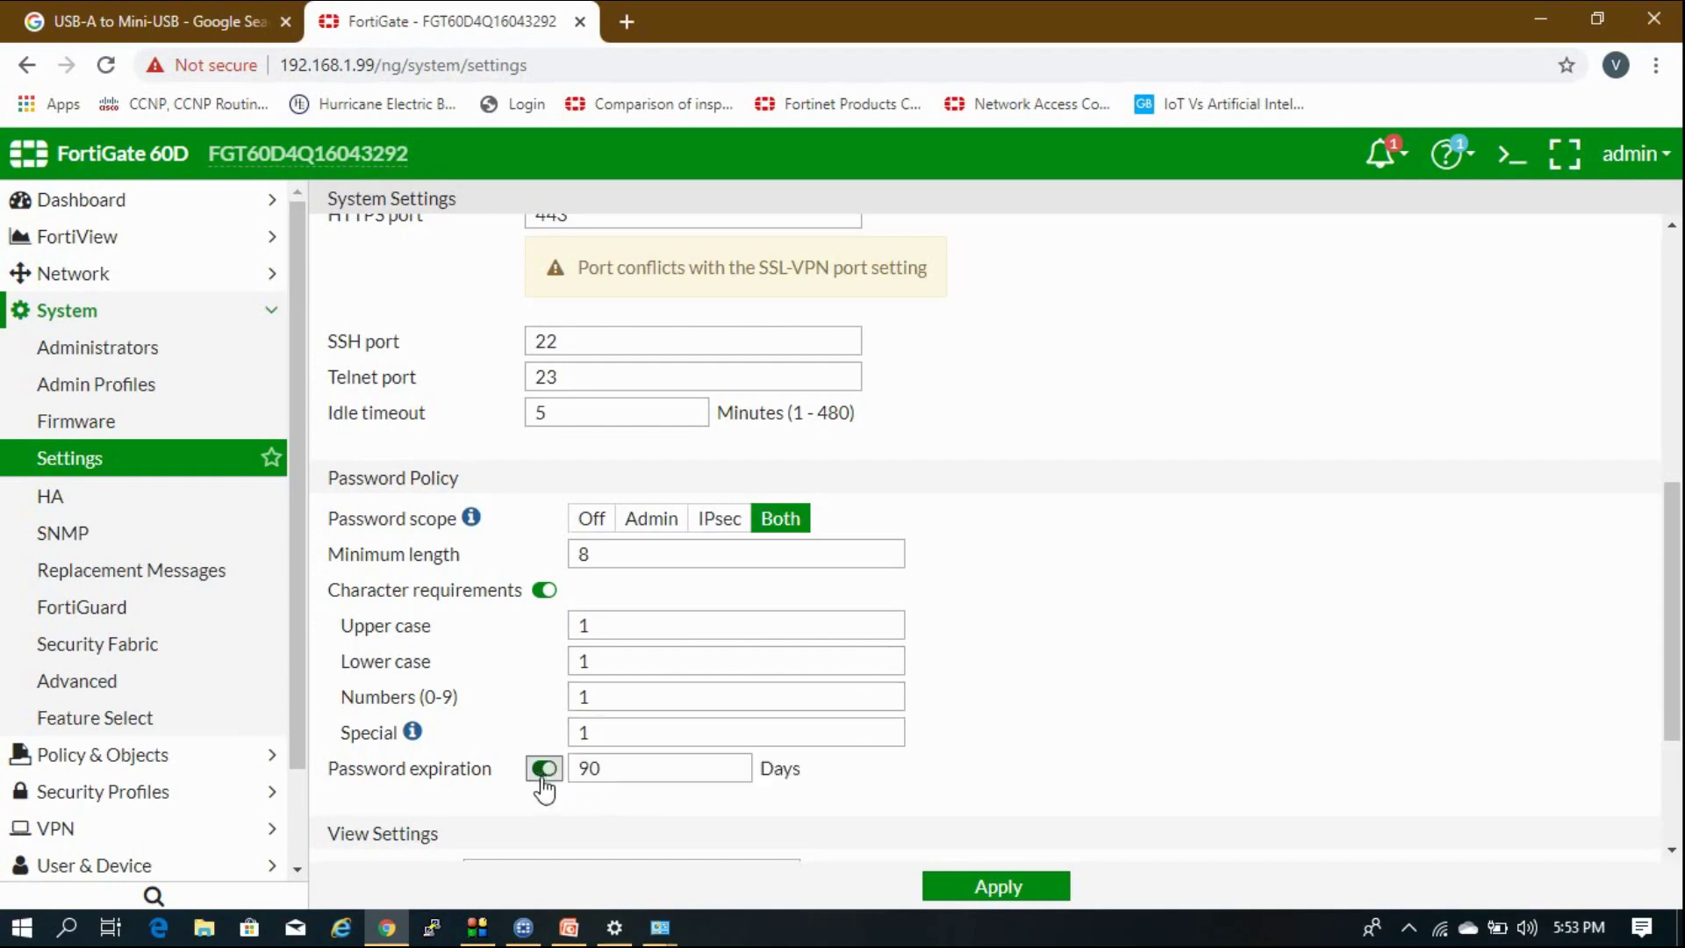
scroll(1284, 741, down, 2)
scroll(1283, 741, down, 1)
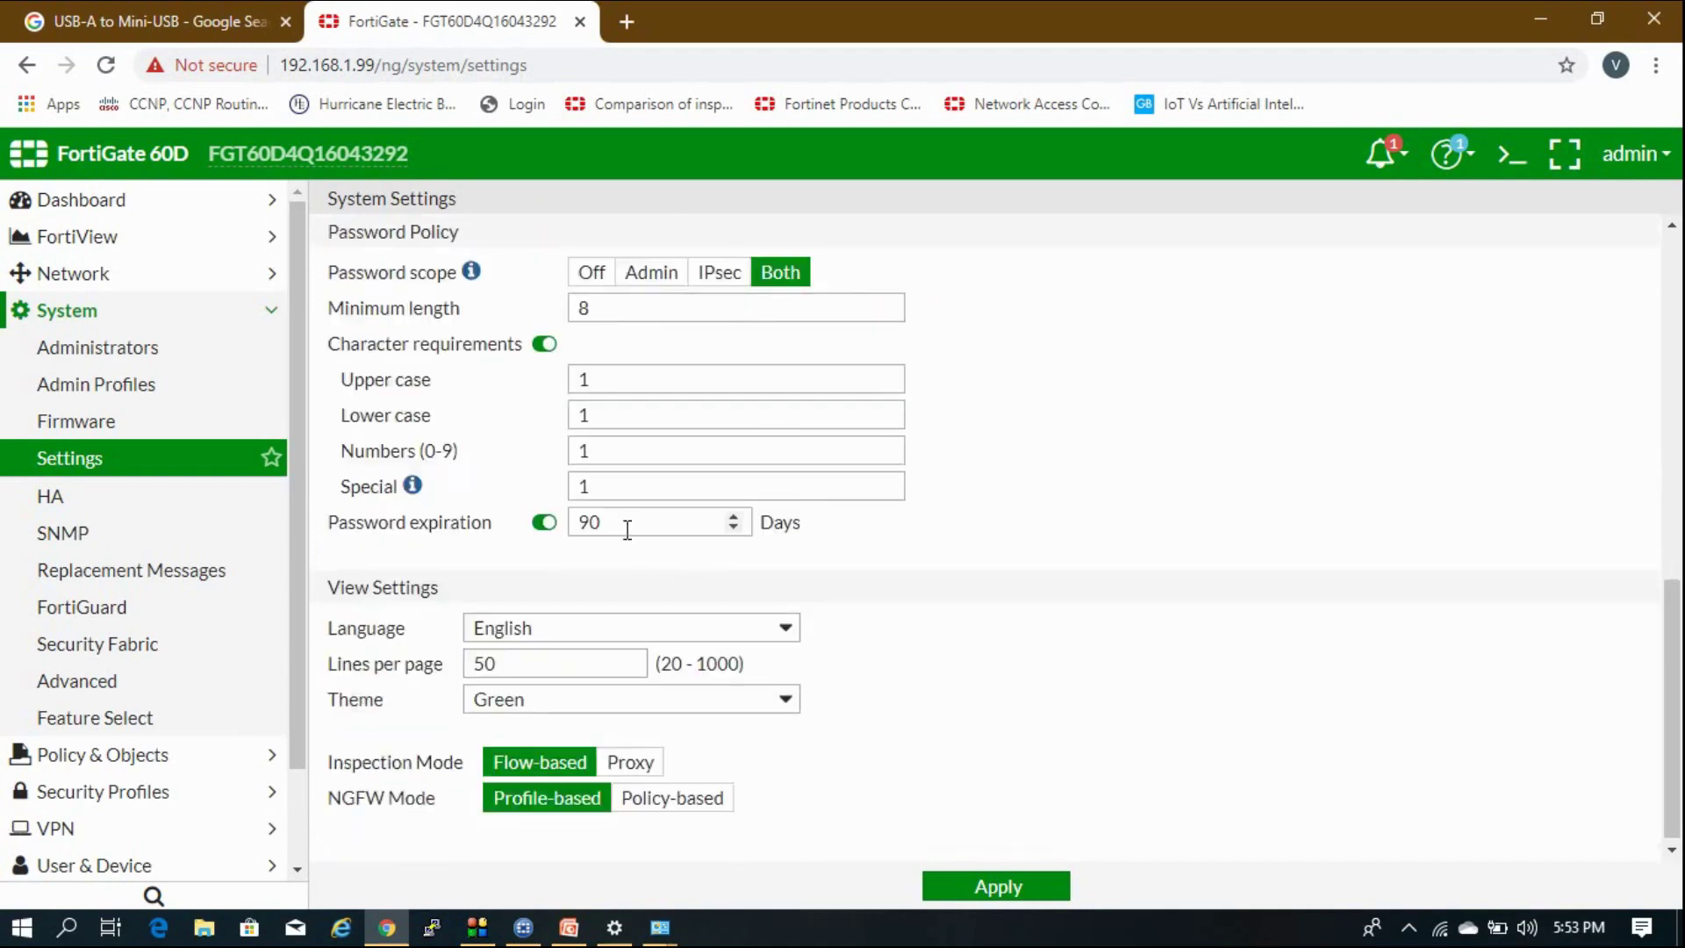
drag(627, 527, 580, 524)
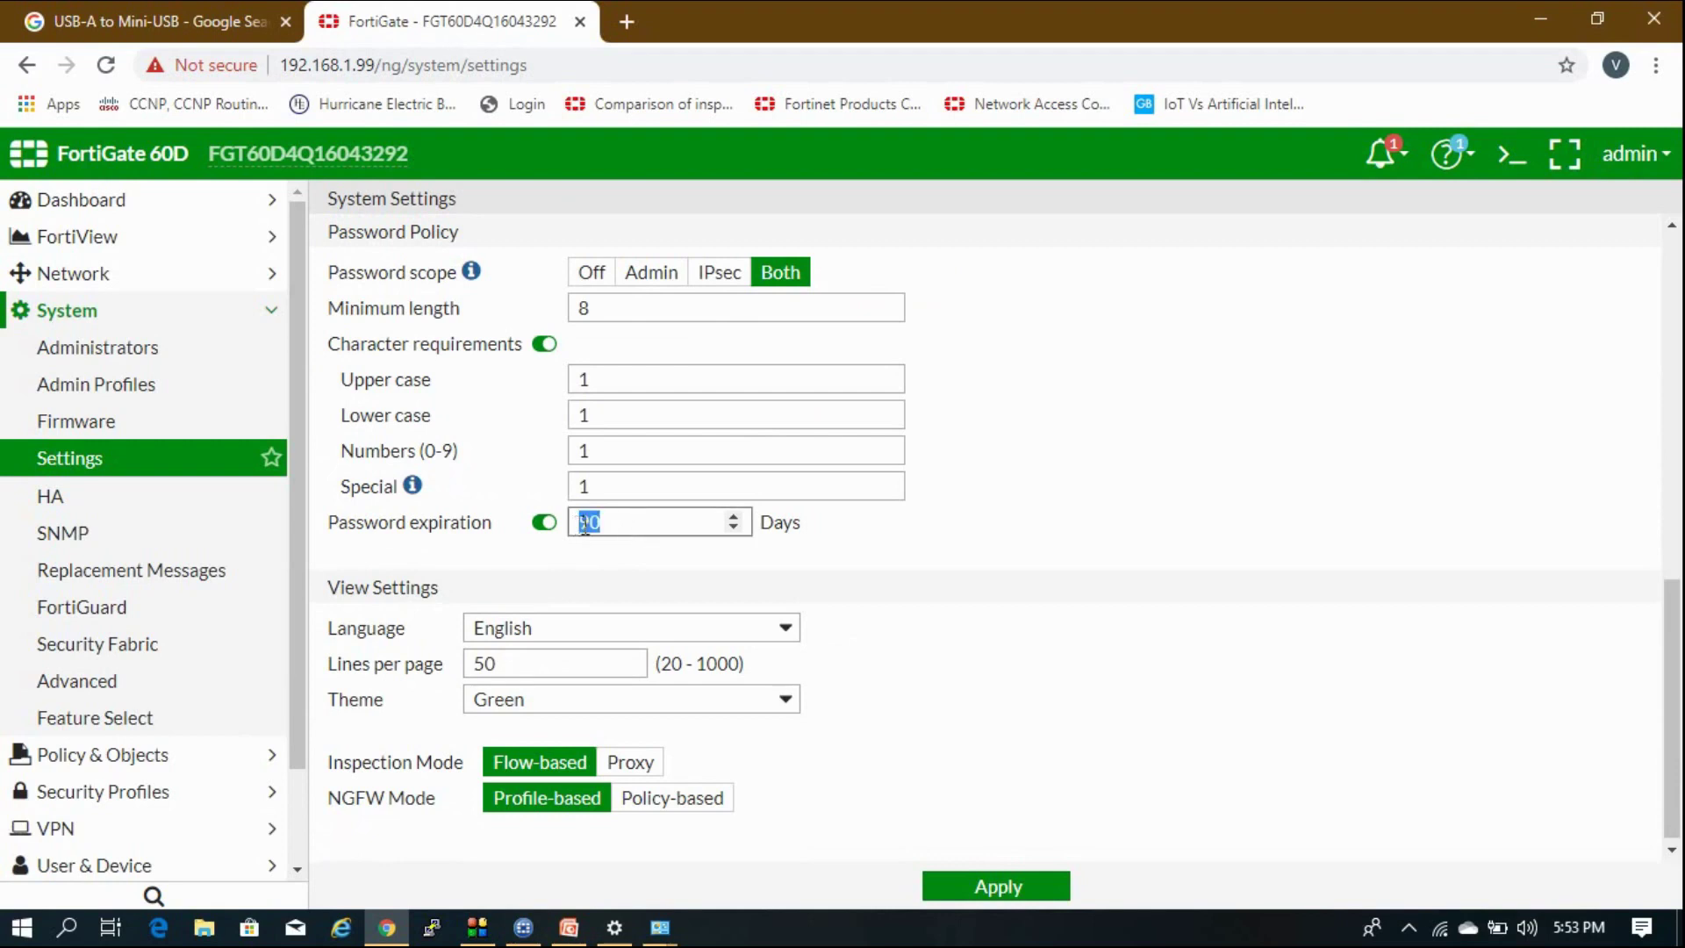
click(1138, 529)
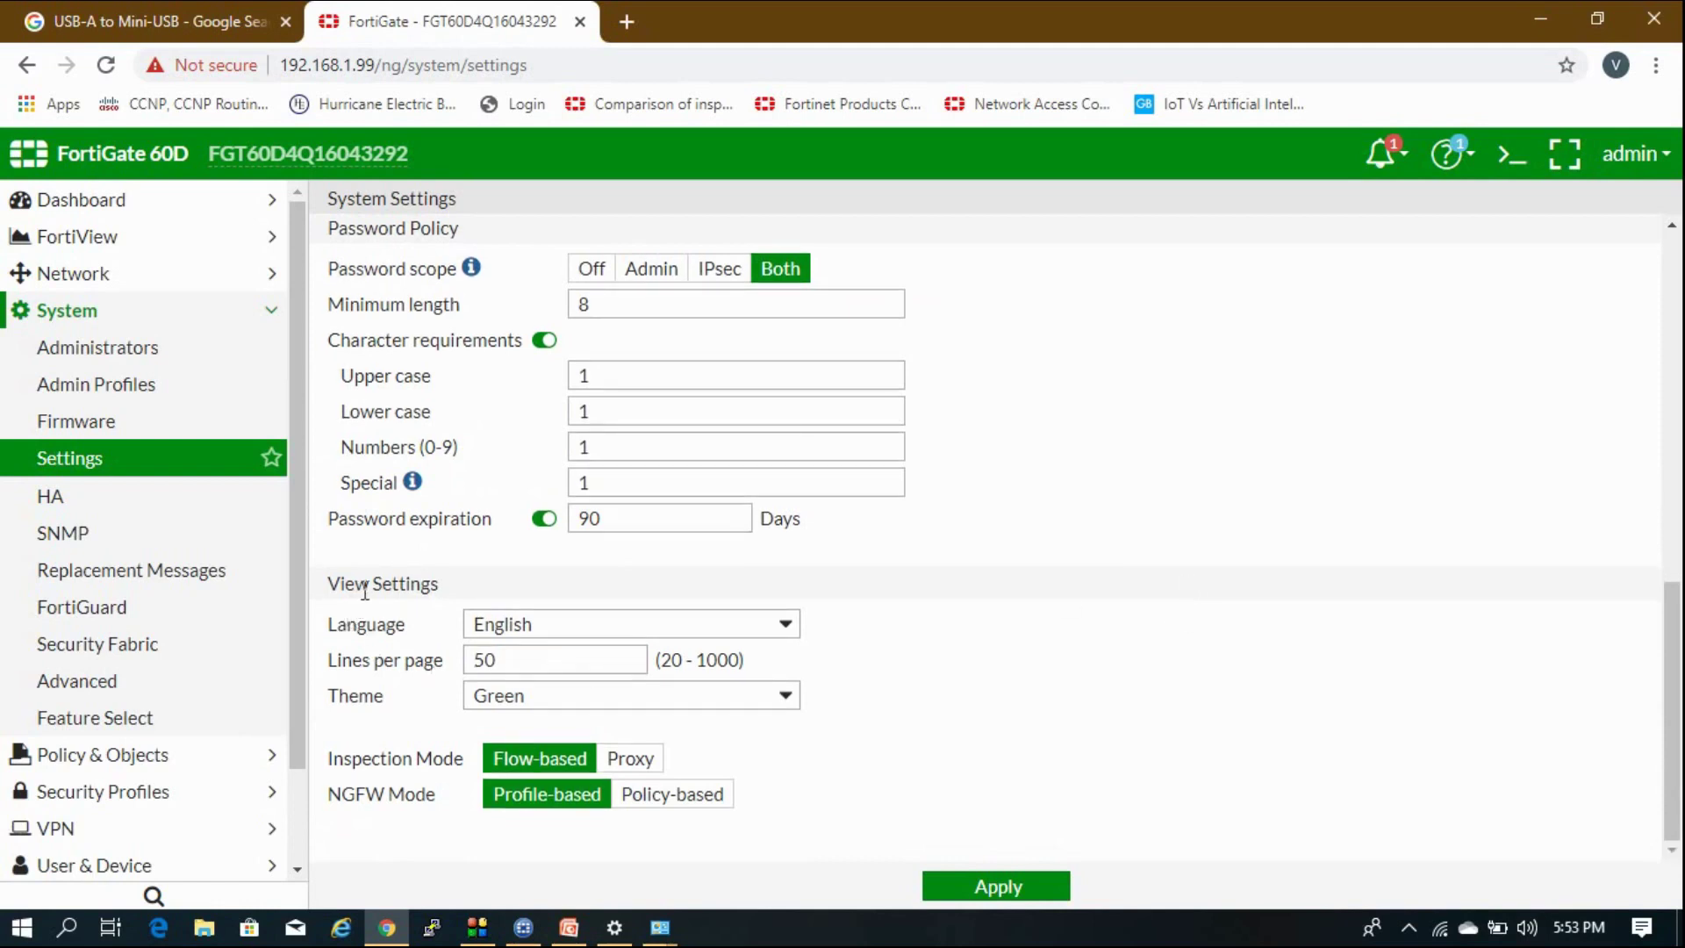
Try French as the interface language, then set it back to English.
drag(365, 590, 421, 588)
click(509, 629)
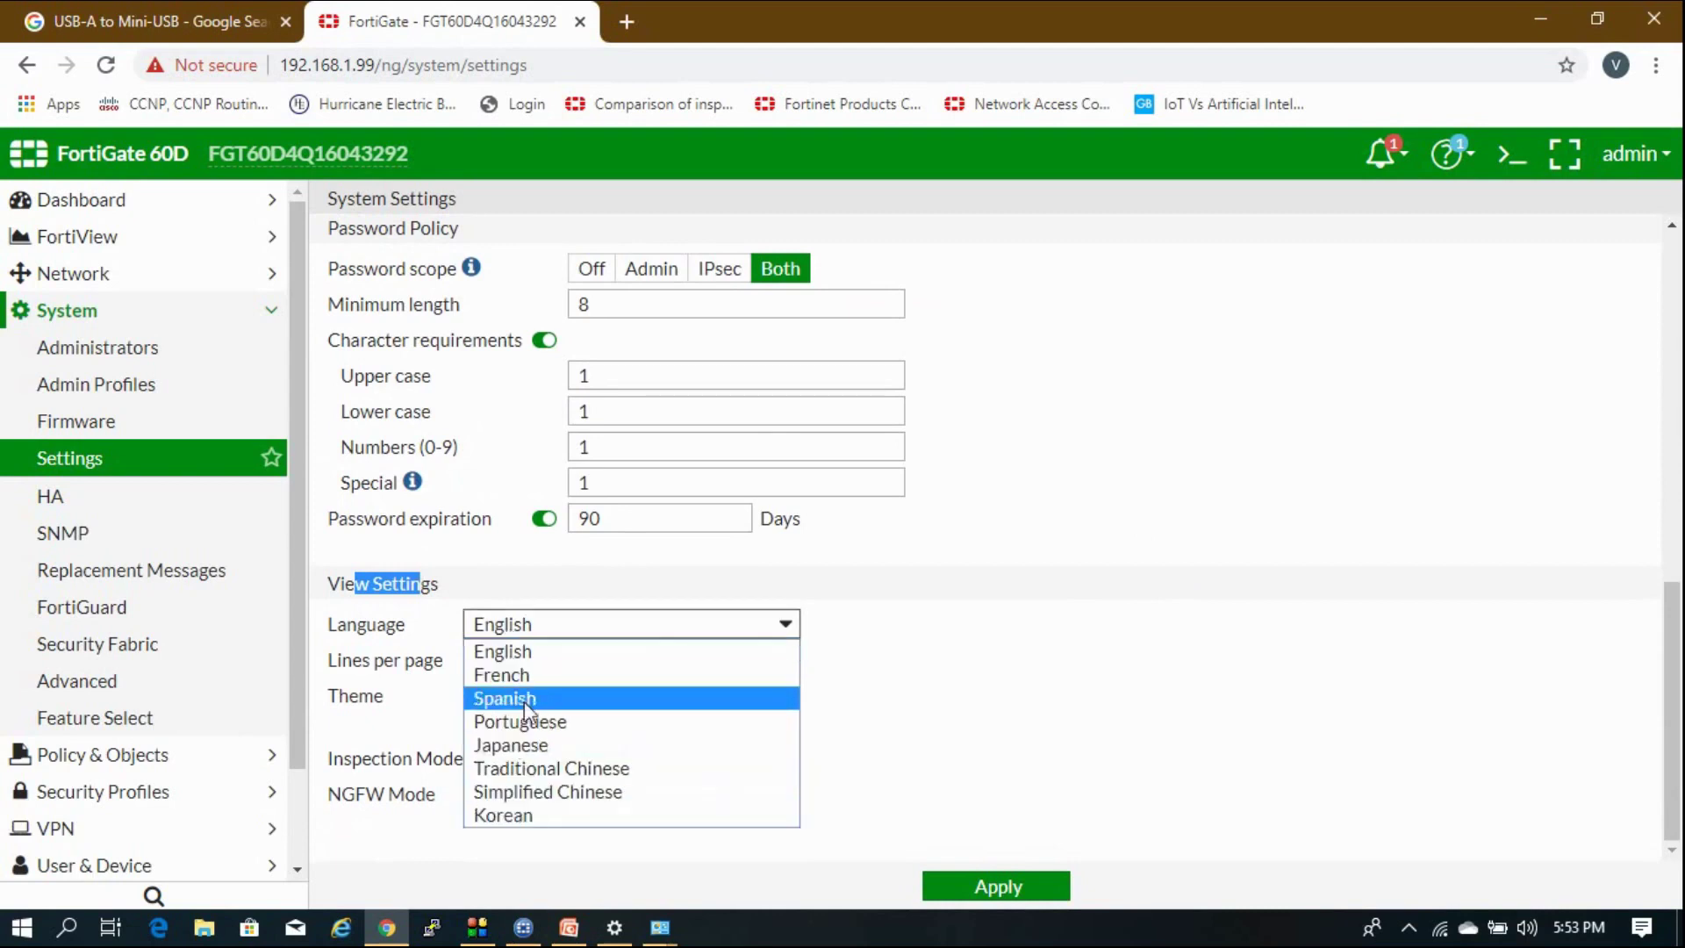
click(672, 682)
click(673, 634)
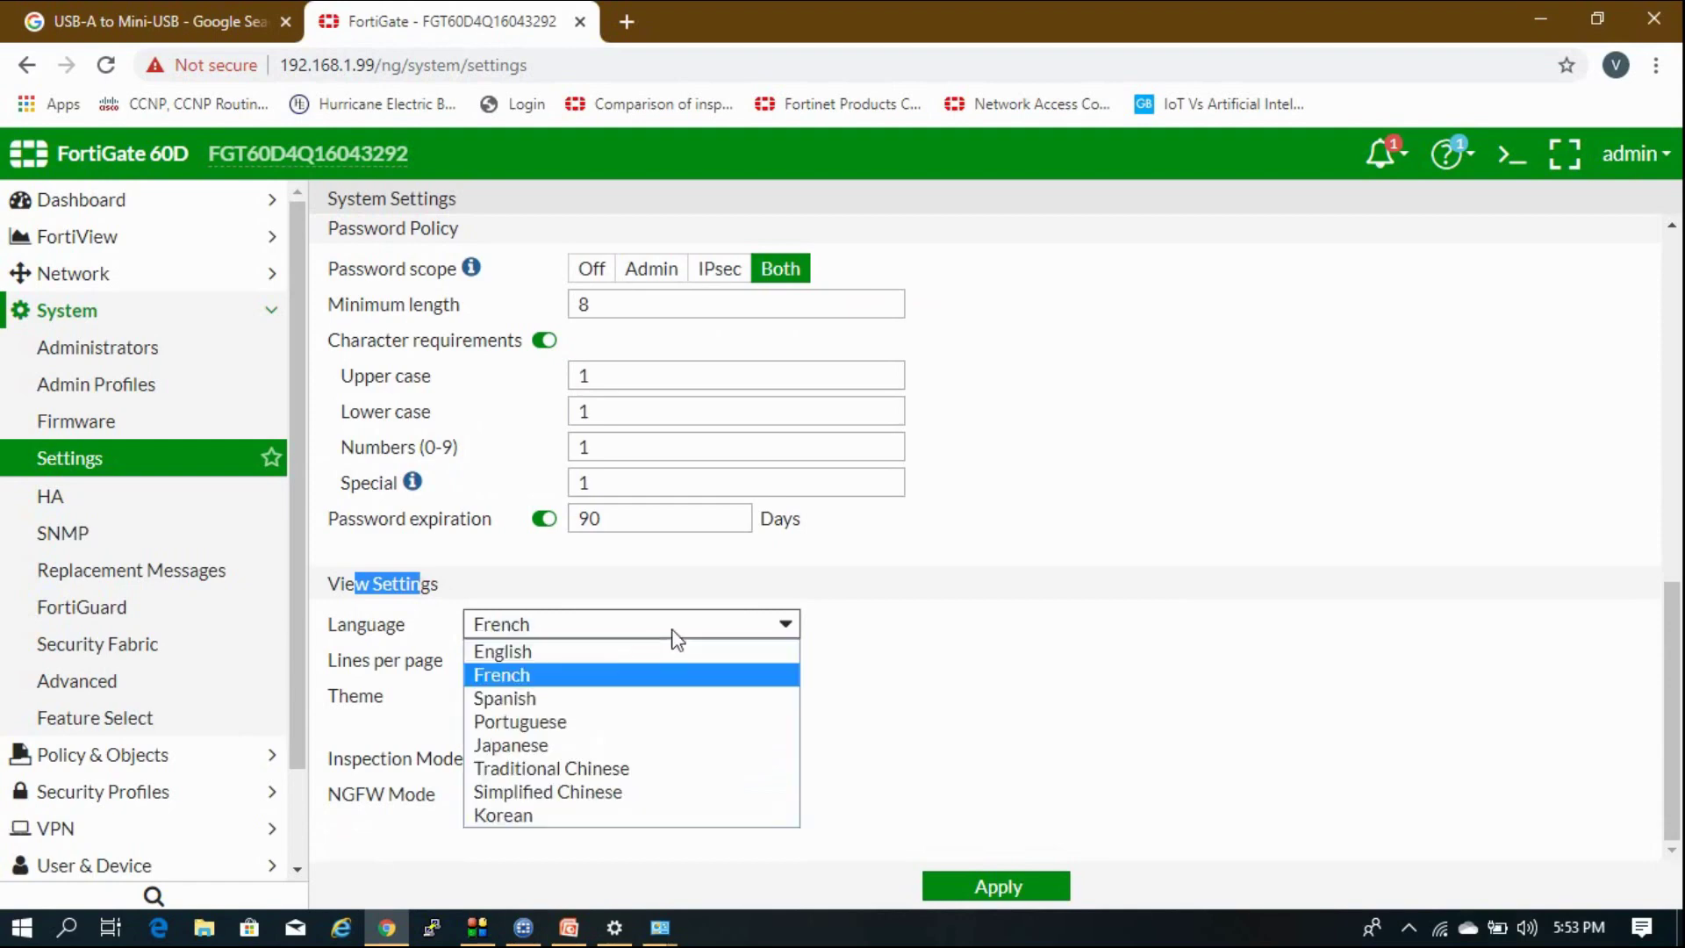
click(602, 654)
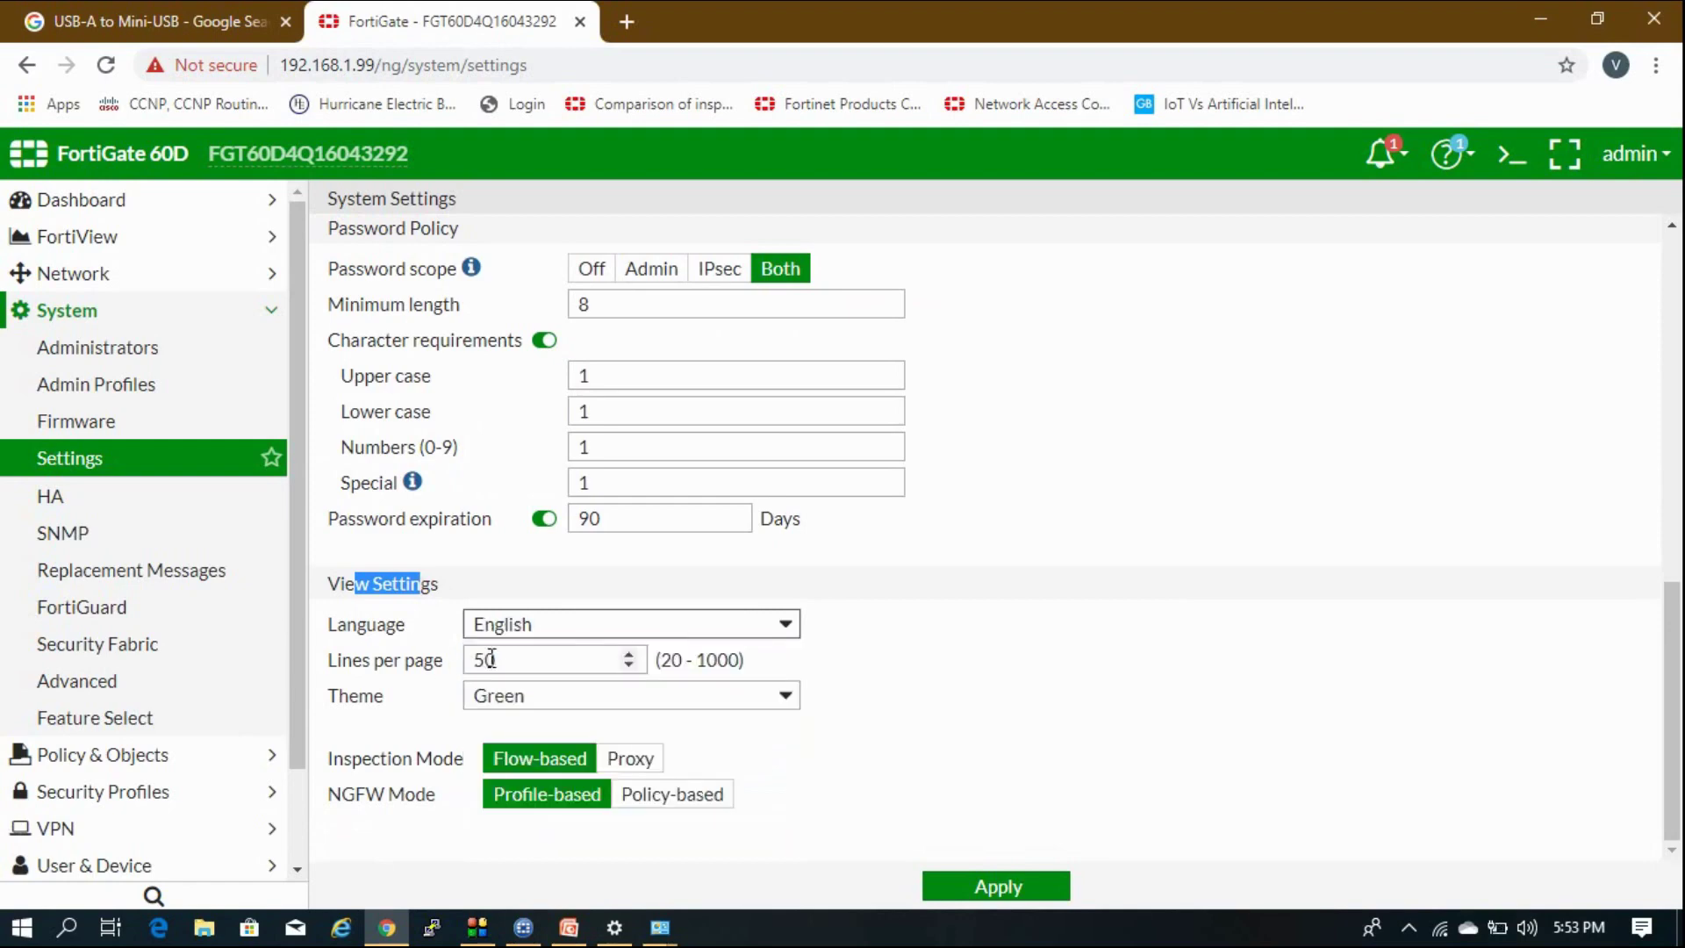
Show the colour theme choices under View Settings.
scroll(789, 456, up, 5)
scroll(787, 558, down, 2)
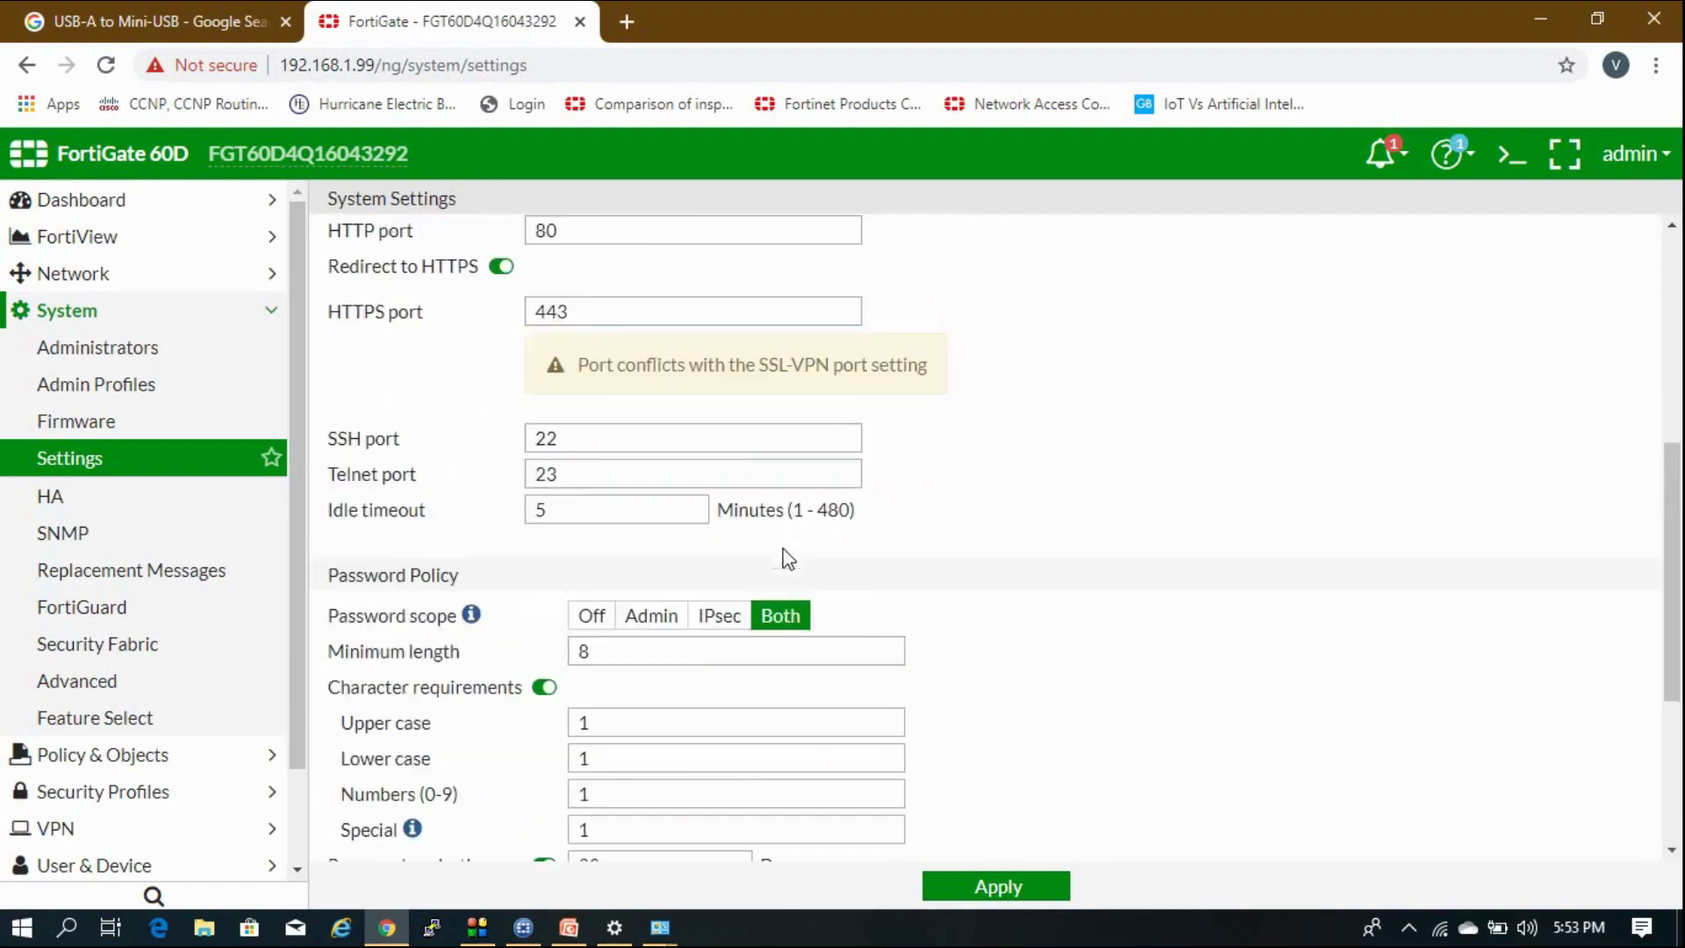
scroll(787, 558, down, 4)
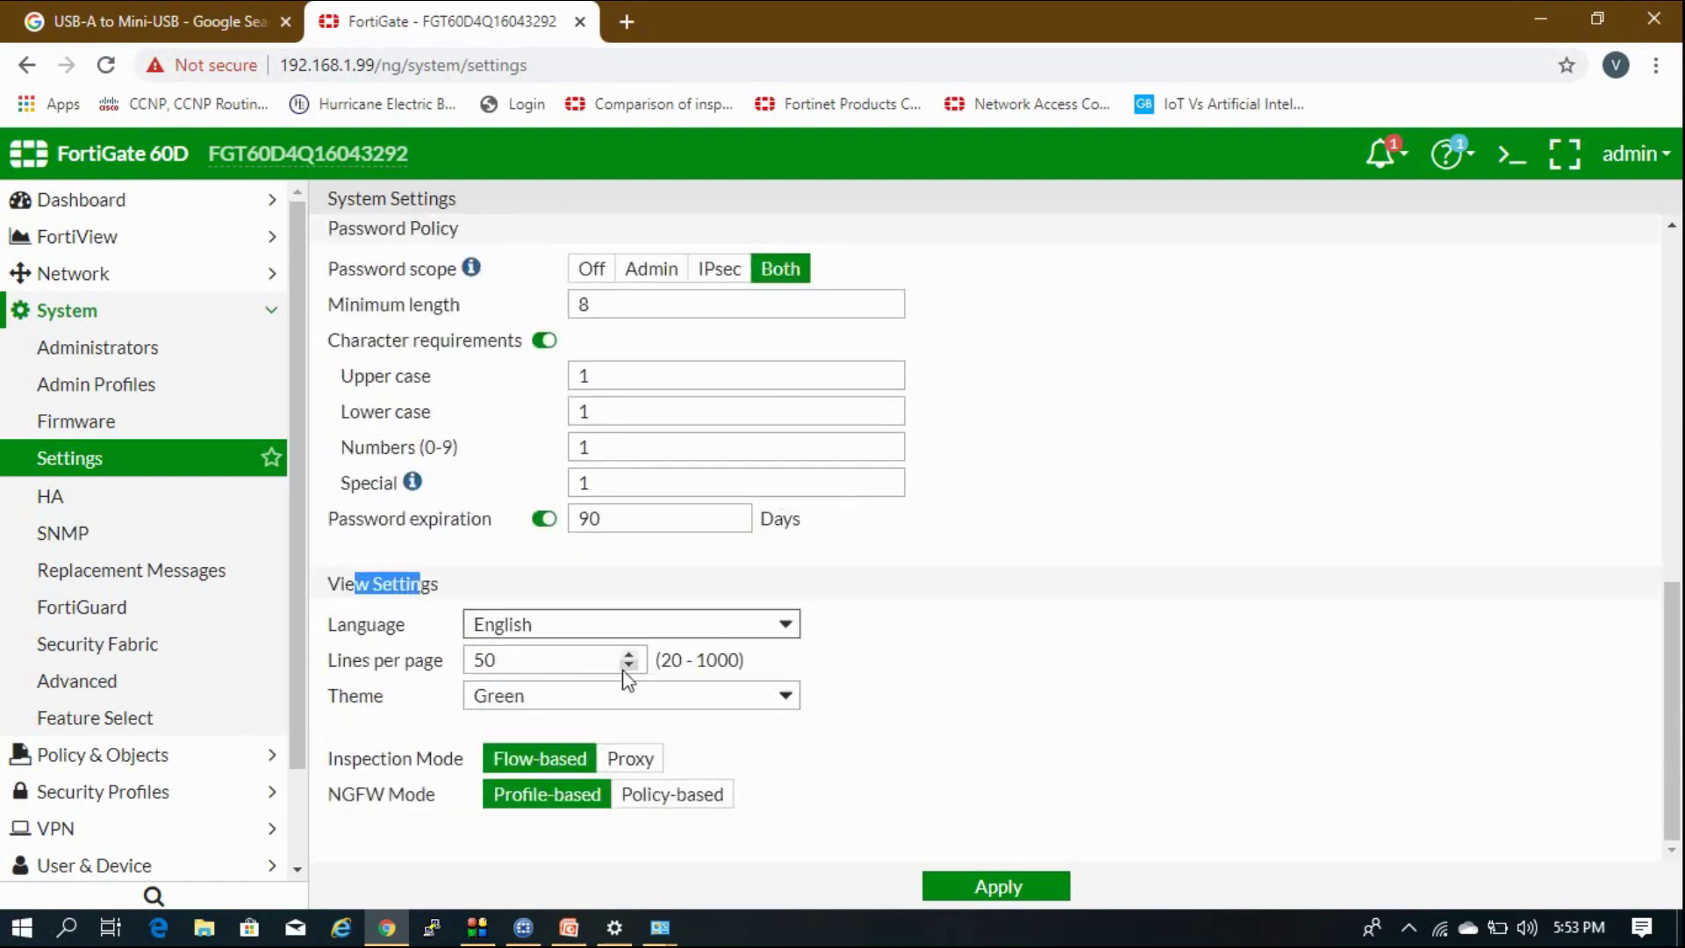
click(669, 659)
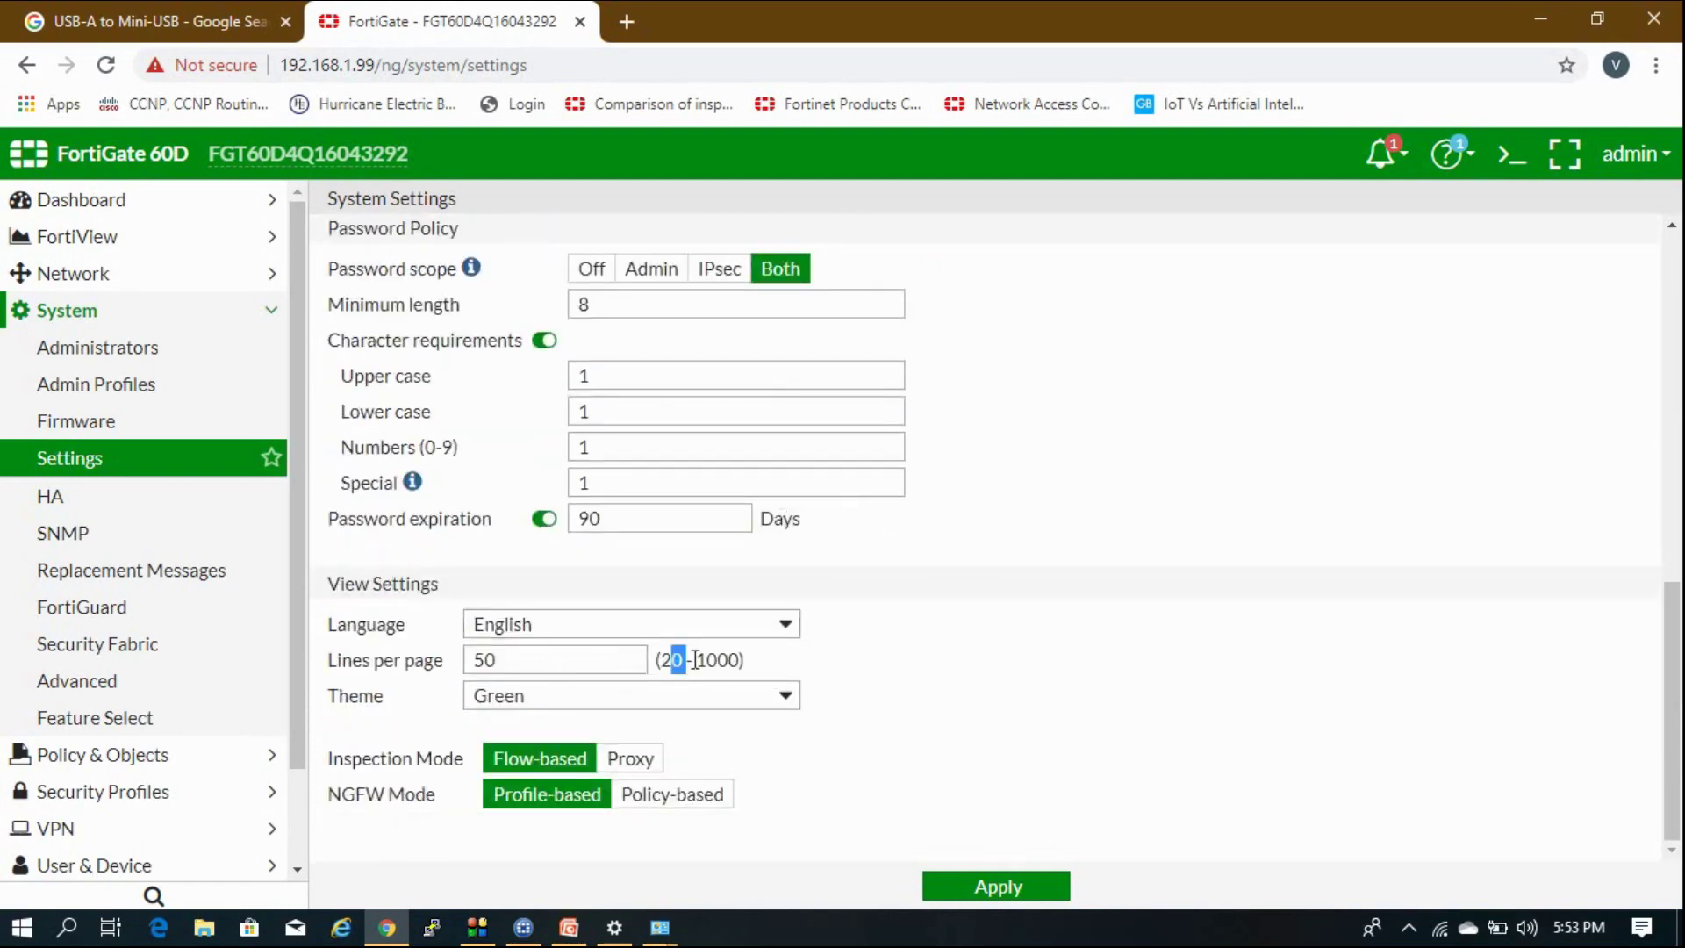
click(551, 700)
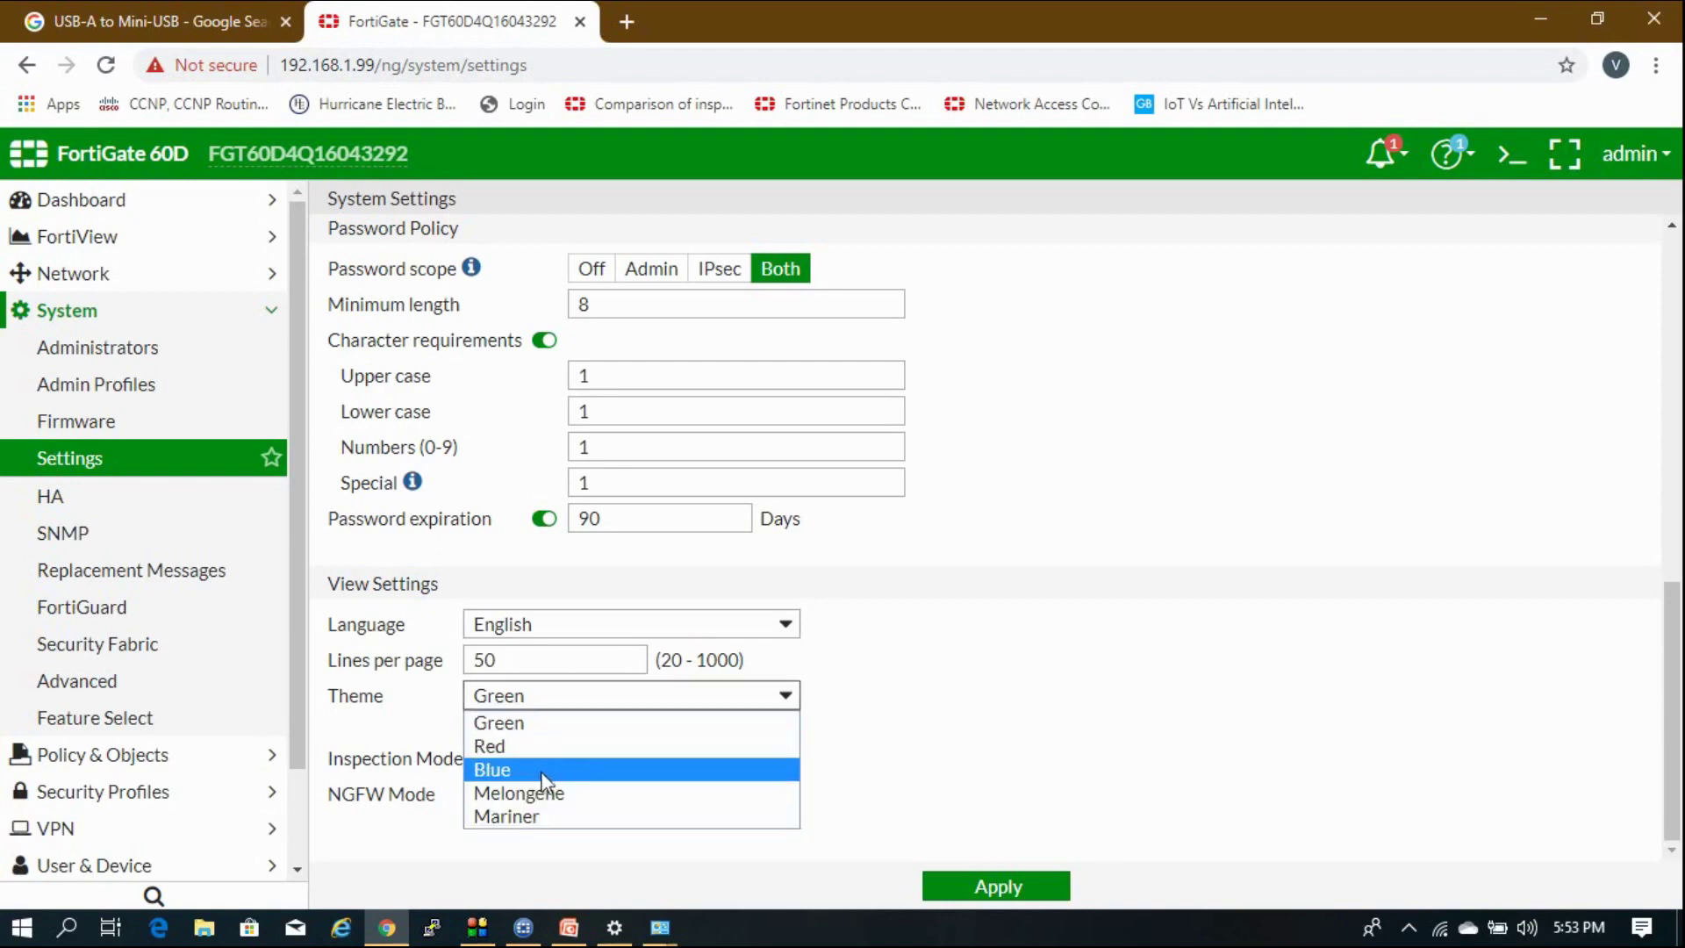
Preview the Red, Blue, Melongene and Mariner themes, settling on Red.
click(670, 746)
click(684, 697)
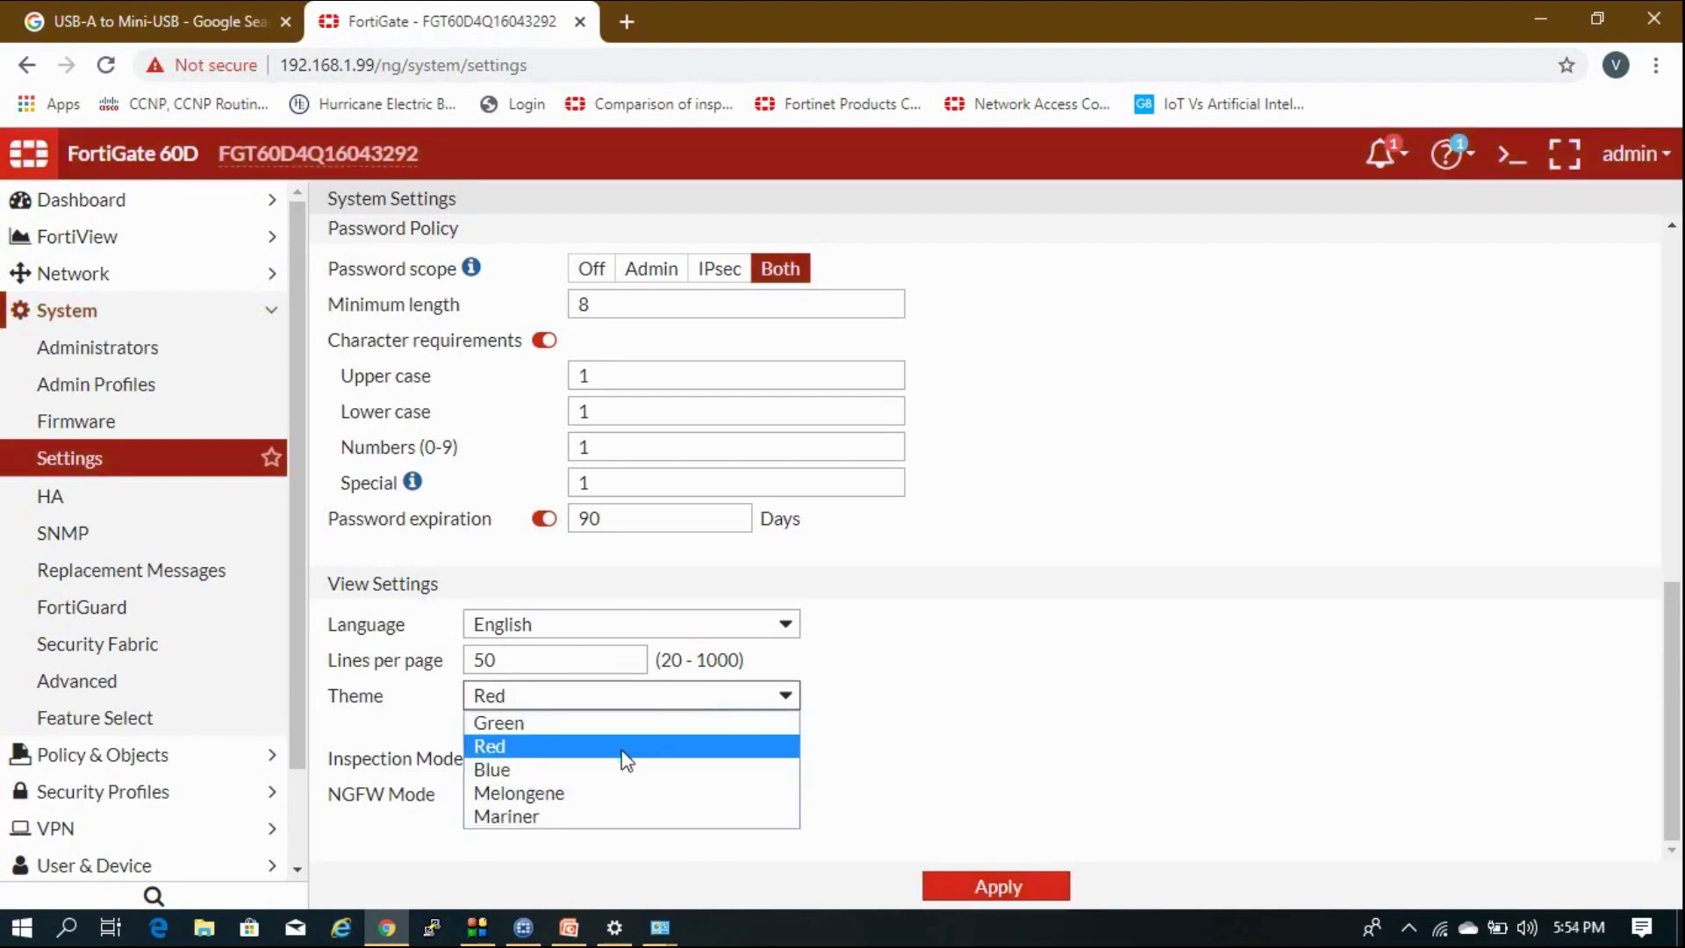
click(620, 770)
click(670, 693)
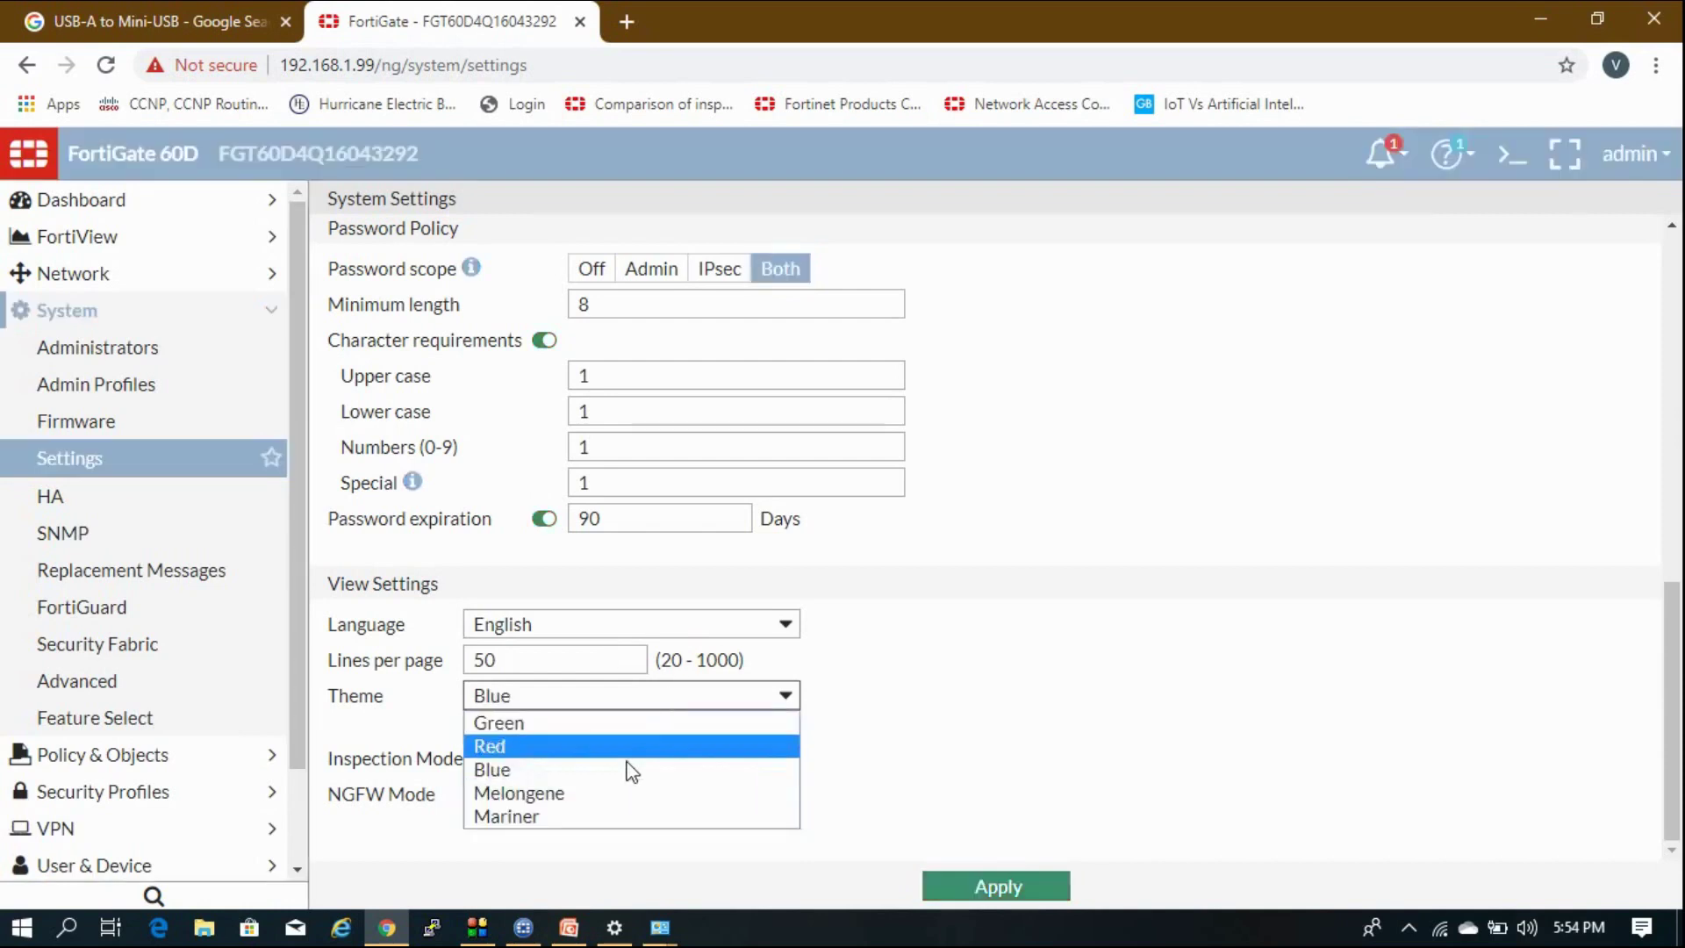
click(619, 793)
click(622, 698)
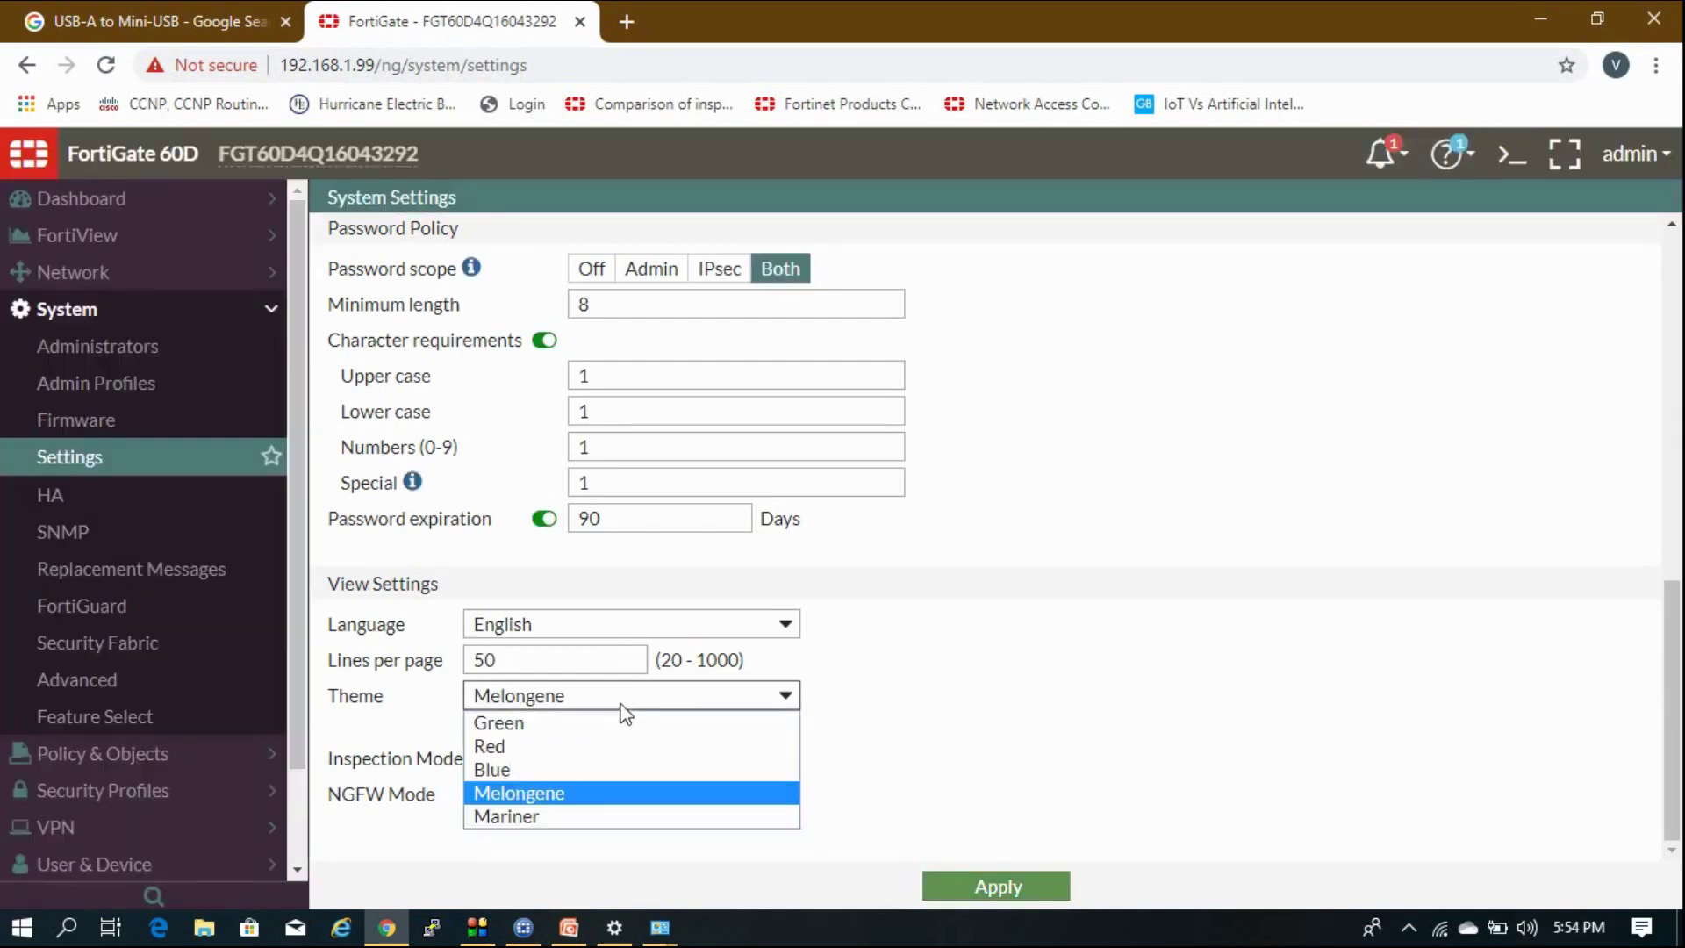
click(575, 818)
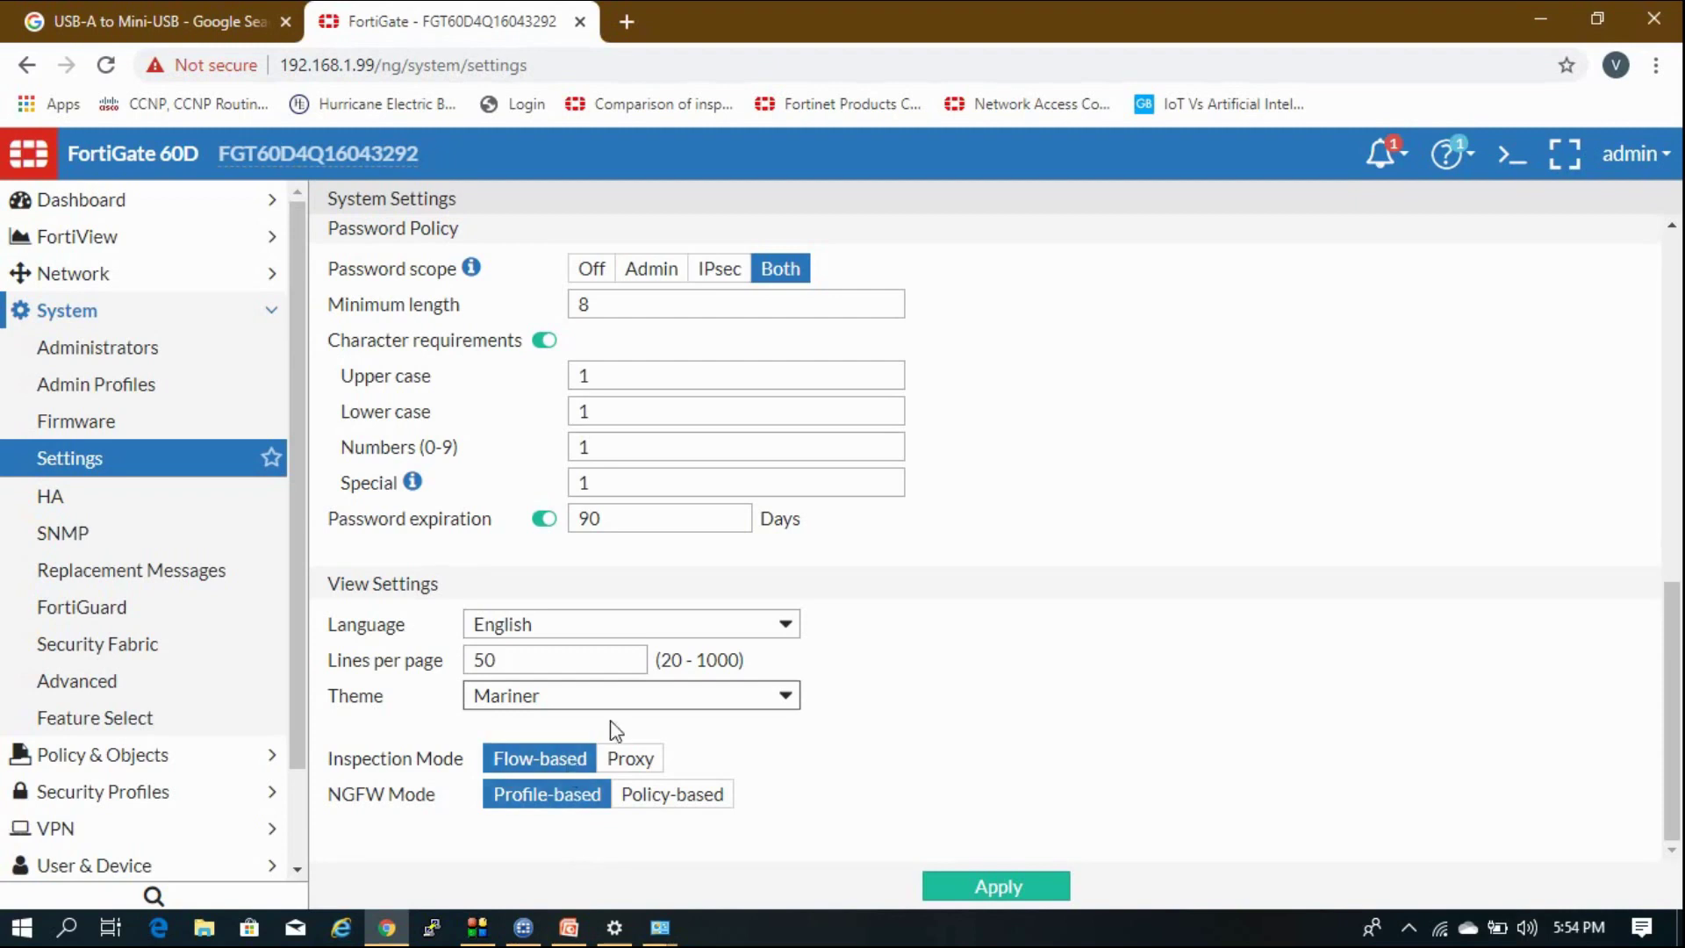
click(643, 699)
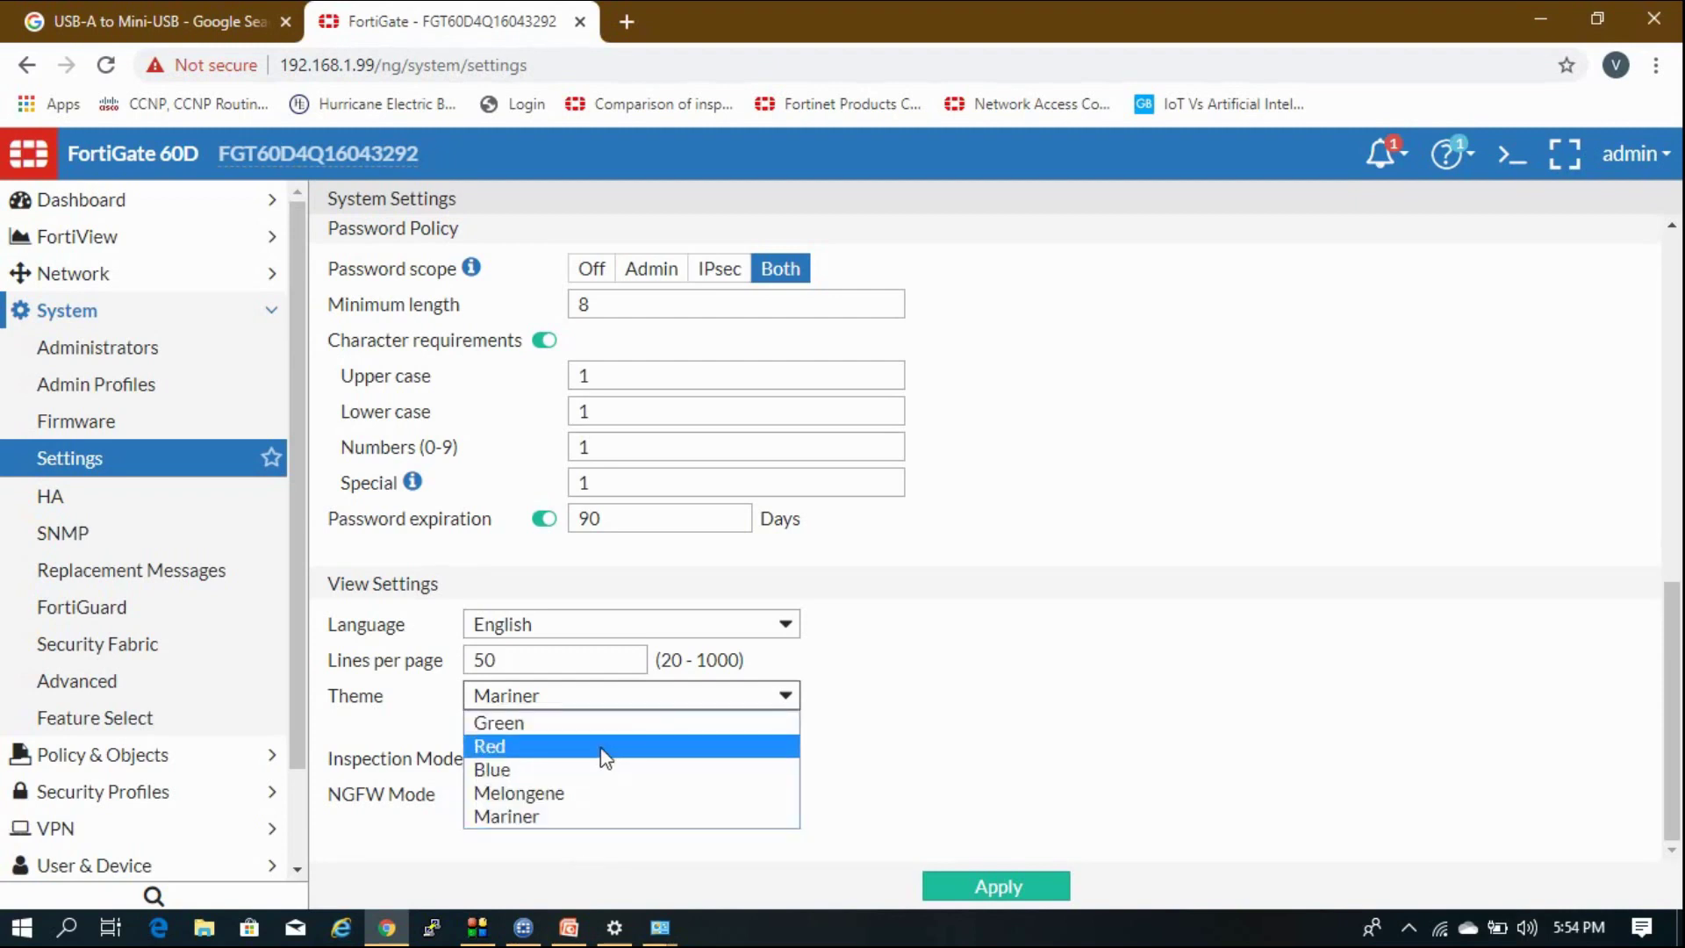
click(601, 748)
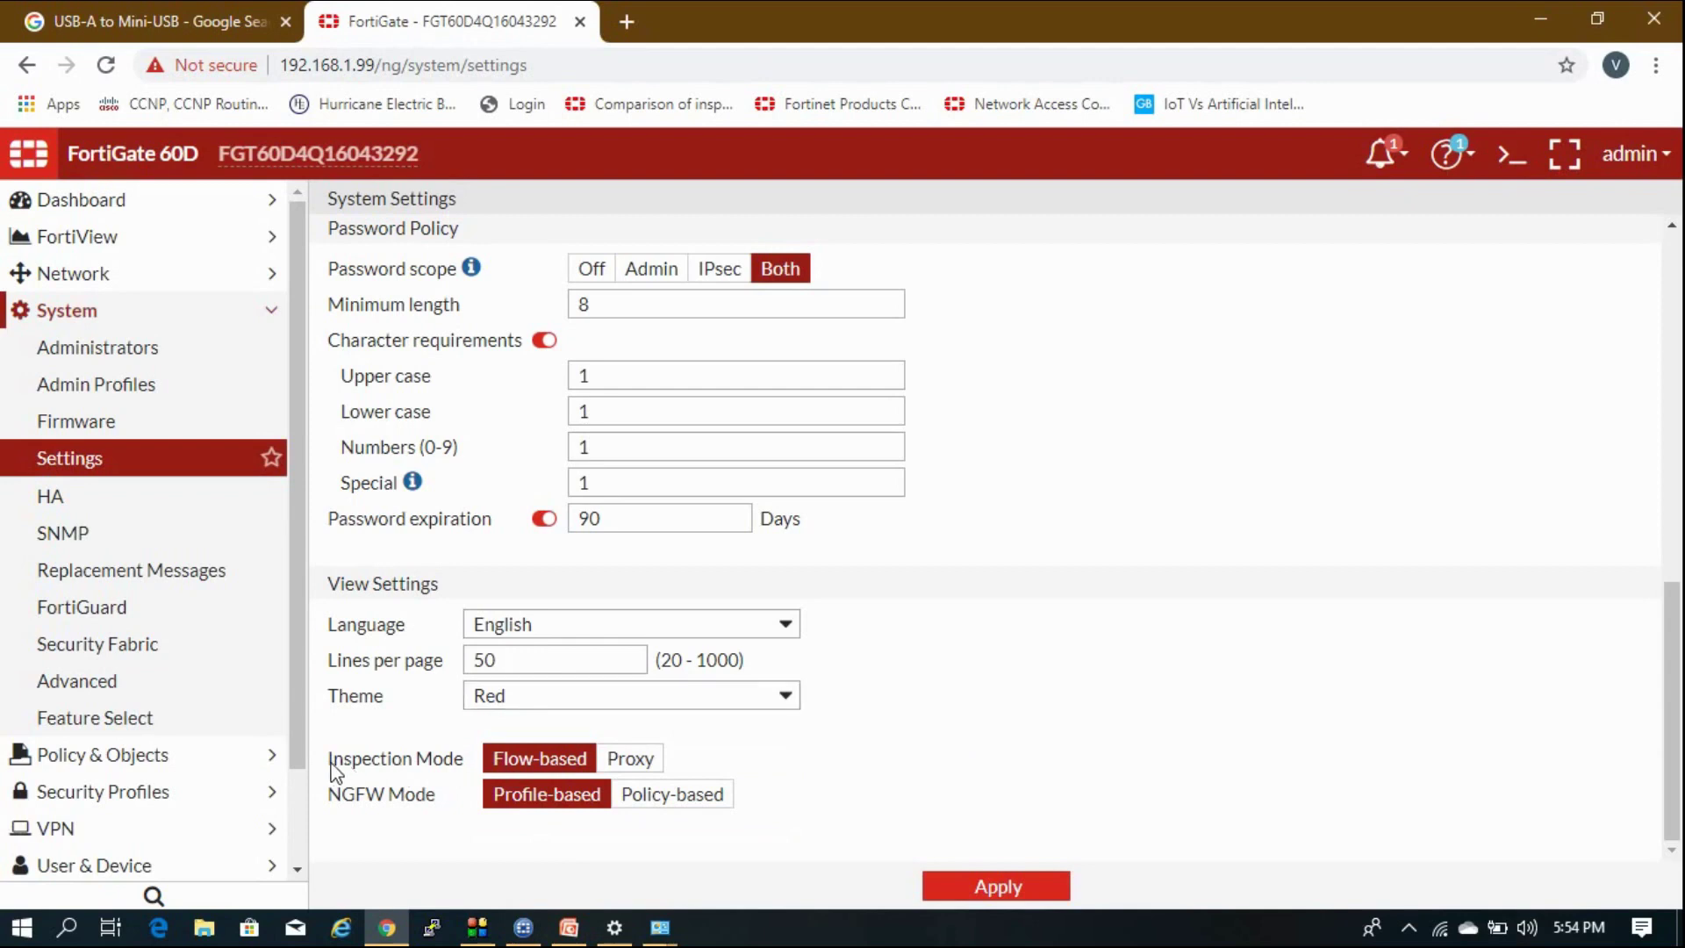
Highlight the Inspection Mode and NGFW Mode settings.
drag(334, 760, 455, 756)
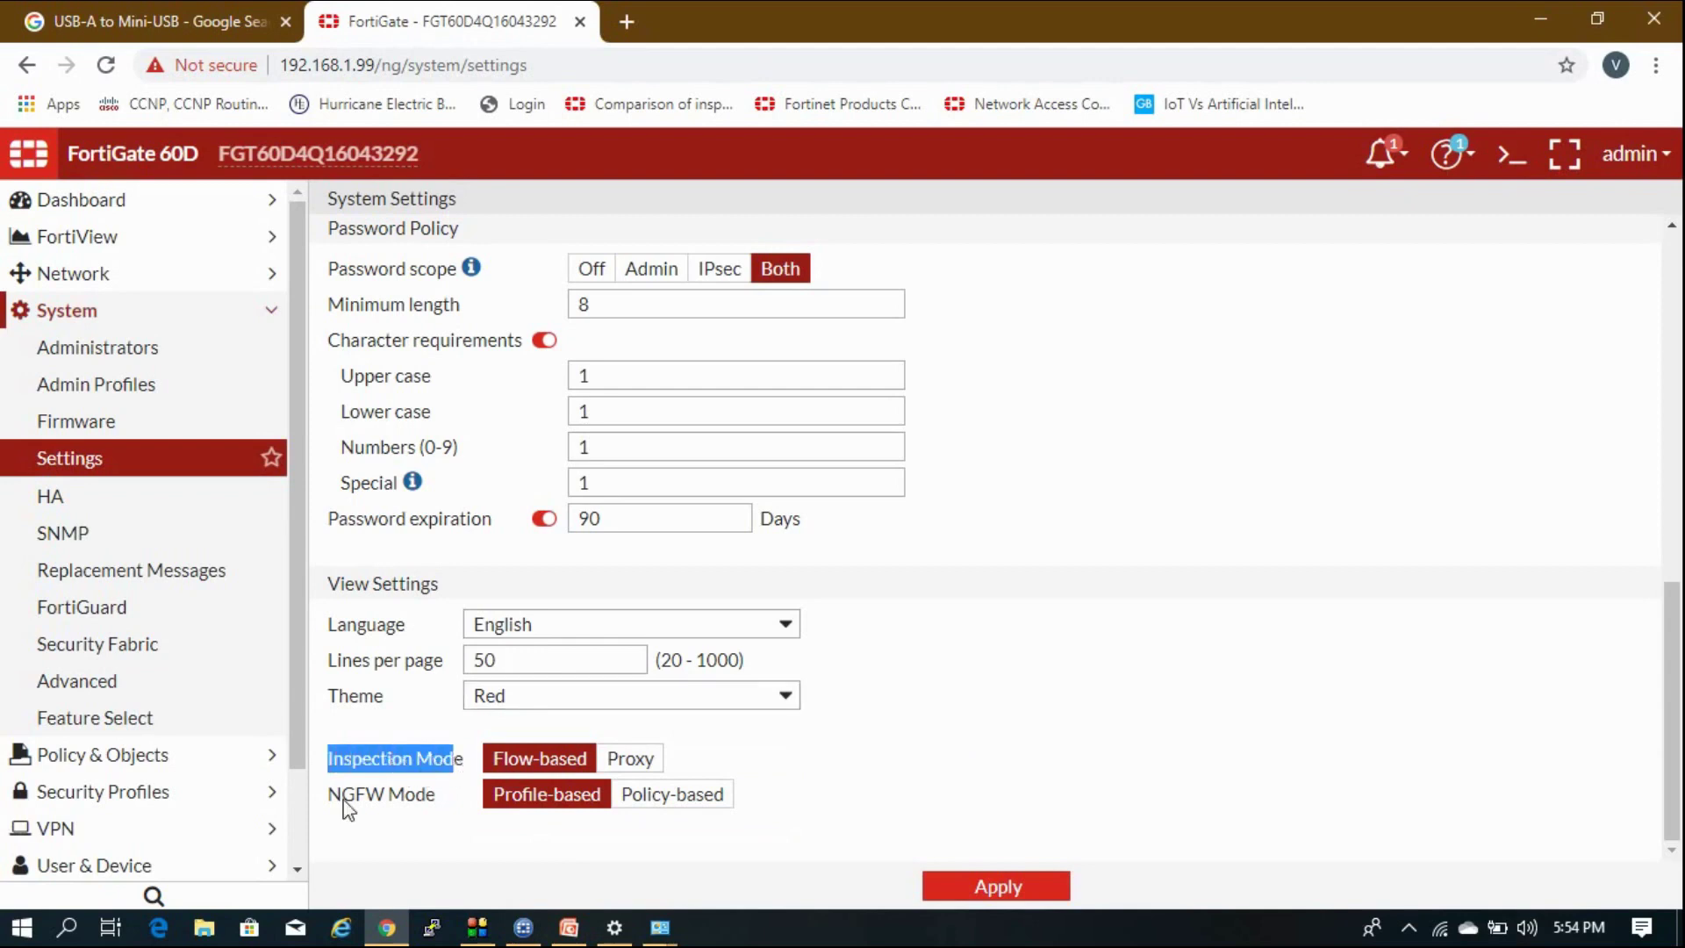
drag(340, 801, 413, 764)
click(539, 760)
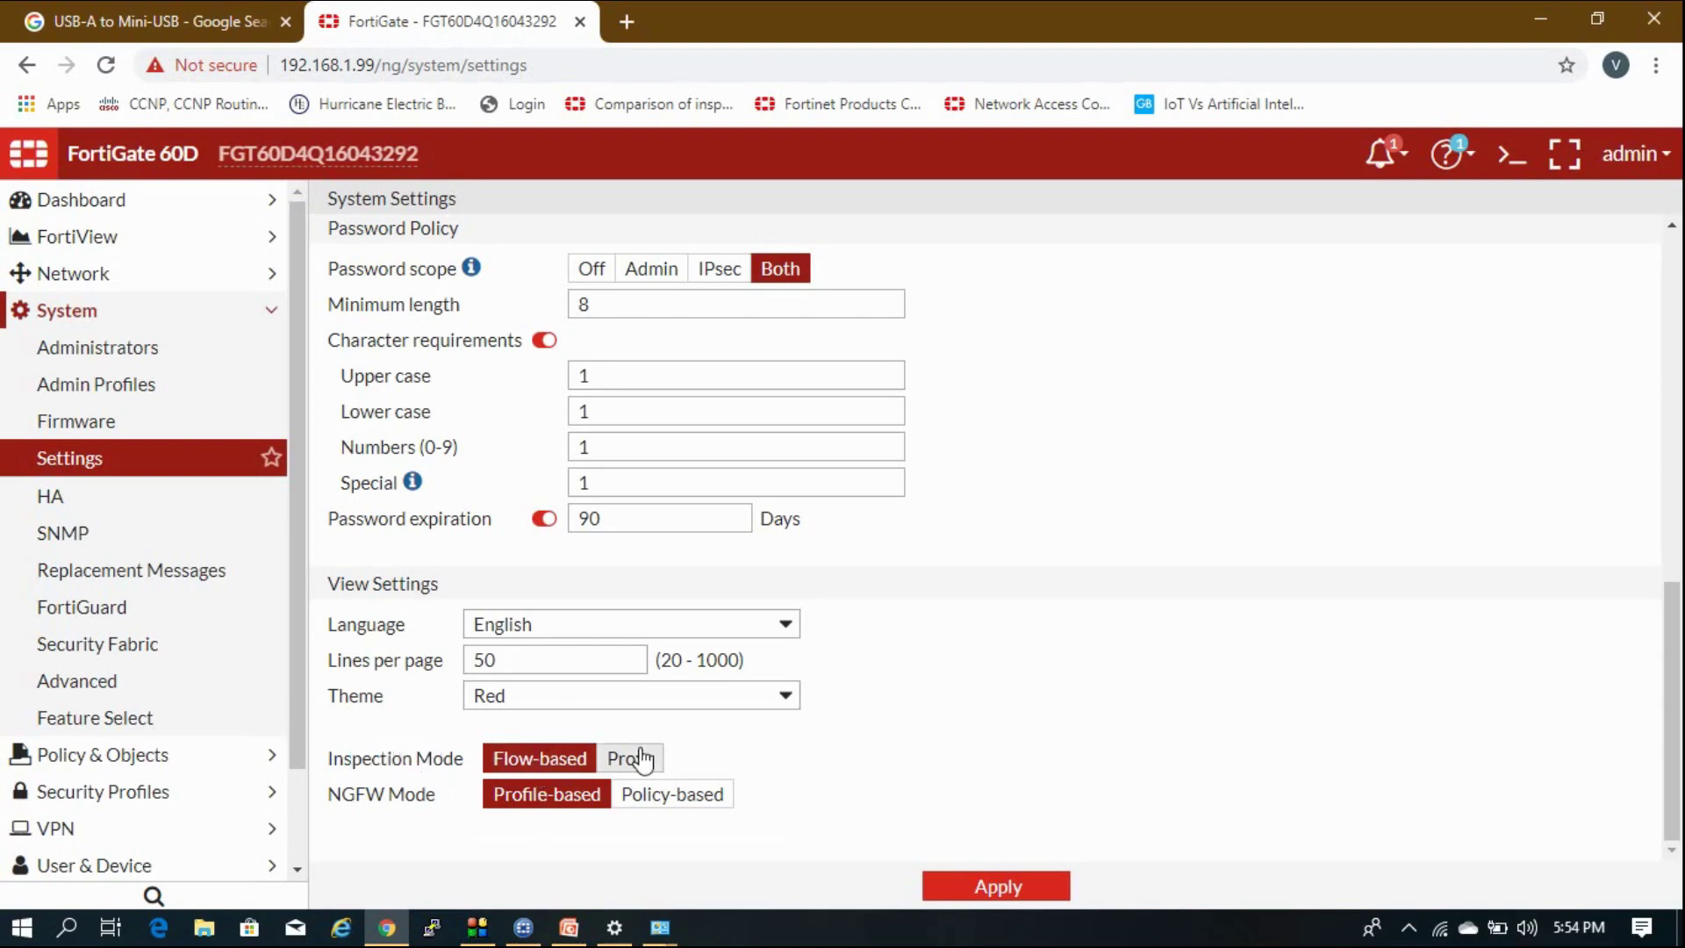
drag(341, 794, 421, 803)
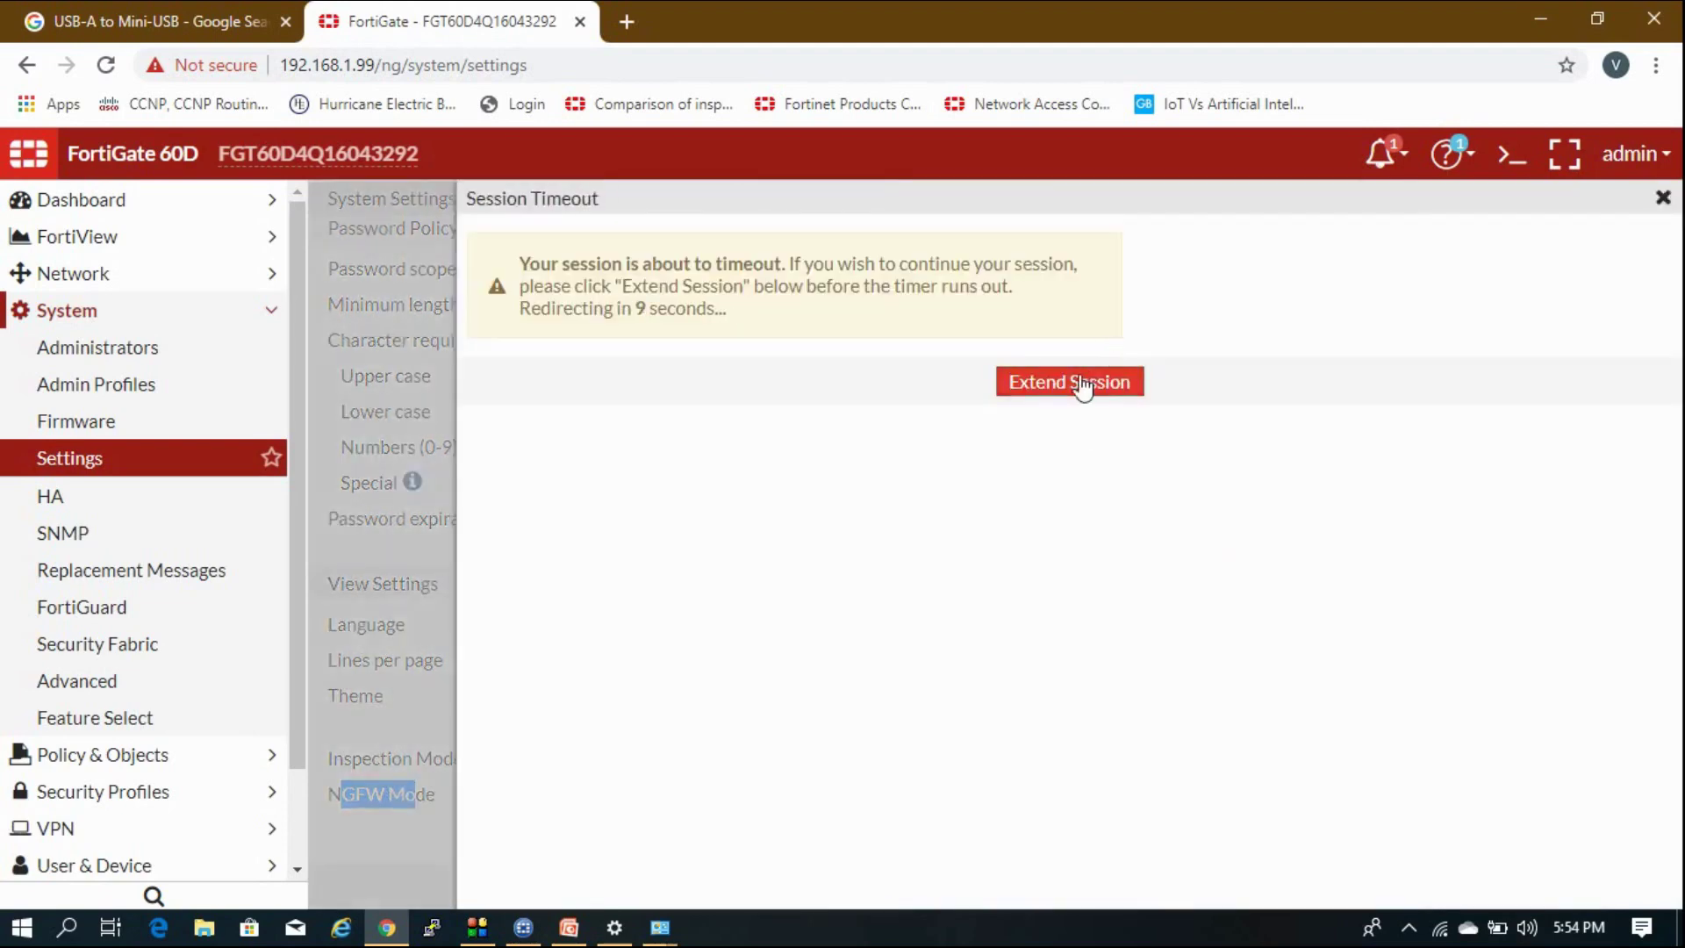
Extend the session, keep Profile-based NGFW mode and Flow-based inspection, and apply the settings.
click(1081, 386)
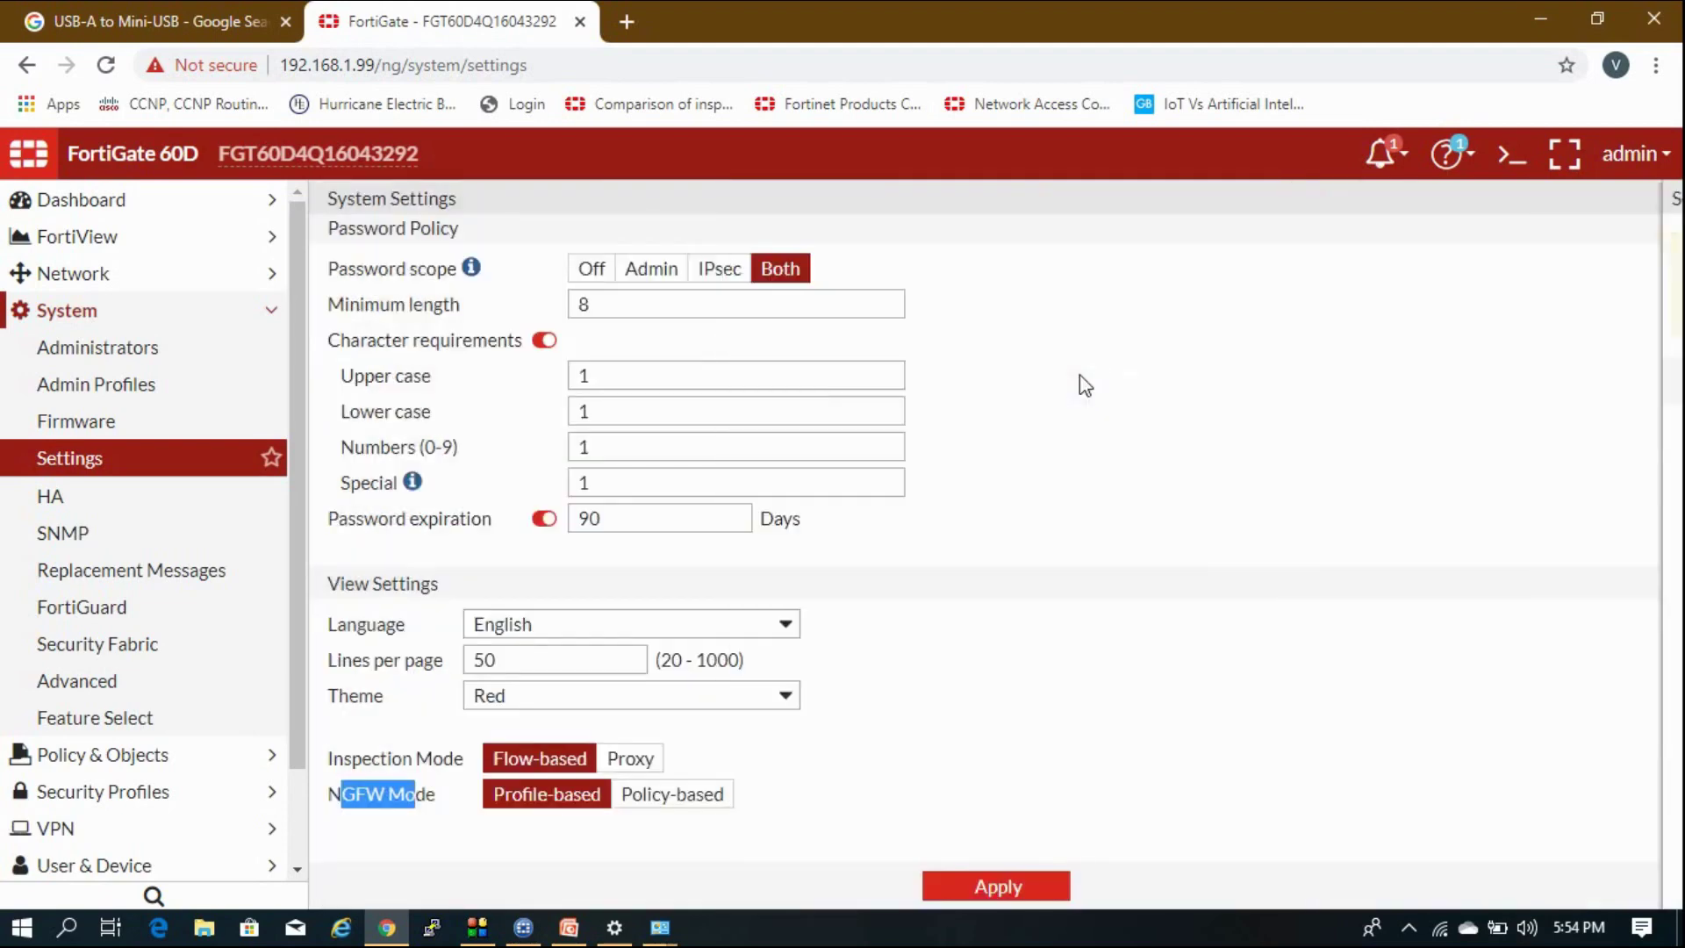
click(658, 801)
click(556, 797)
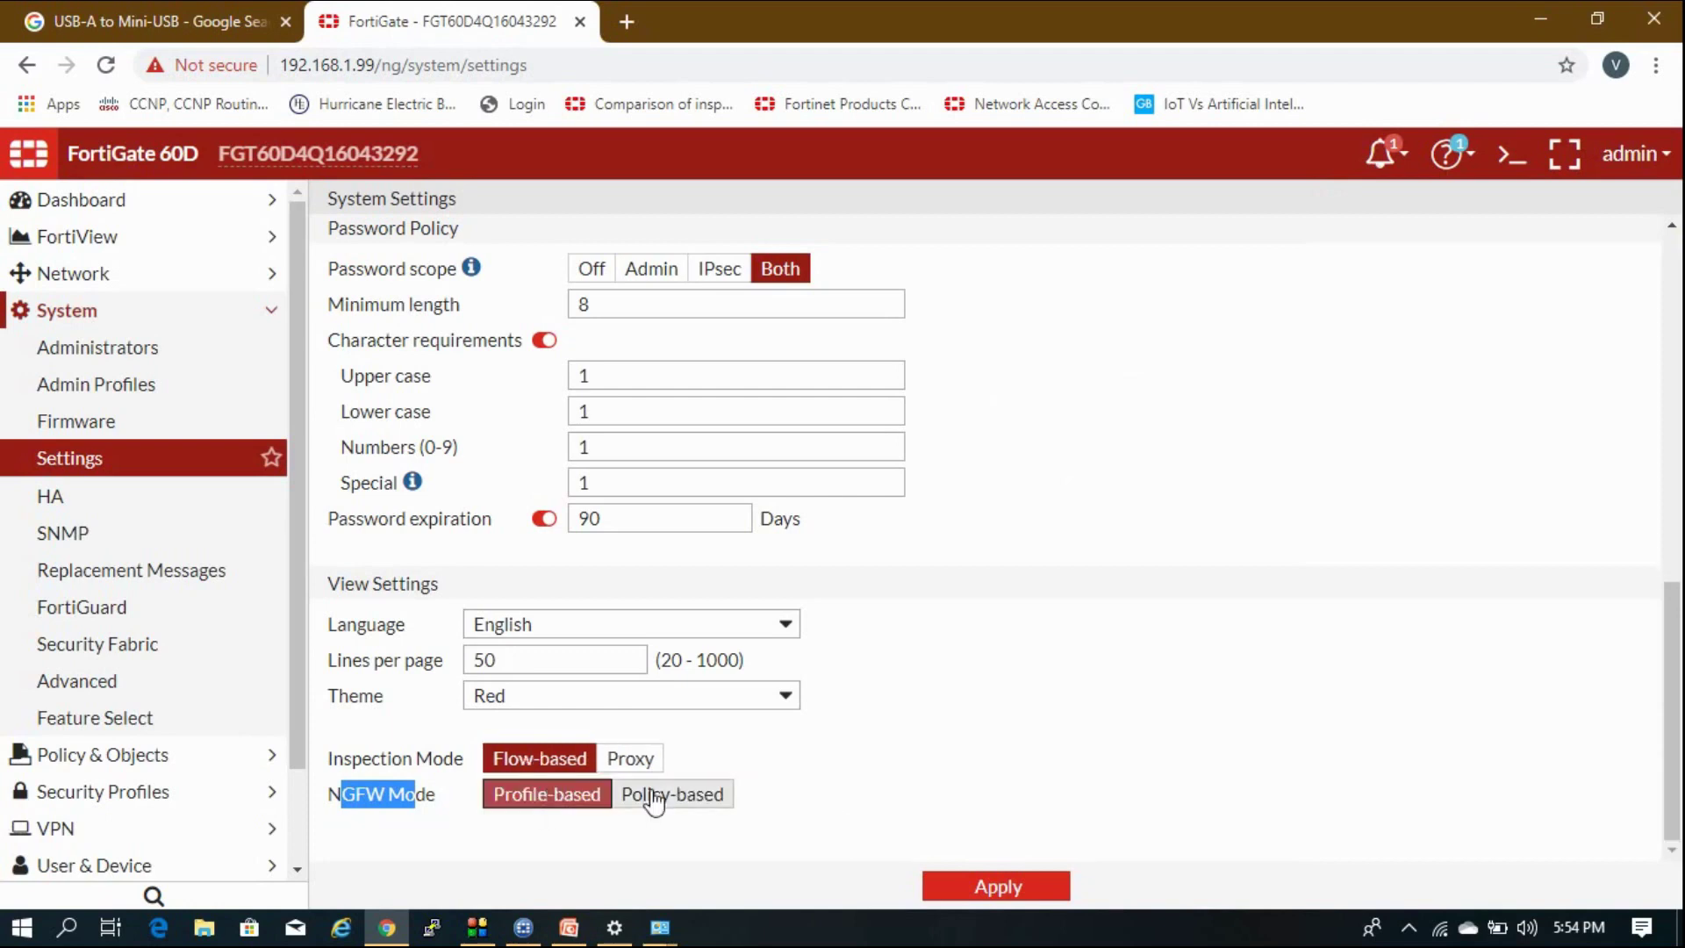
click(423, 814)
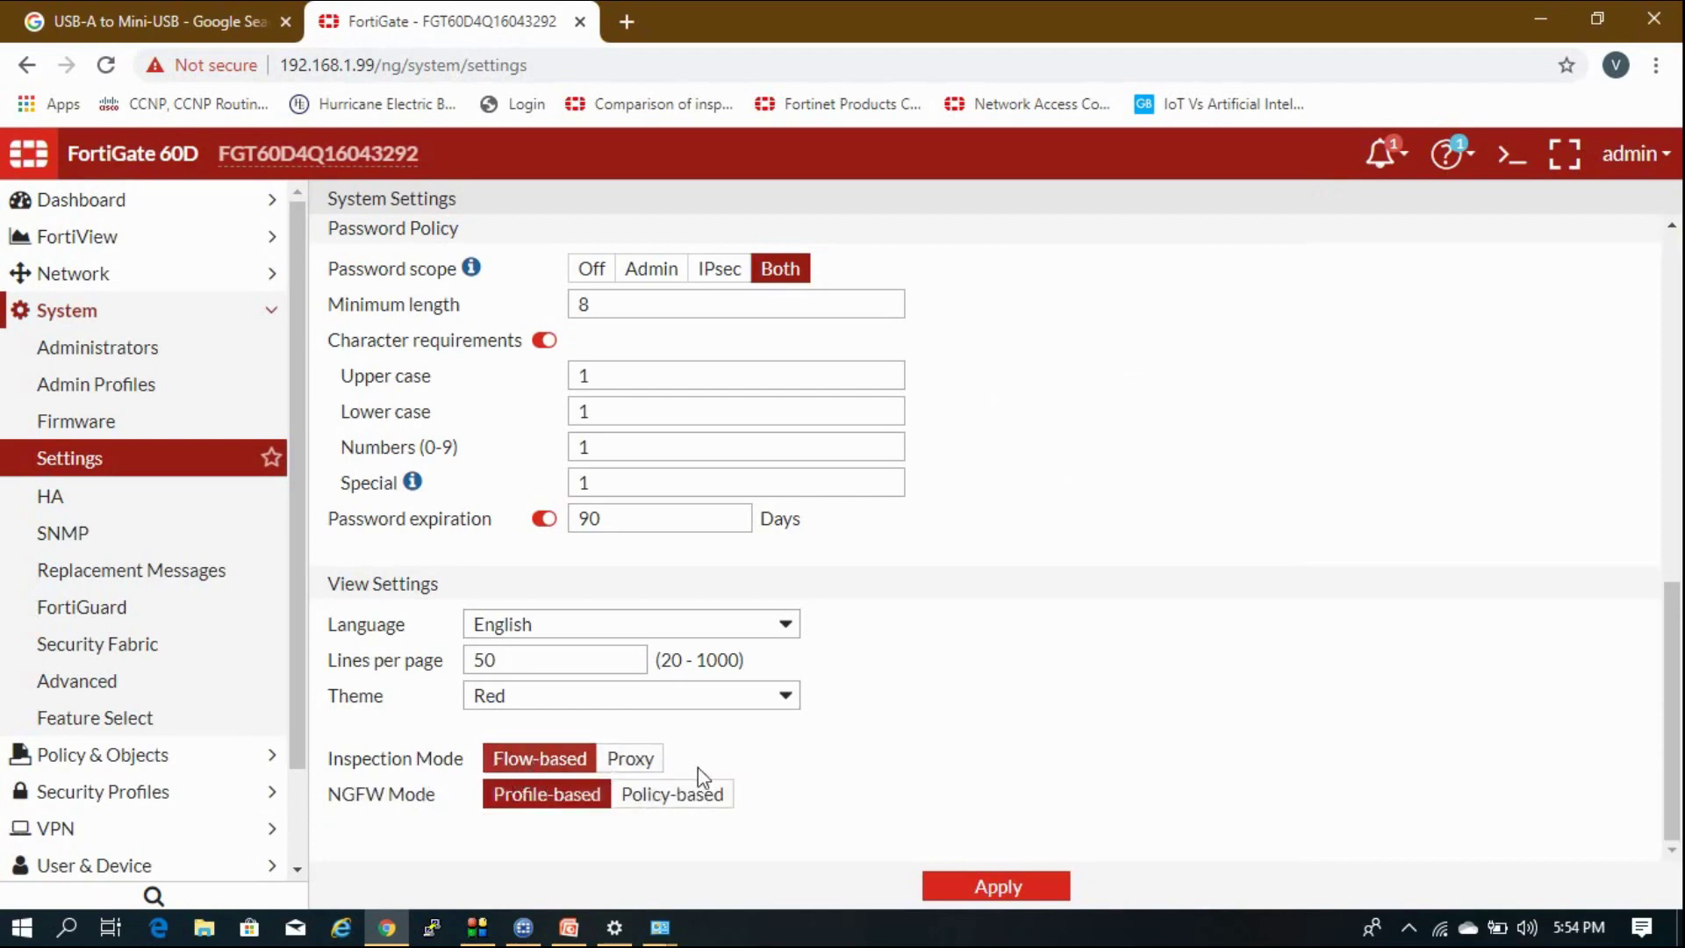
click(982, 887)
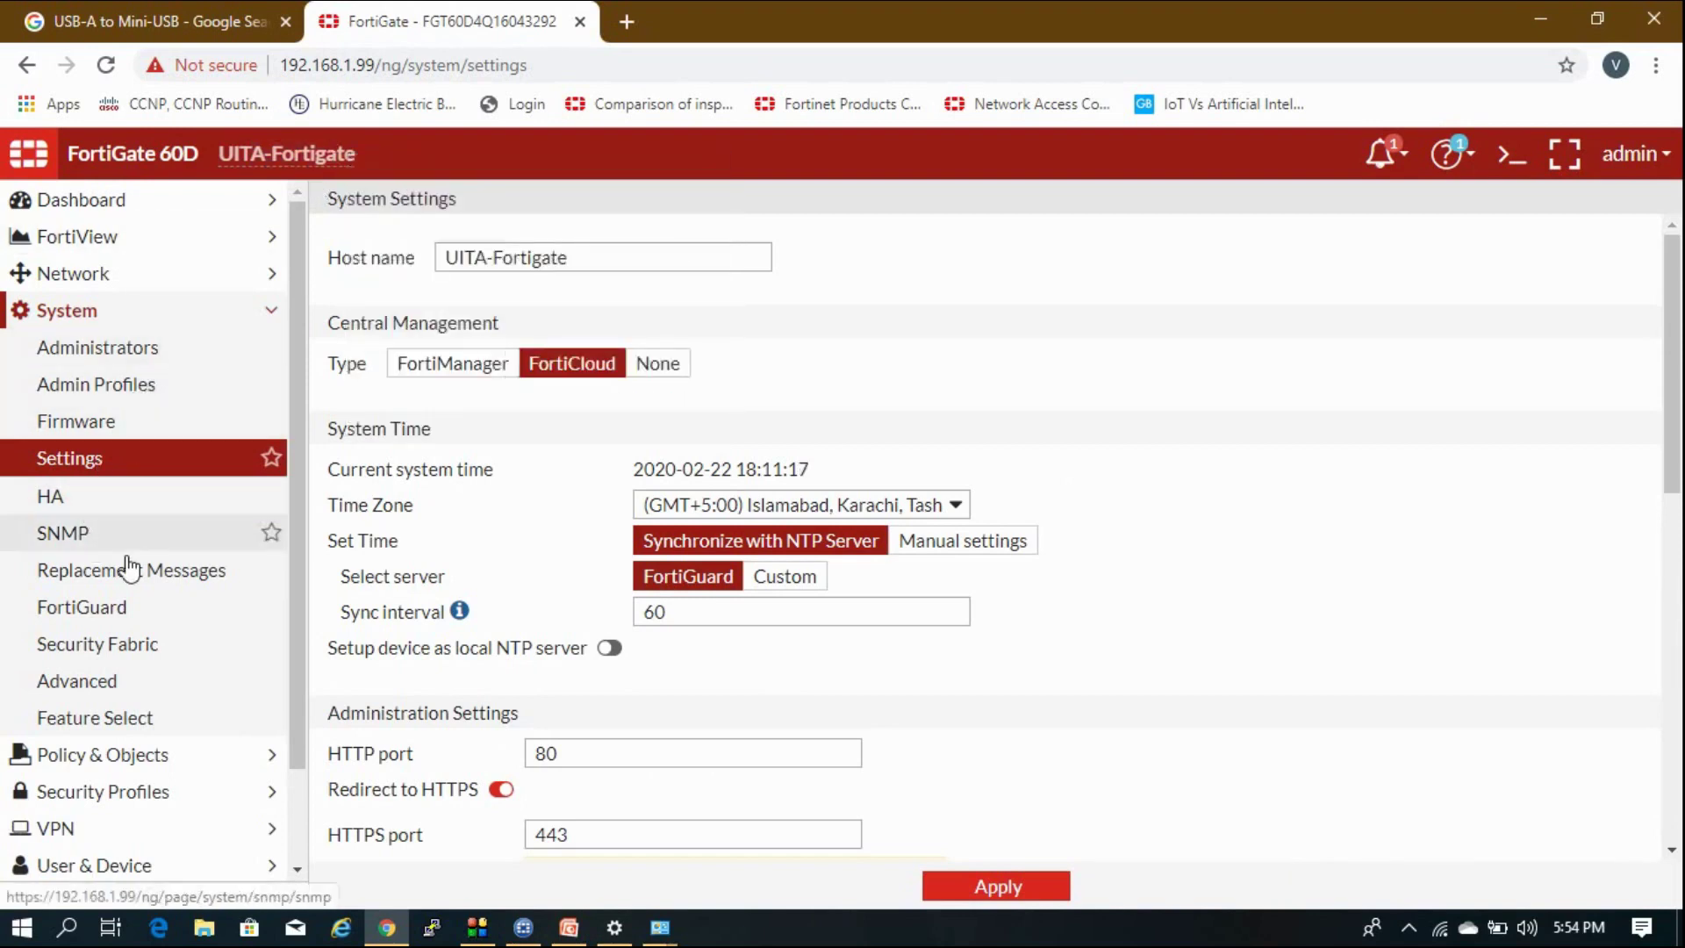
click(140, 349)
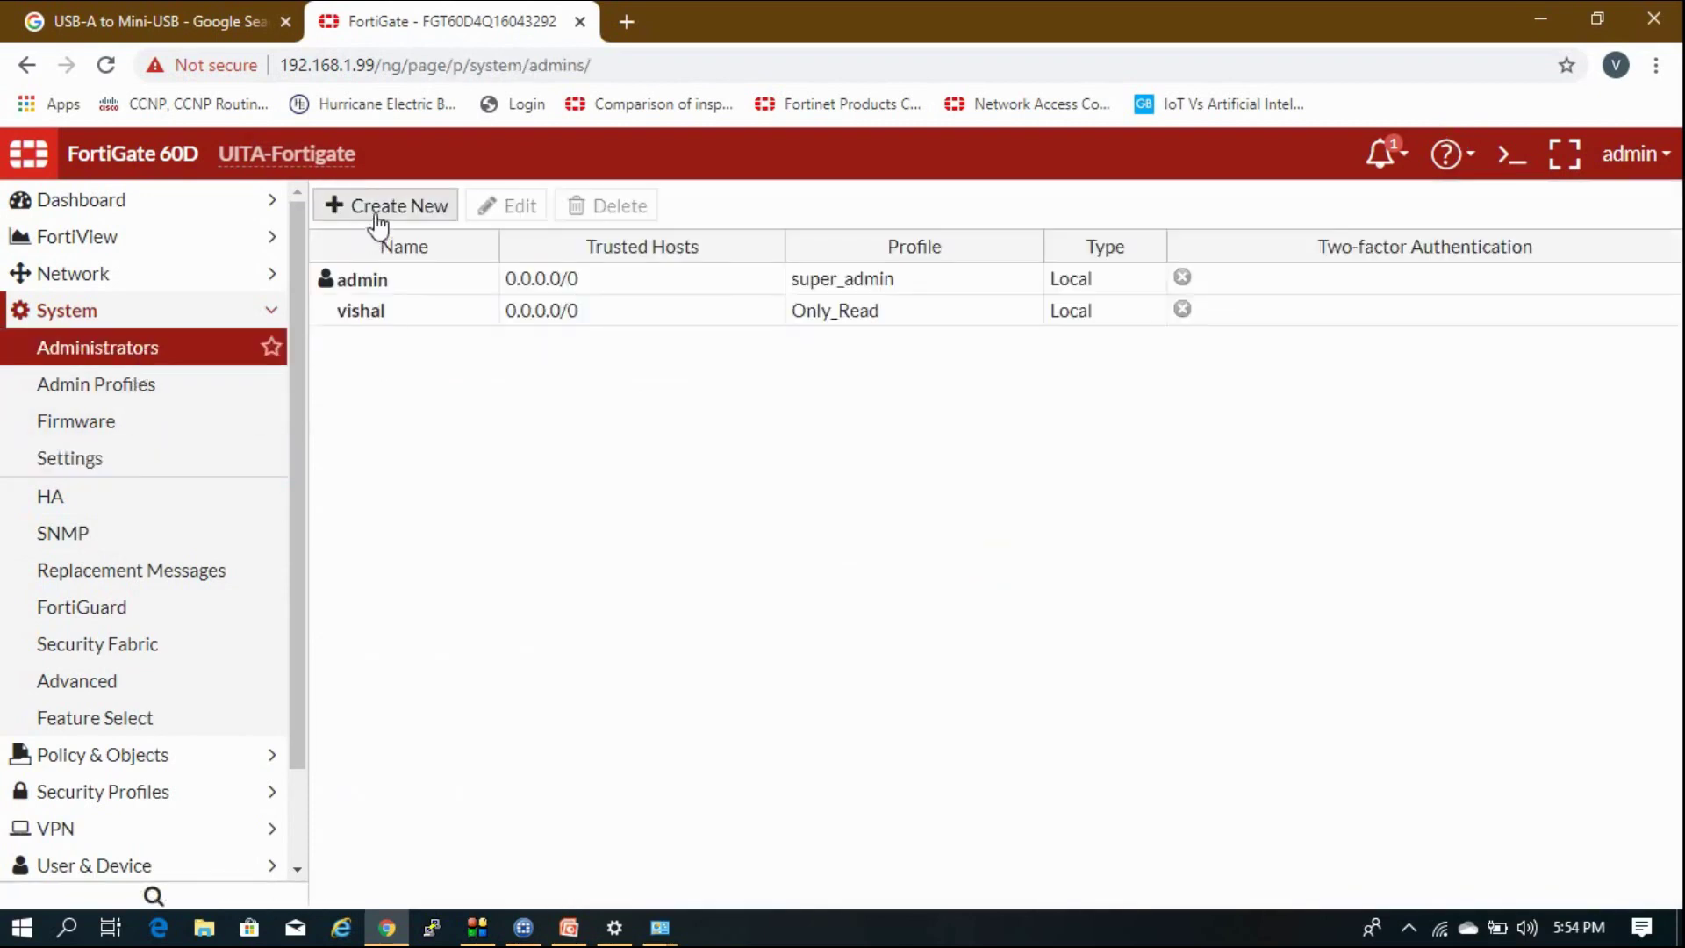
Start a new administrator, review the password policy rules, and enter a user name.
click(376, 226)
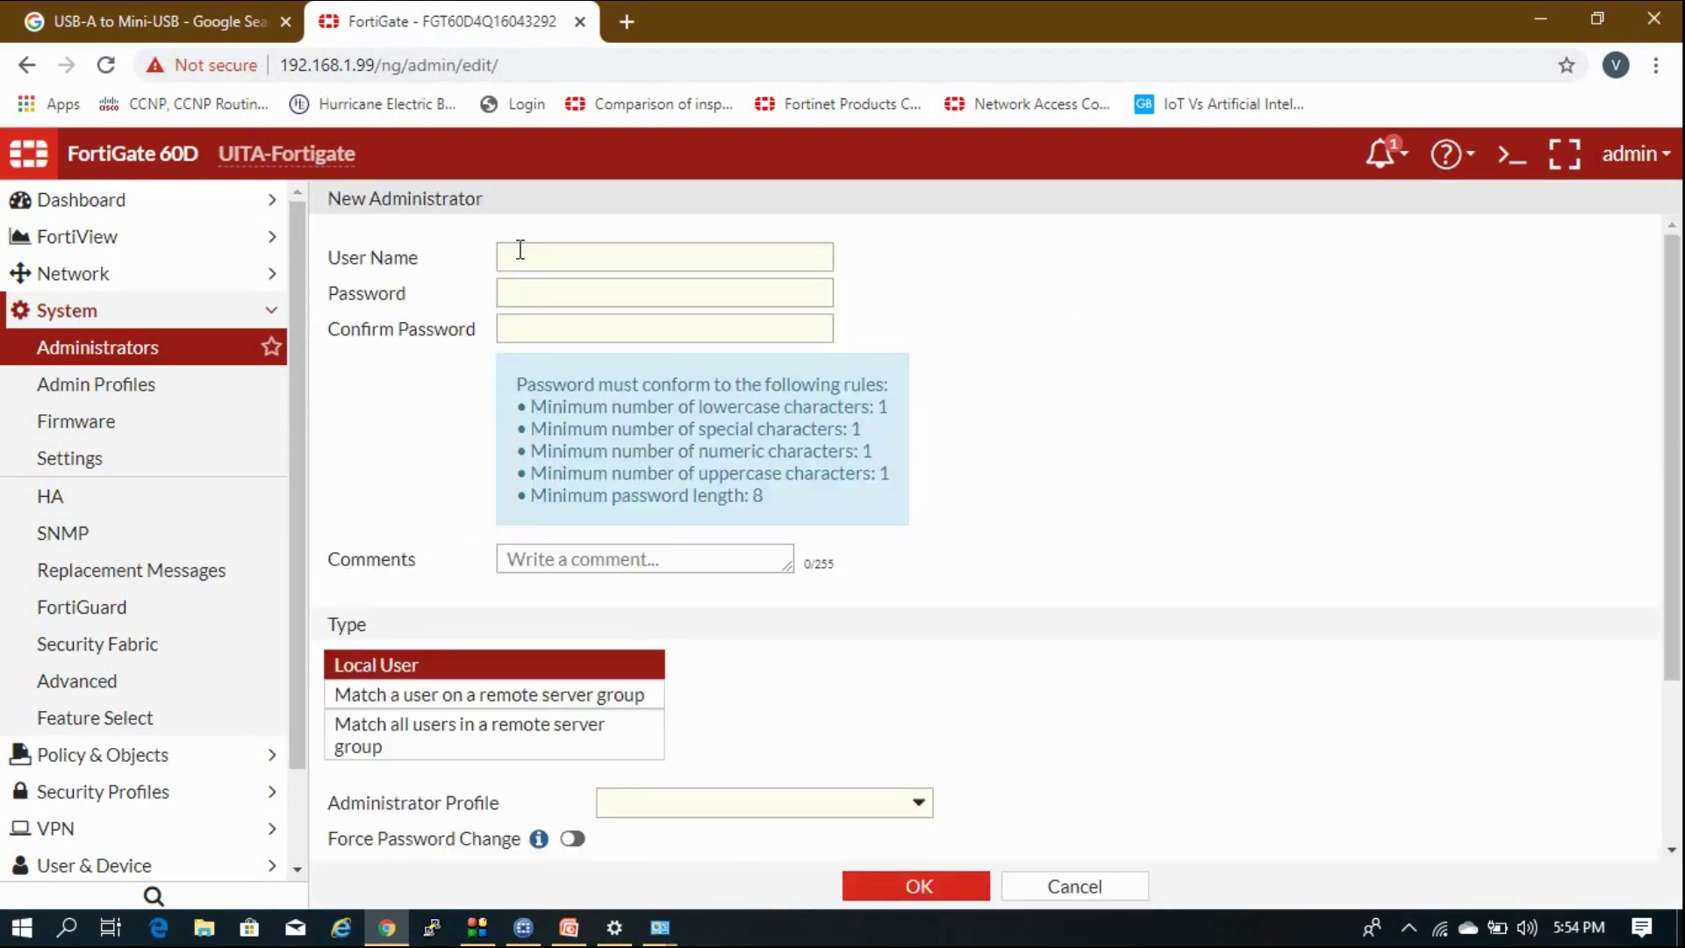
click(521, 250)
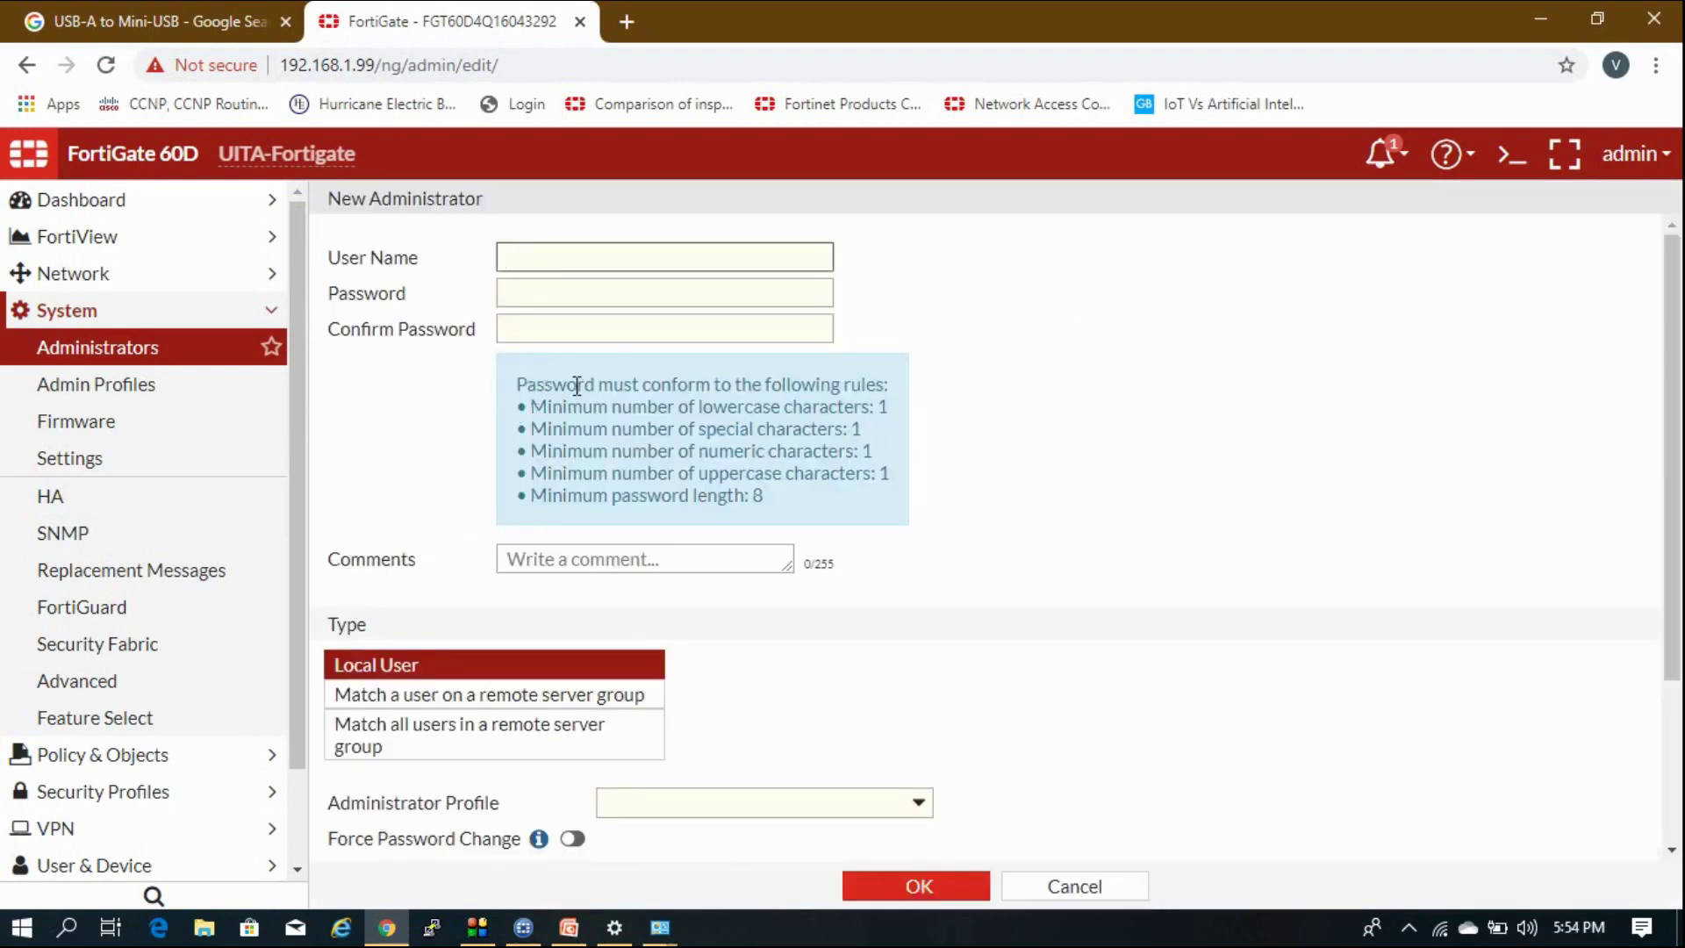
drag(576, 385, 670, 453)
click(705, 496)
click(715, 473)
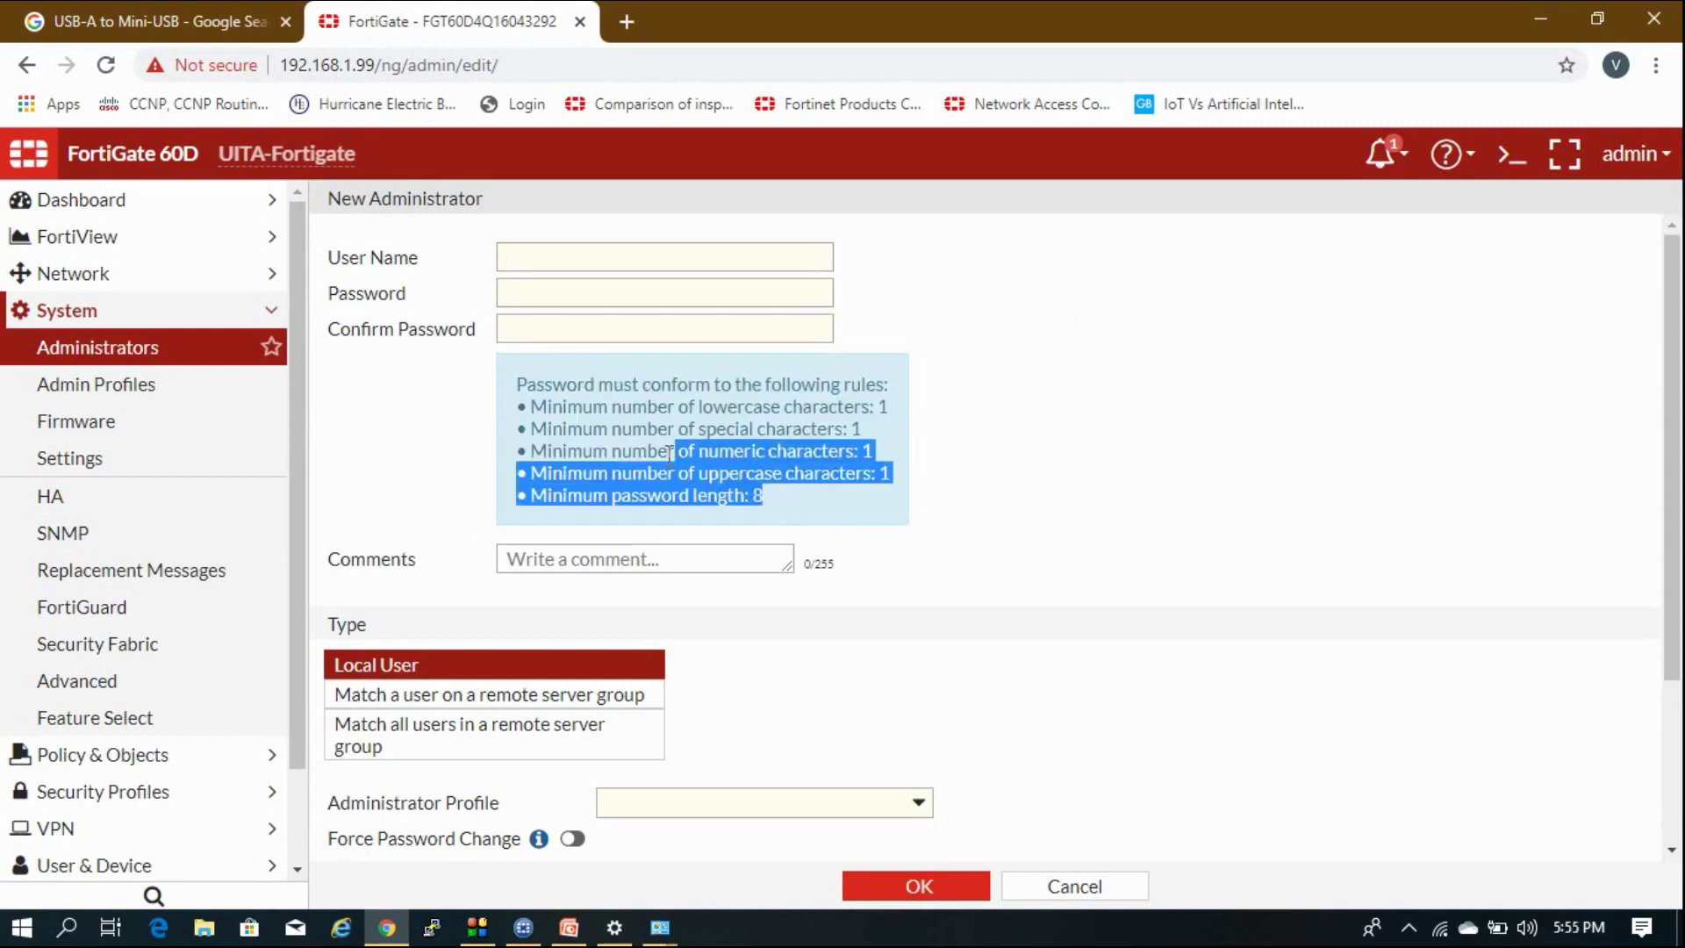
click(626, 265)
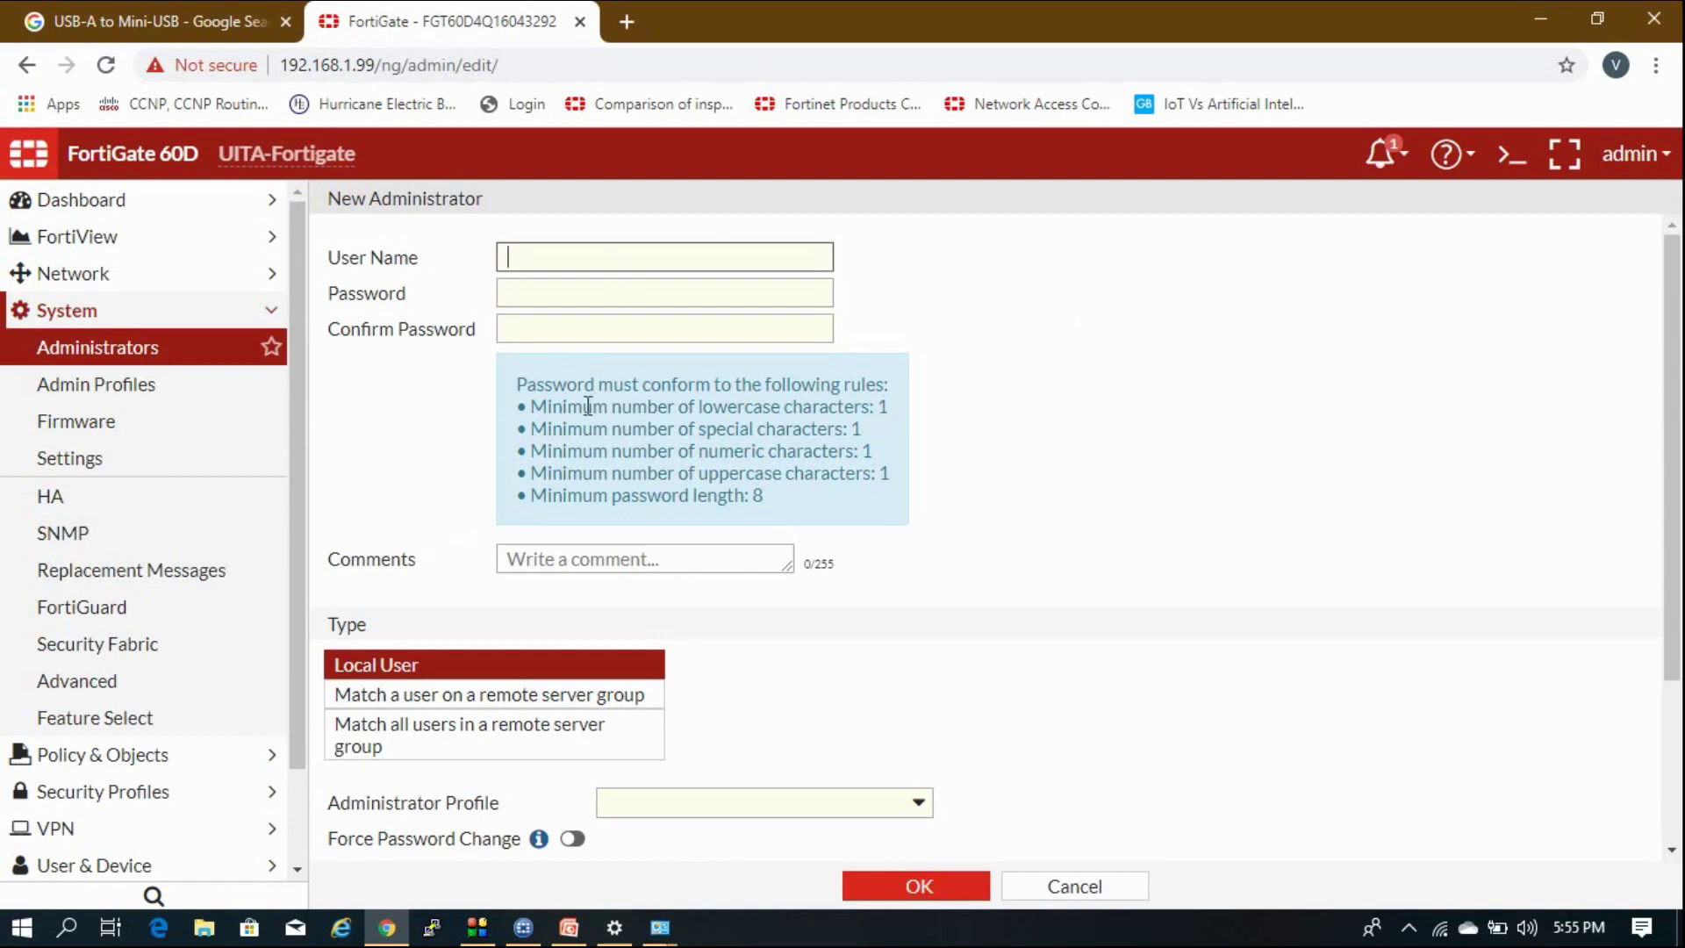
Enter and confirm a weak password that the policy rejects.
click(697, 301)
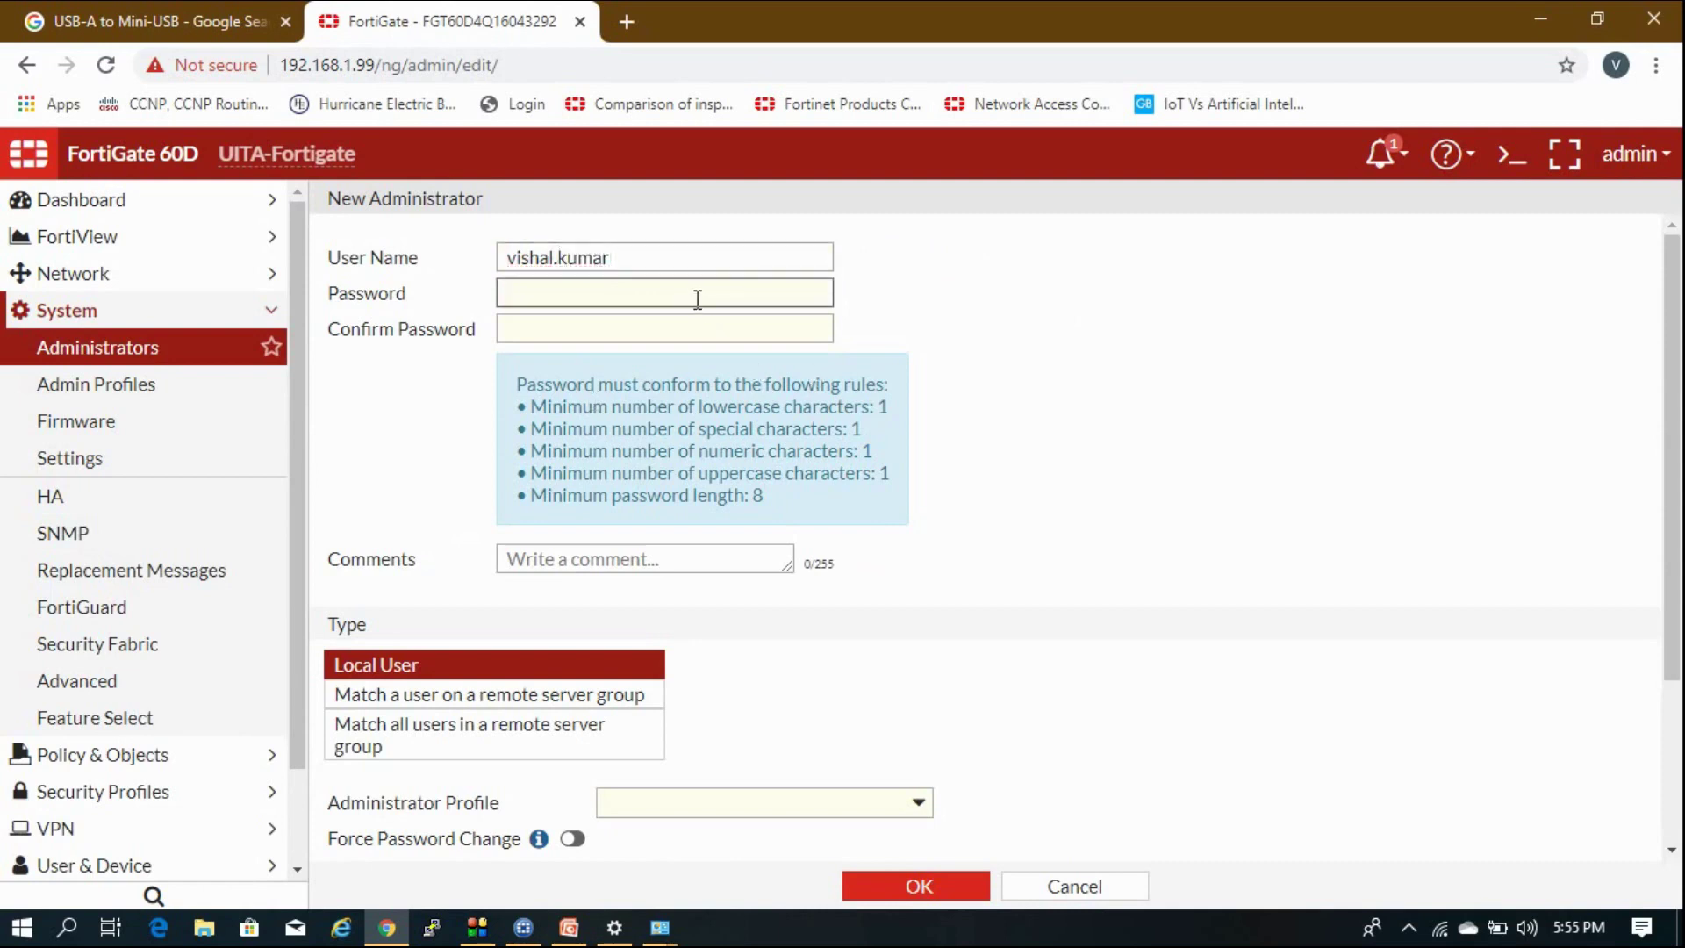
text(•••••)
click(660, 331)
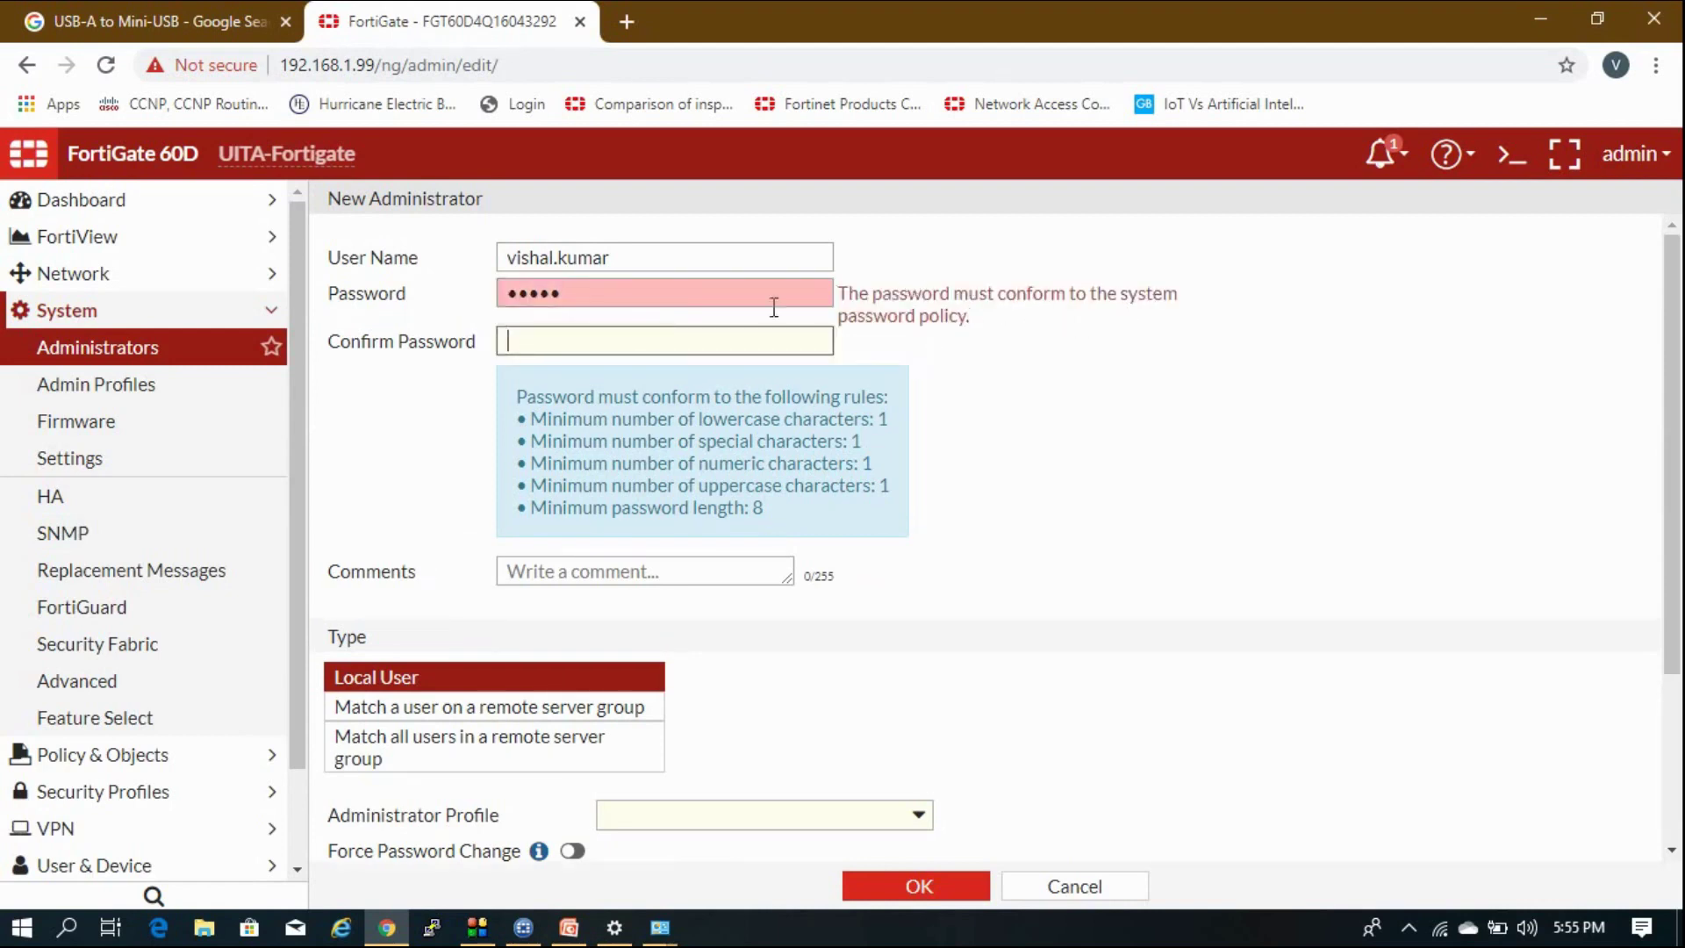
click(719, 302)
key(BackSpace)
key(BackSpace)
key(BackSpace)
key(BackSpace)
key(BackSpace)
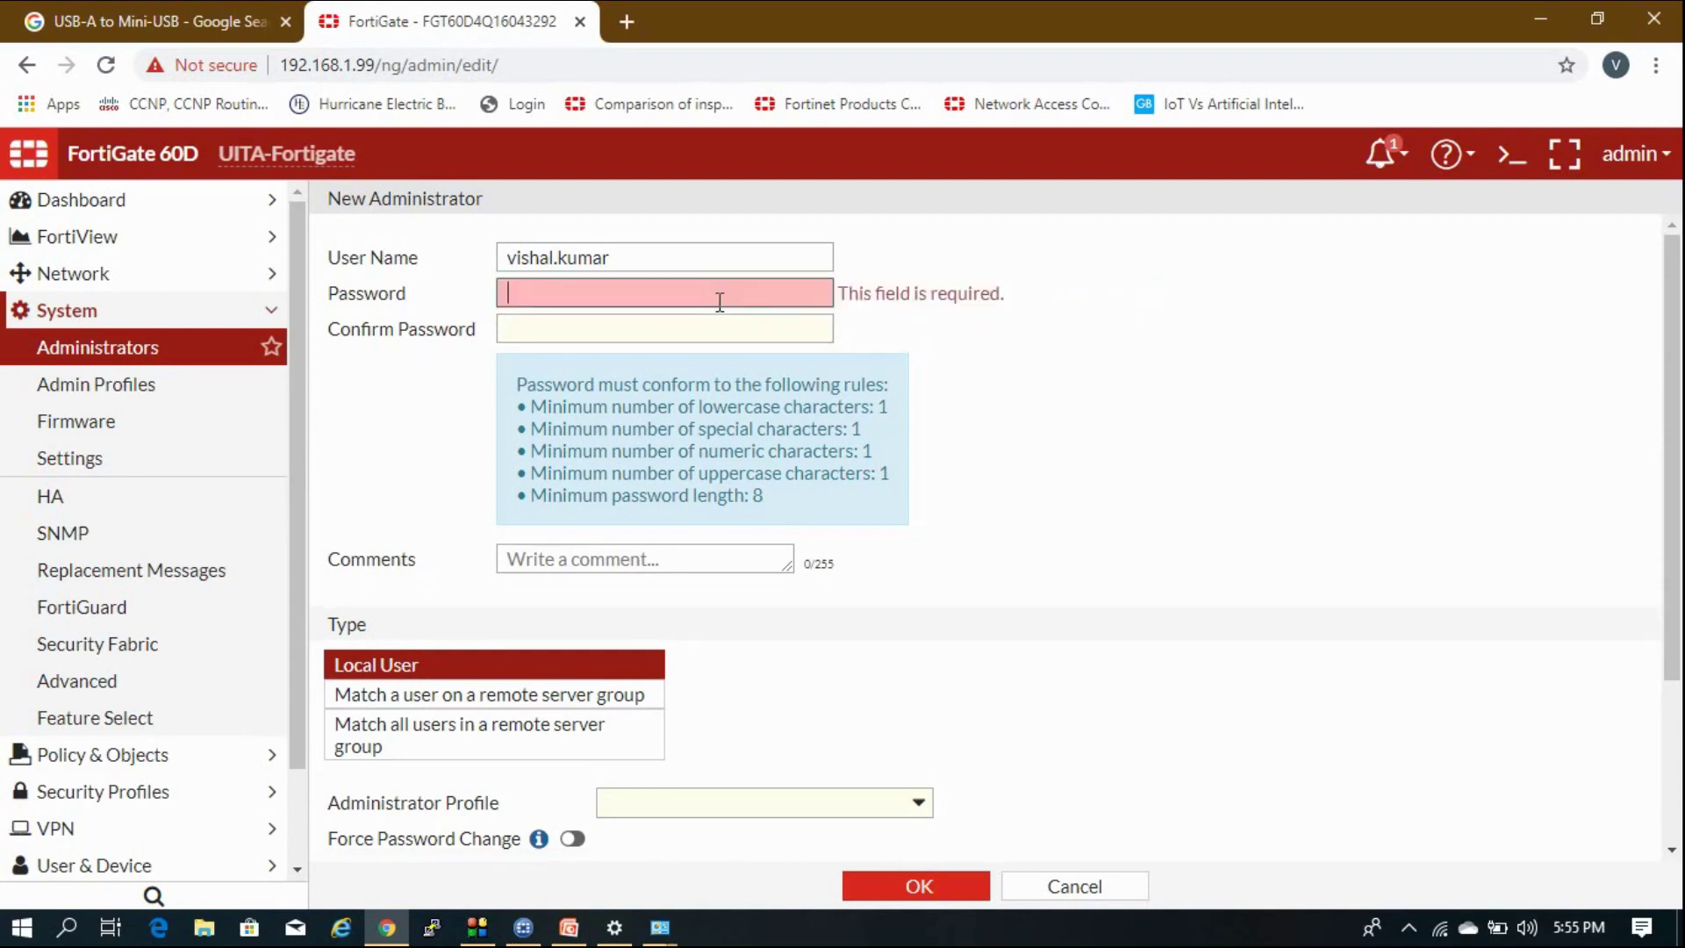
text(•)
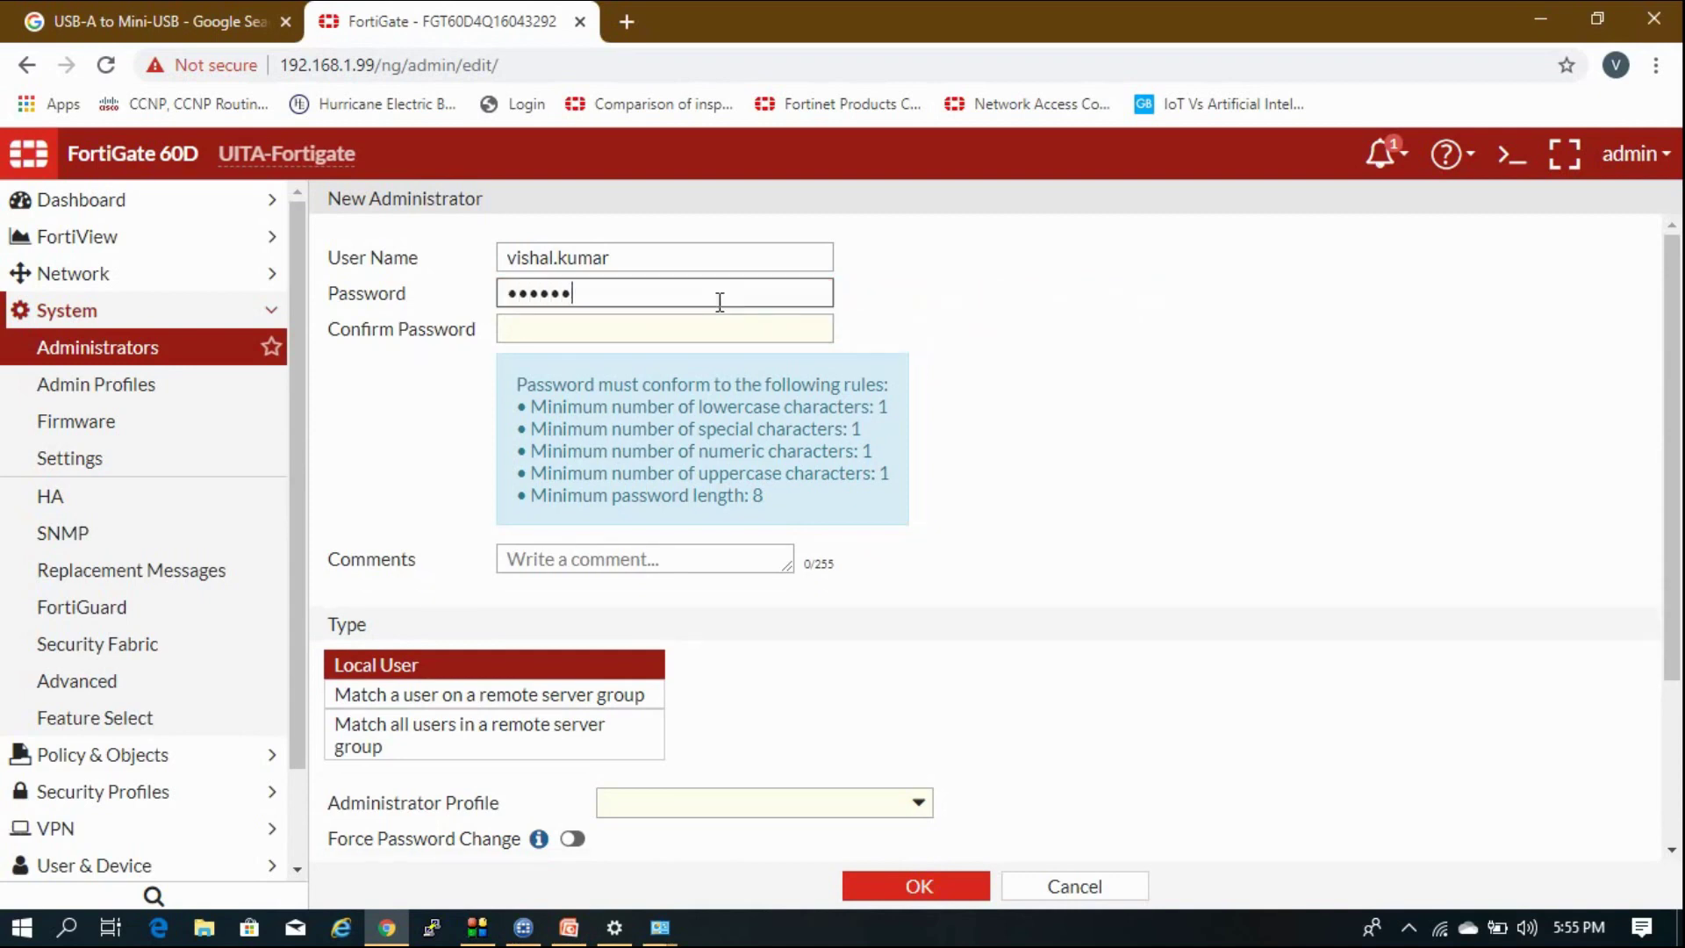
click(692, 340)
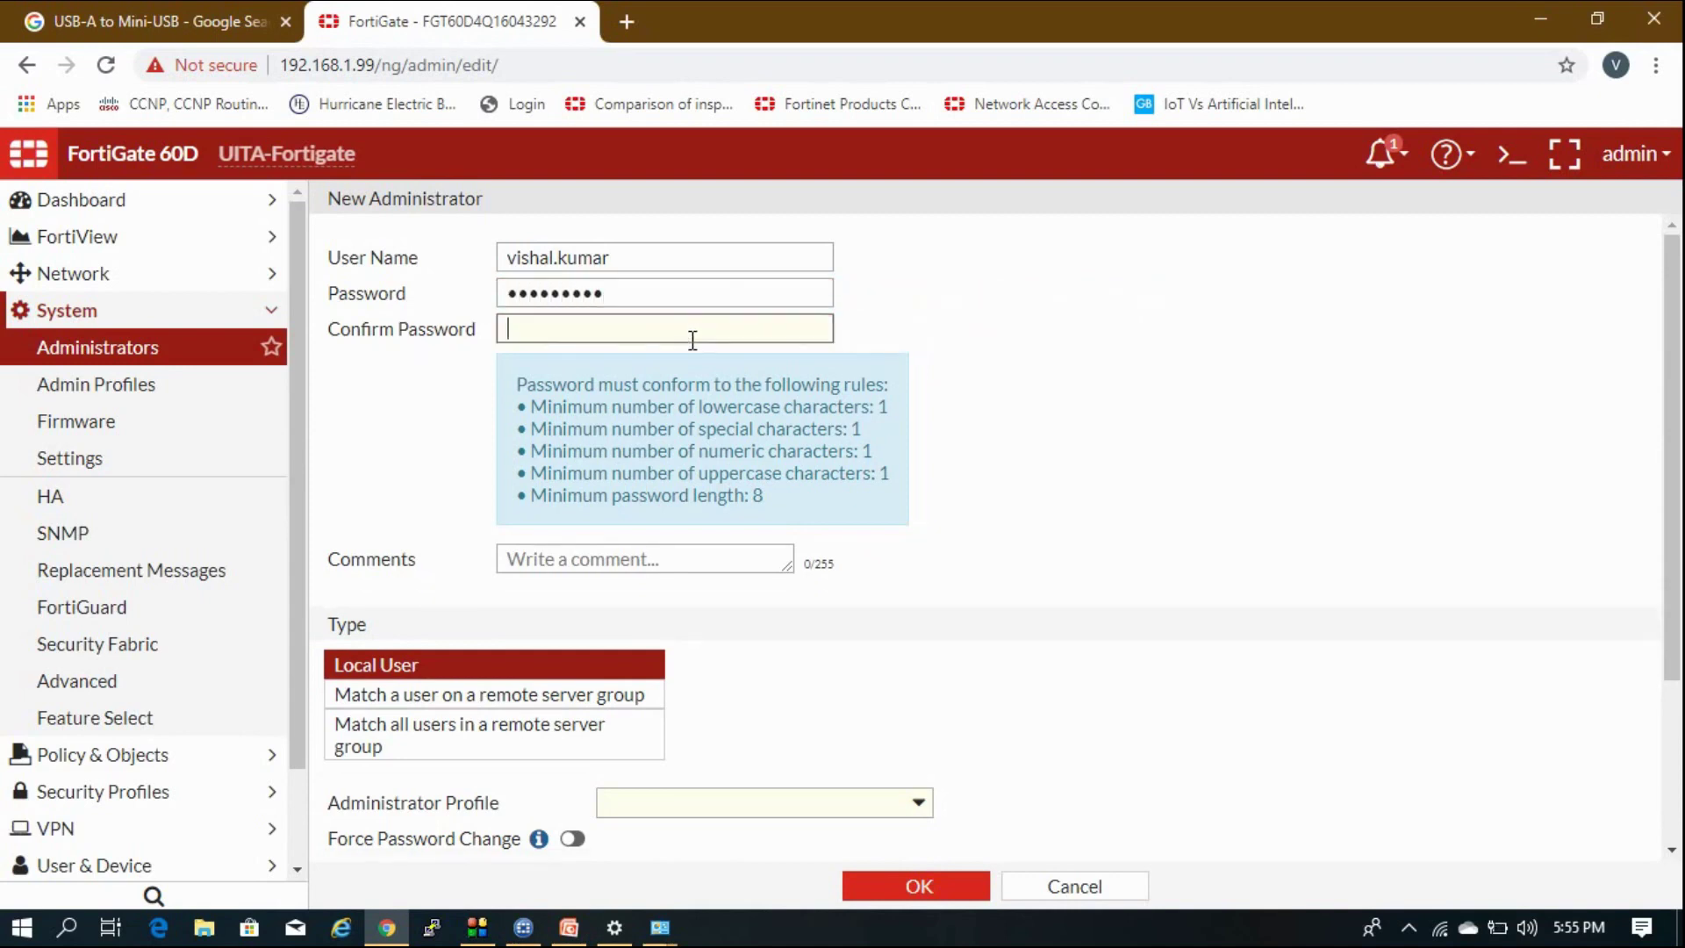
text(•••••••••)
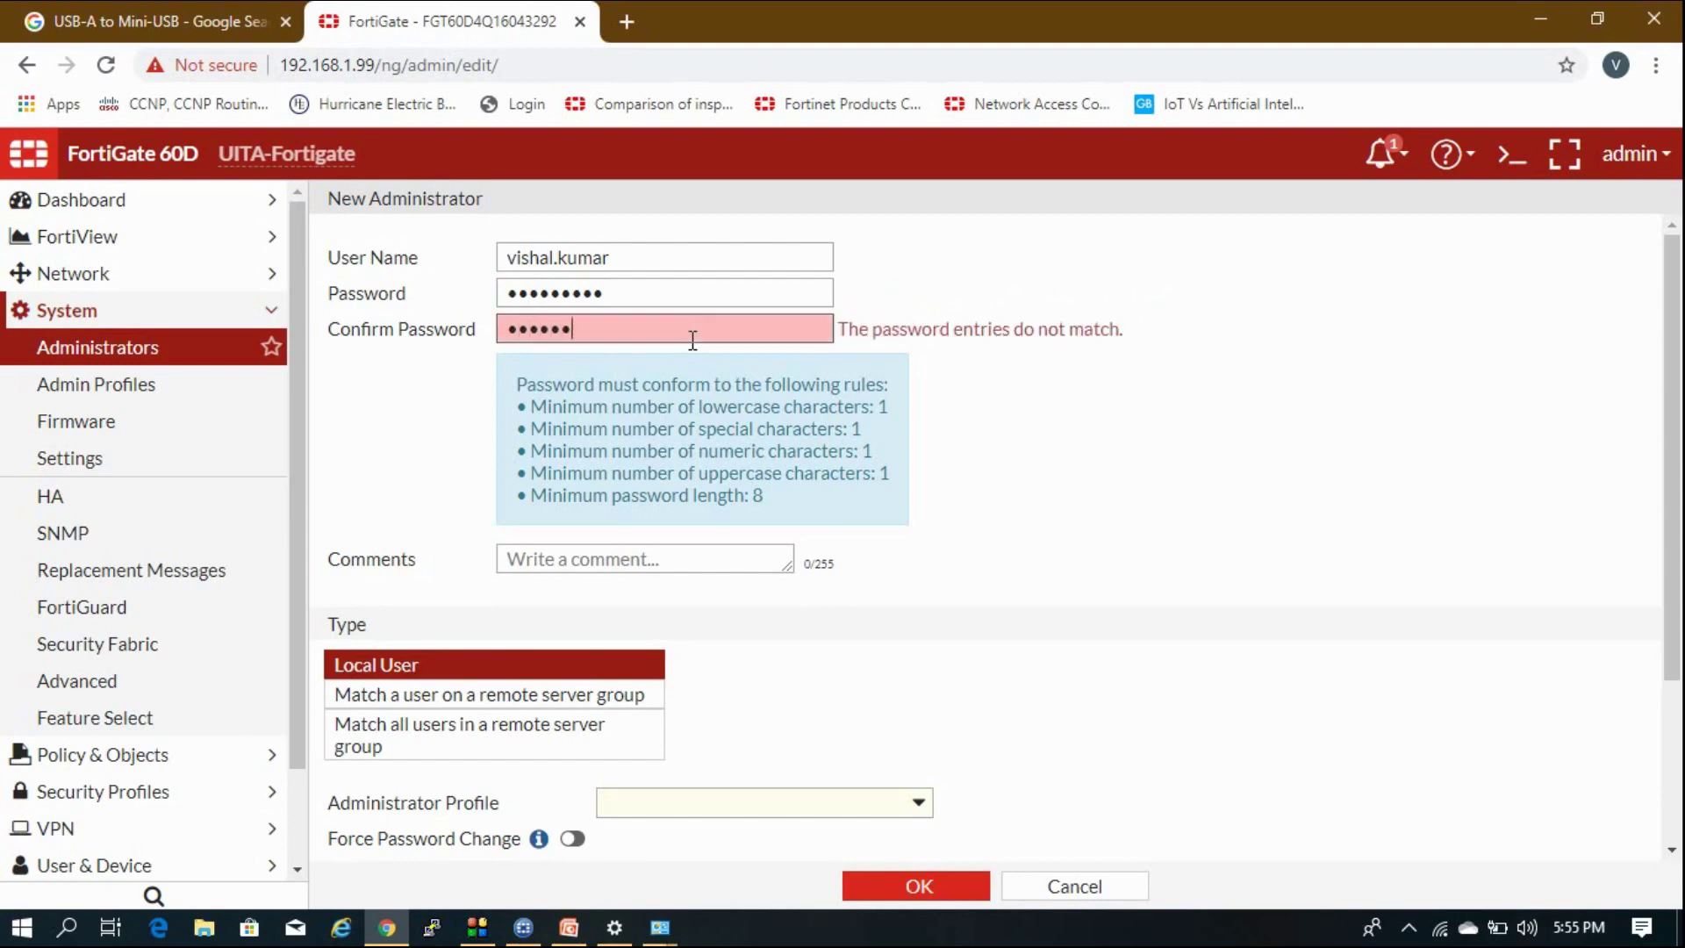
click(1272, 279)
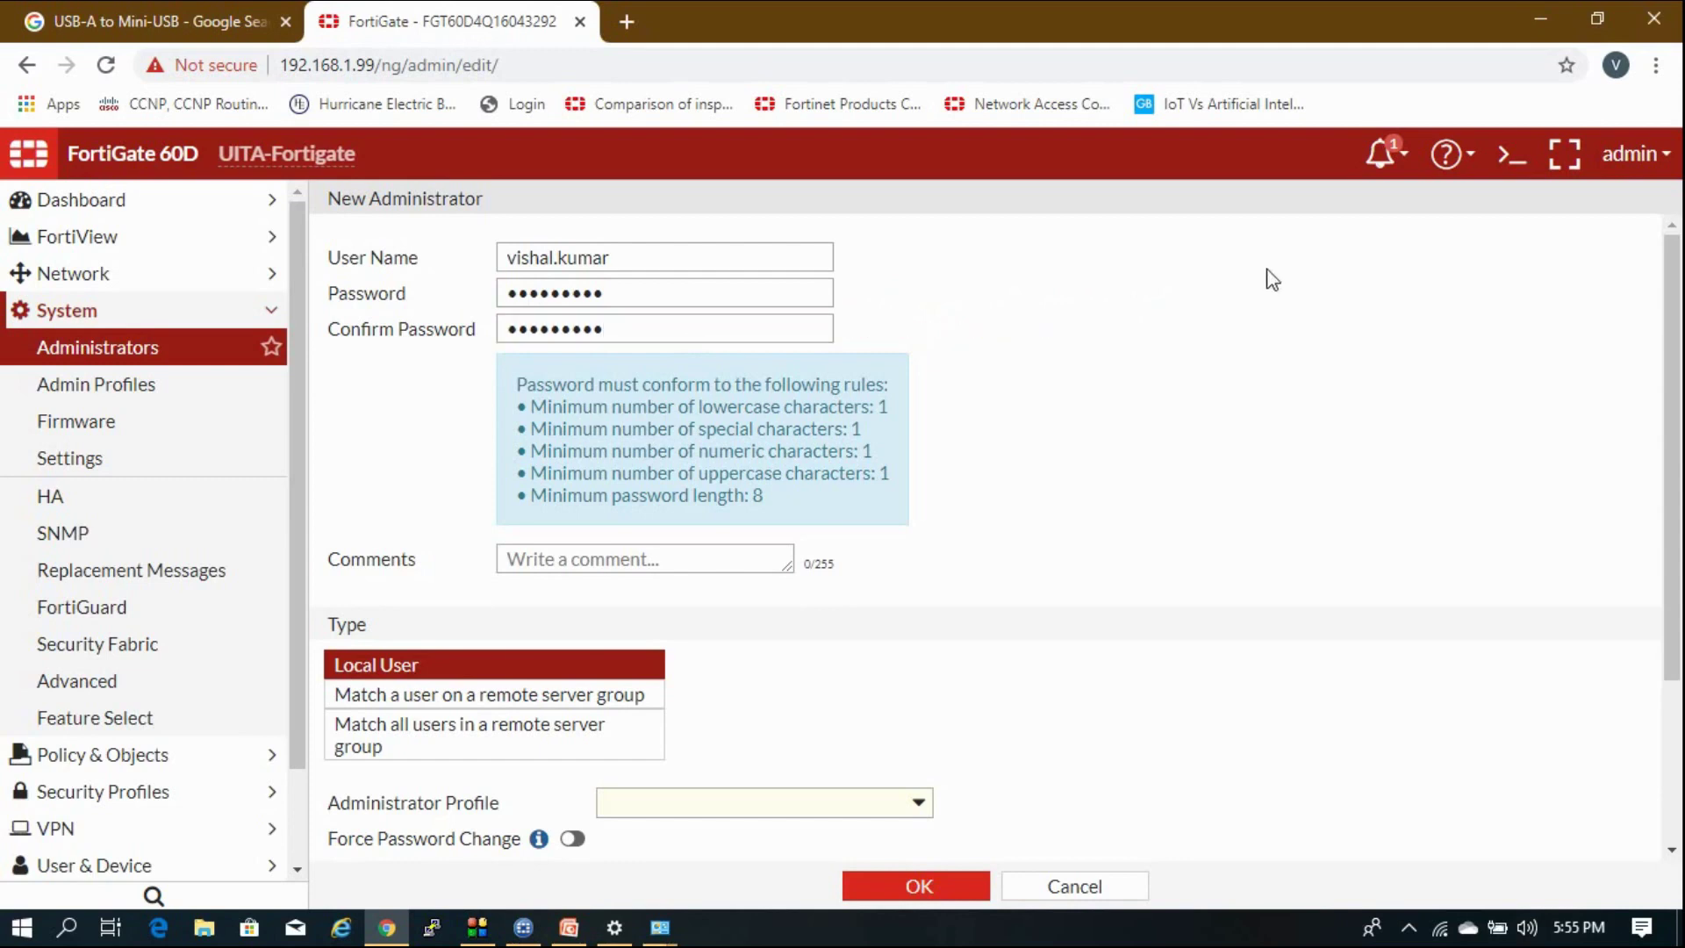
Cancel the new administrator form and collapse the System menu.
click(606, 288)
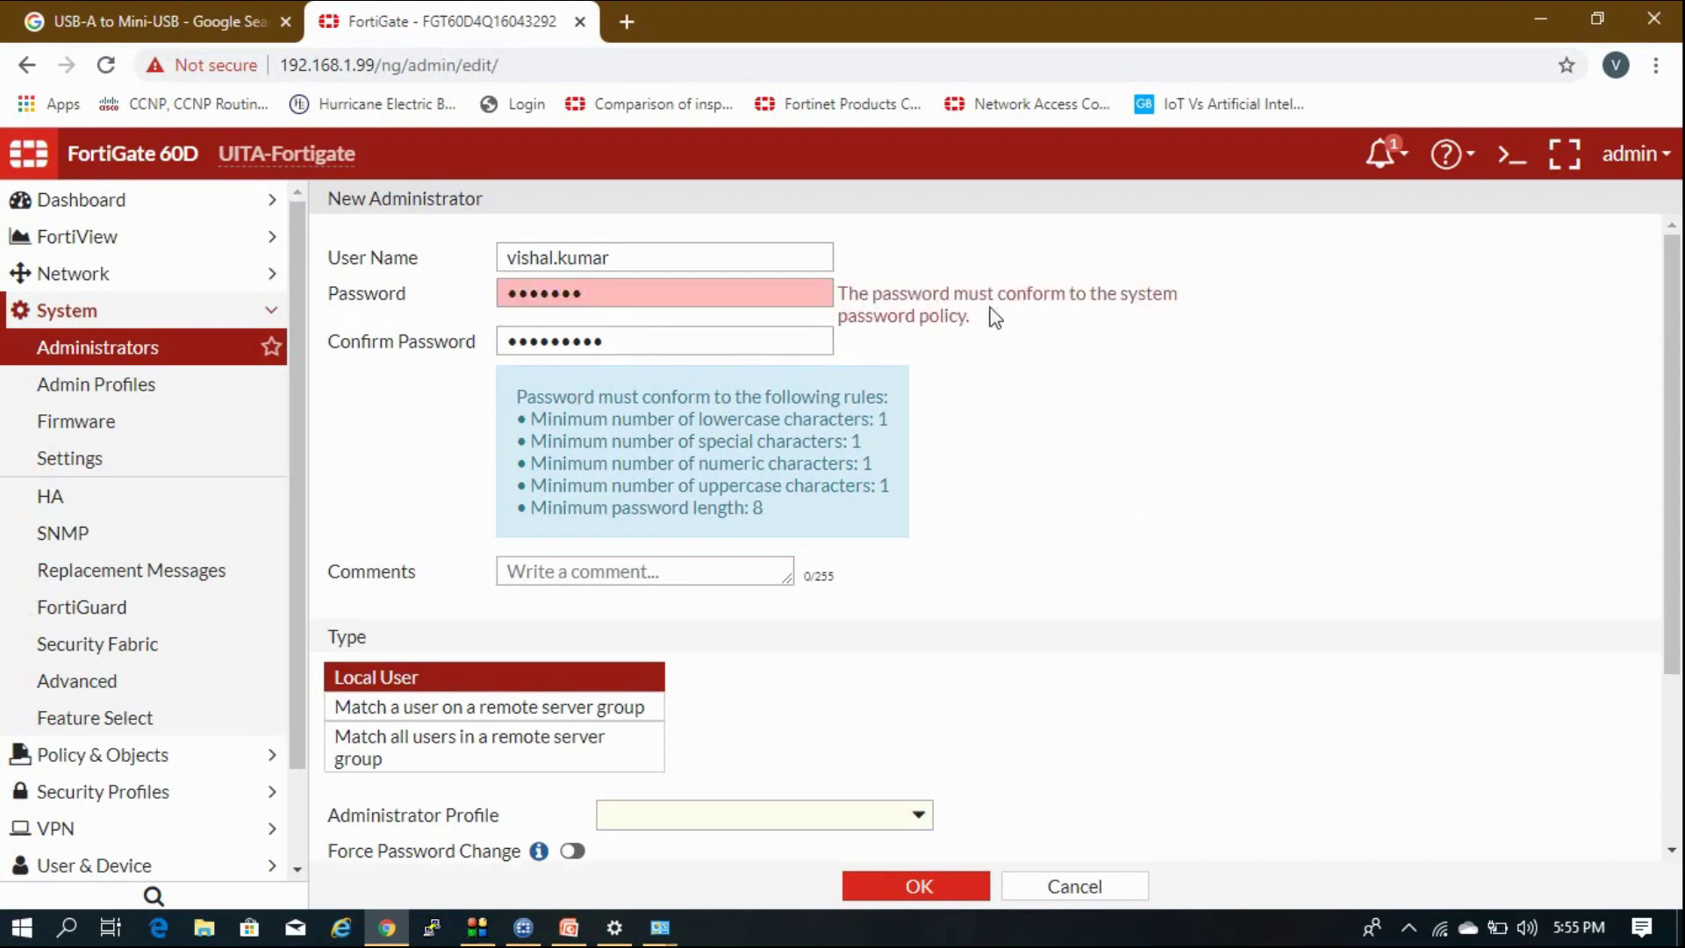
click(778, 293)
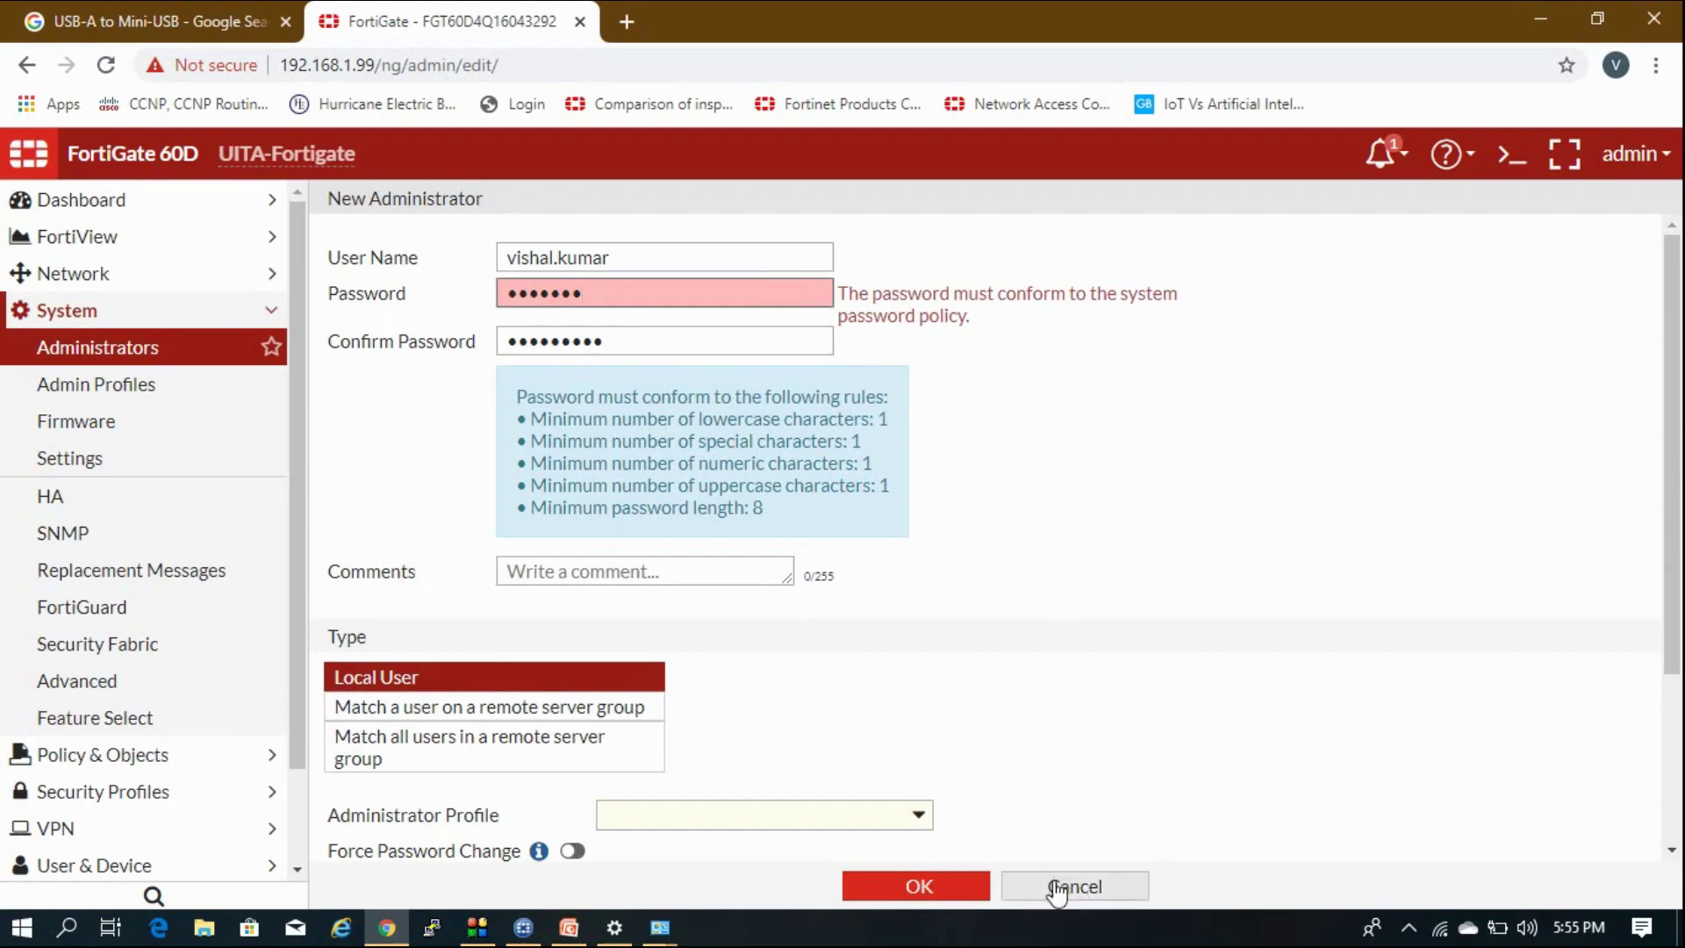
click(1057, 888)
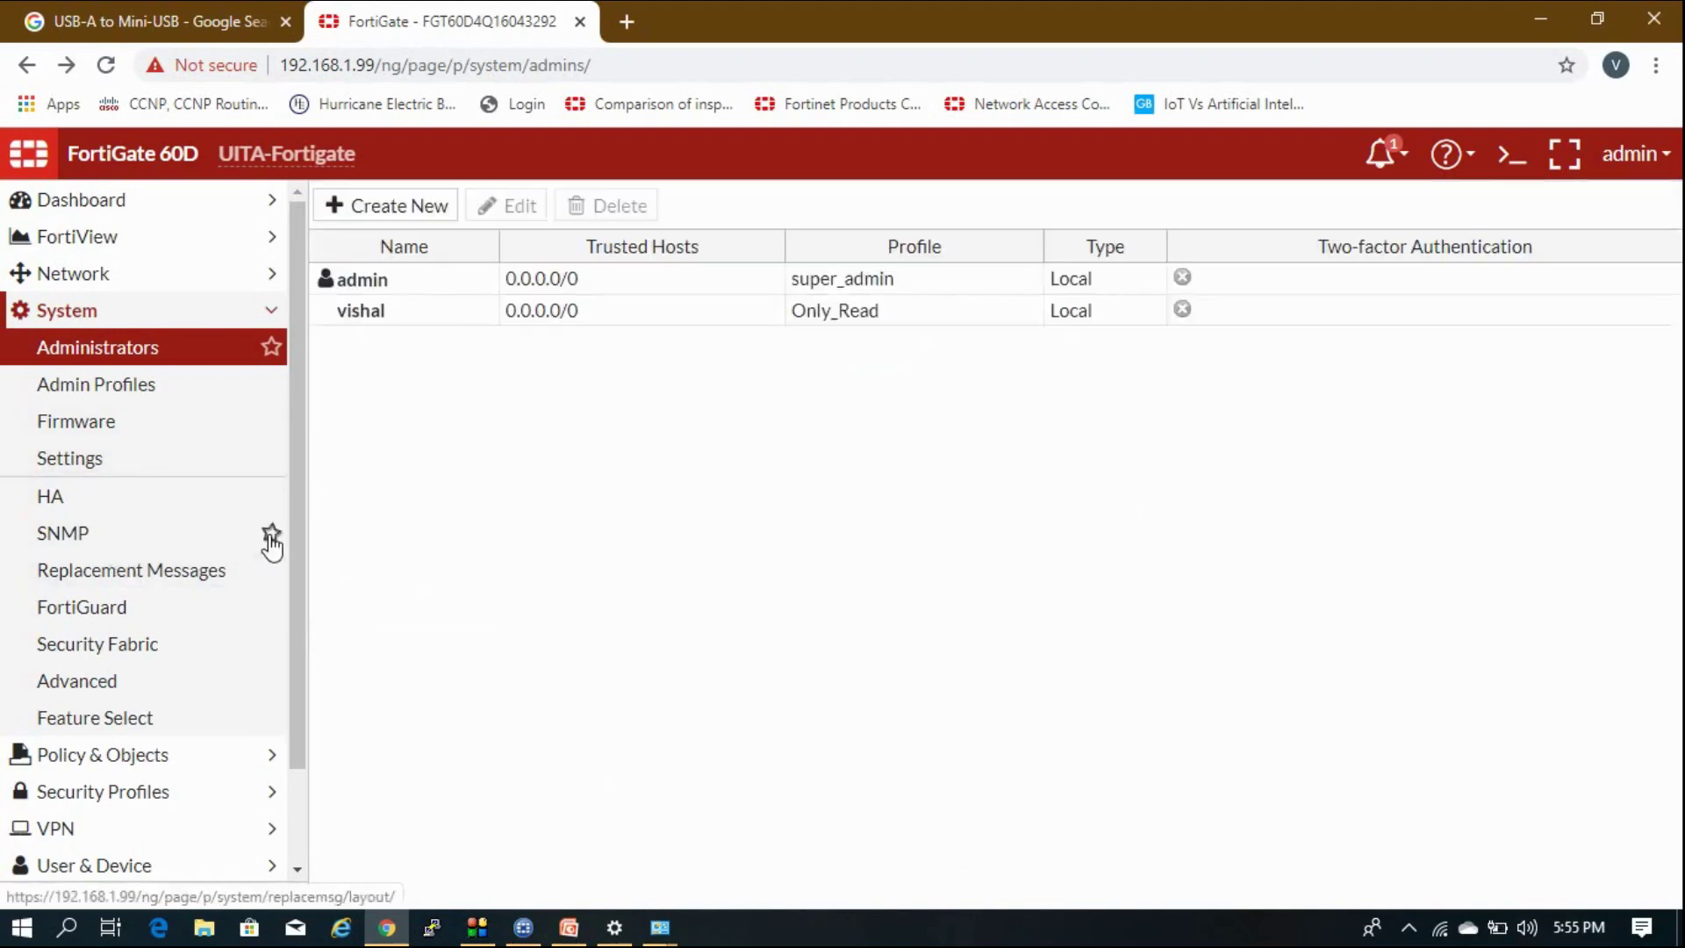
click(268, 316)
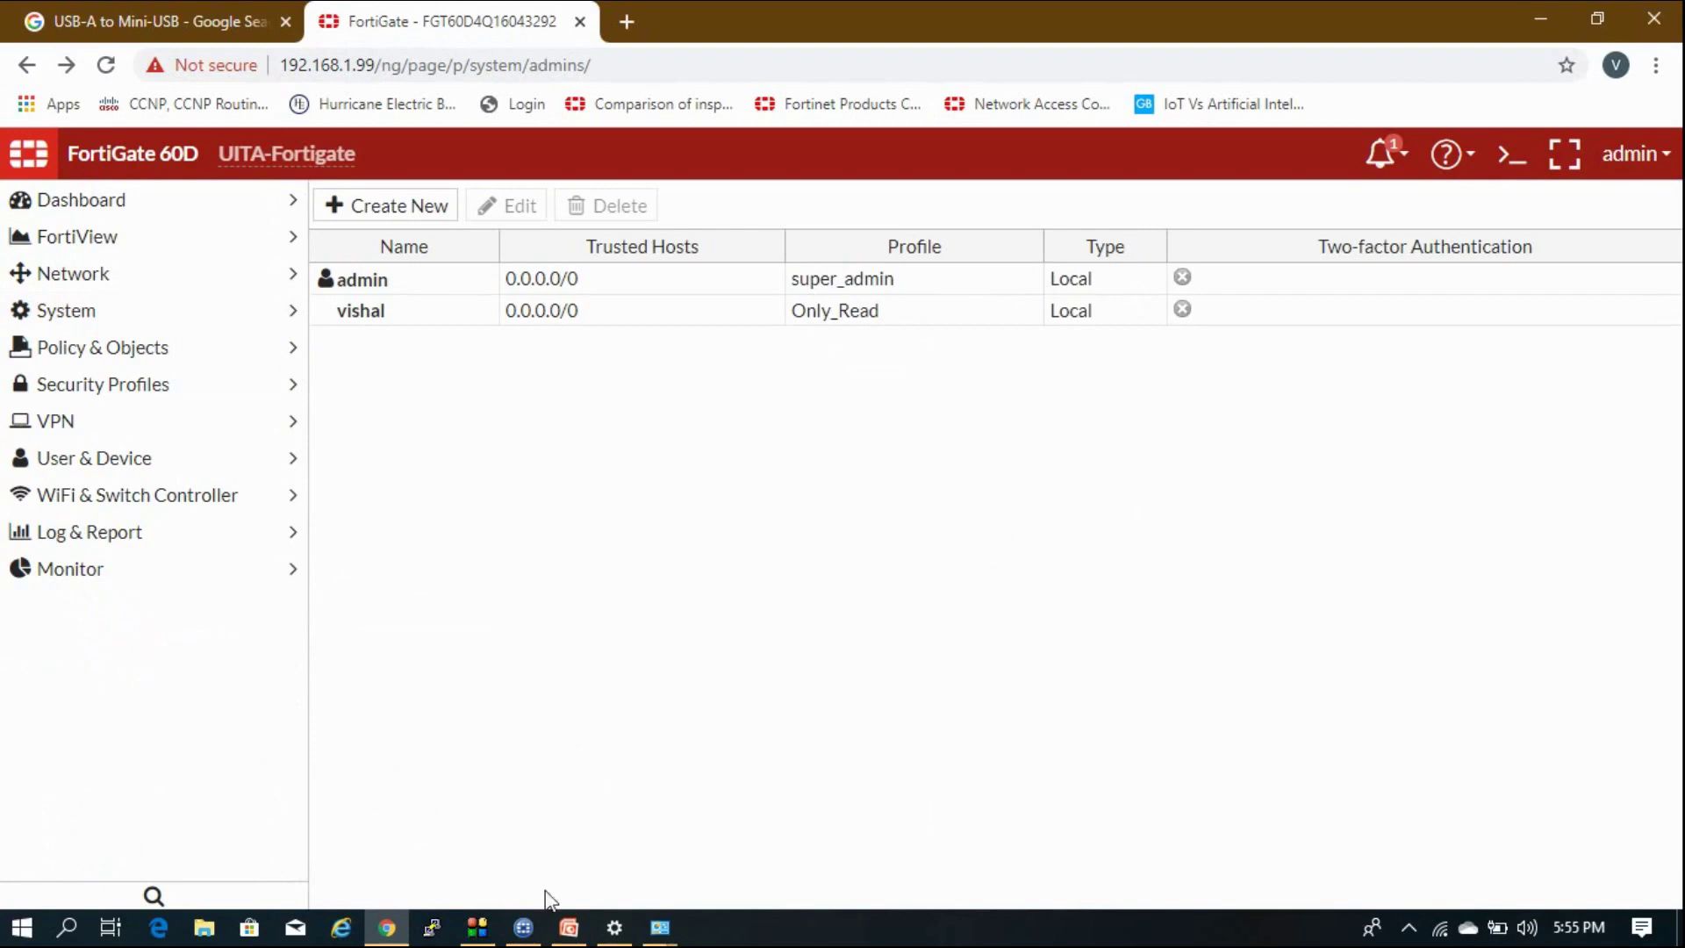
Switch to PowerPoint showing slide 2, the Lab # 2 Hardware Firewall Fortigate agenda.
click(569, 927)
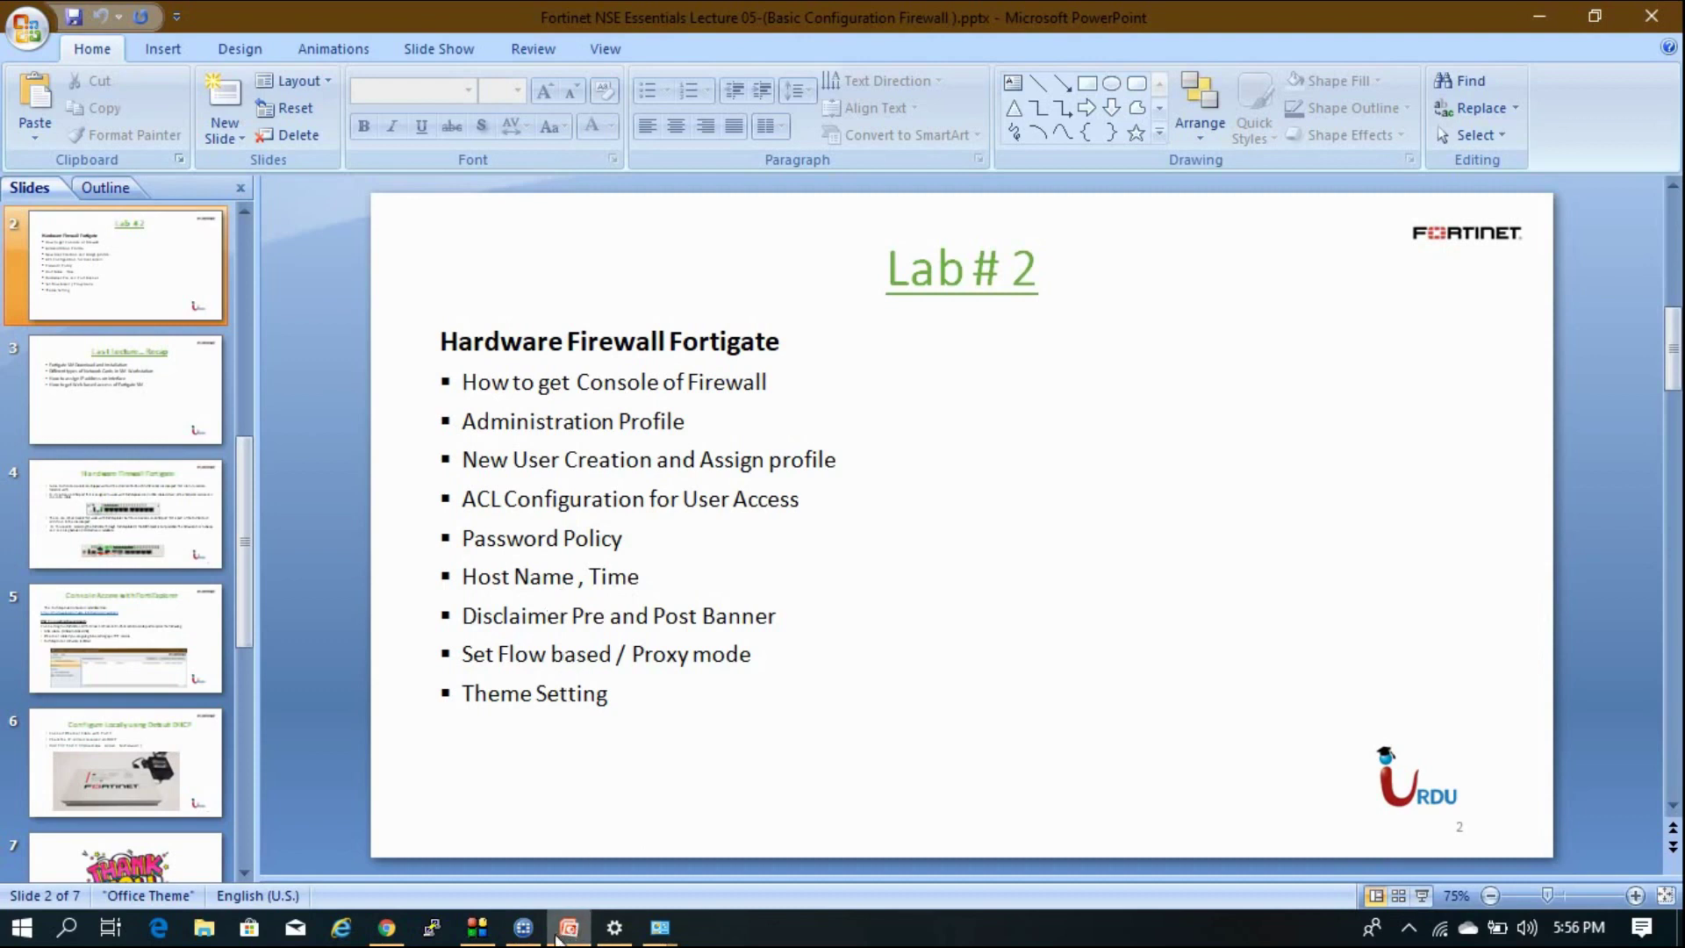
mouse_move(557, 939)
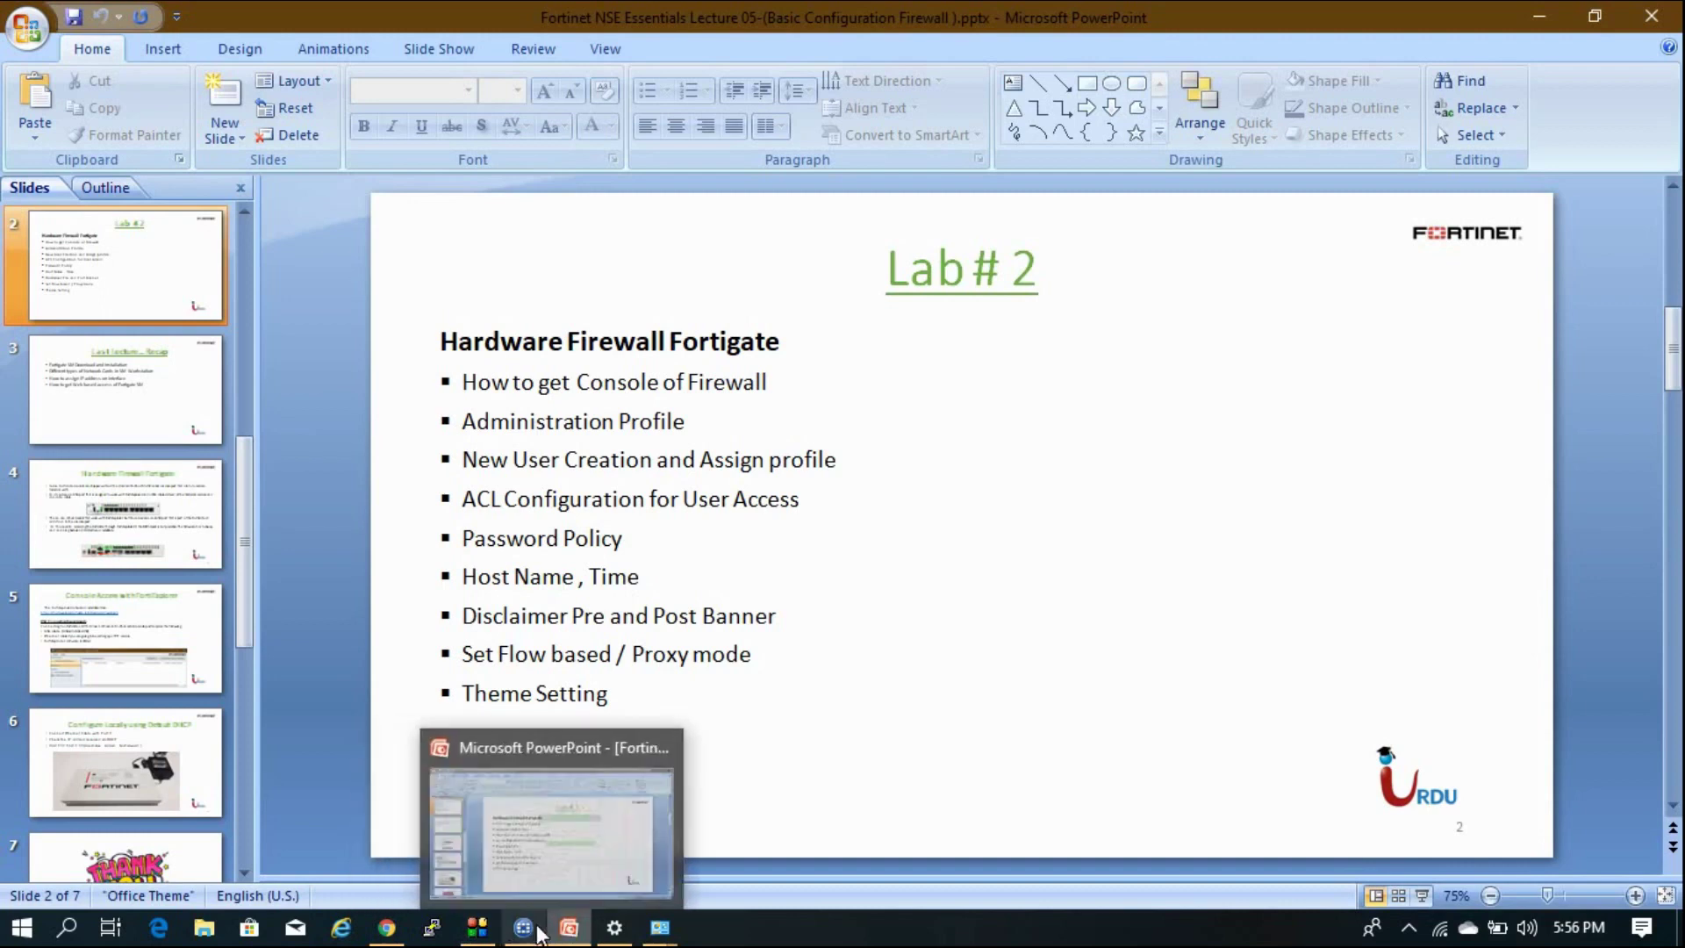
Back up the FortiGate configuration to the Local PC via admin > Configuration > Backup.
click(387, 927)
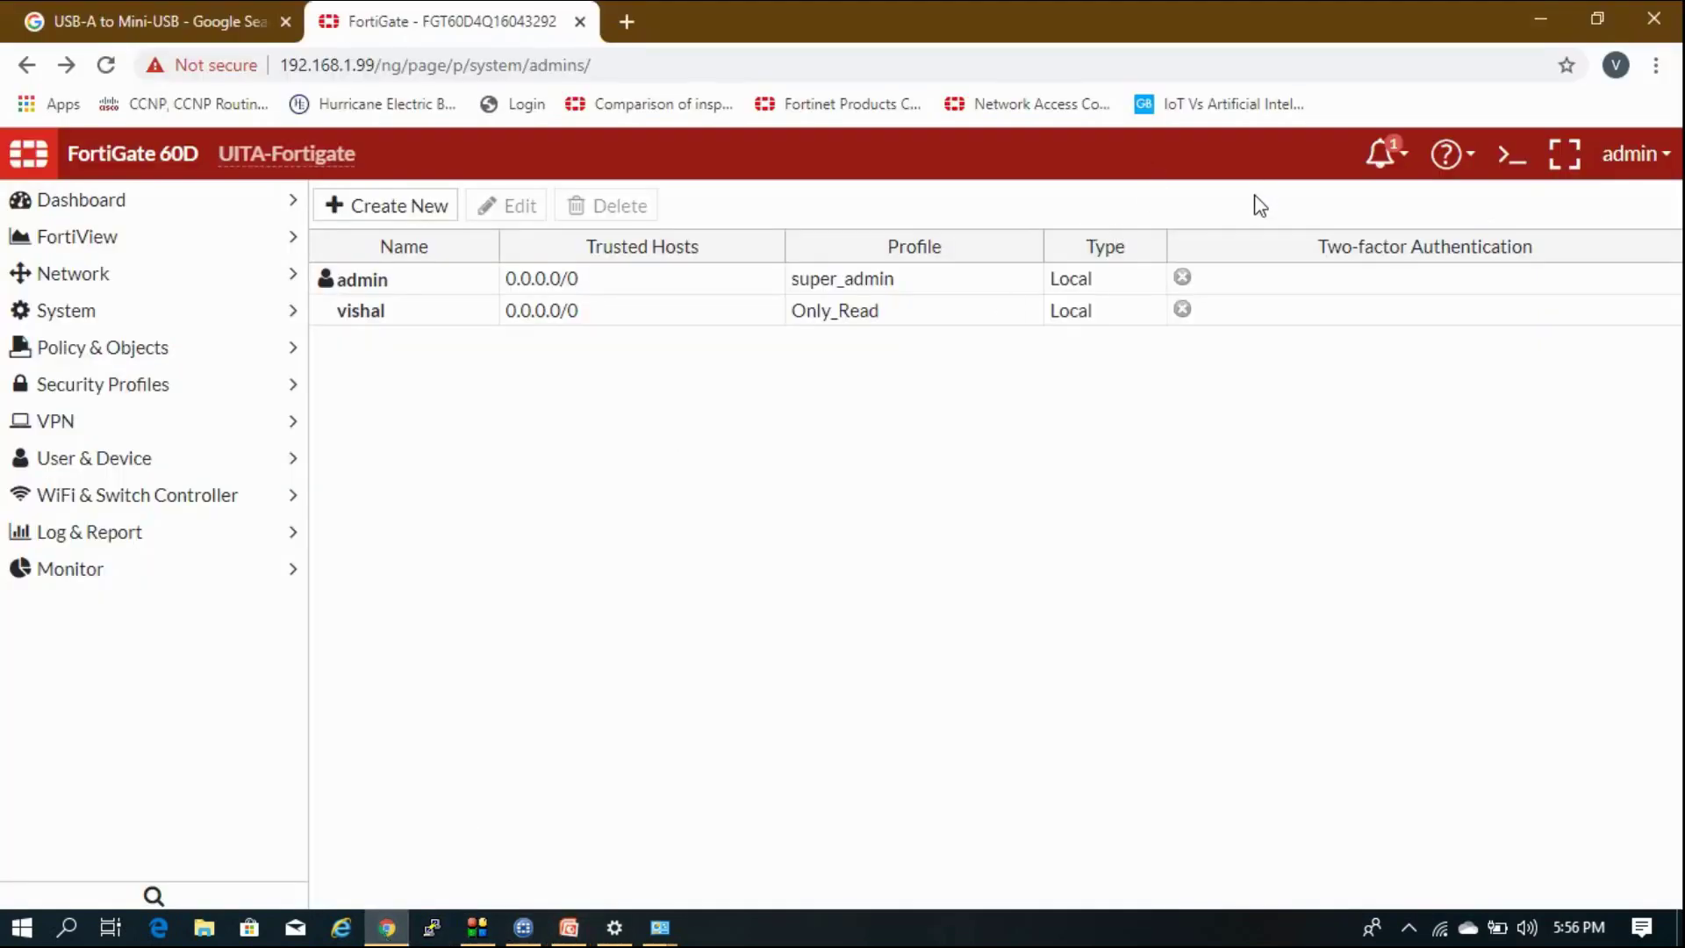
click(1629, 158)
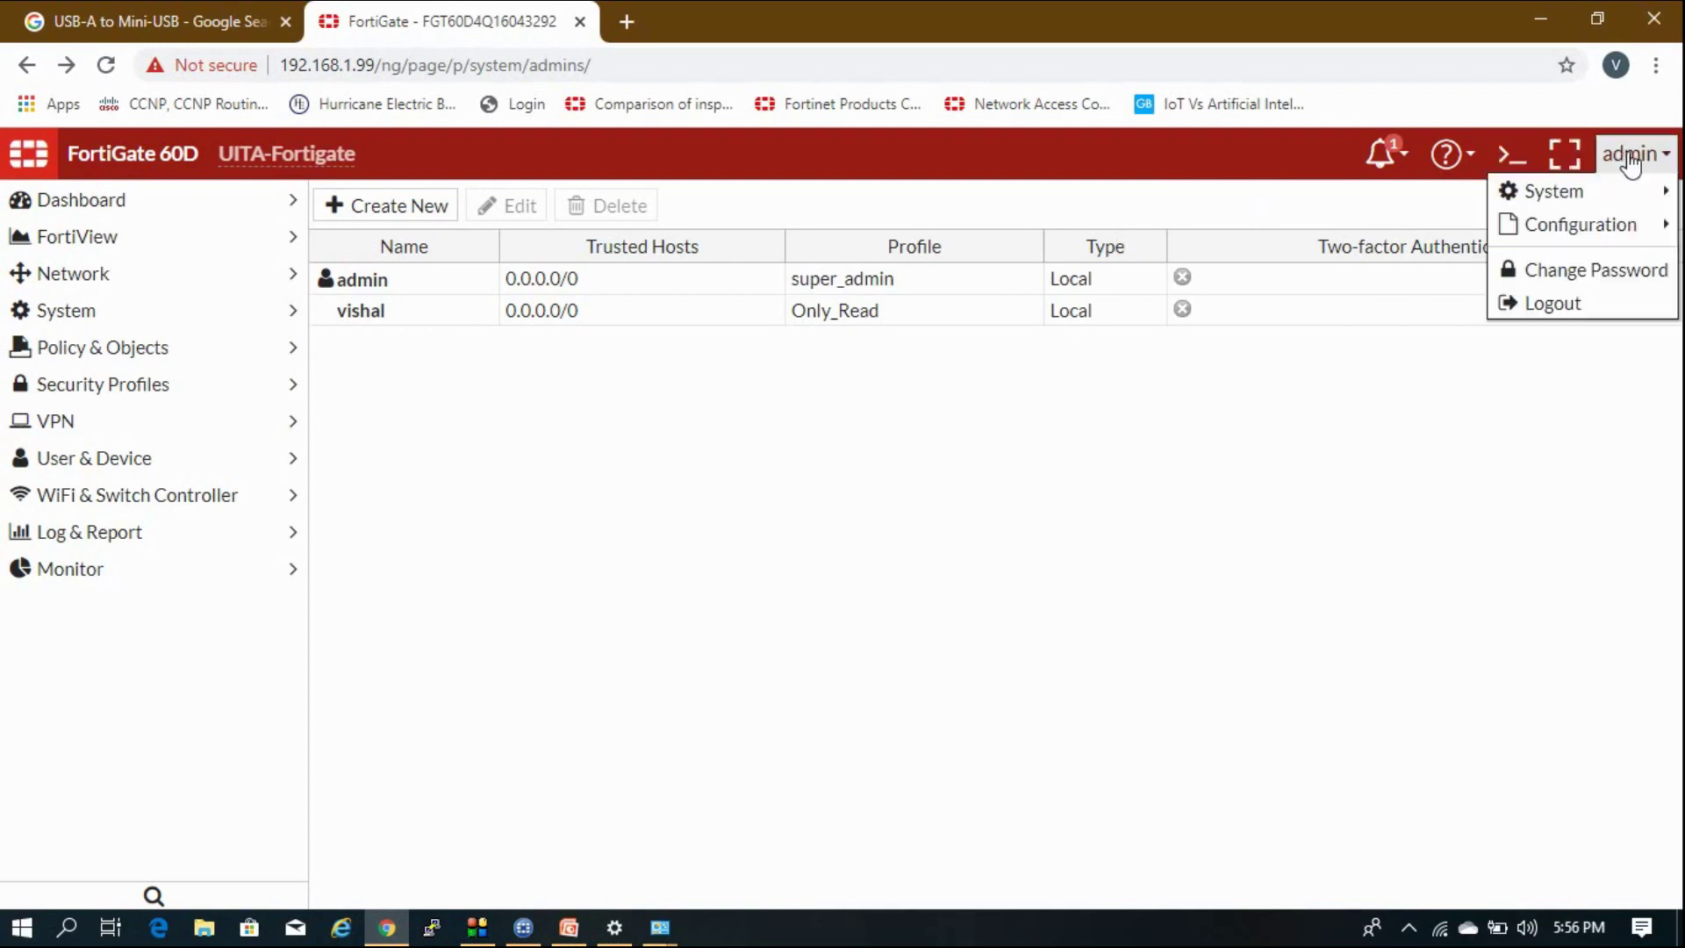
mouse_move(1625, 191)
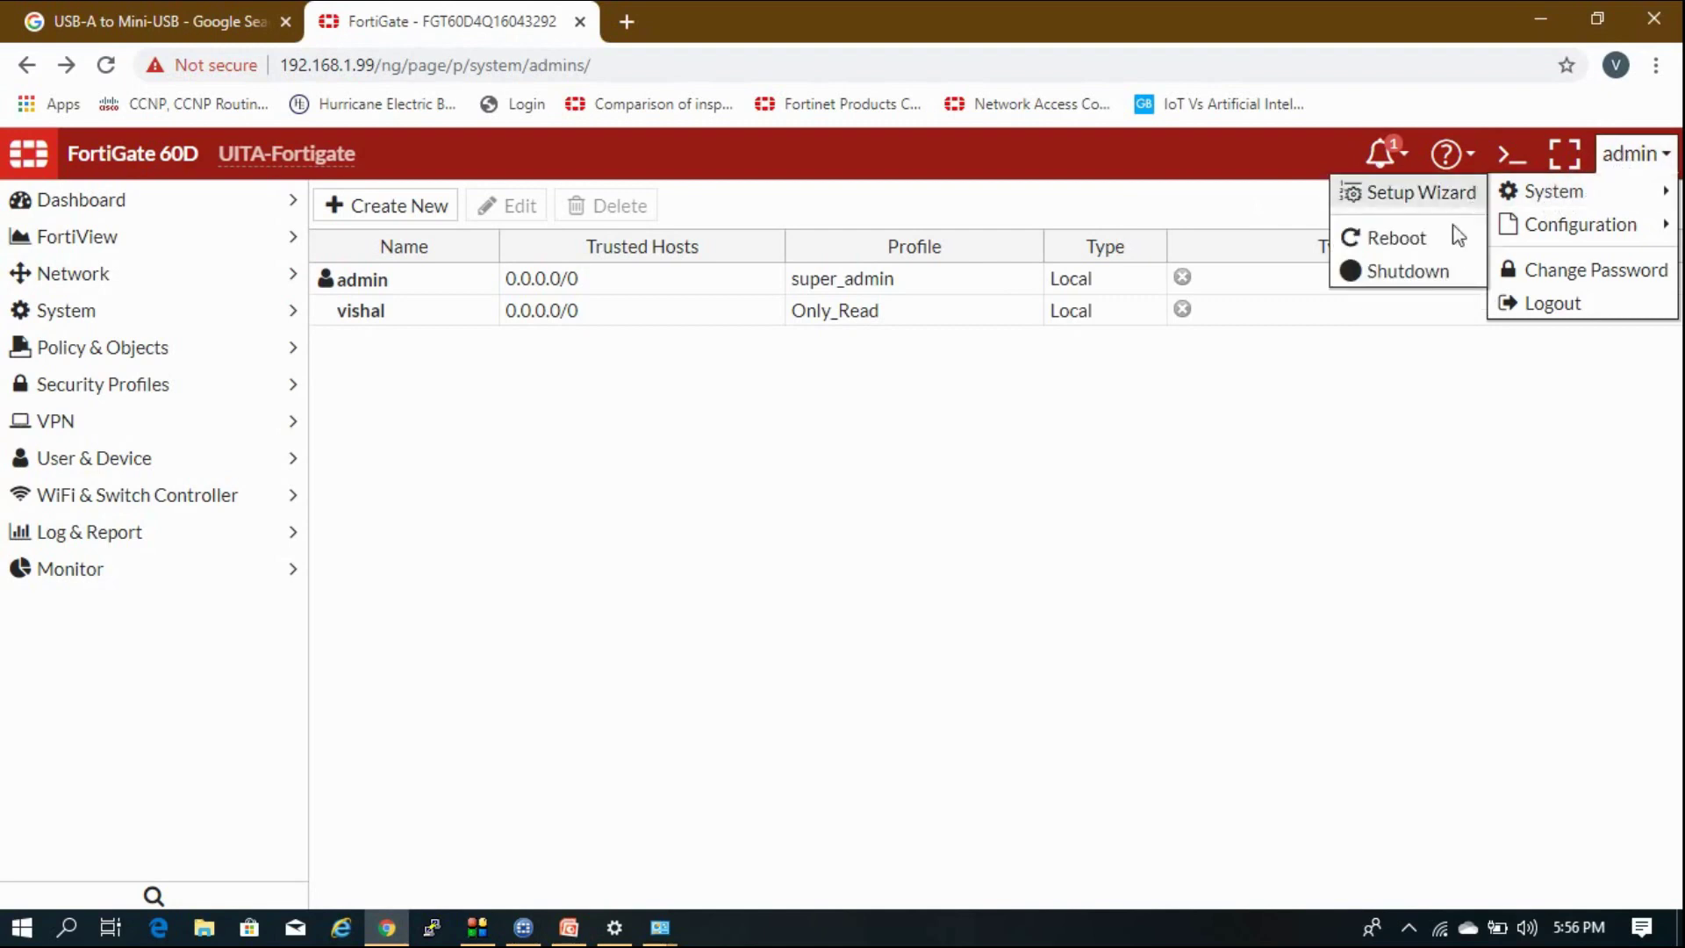
mouse_move(1587, 245)
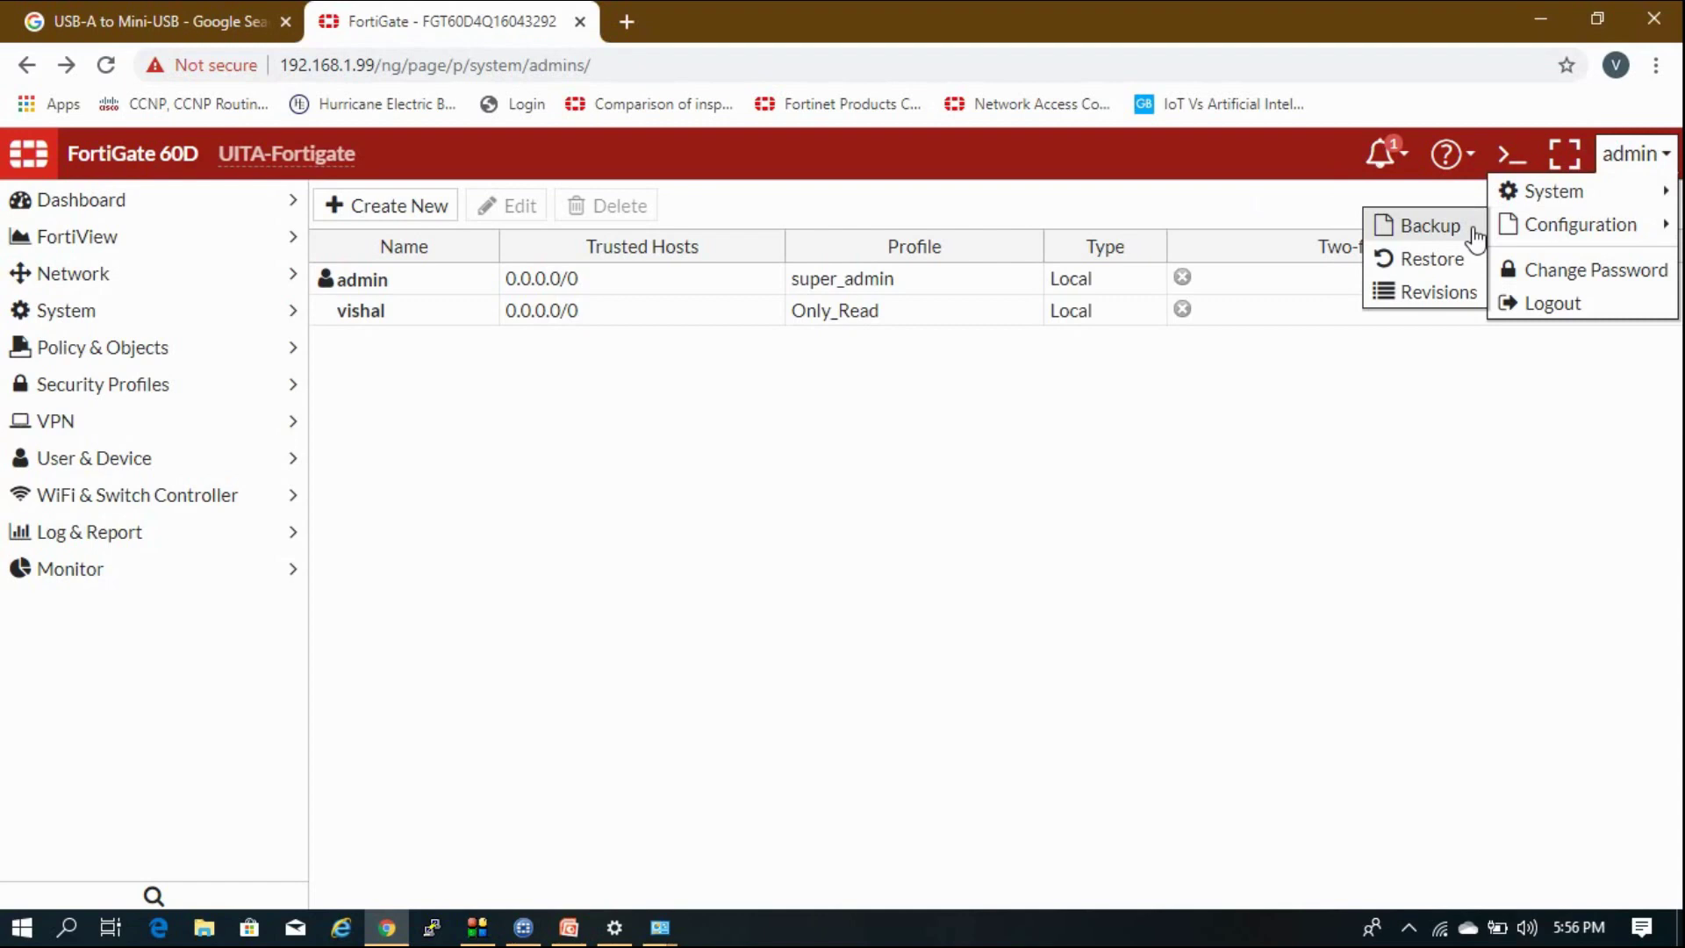
click(1413, 471)
click(1603, 173)
mouse_move(1590, 236)
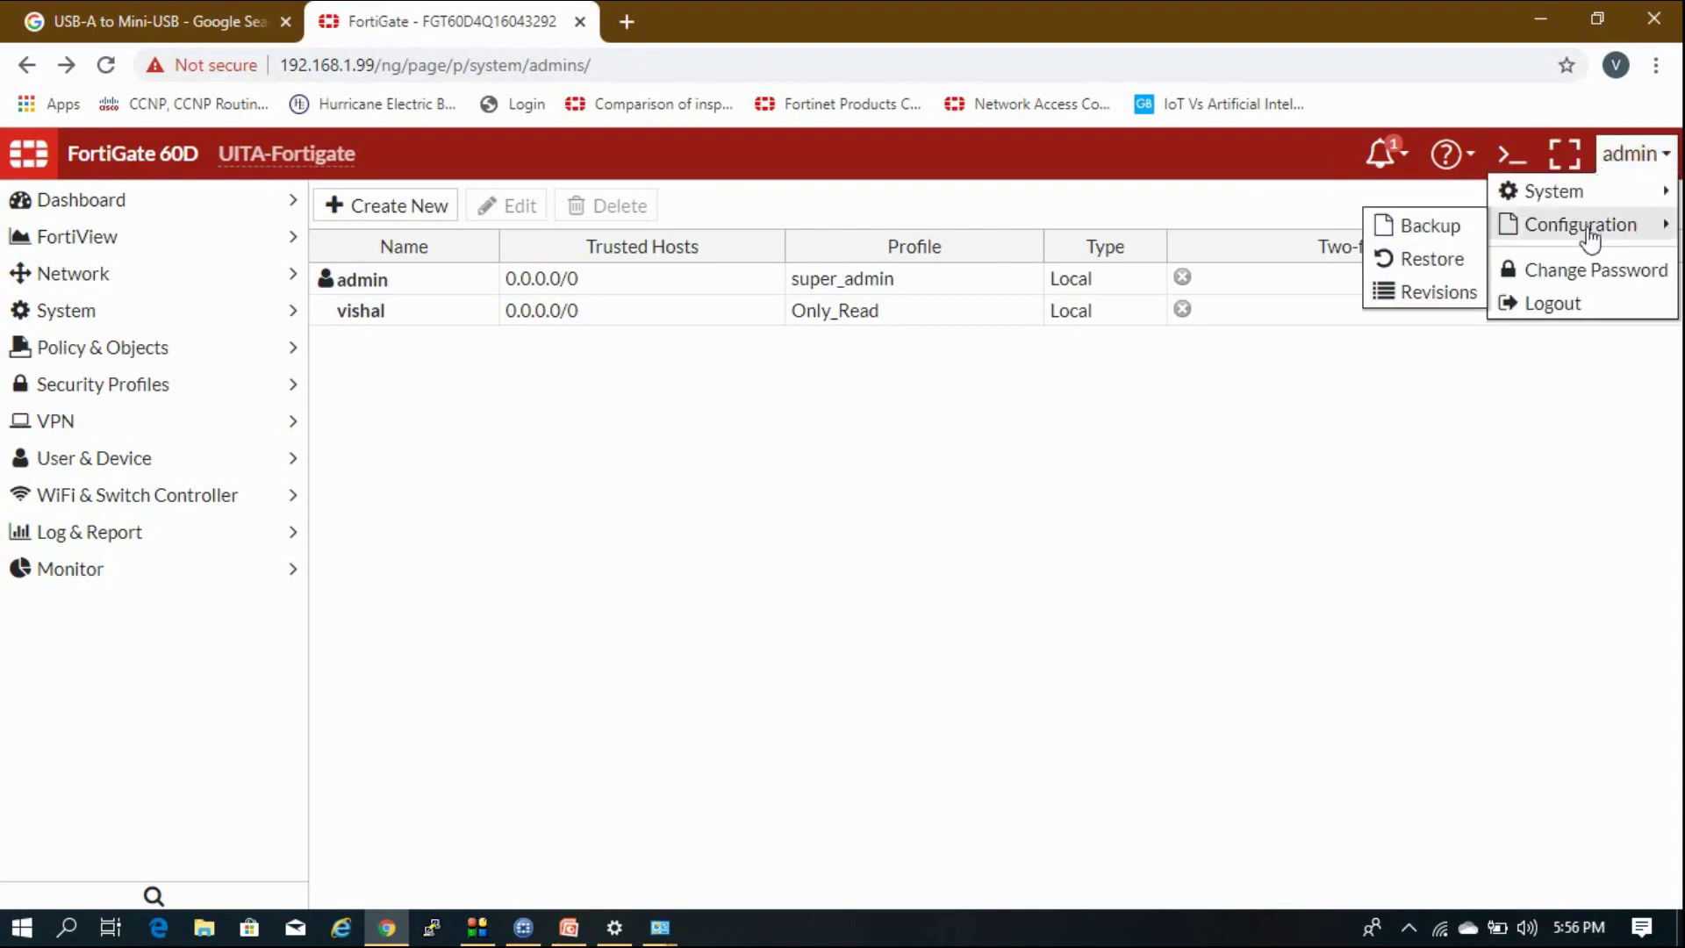
click(1460, 234)
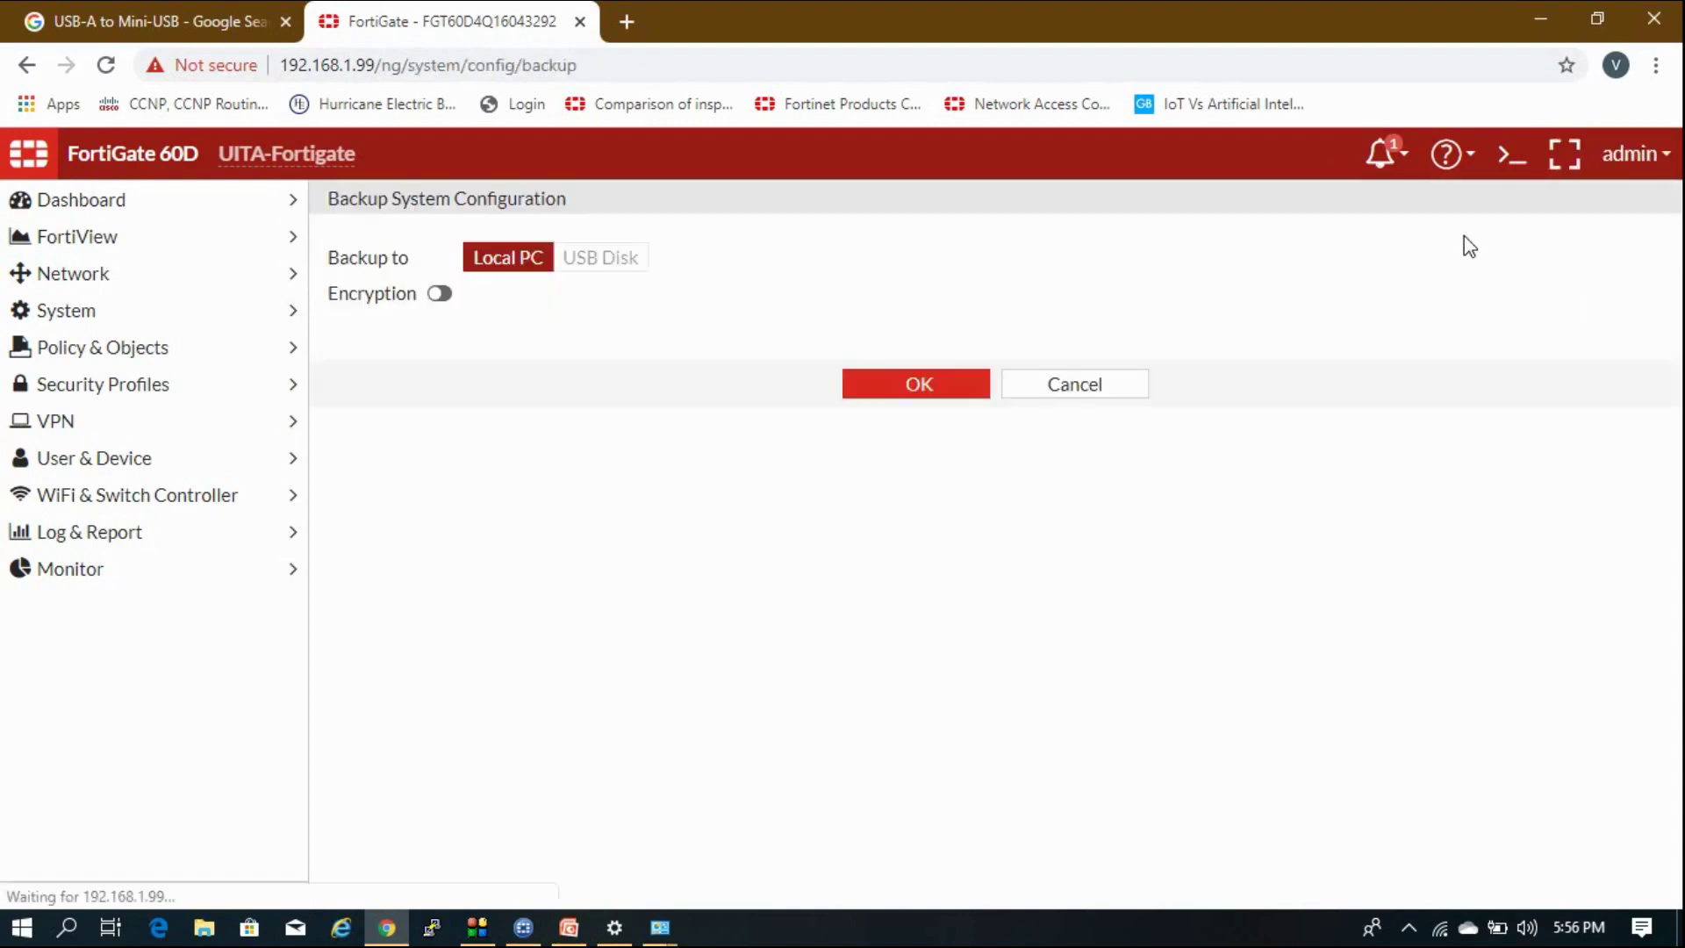
click(936, 393)
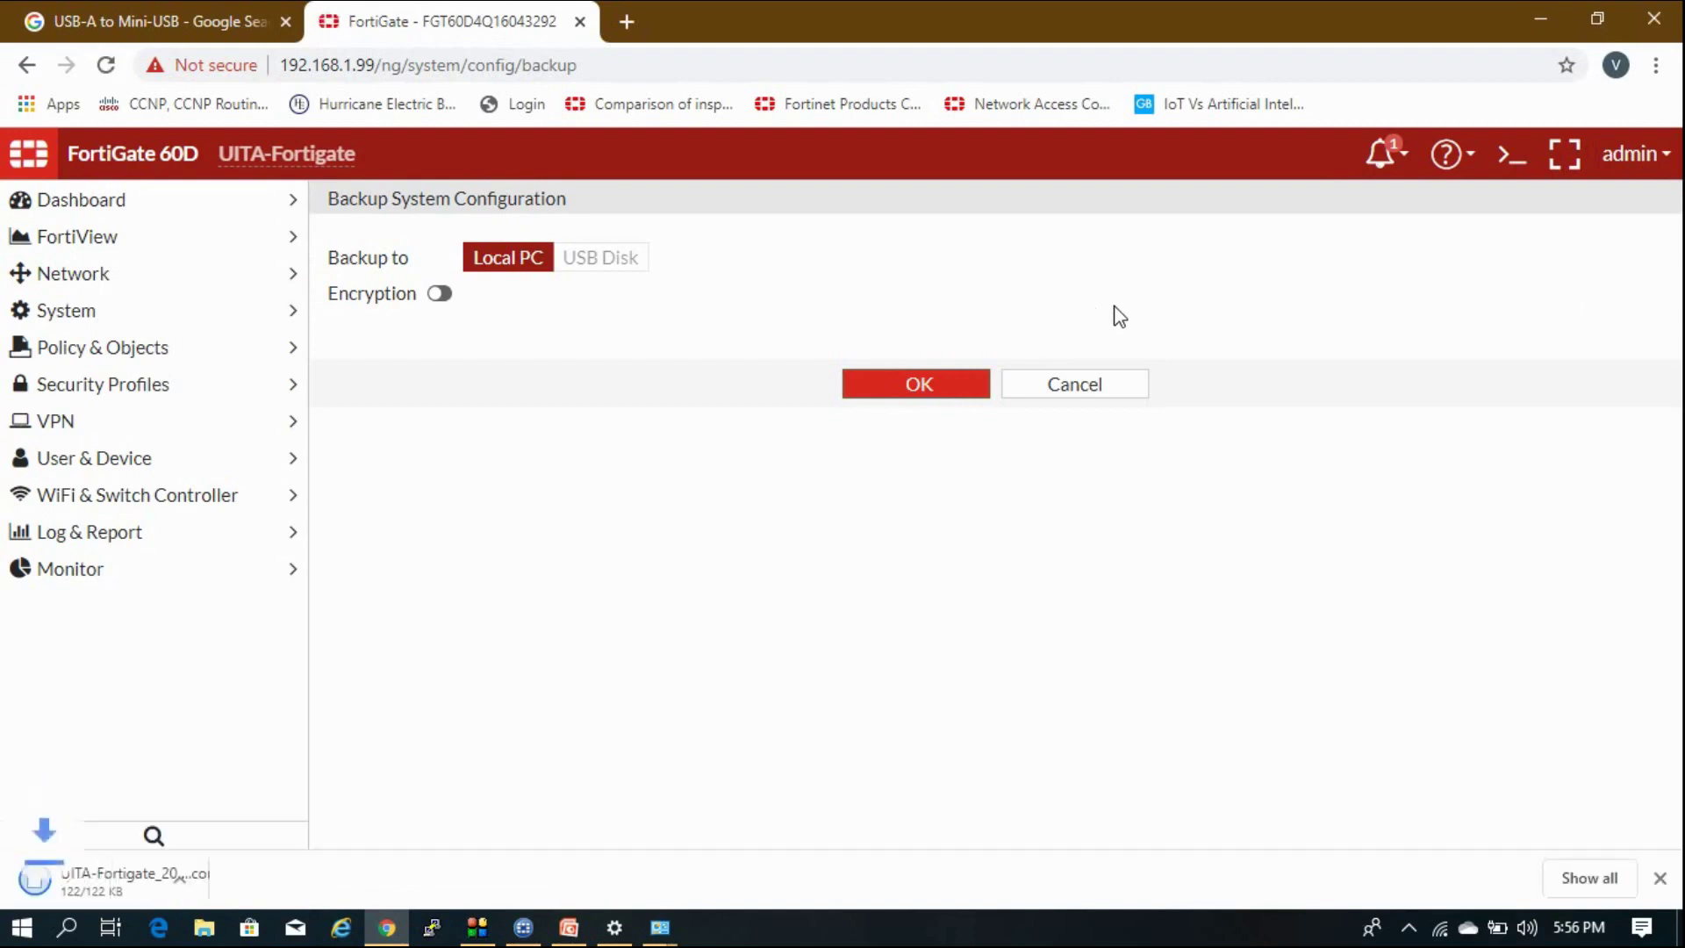
Open UITA-Fortigate_20200222_1813.conf in Notepad, scroll through it, and close it.
click(128, 872)
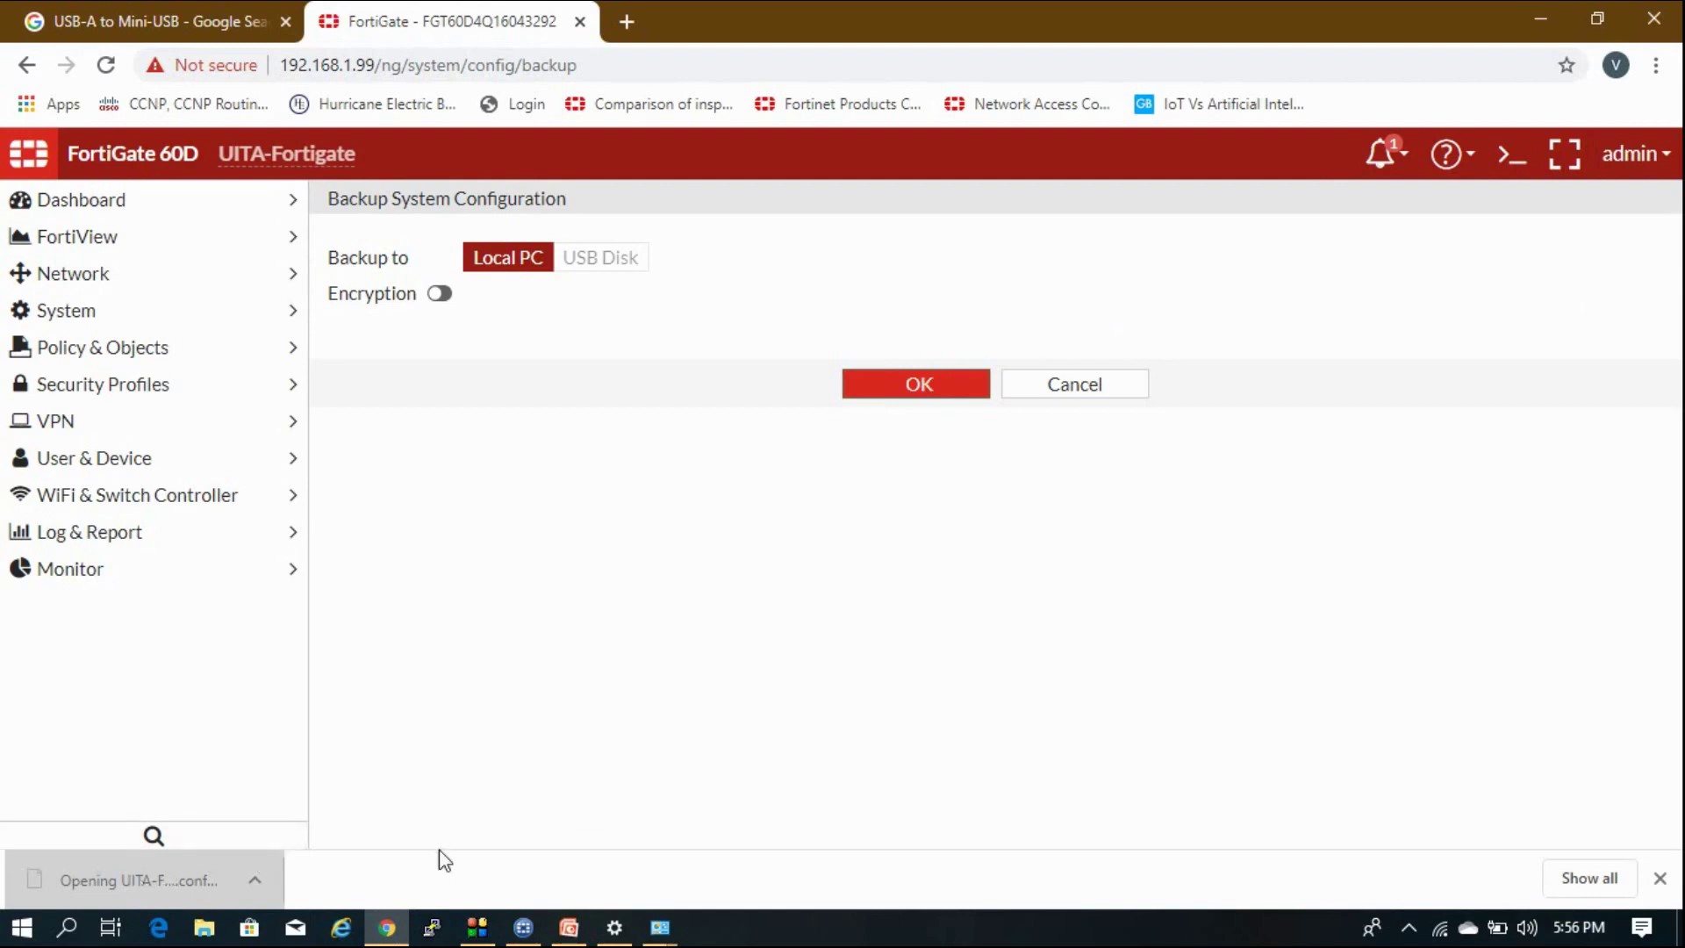
click(702, 399)
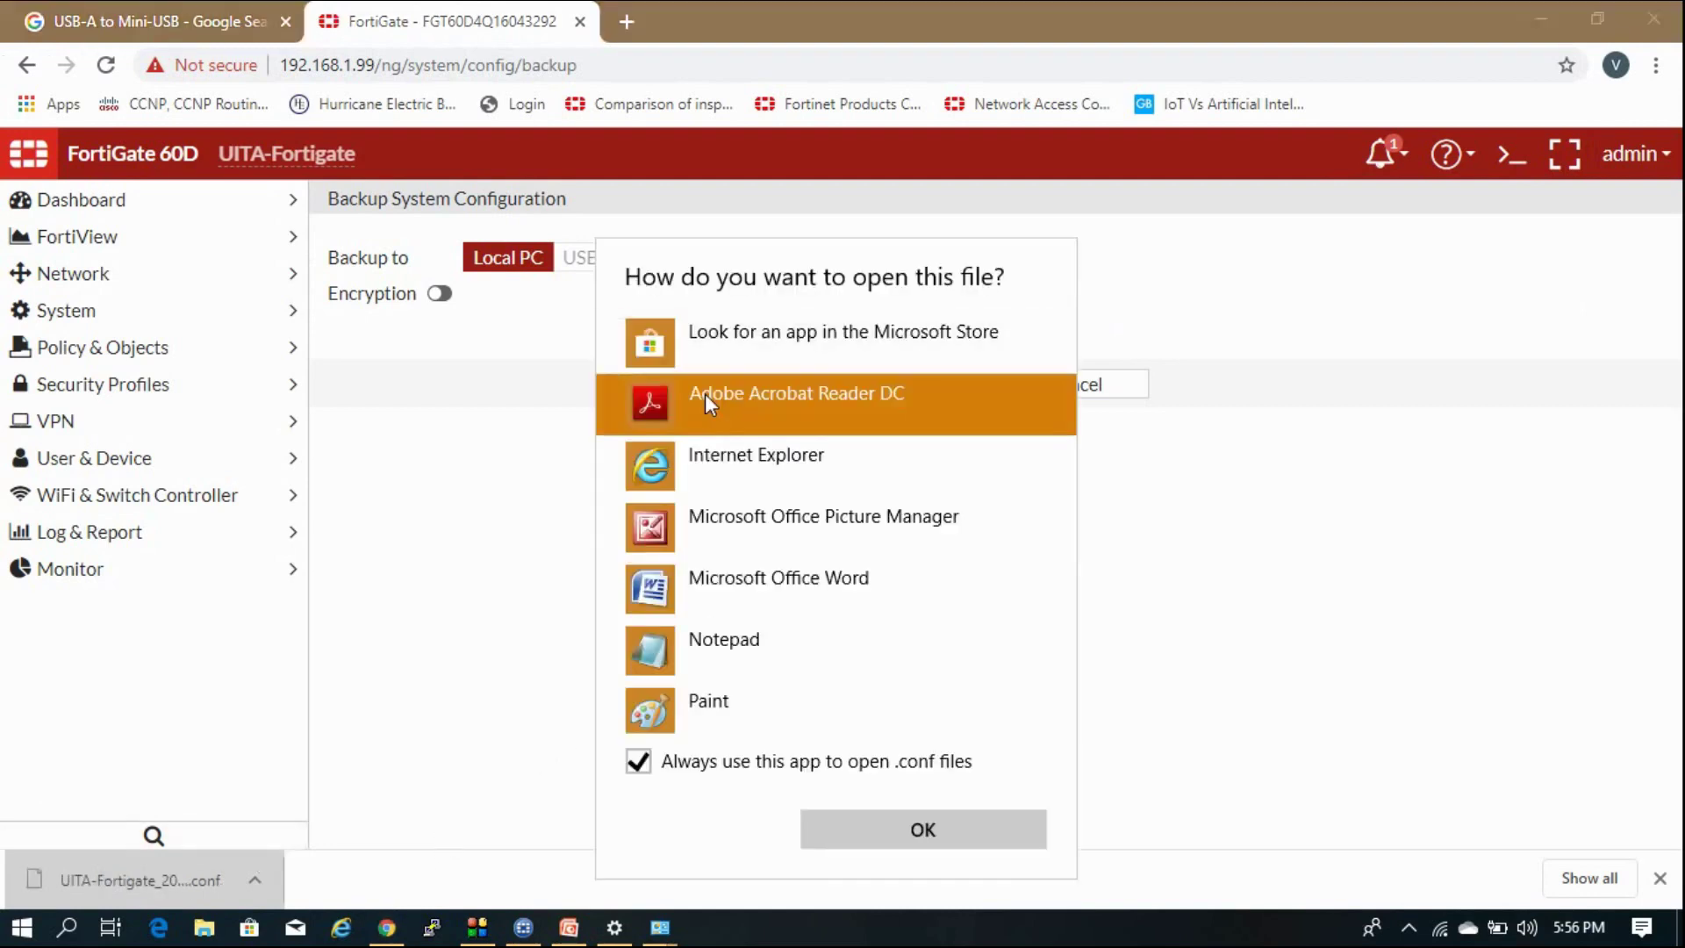
click(745, 651)
click(835, 832)
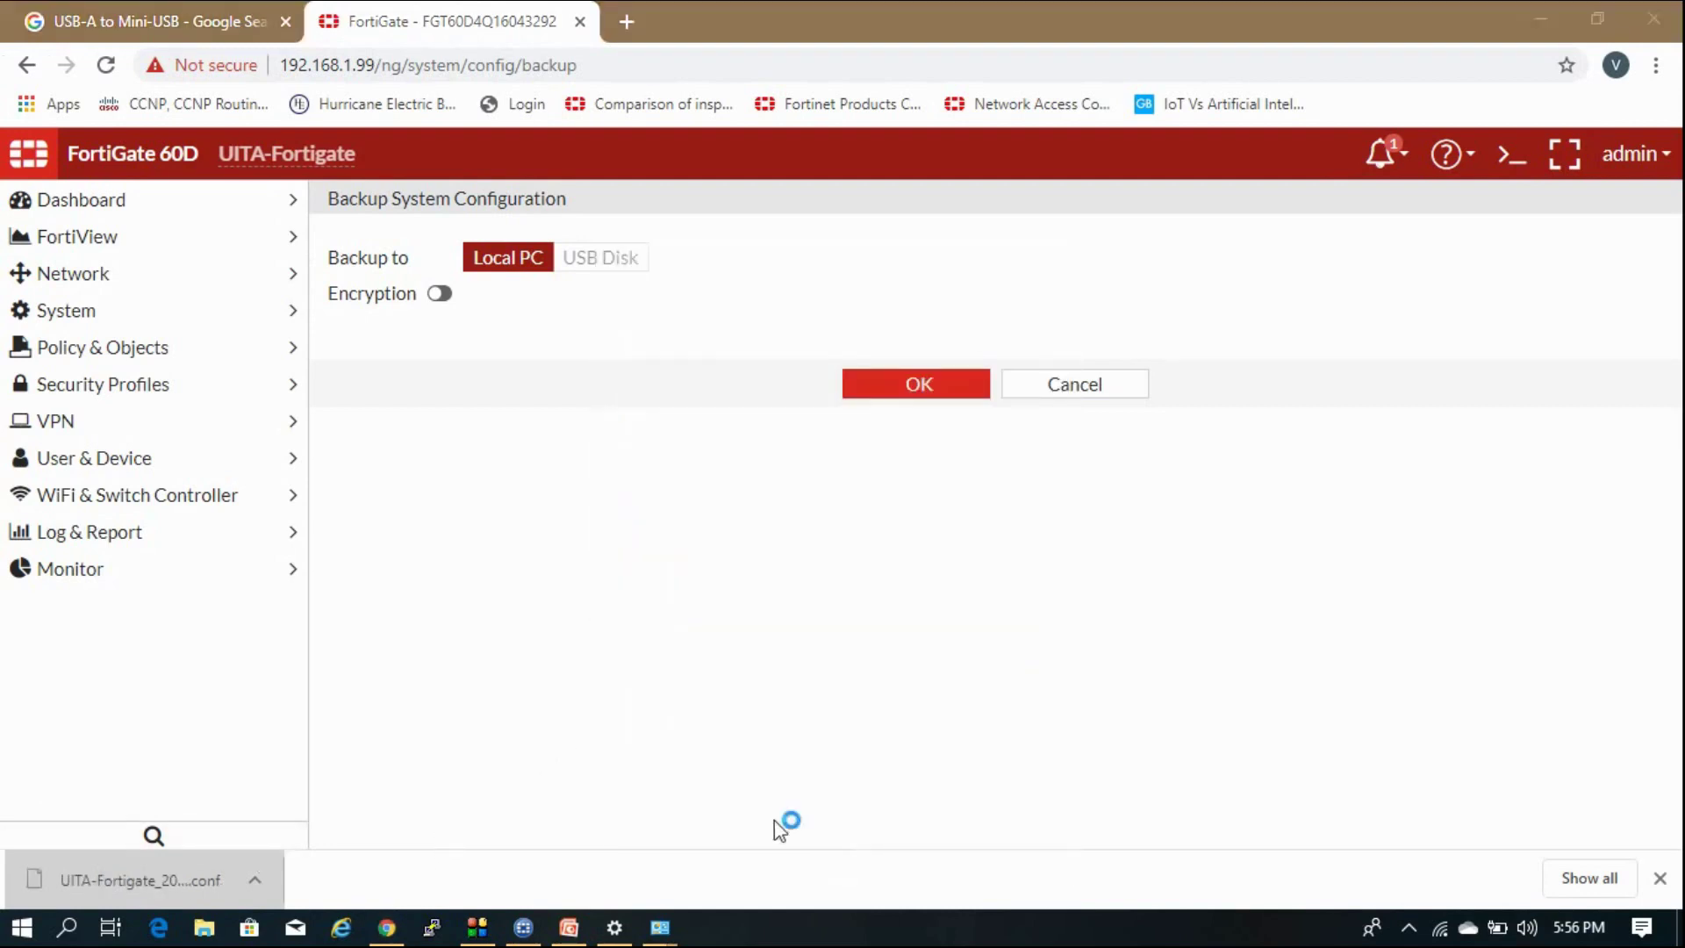
scroll(809, 496, down, 20)
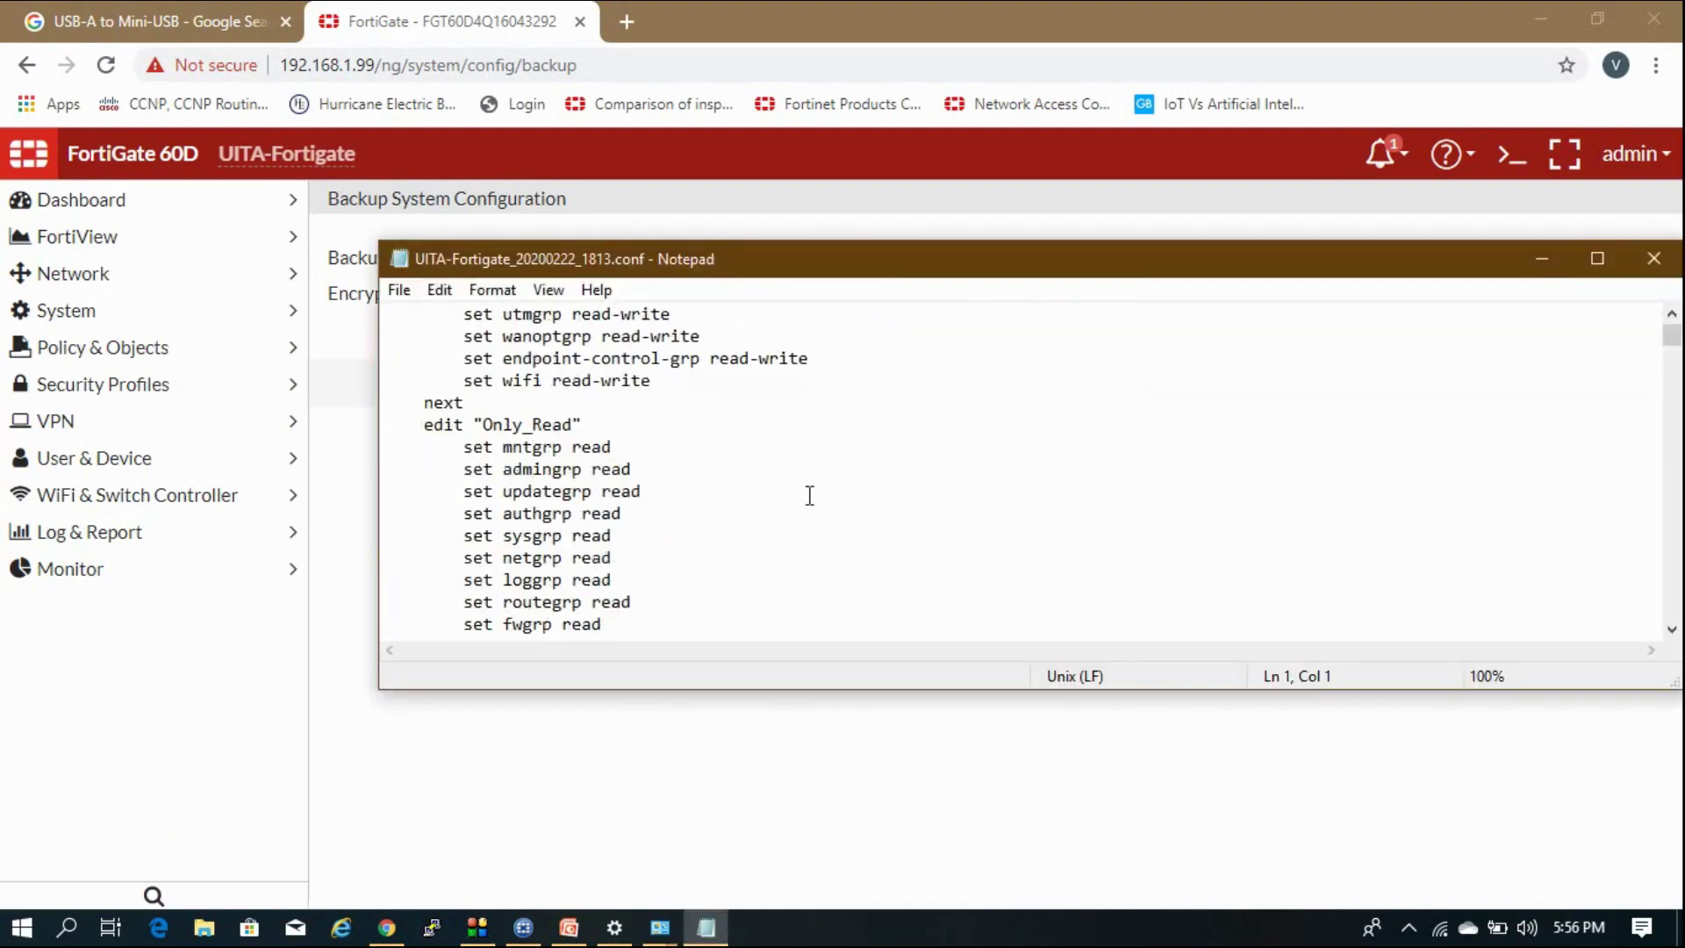
scroll(809, 496, down, 5)
click(1650, 258)
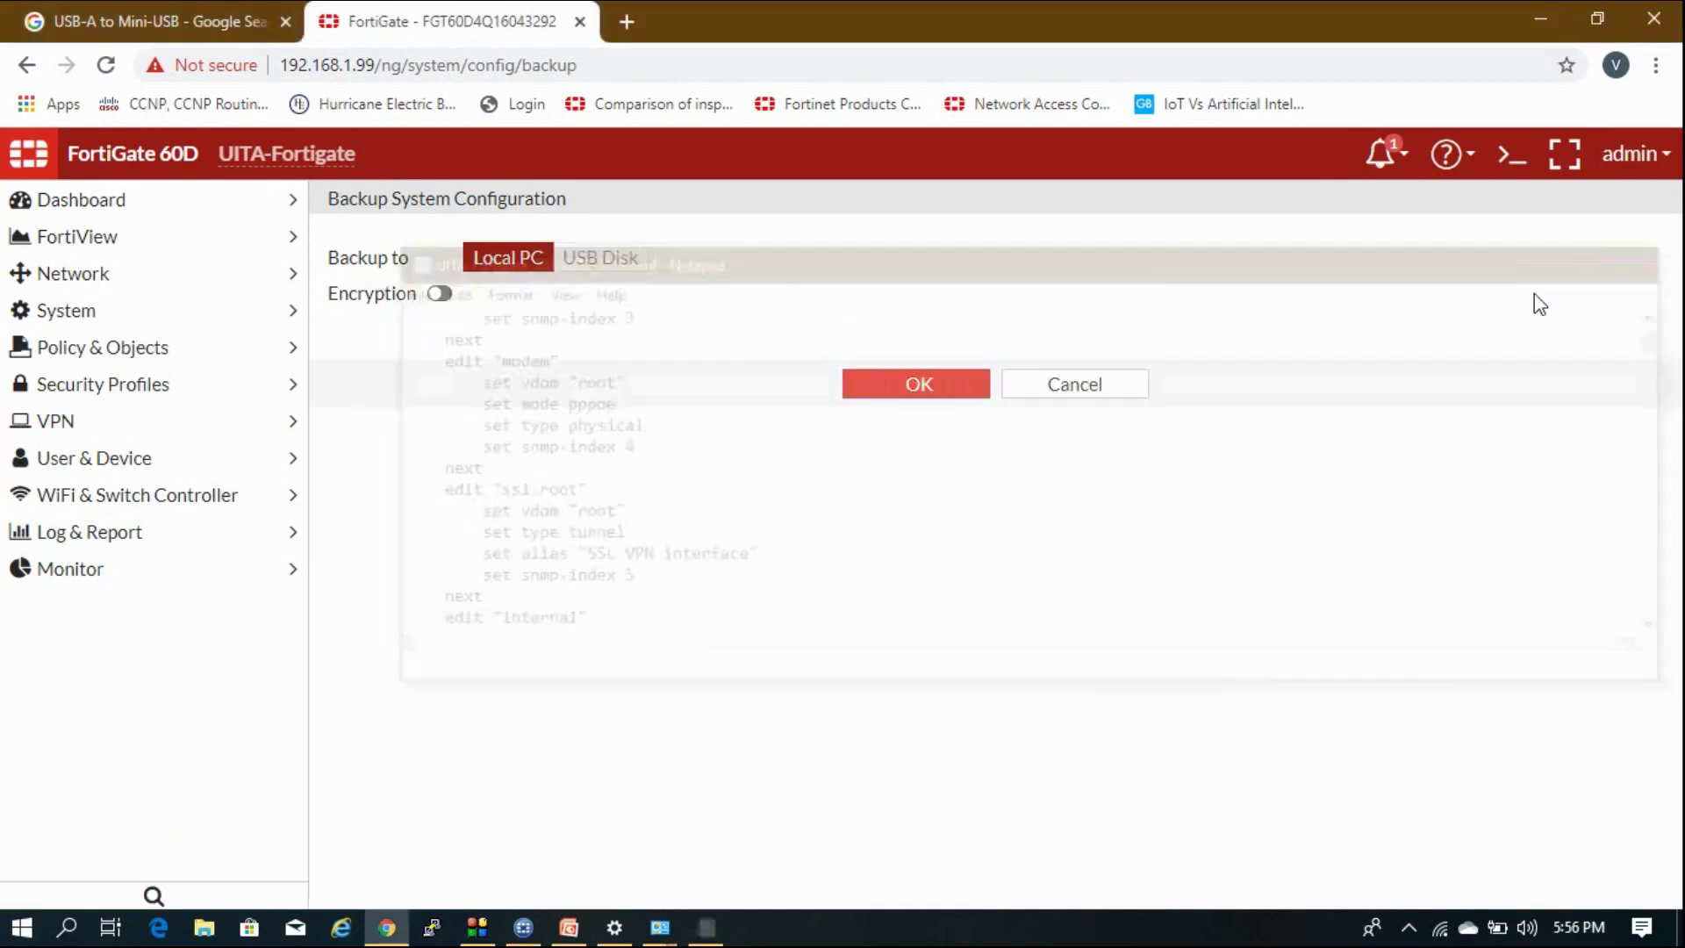
click(1629, 153)
mouse_move(1614, 242)
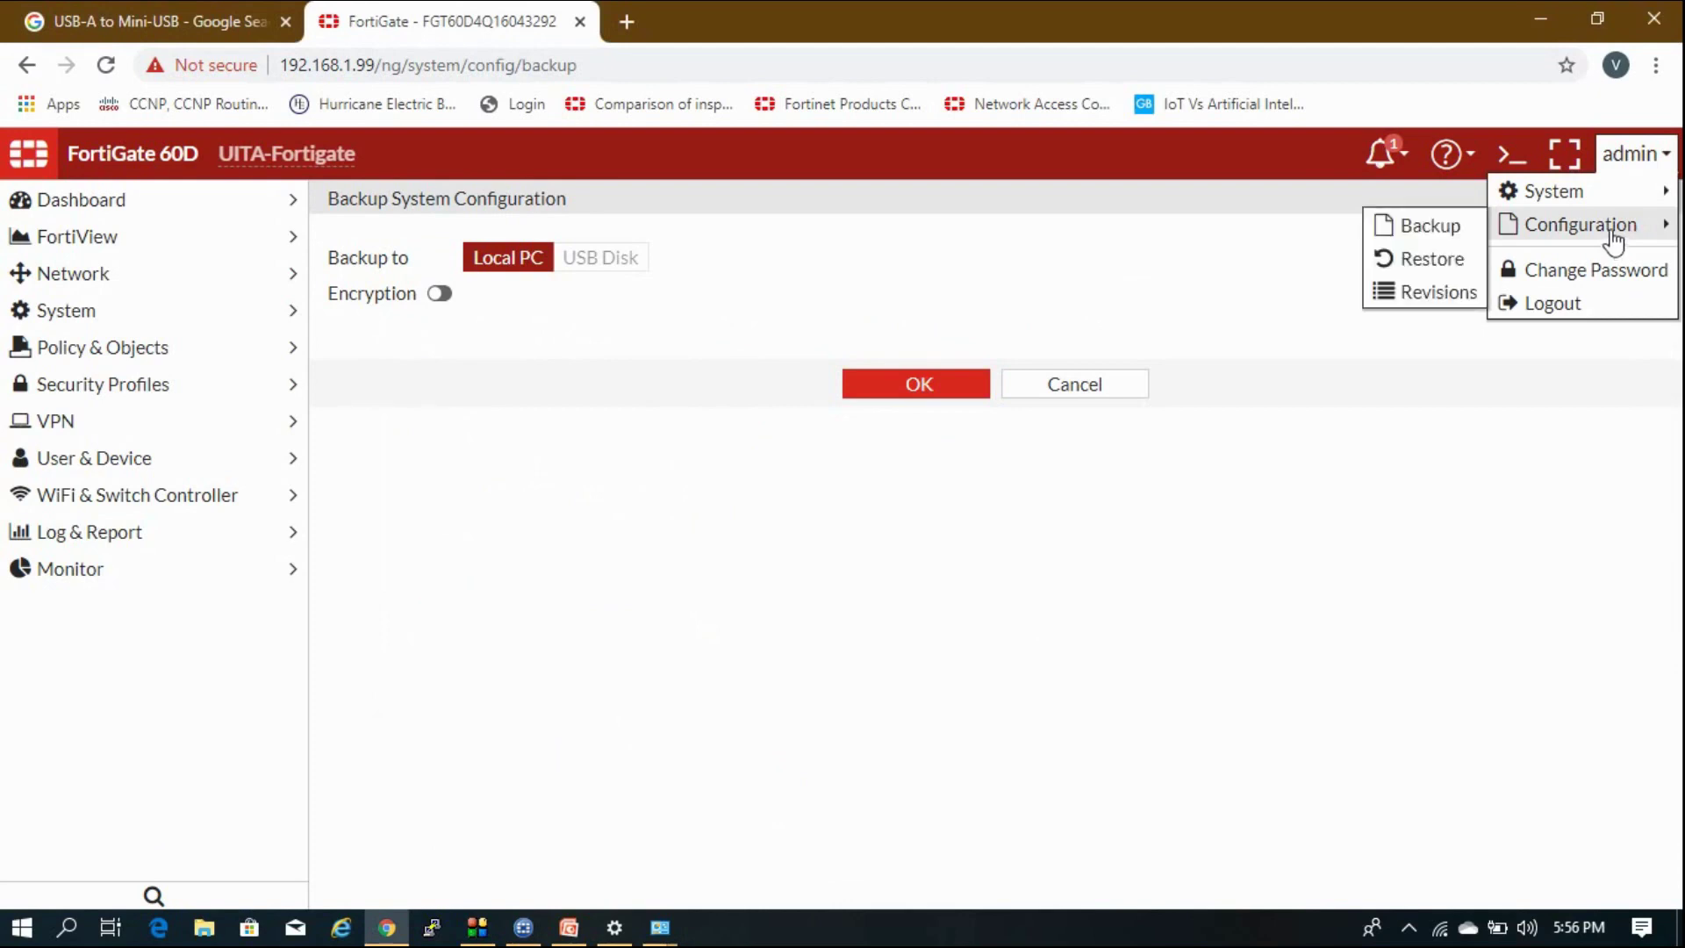
View the Restore System Configuration page, cancel the file upload, and leave without restoring.
click(1427, 267)
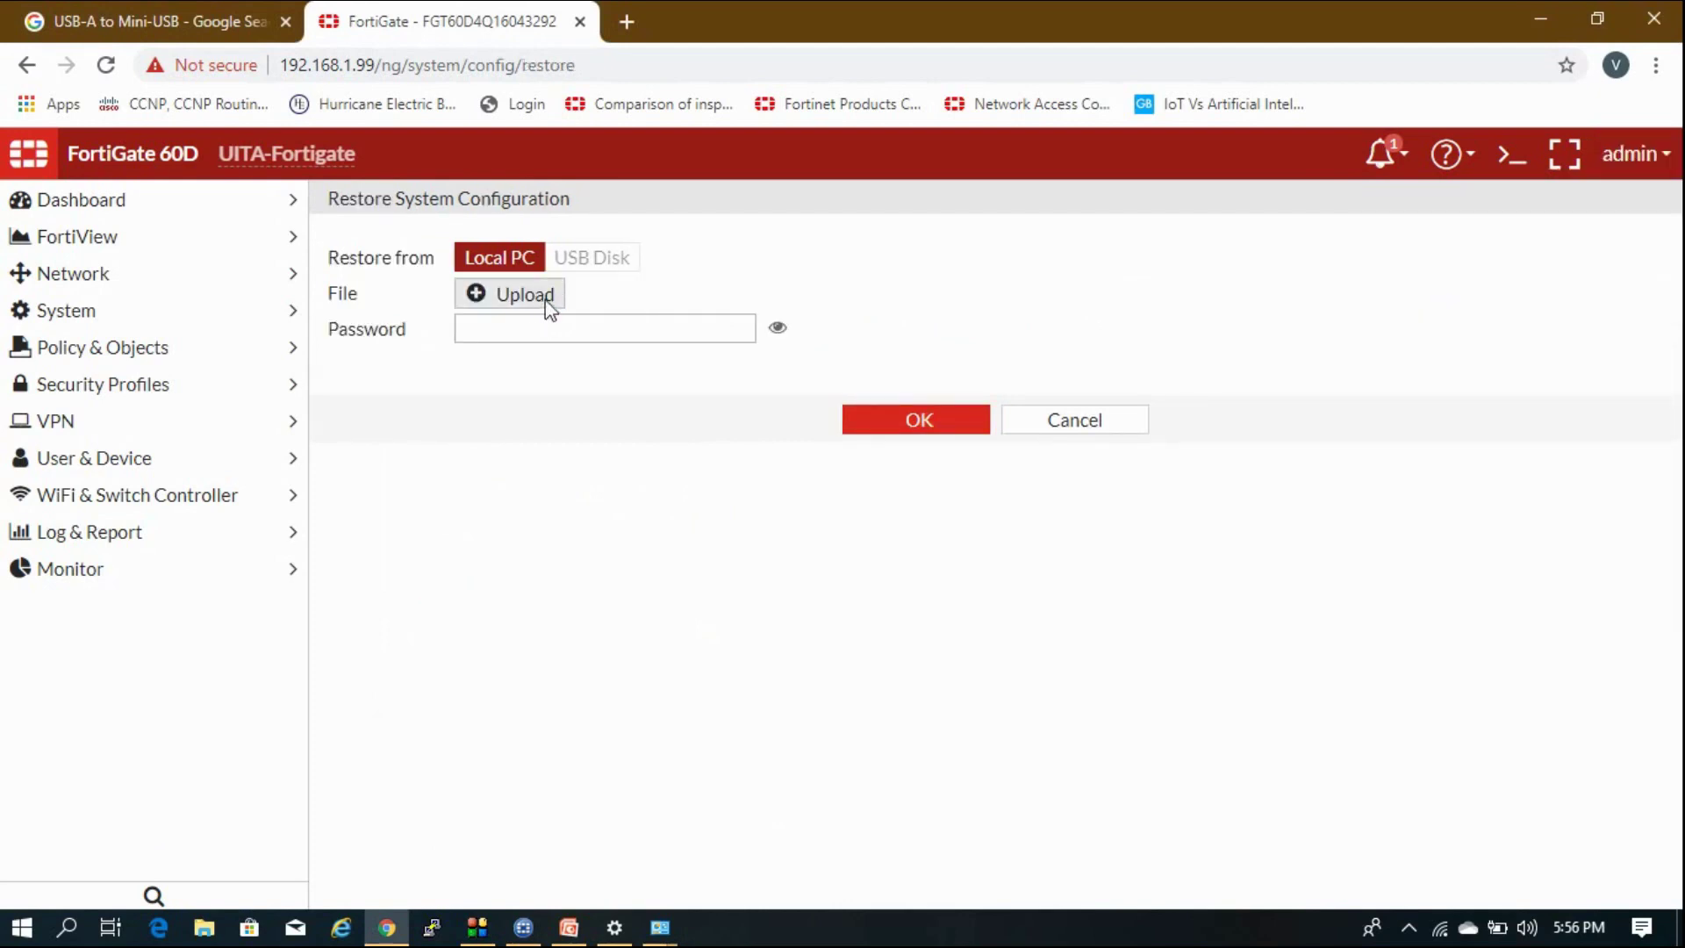
click(545, 301)
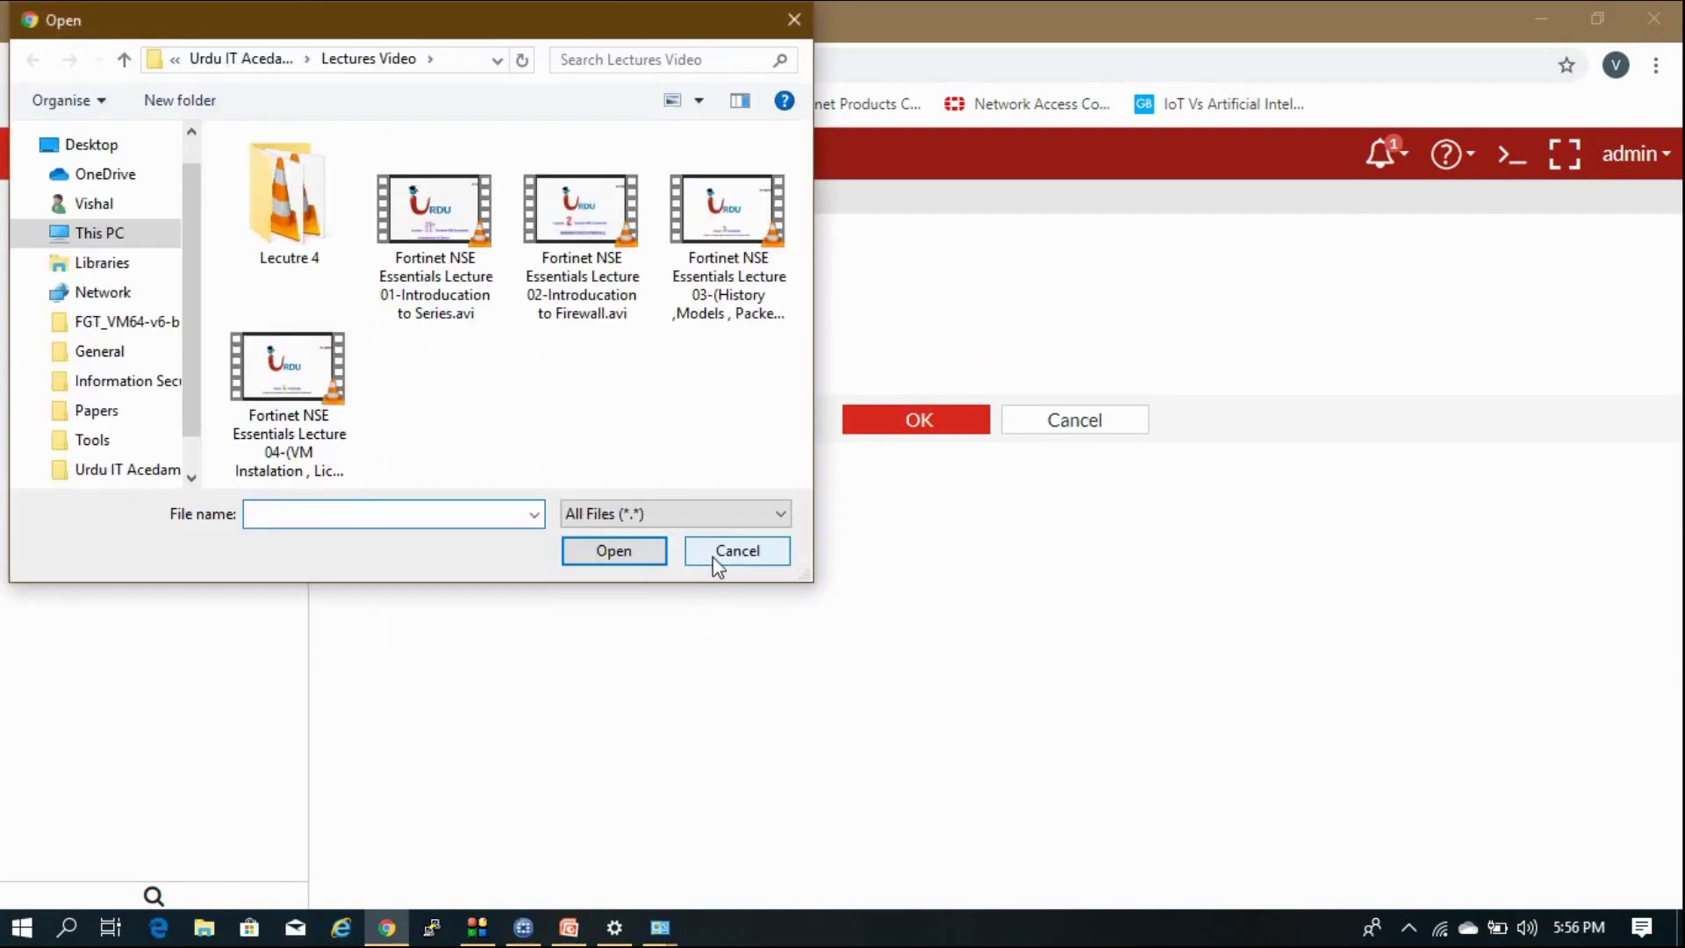
click(717, 561)
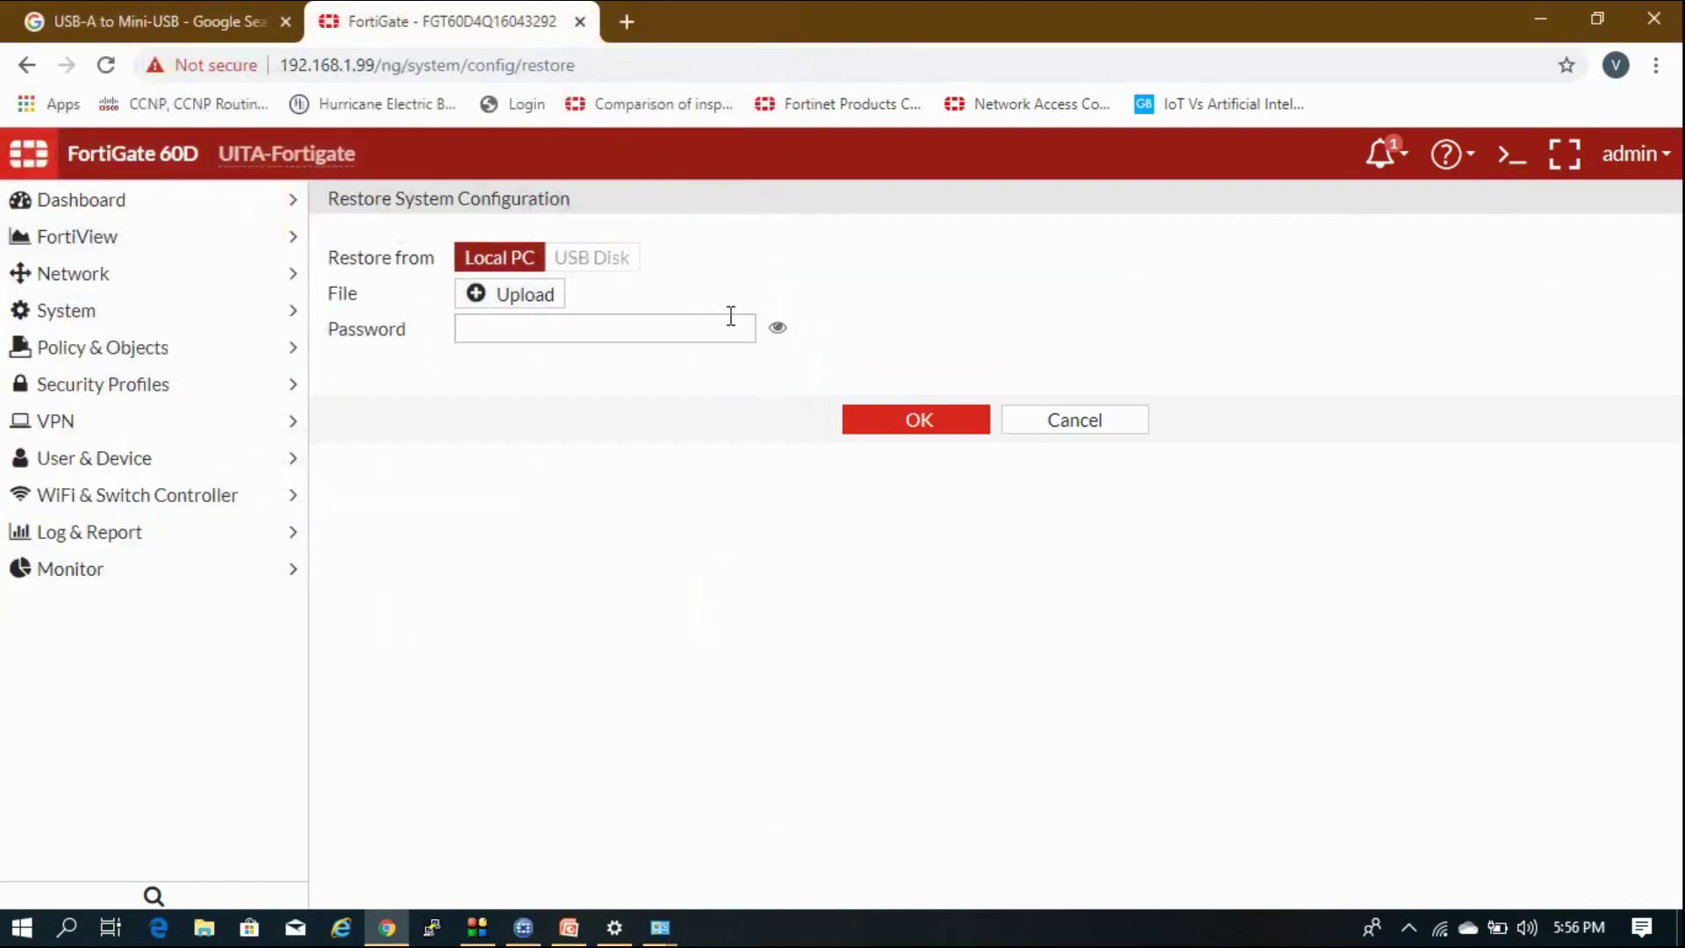
click(1036, 430)
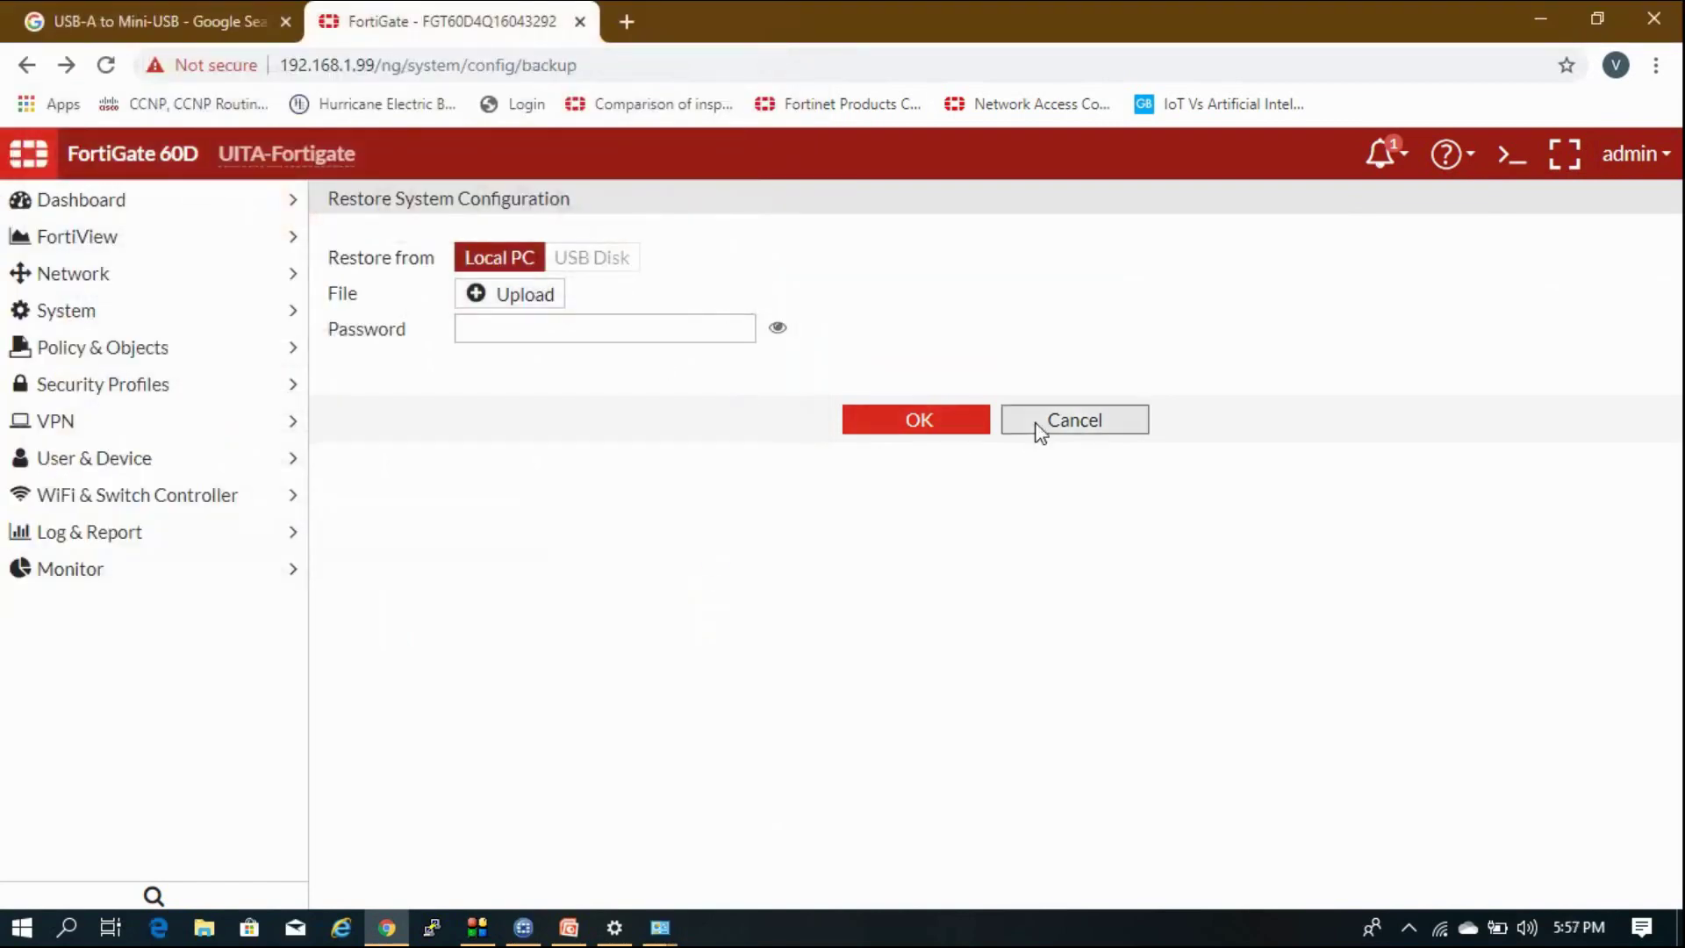
click(1108, 380)
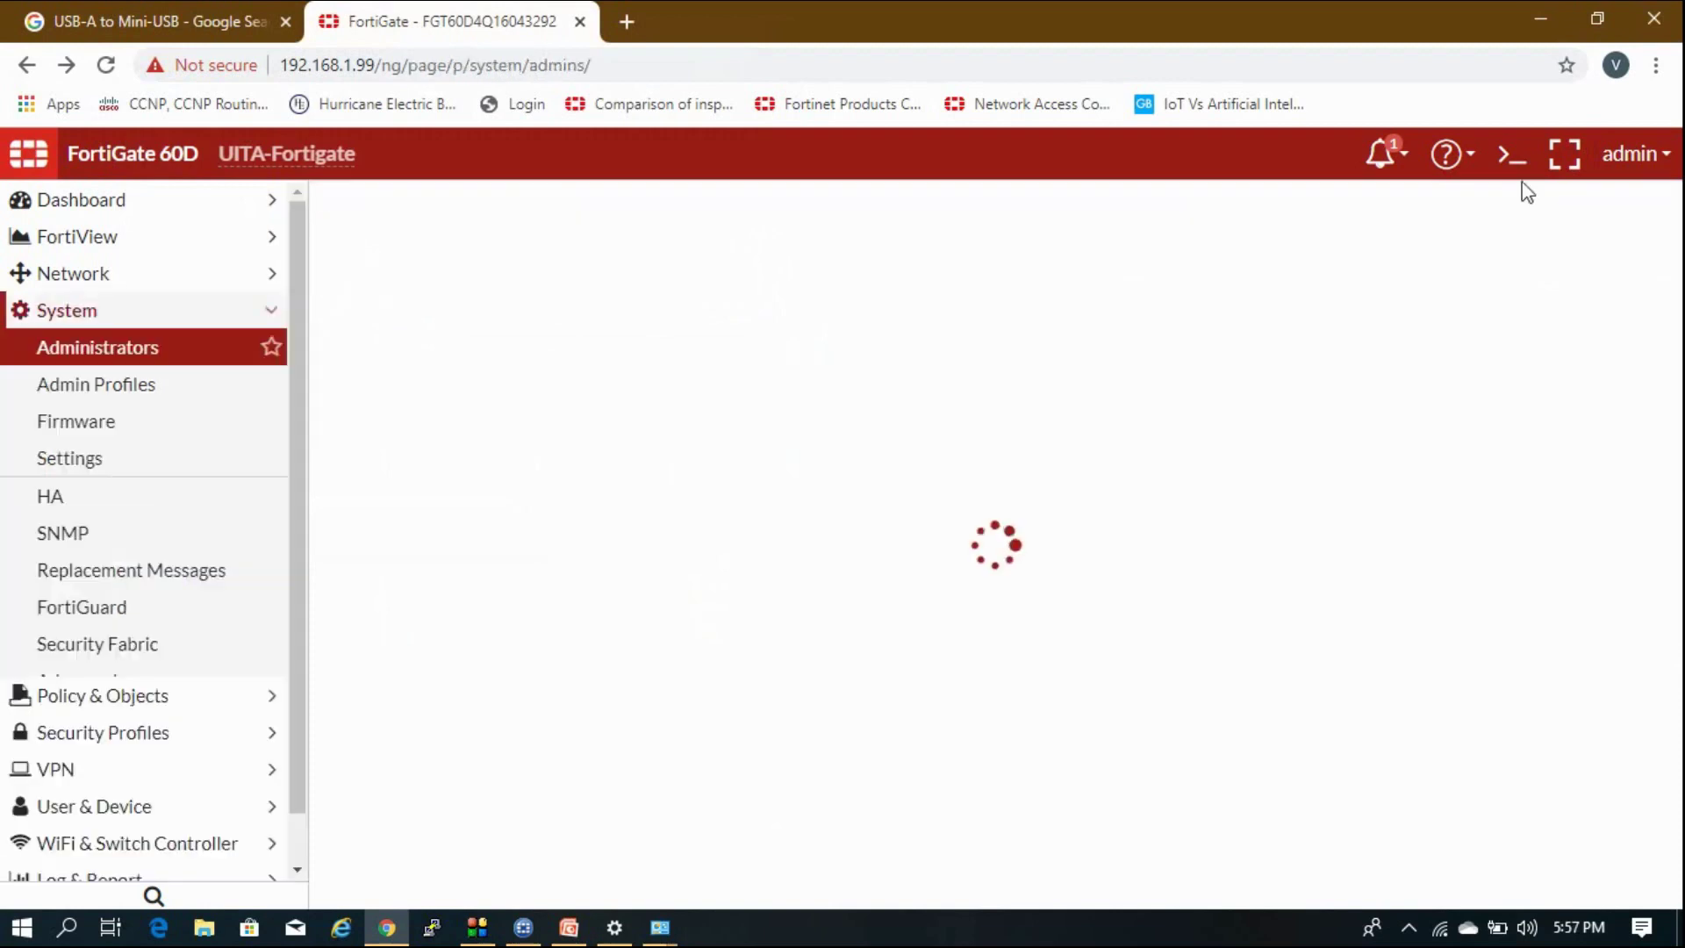
Open the CLI Console from the top toolbar.
click(1639, 158)
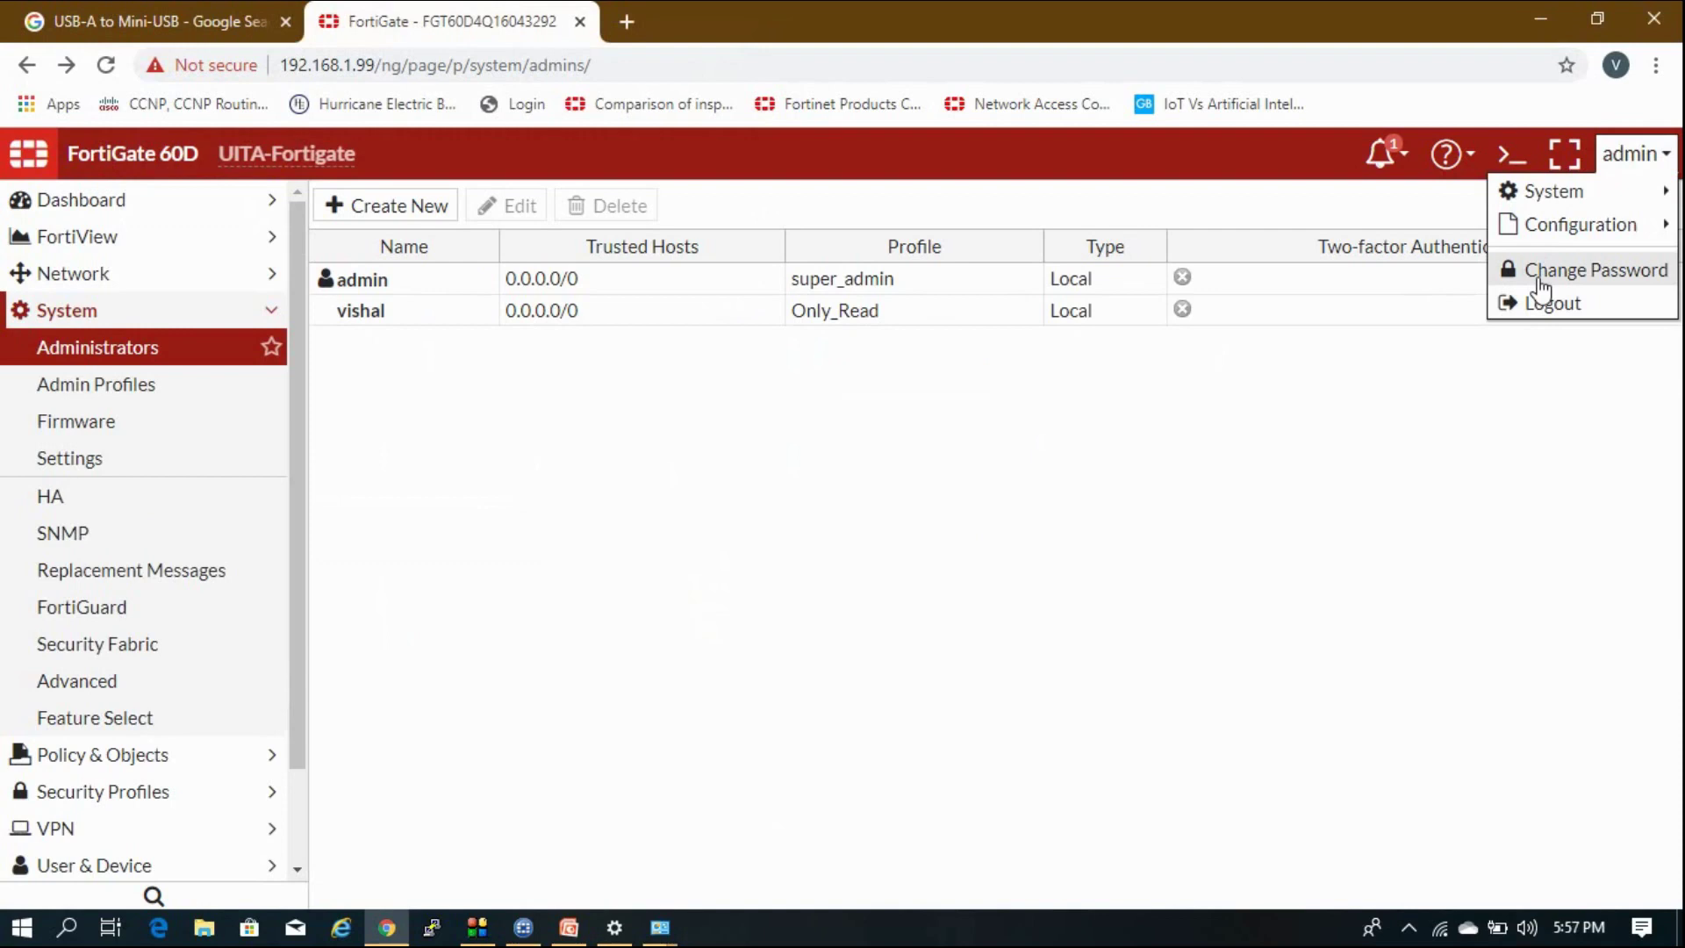
click(1505, 158)
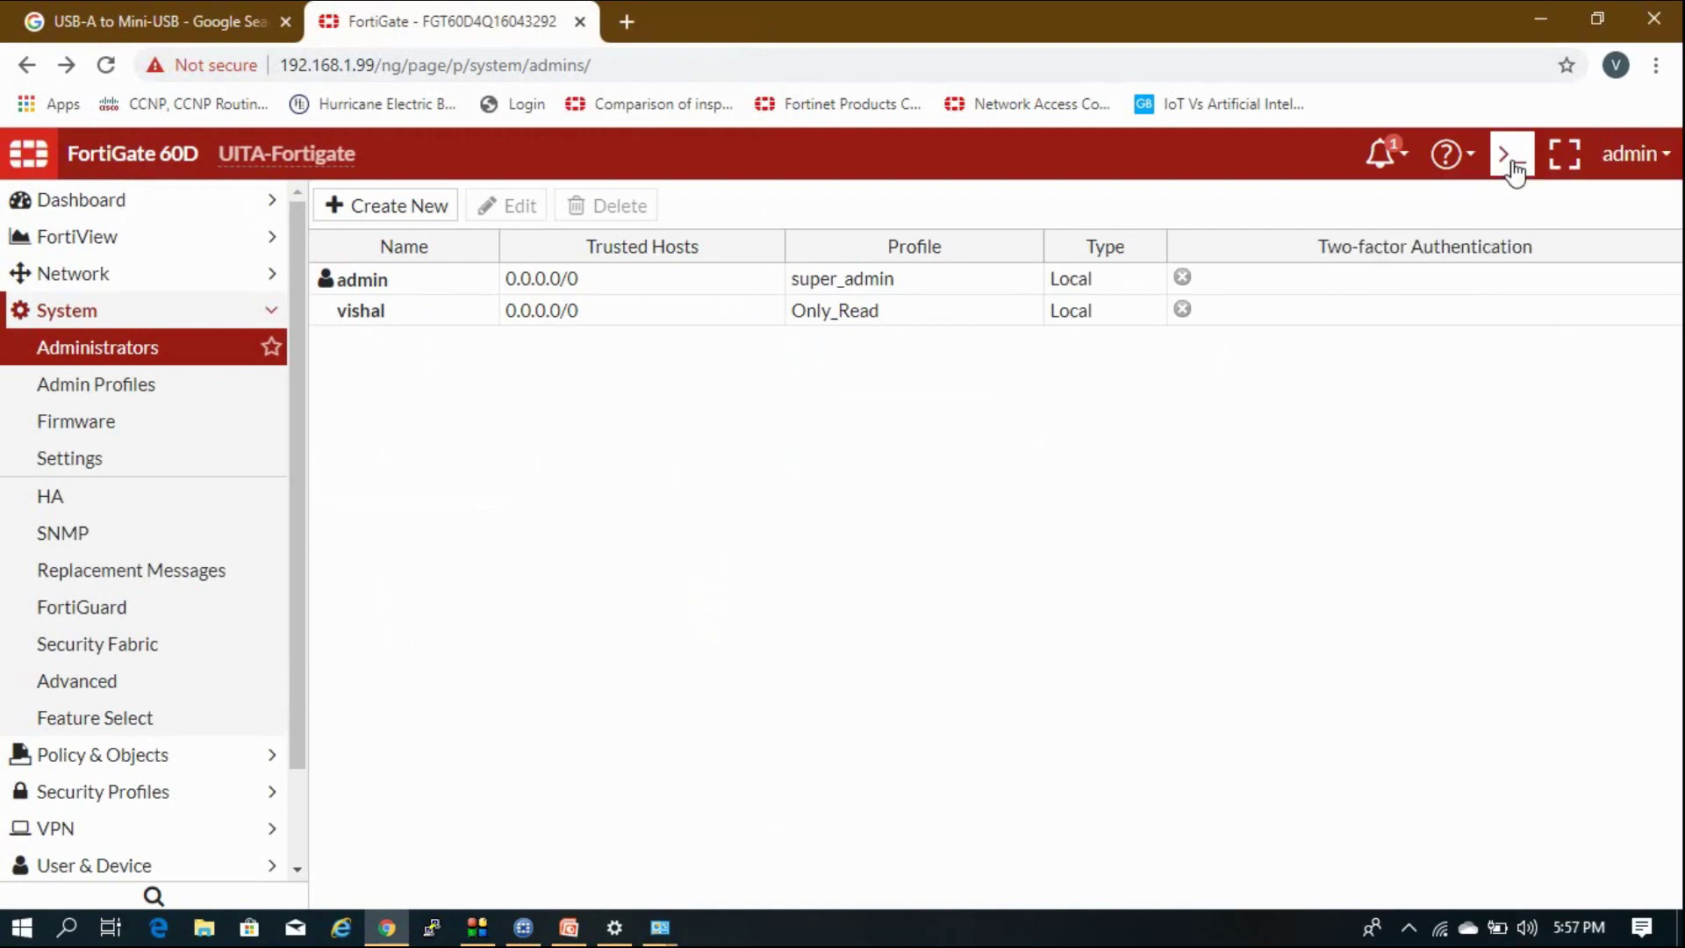
click(1512, 165)
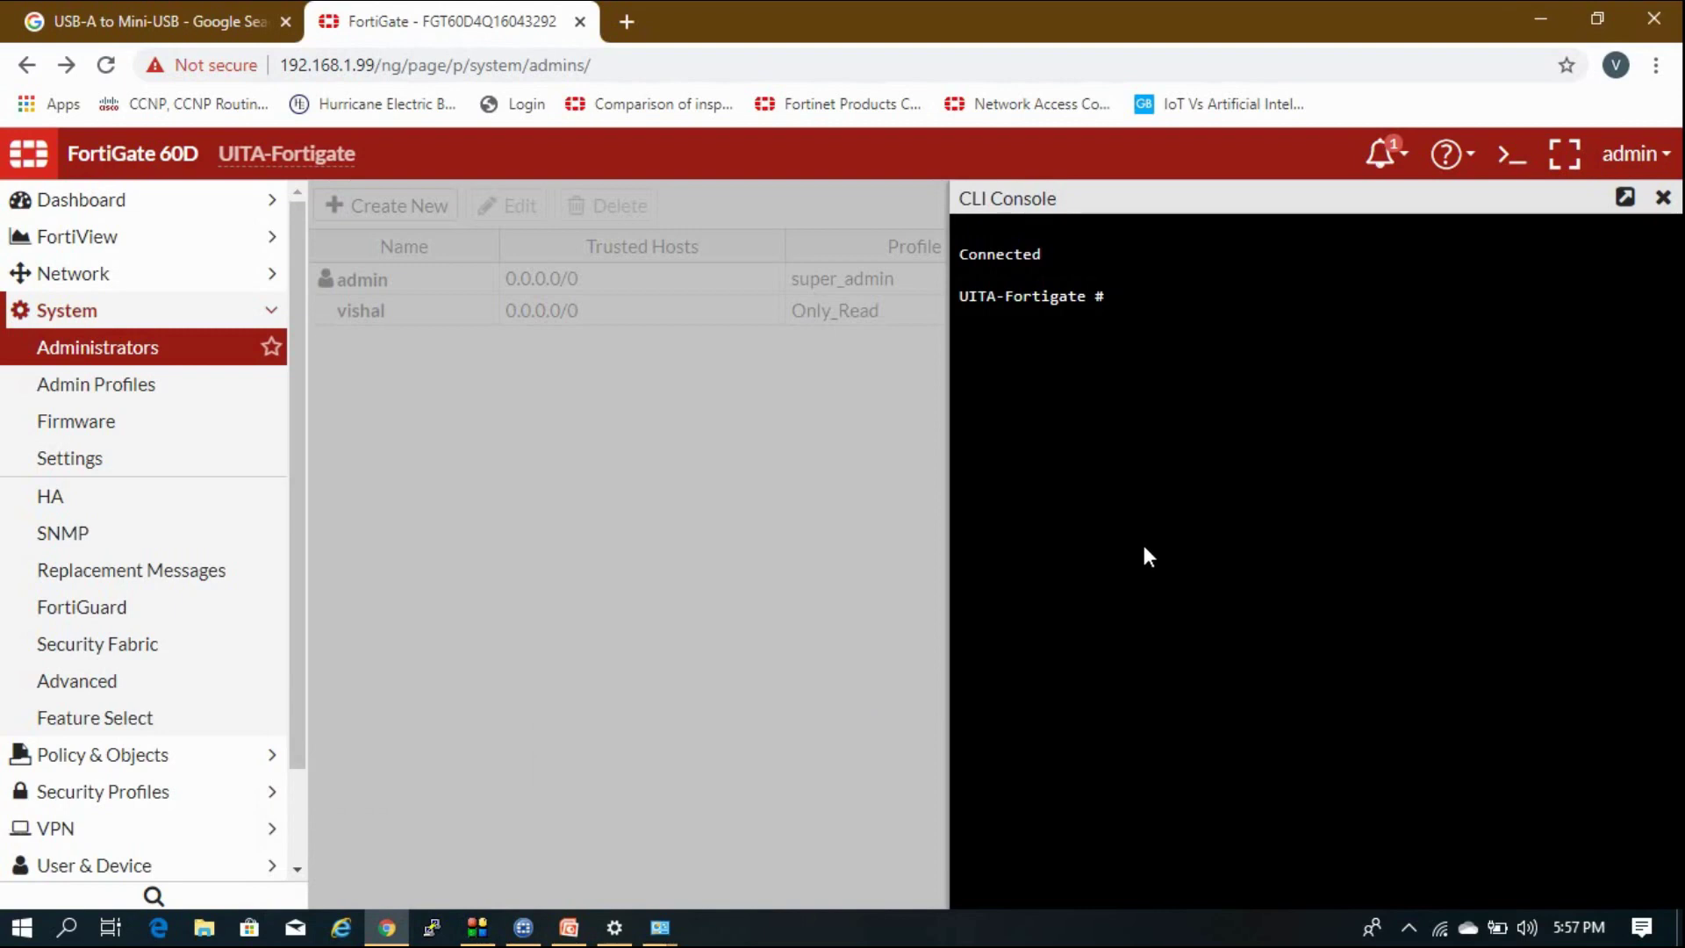
Enter 'config system global', run 'show', and begin typing 'set batch-cmd'.
text(config)
text(system global)
key(Return)
key(Return)
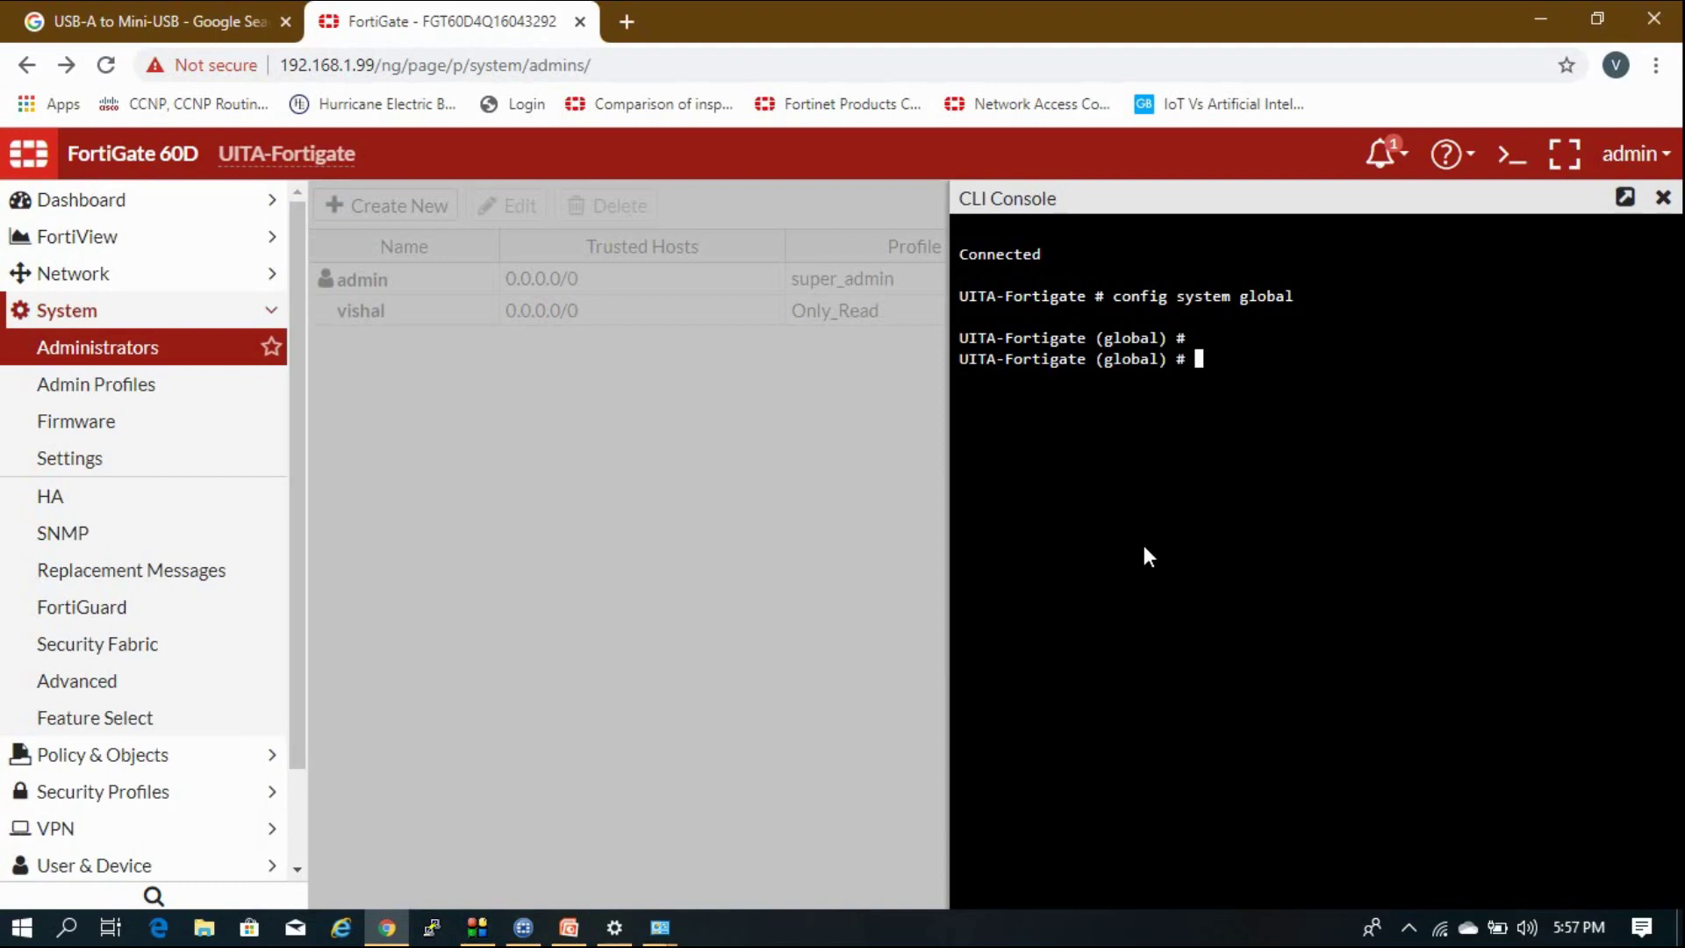
text(show)
key(Return)
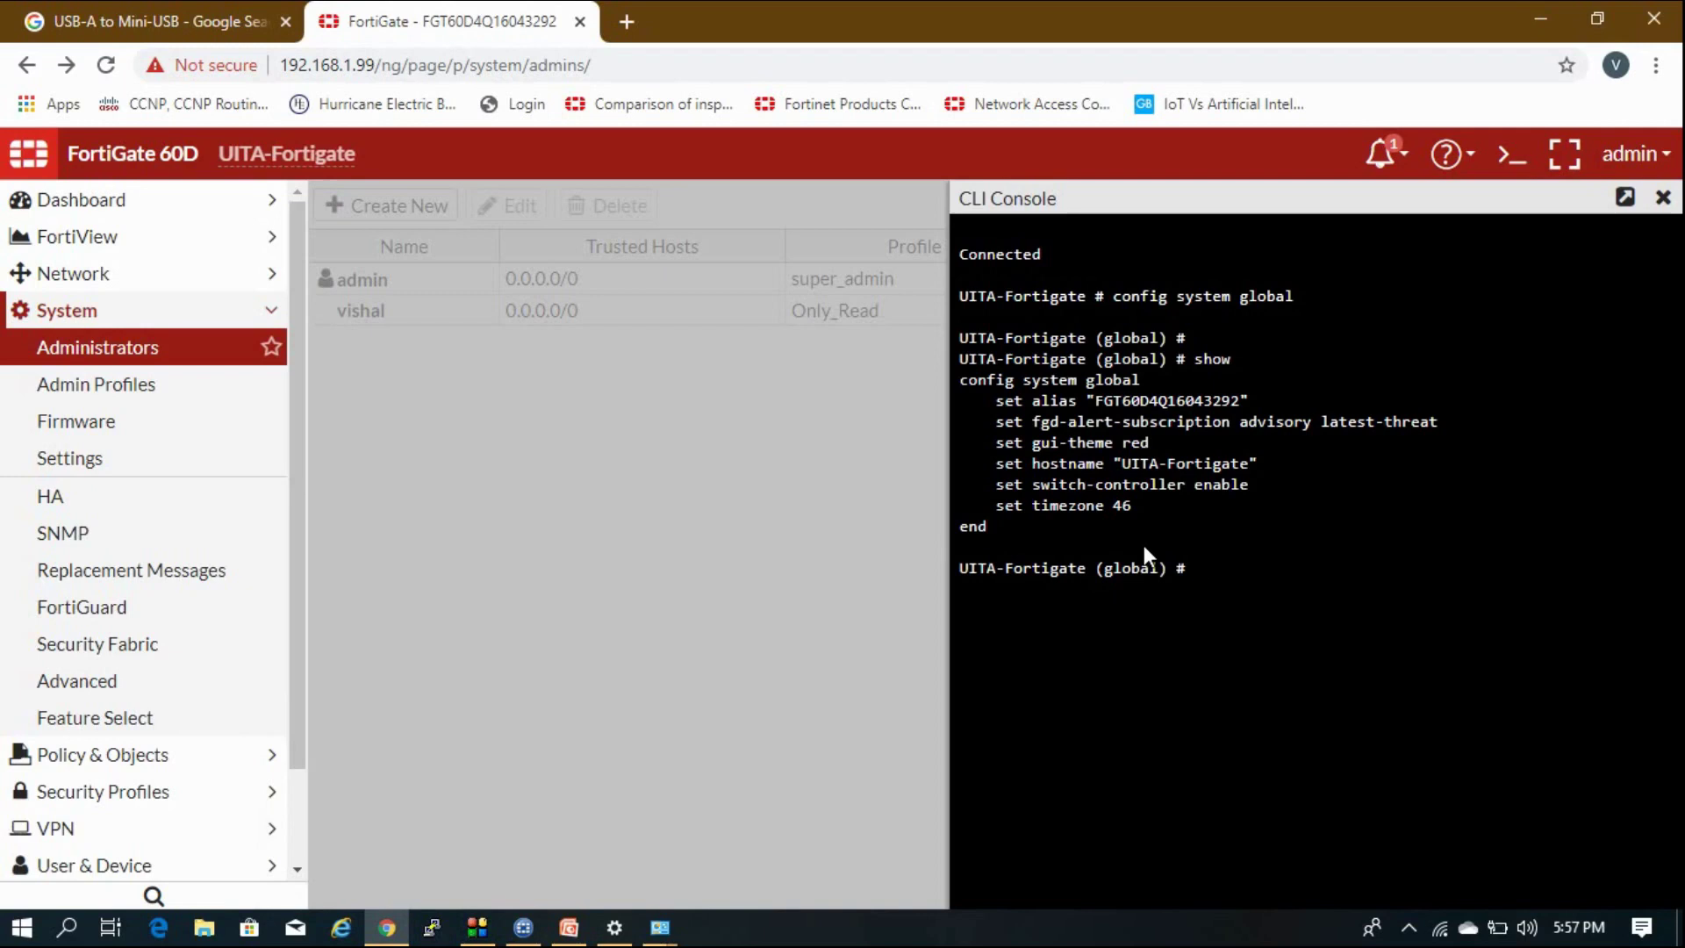
text(set batch-cmd)
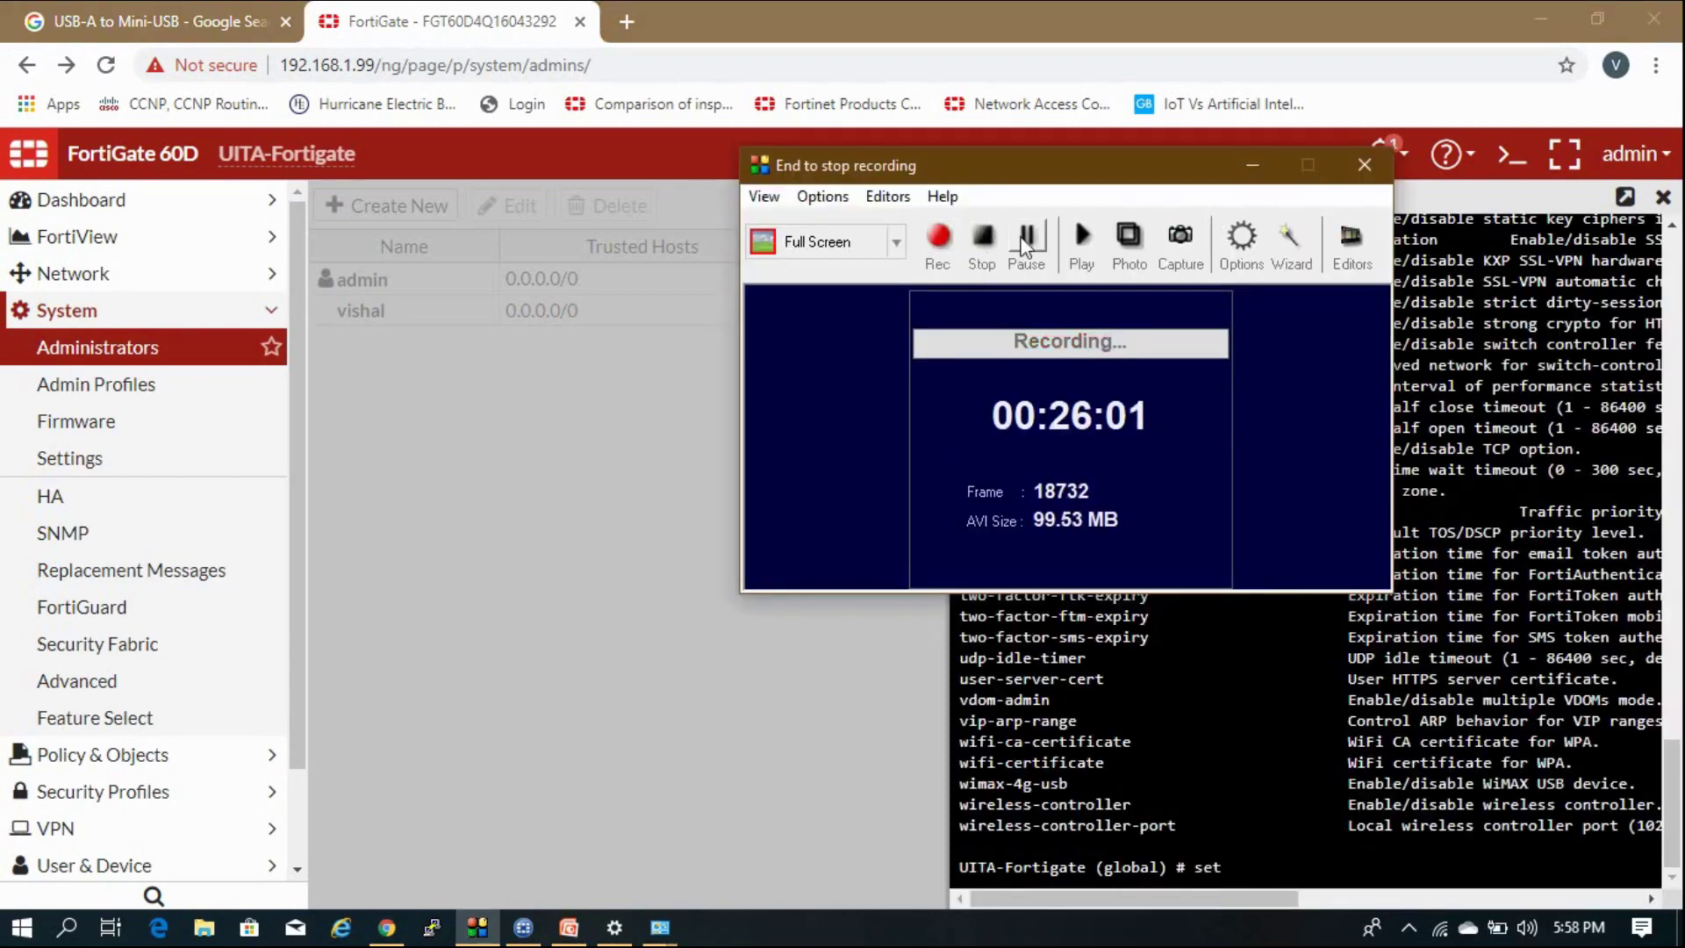
Enable the pre-login banner in the CLI console with 'set pre-login-banner enable'.
click(1252, 164)
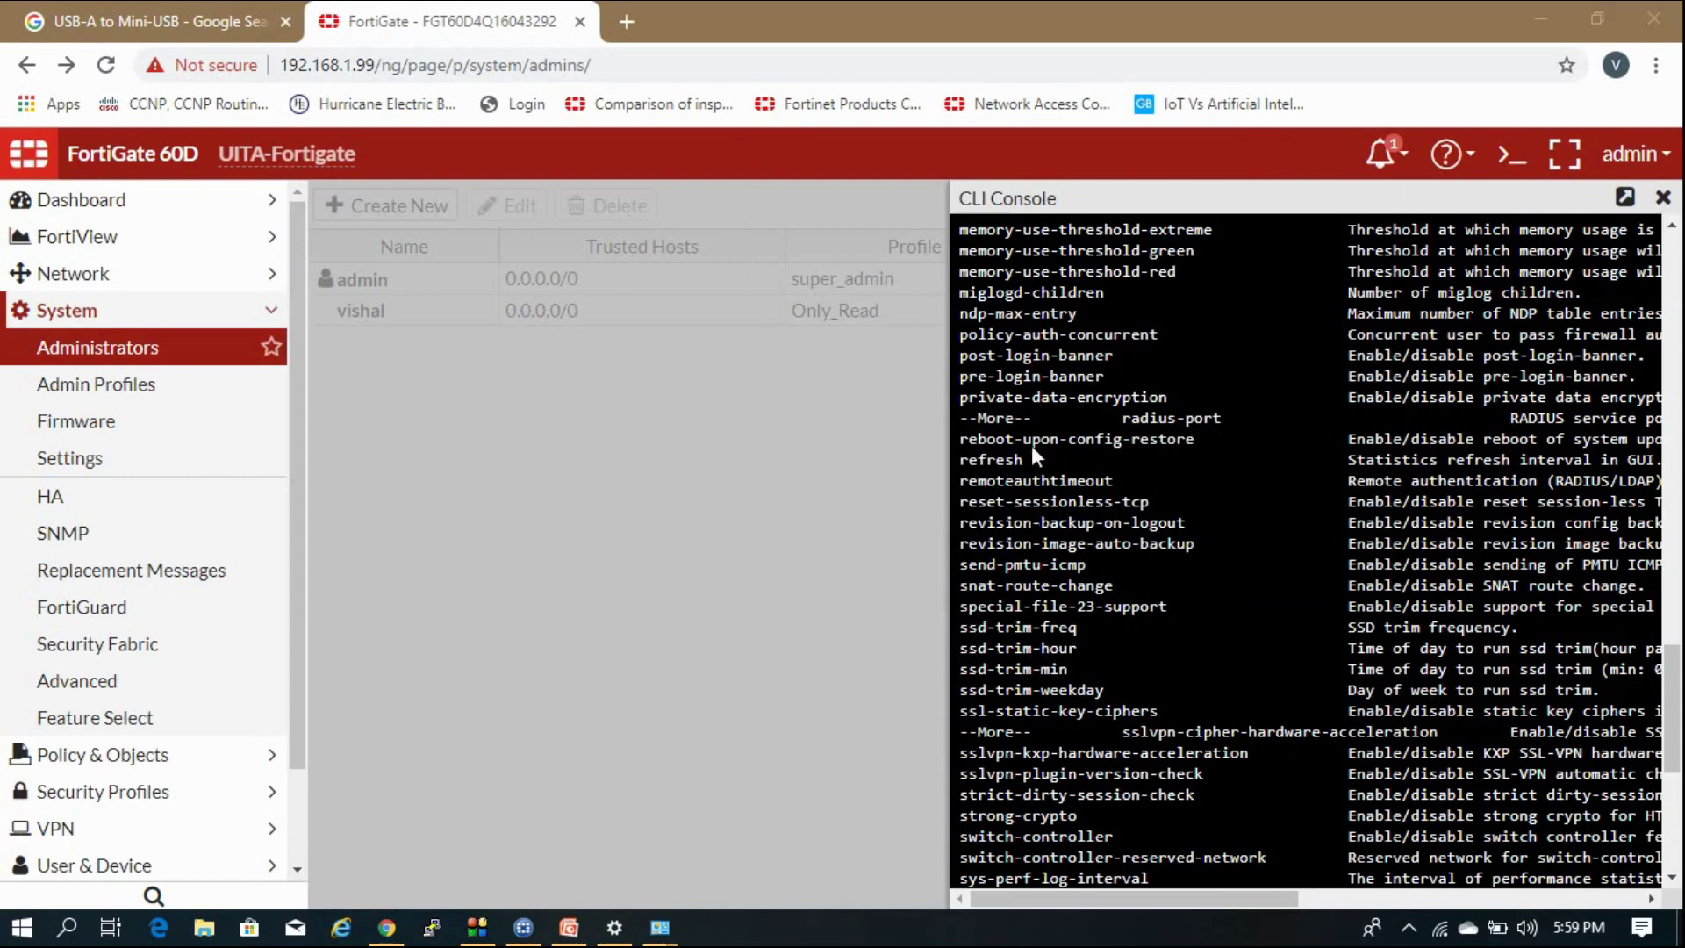
drag(963, 378, 1103, 378)
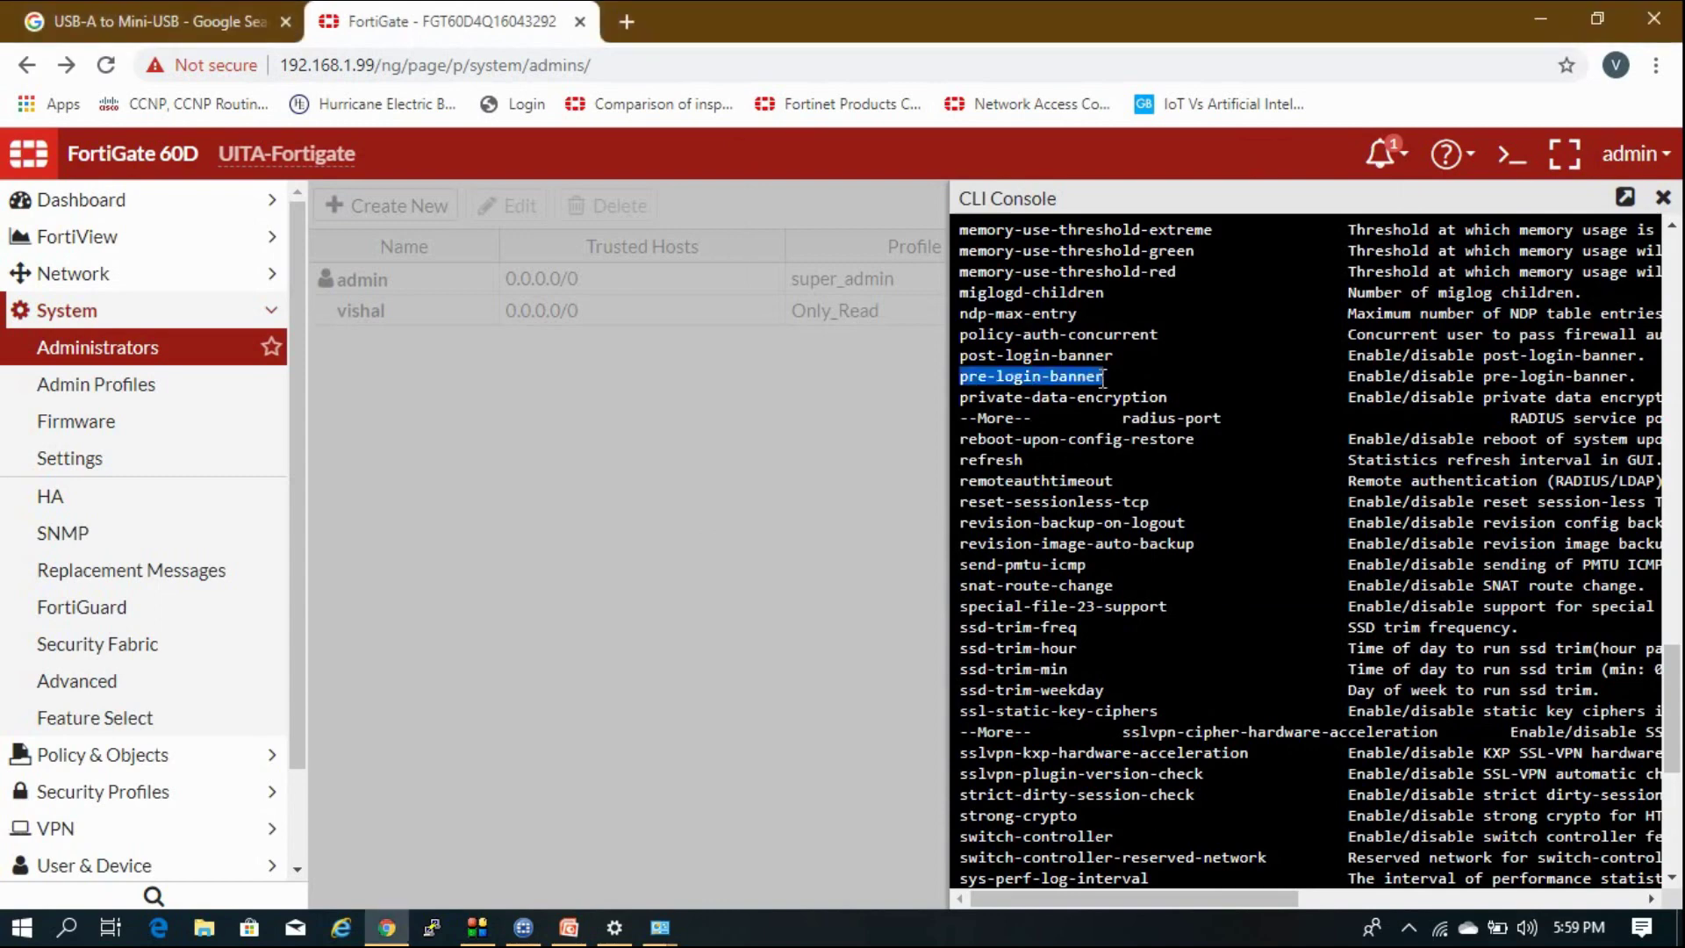
text(\)
key(Return)
key(Return)
key(Return)
key(Return)
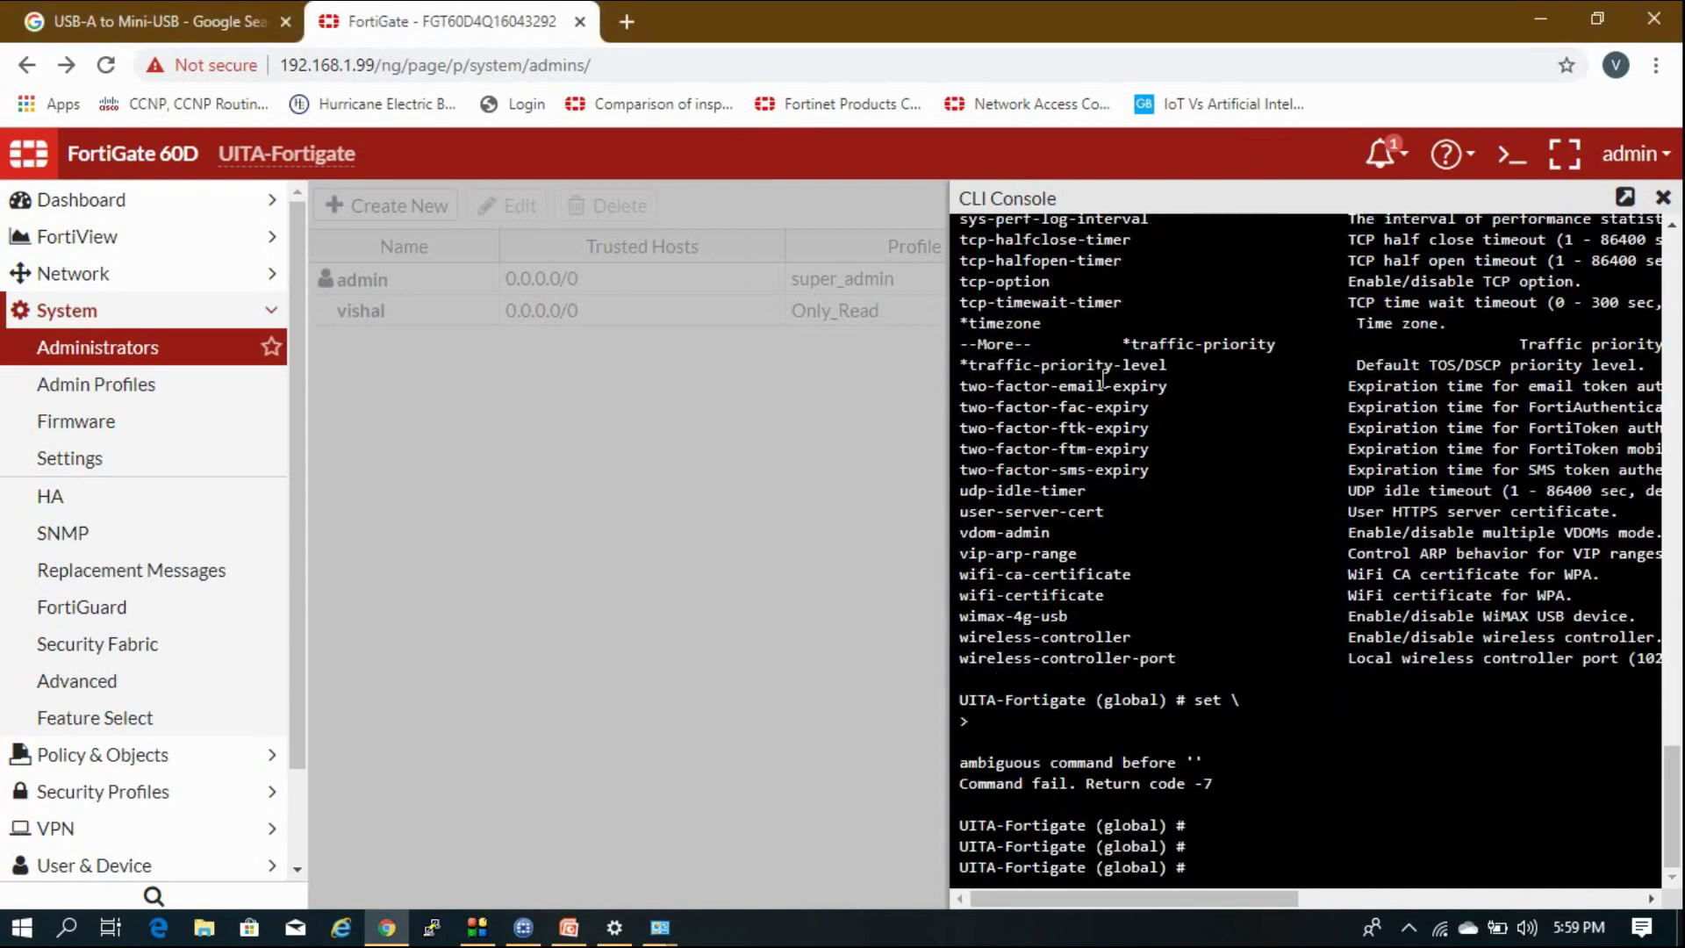
text(set)
text(pre-login-banner)
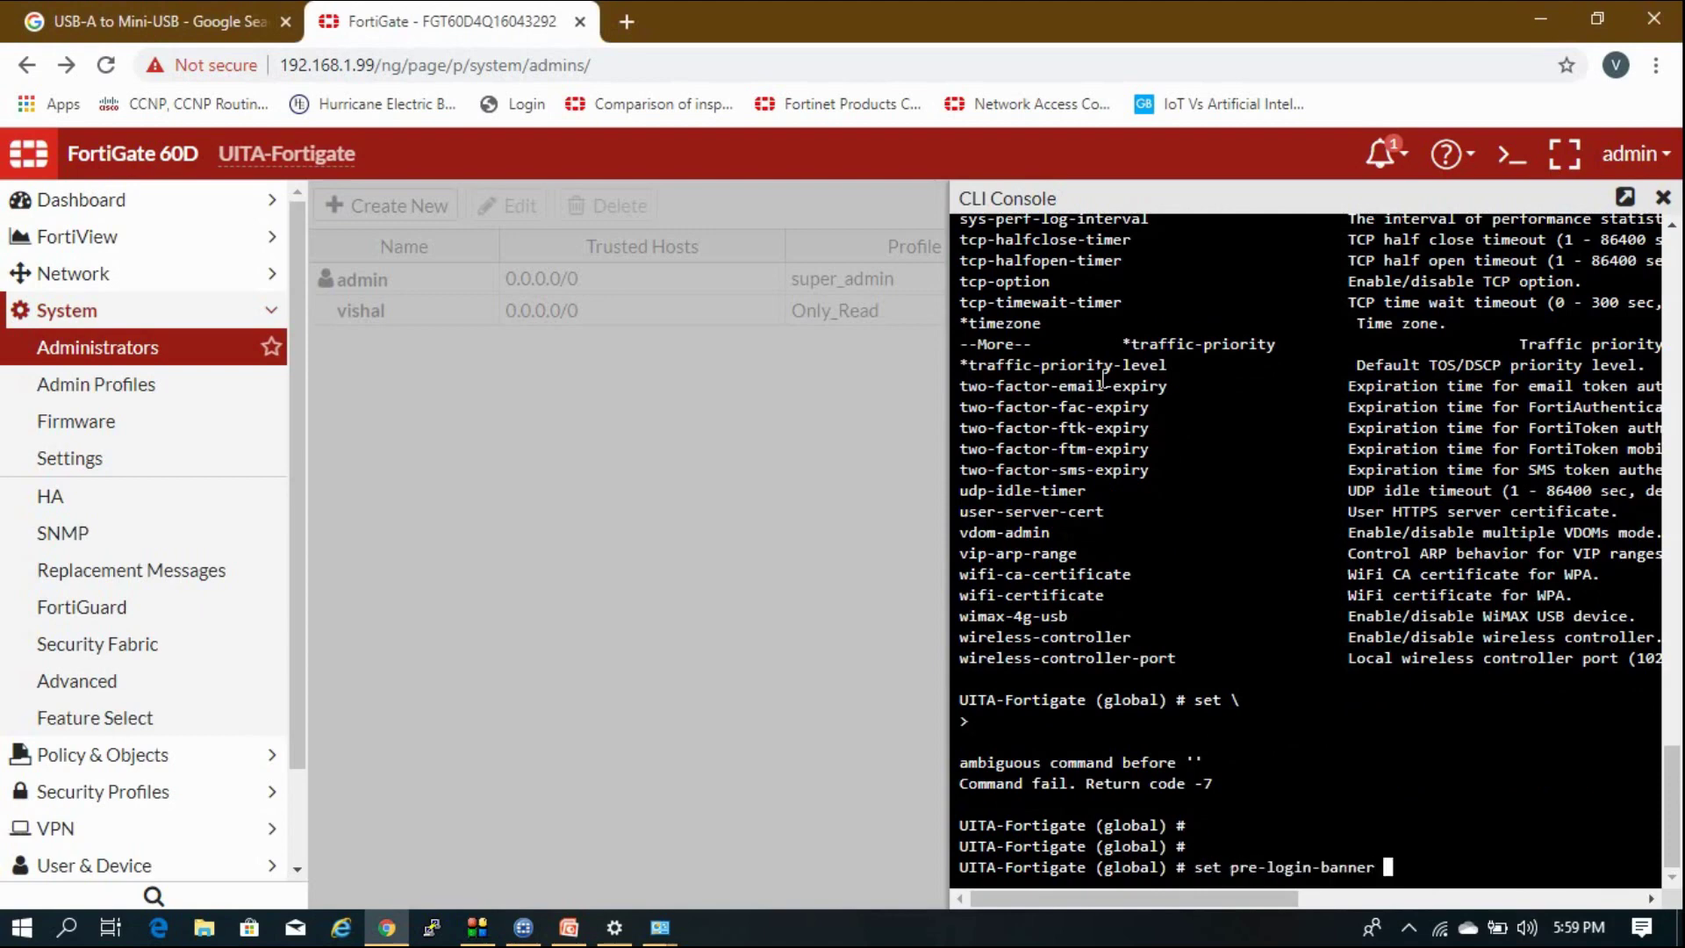
key(question)
text(enable)
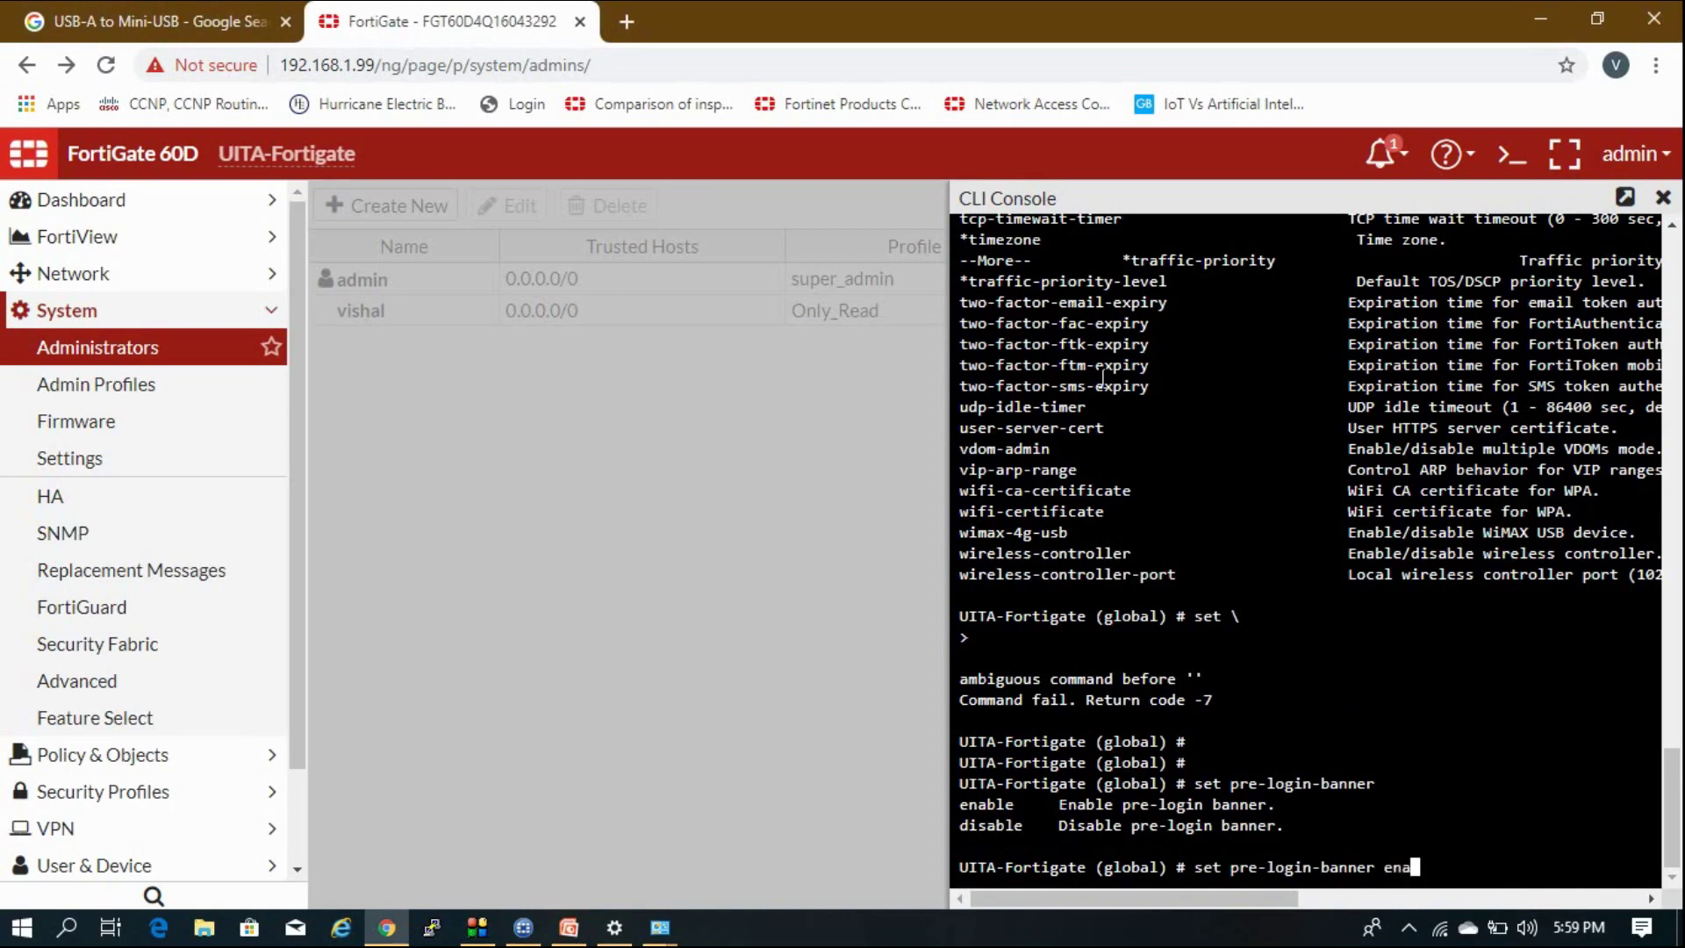
key(Return)
key(Return)
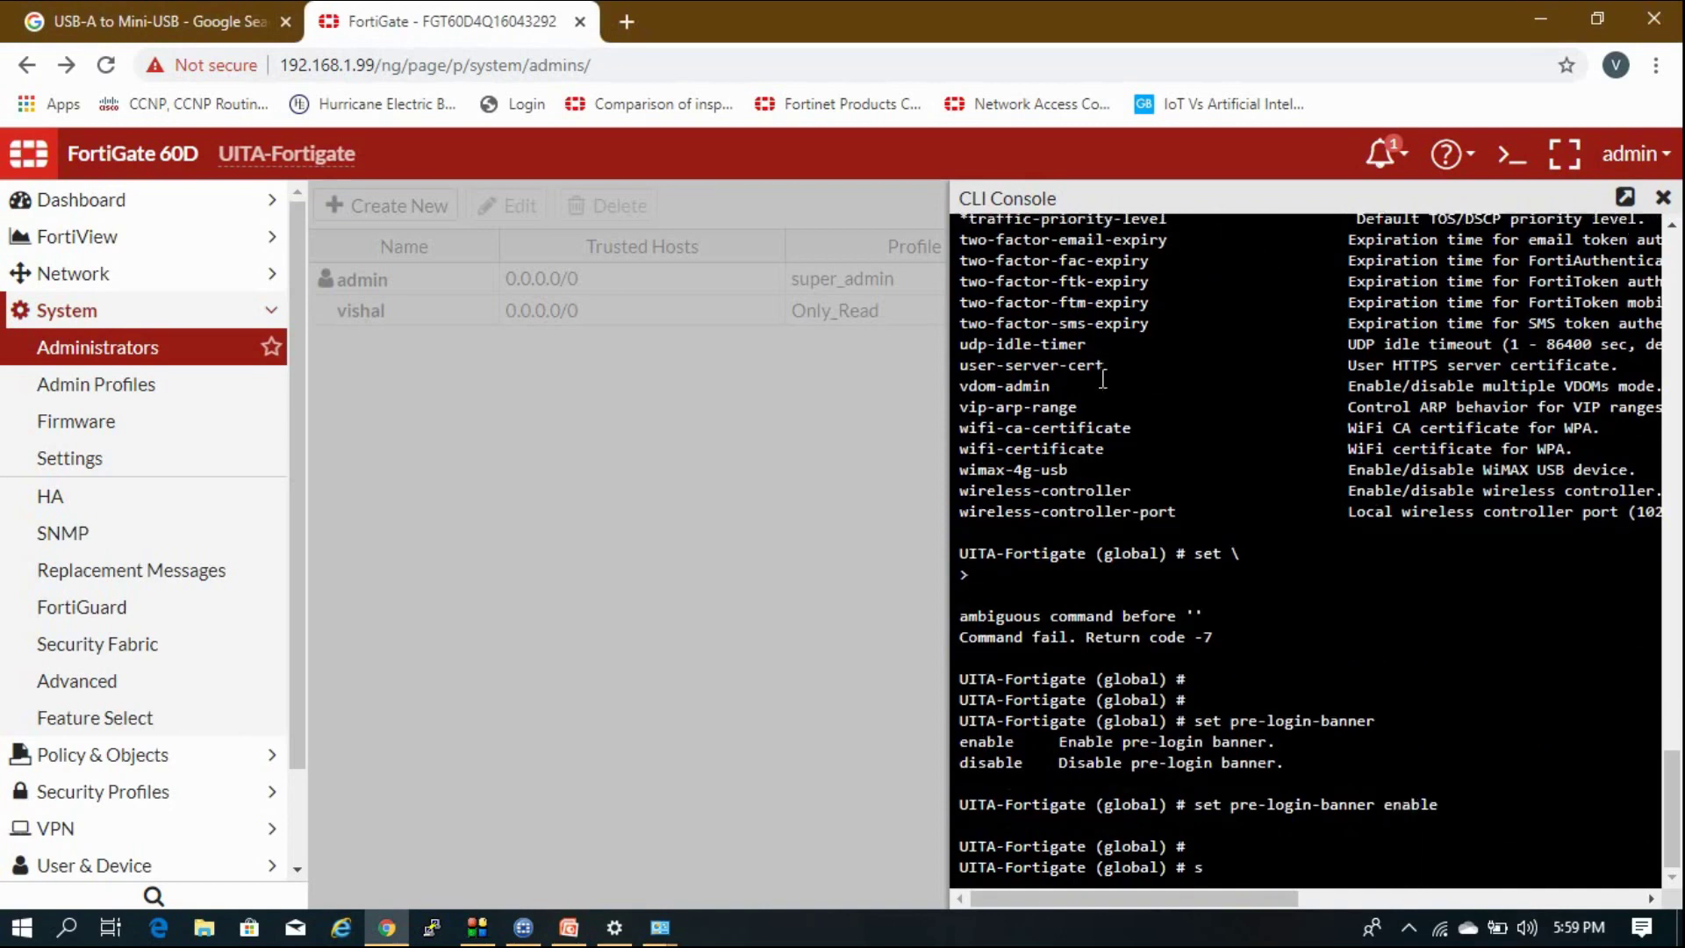
Enable the post-login banner, commit the global settings with 'end', and close the console.
text(set pre-login-banner)
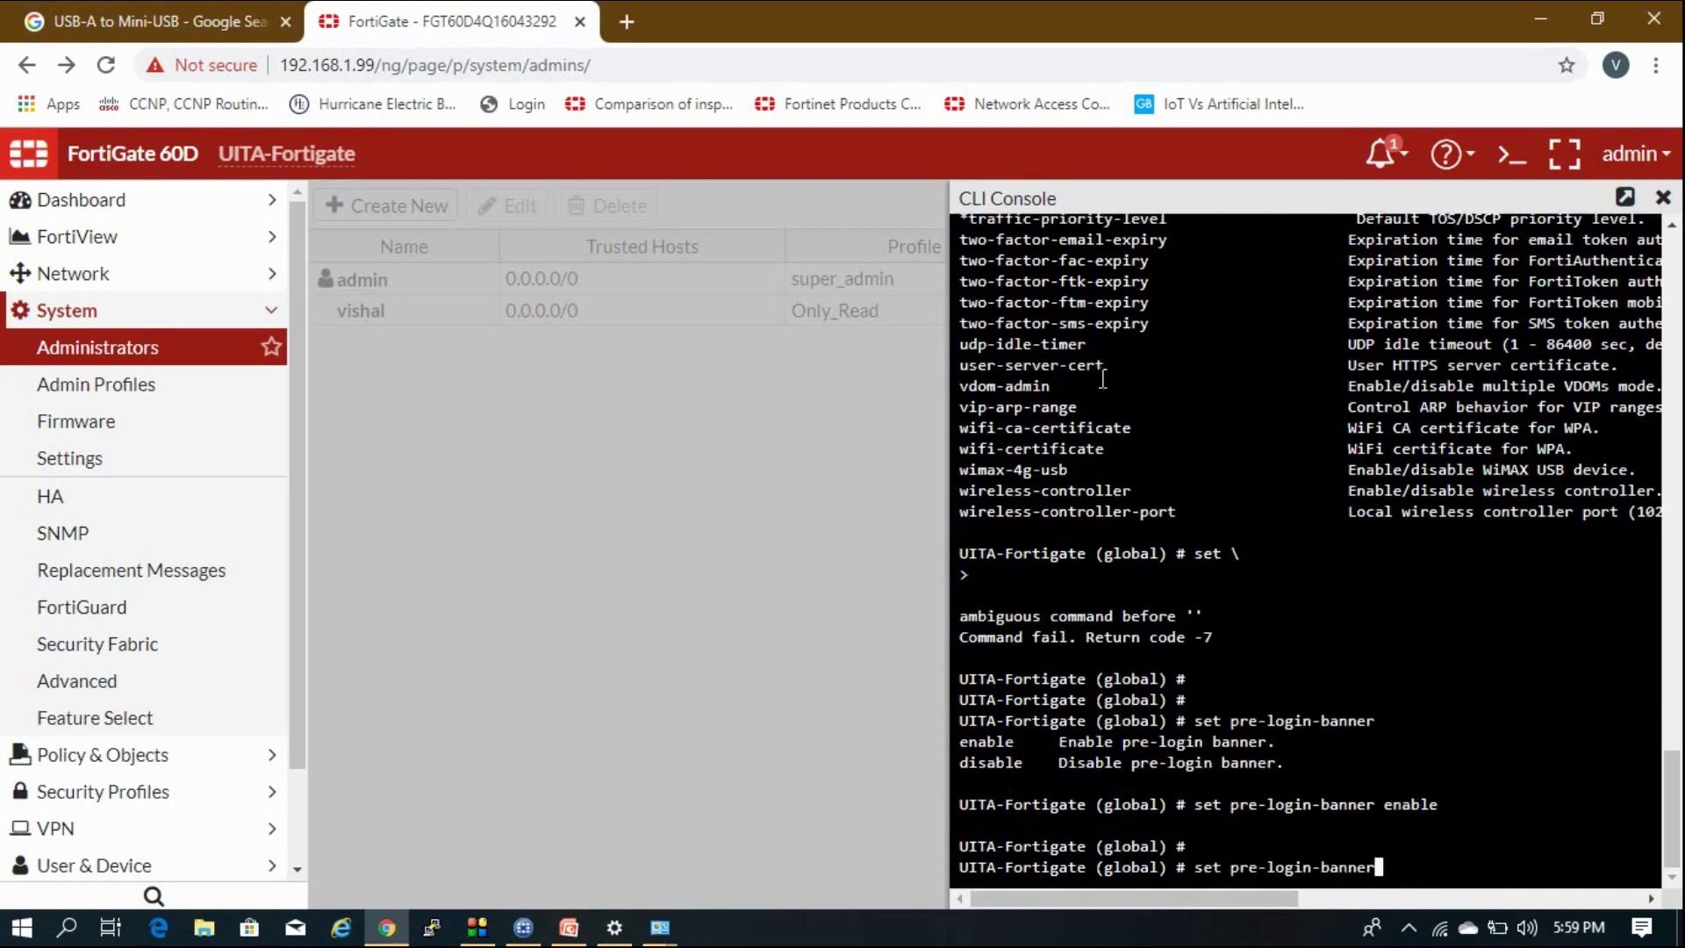
key(BackSpace)
key(BackSpace)
key(BackSpace)
key(BackSpace)
key(BackSpace)
key(BackSpace)
key(BackSpace)
key(BackSpace)
key(BackSpace)
key(BackSpace)
key(BackSpace)
key(BackSpace)
key(BackSpace)
key(BackSpace)
key(BackSpace)
key(BackSpace)
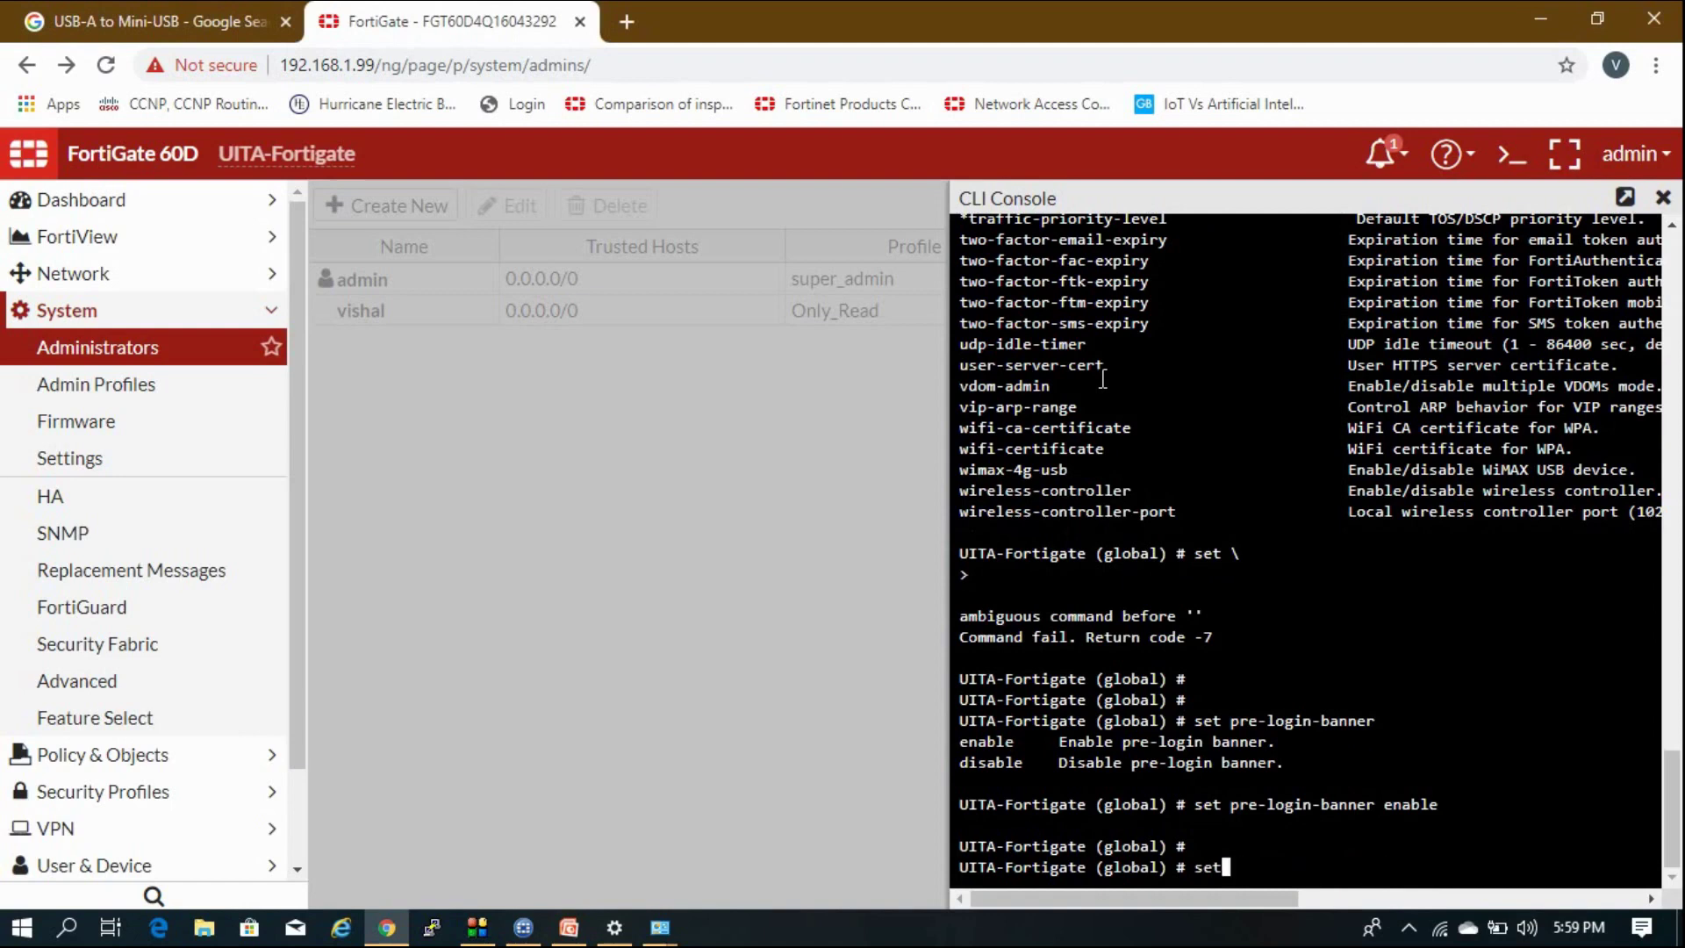
text(post-login-banner)
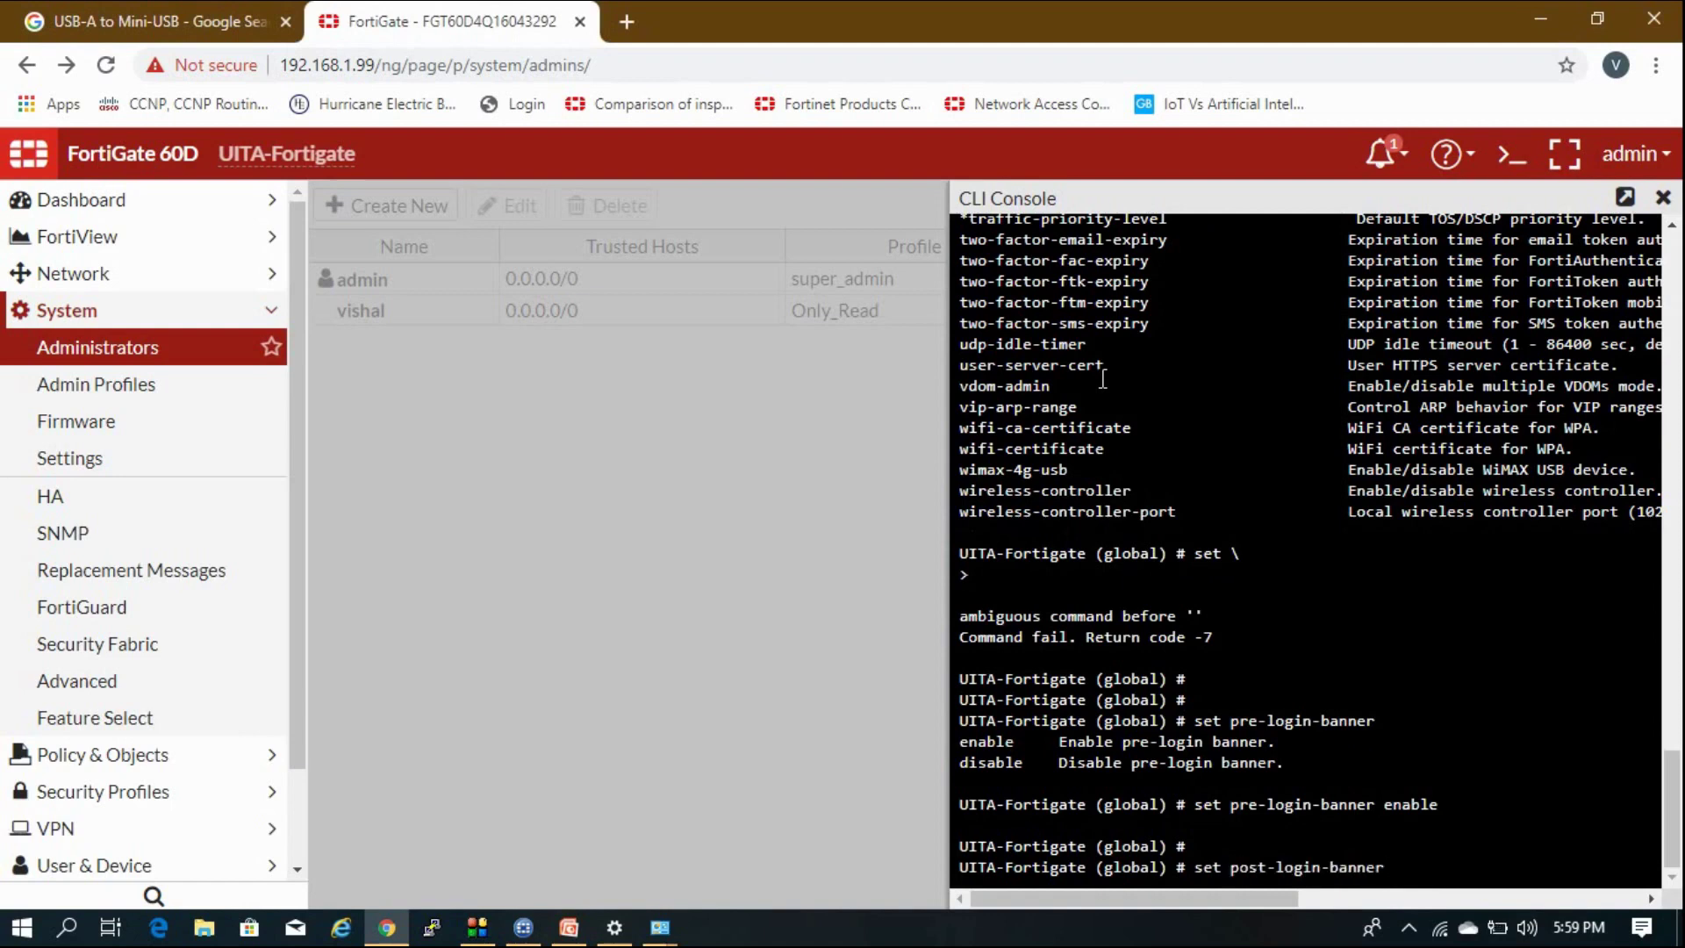
text( enable)
key(Return)
key(Return)
key(Return)
key(Return)
key(Return)
text(e)
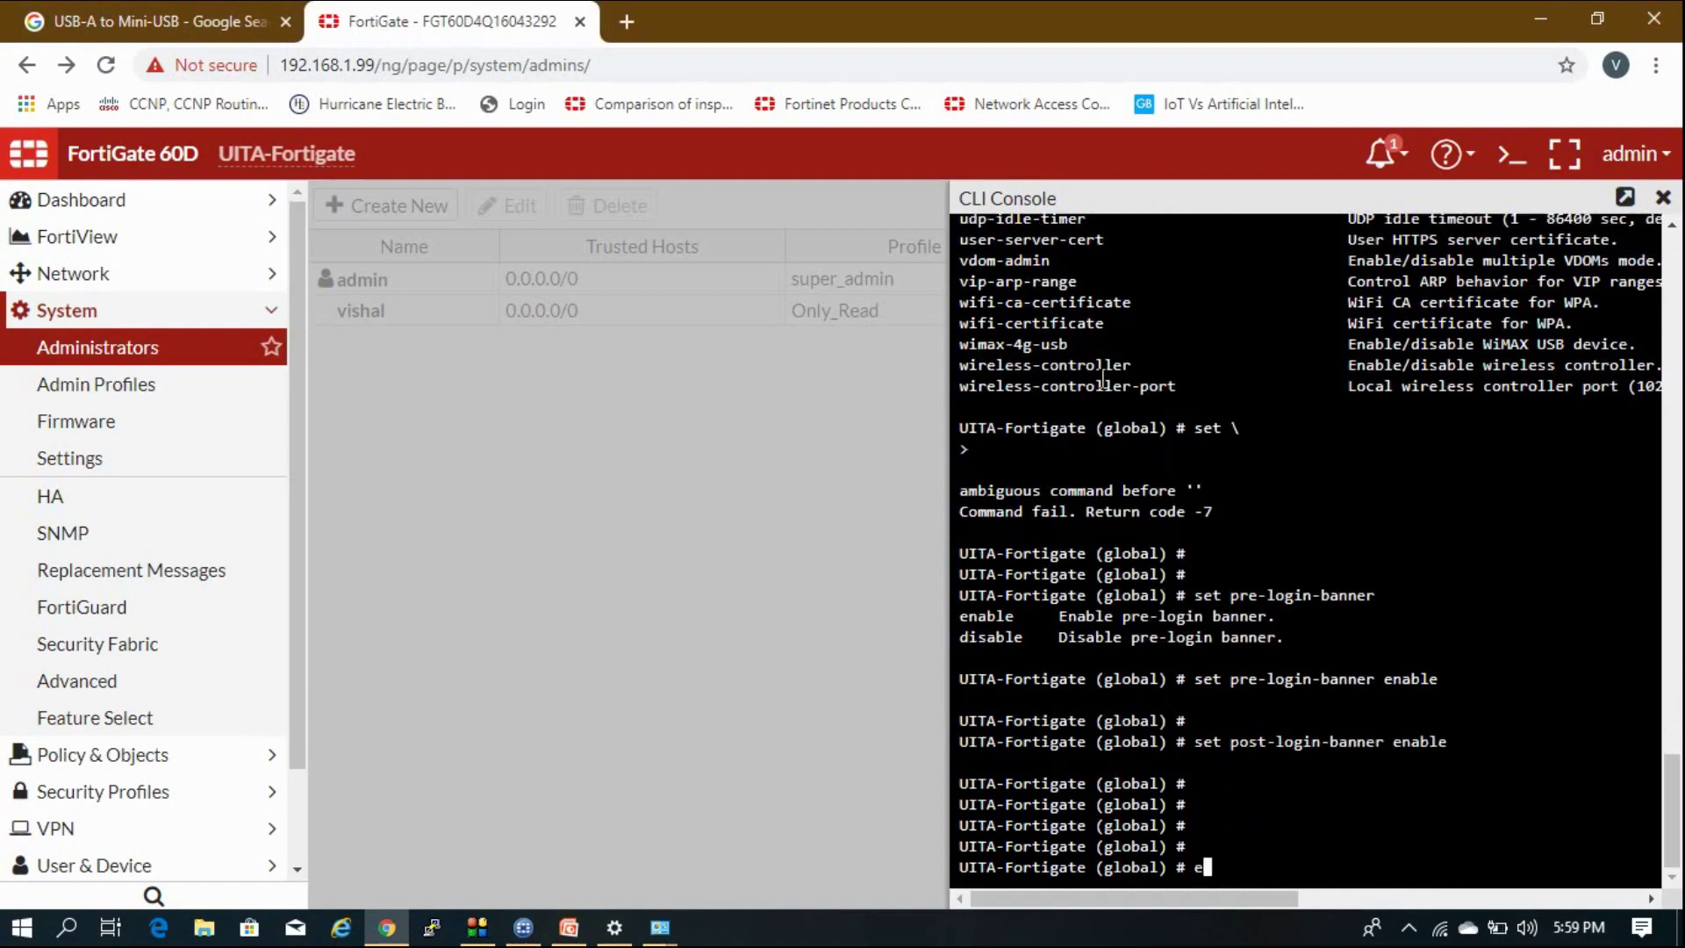
text(nd)
key(Return)
key(Return)
key(Return)
key(Return)
key(Return)
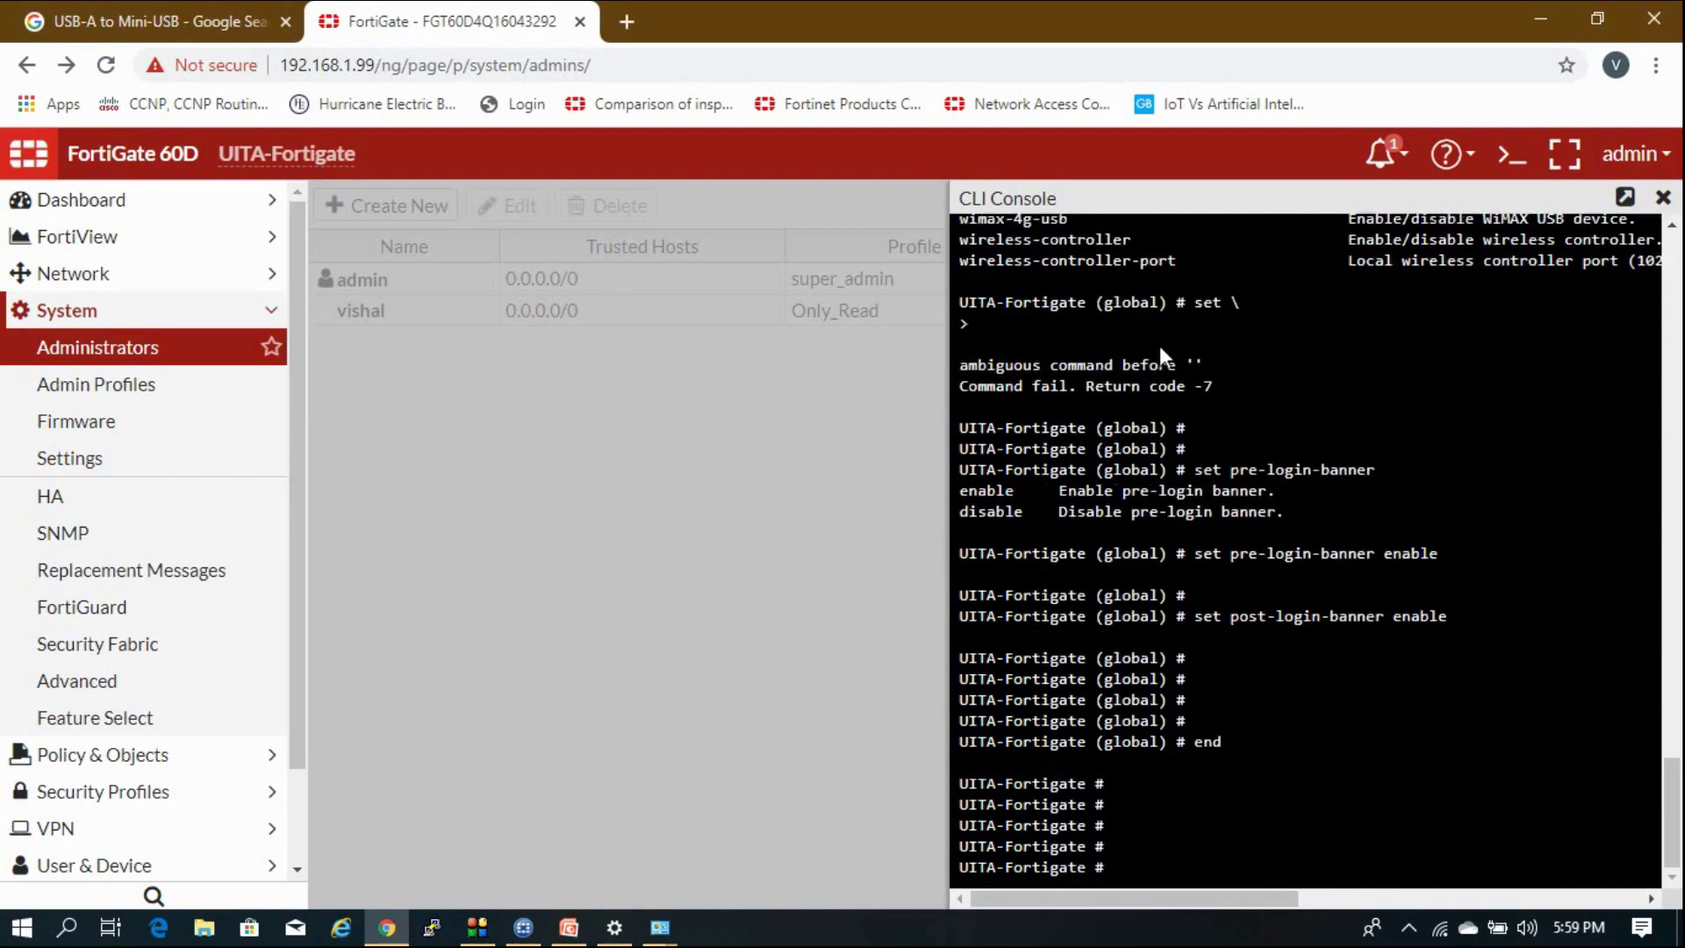
click(1662, 198)
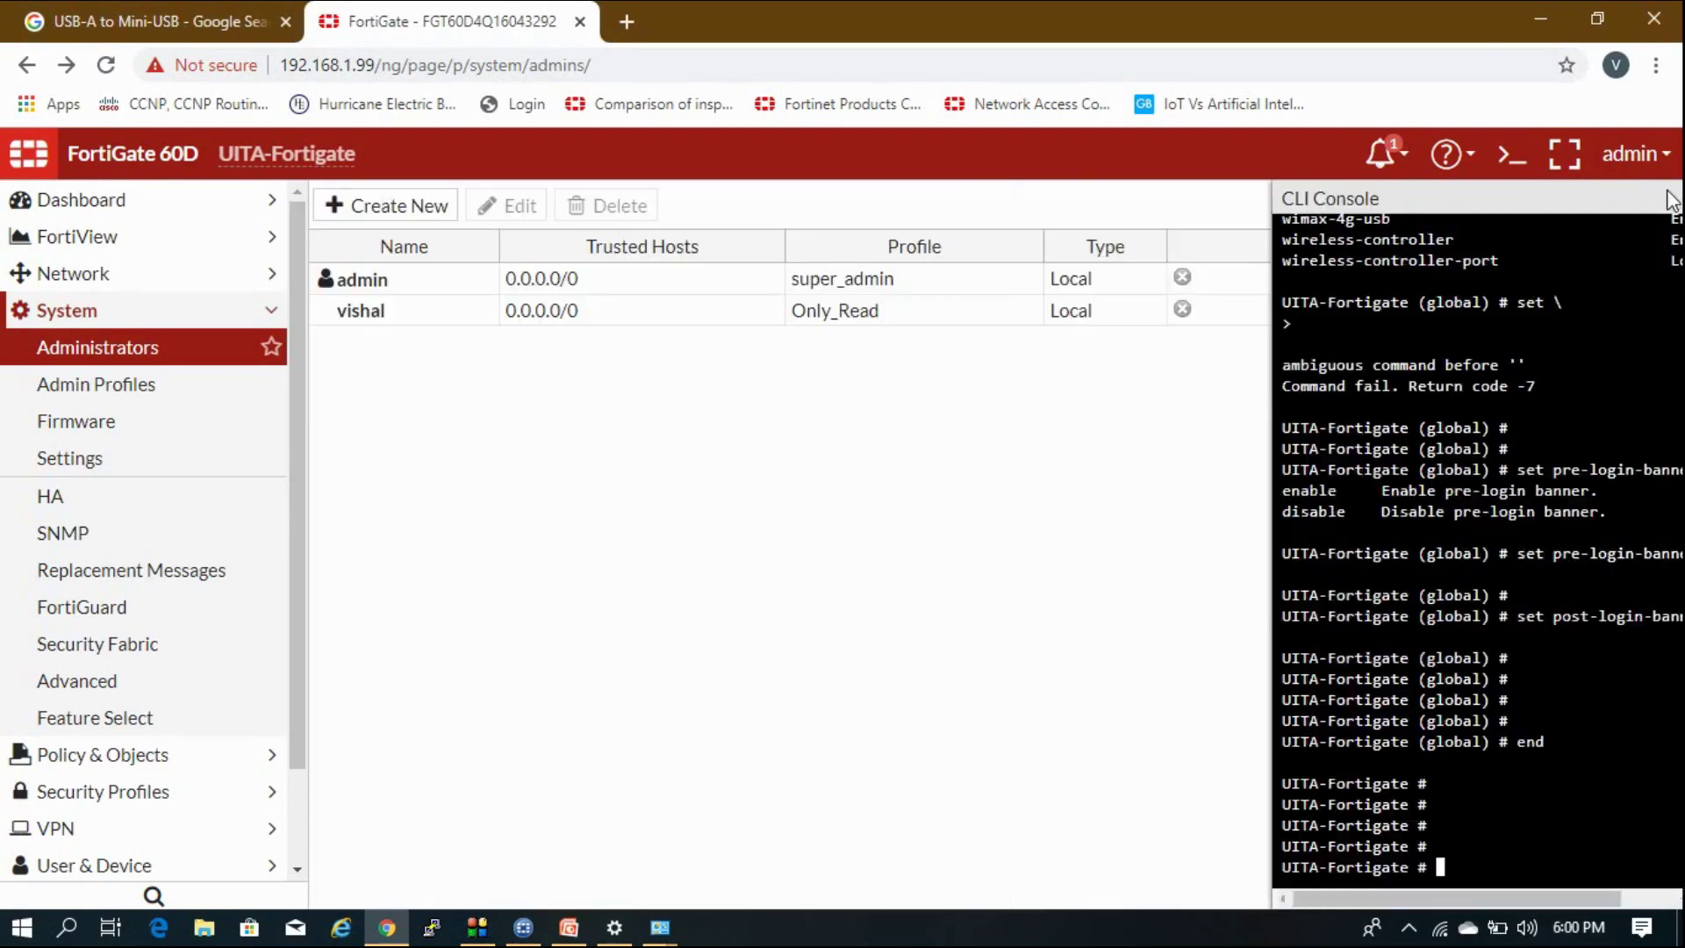
Log out, accept the pre-login disclaimer, and log back in as admin.
click(1633, 153)
click(1552, 304)
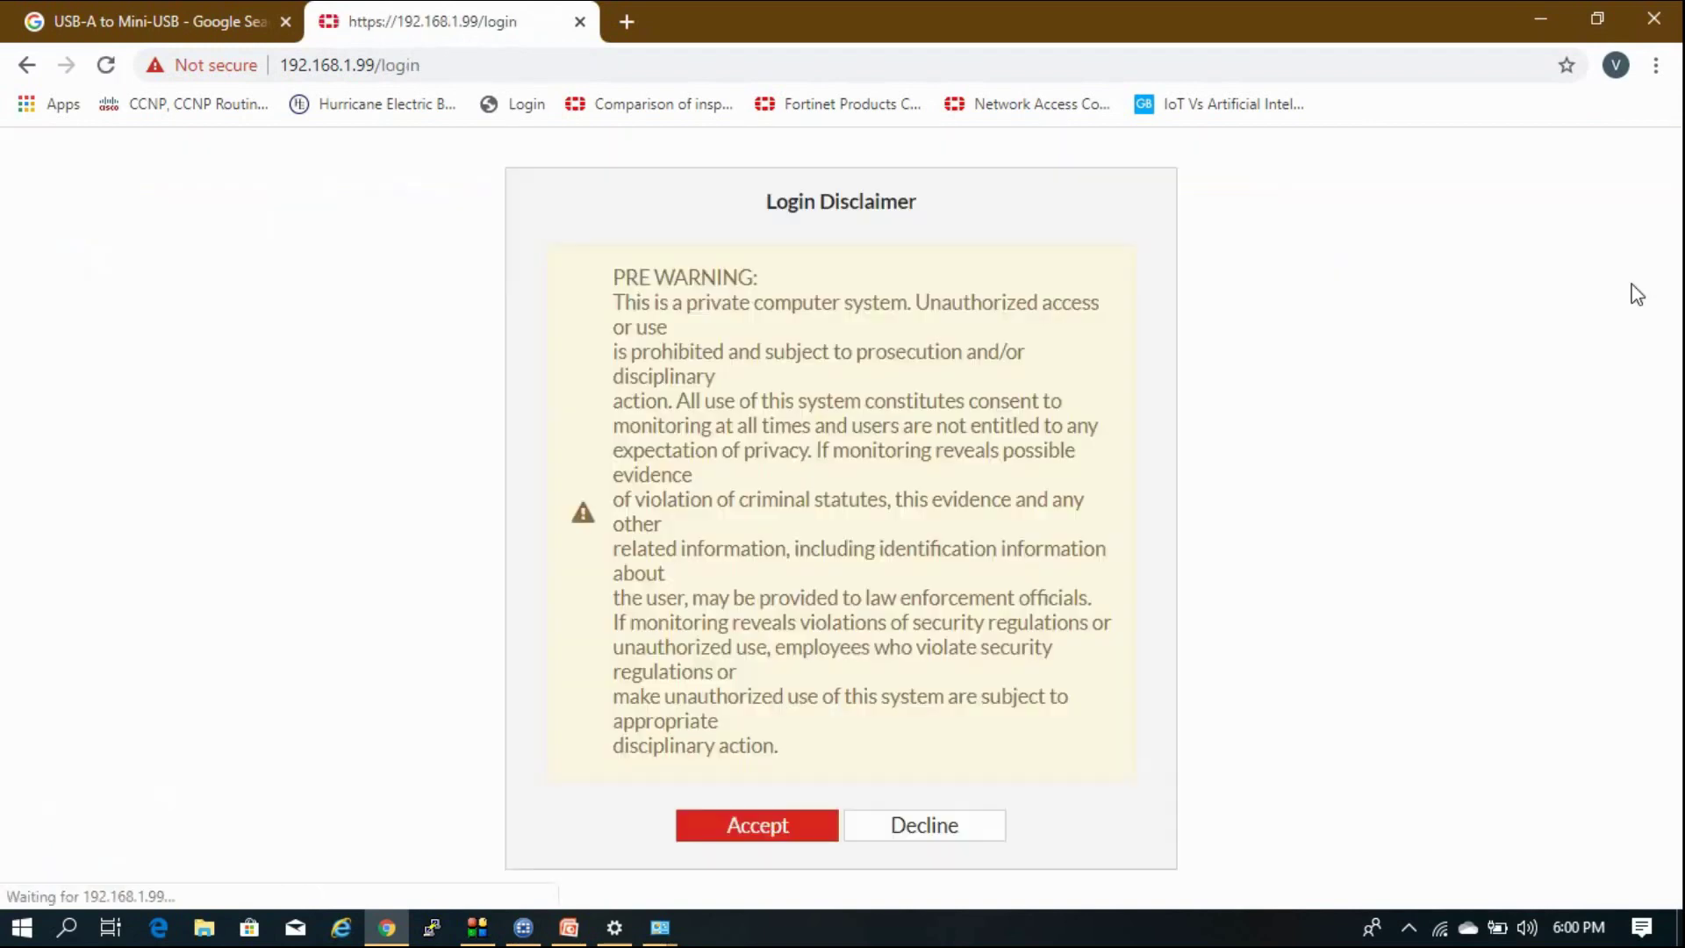
drag(623, 283, 842, 681)
click(921, 491)
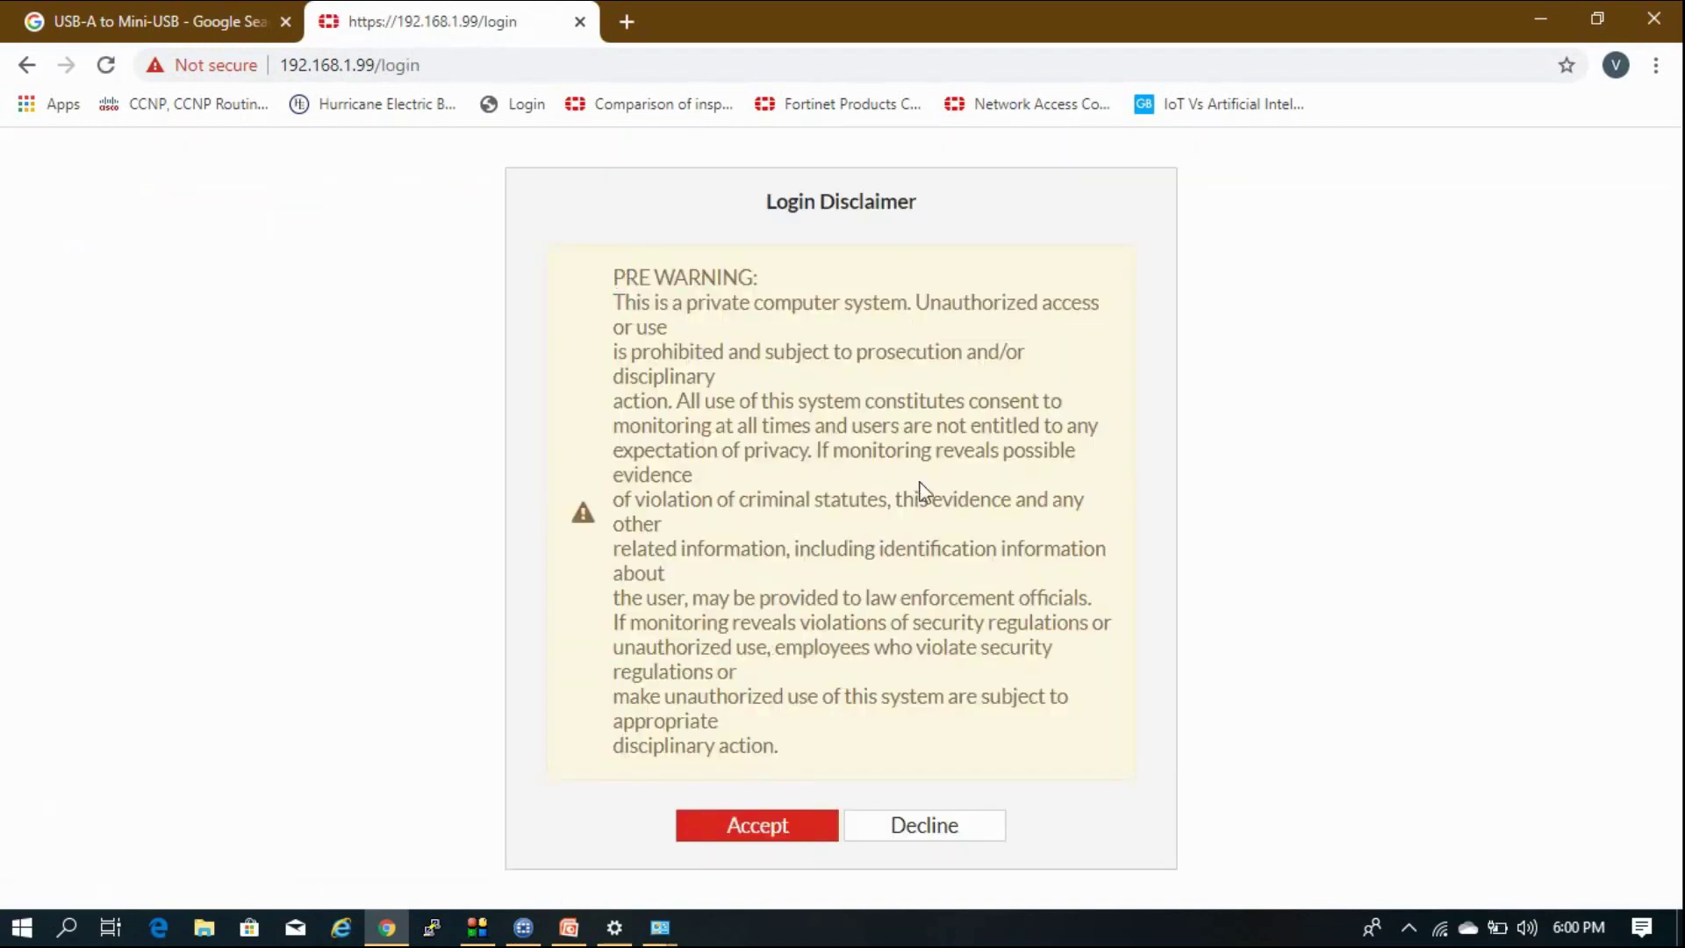
click(798, 823)
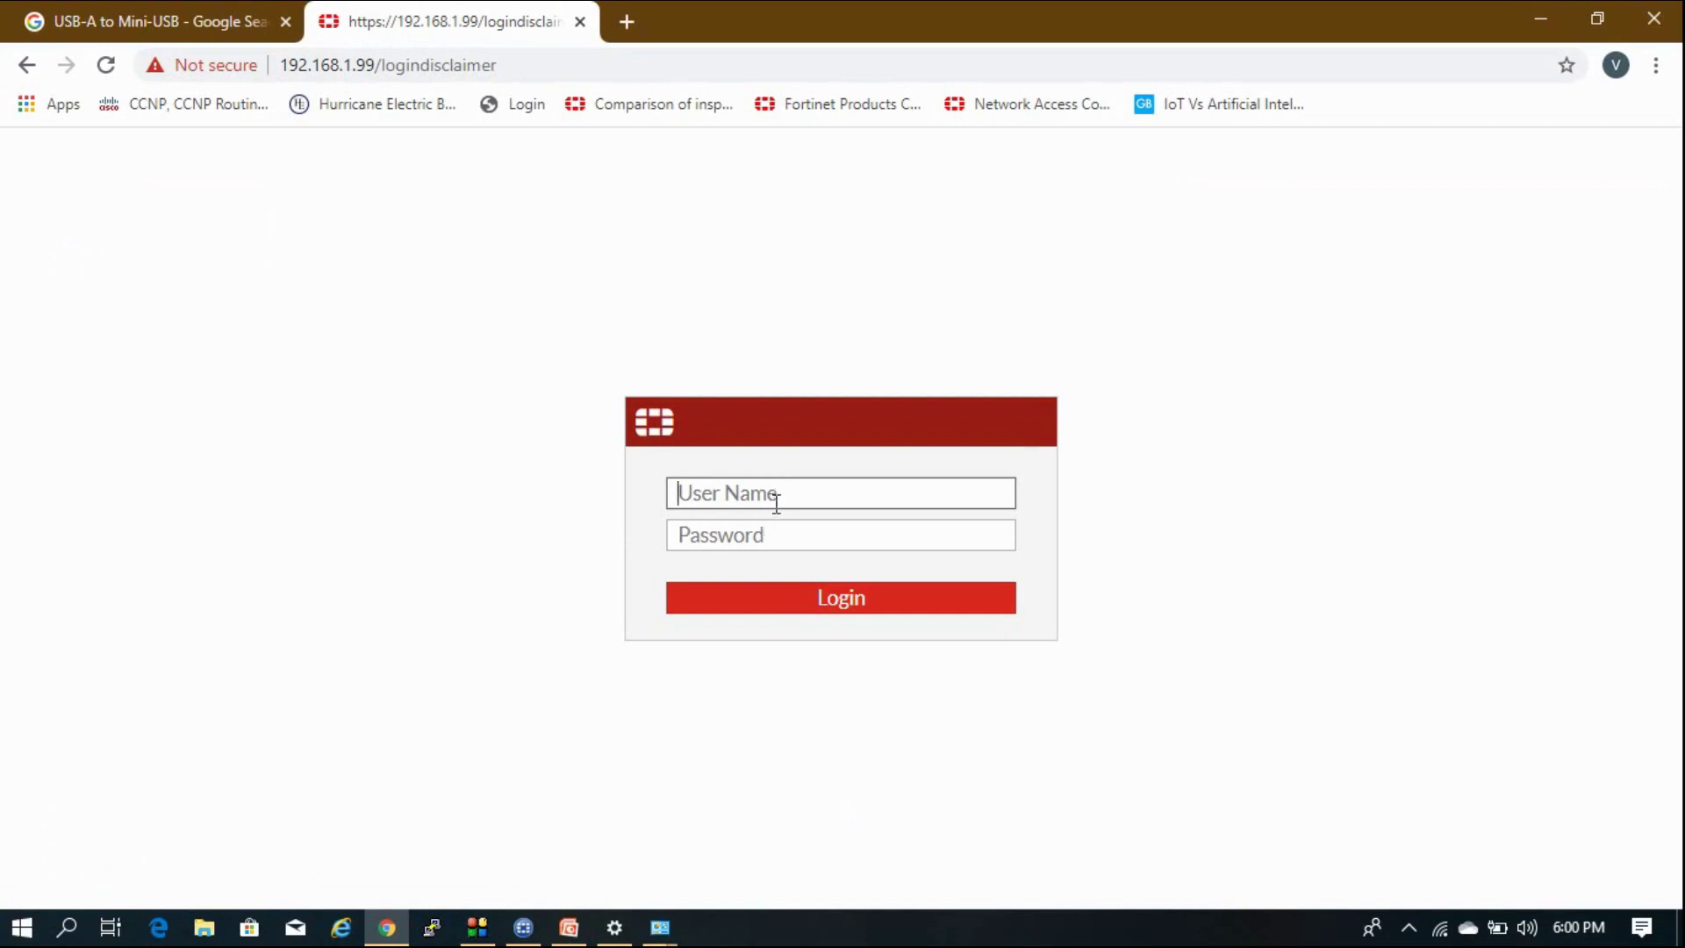
text(admin)
key(Return)
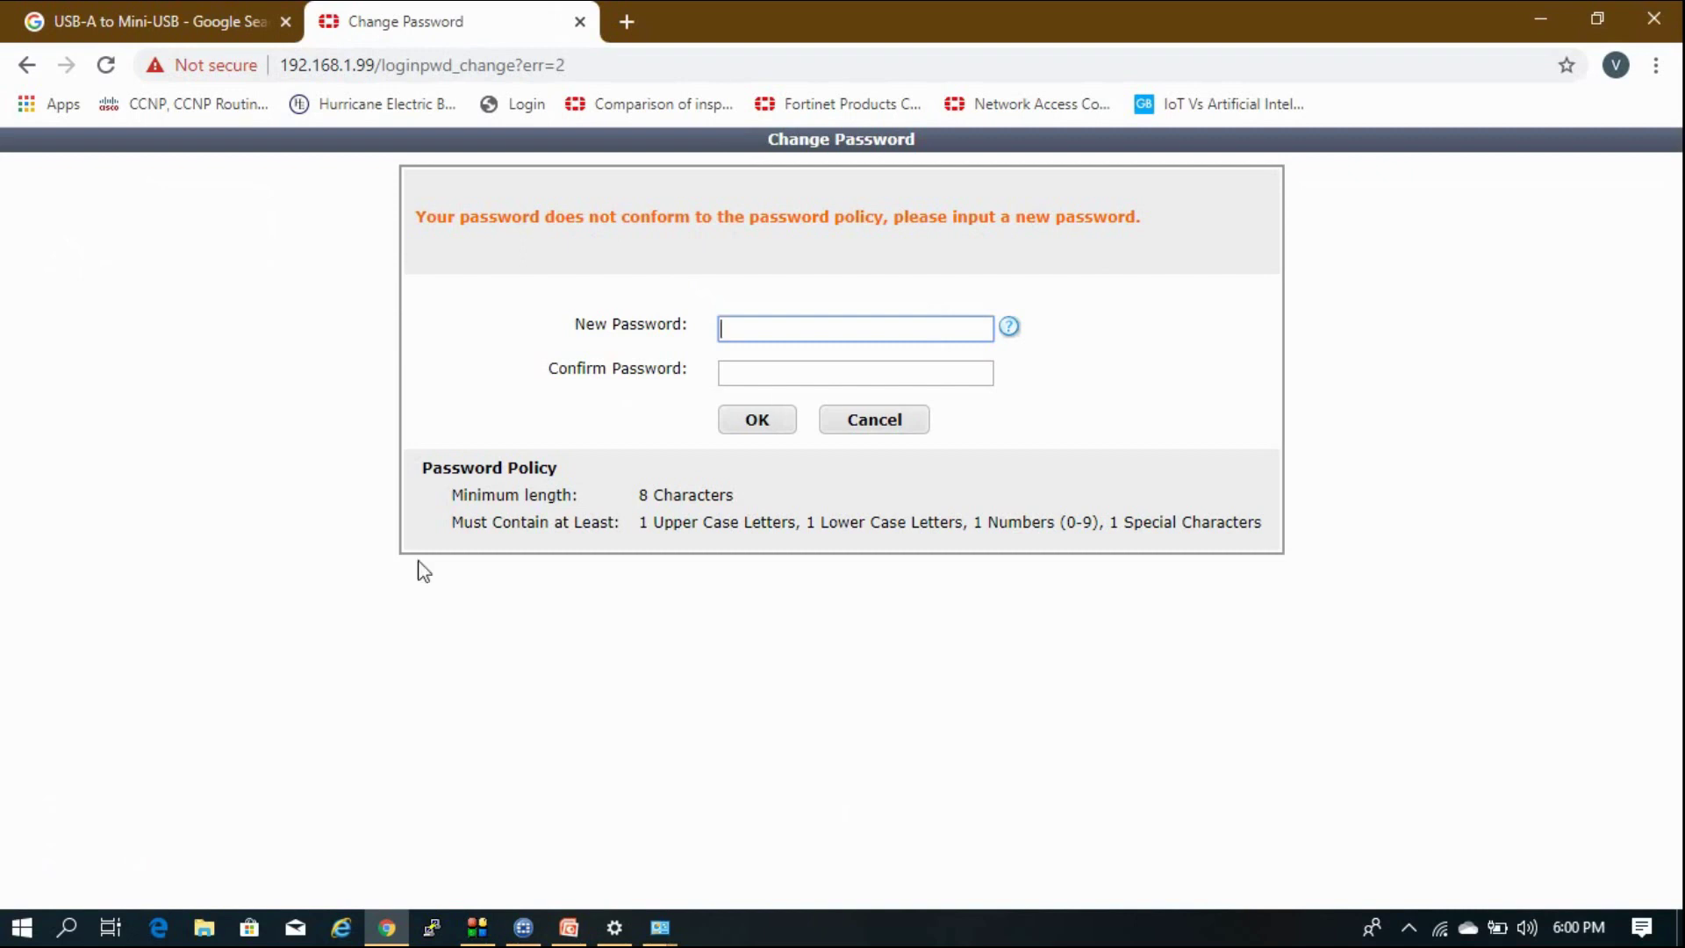
Enter and confirm a new policy-compliant admin password, then accept the post-login disclaimer.
drag(639, 494, 795, 521)
click(824, 404)
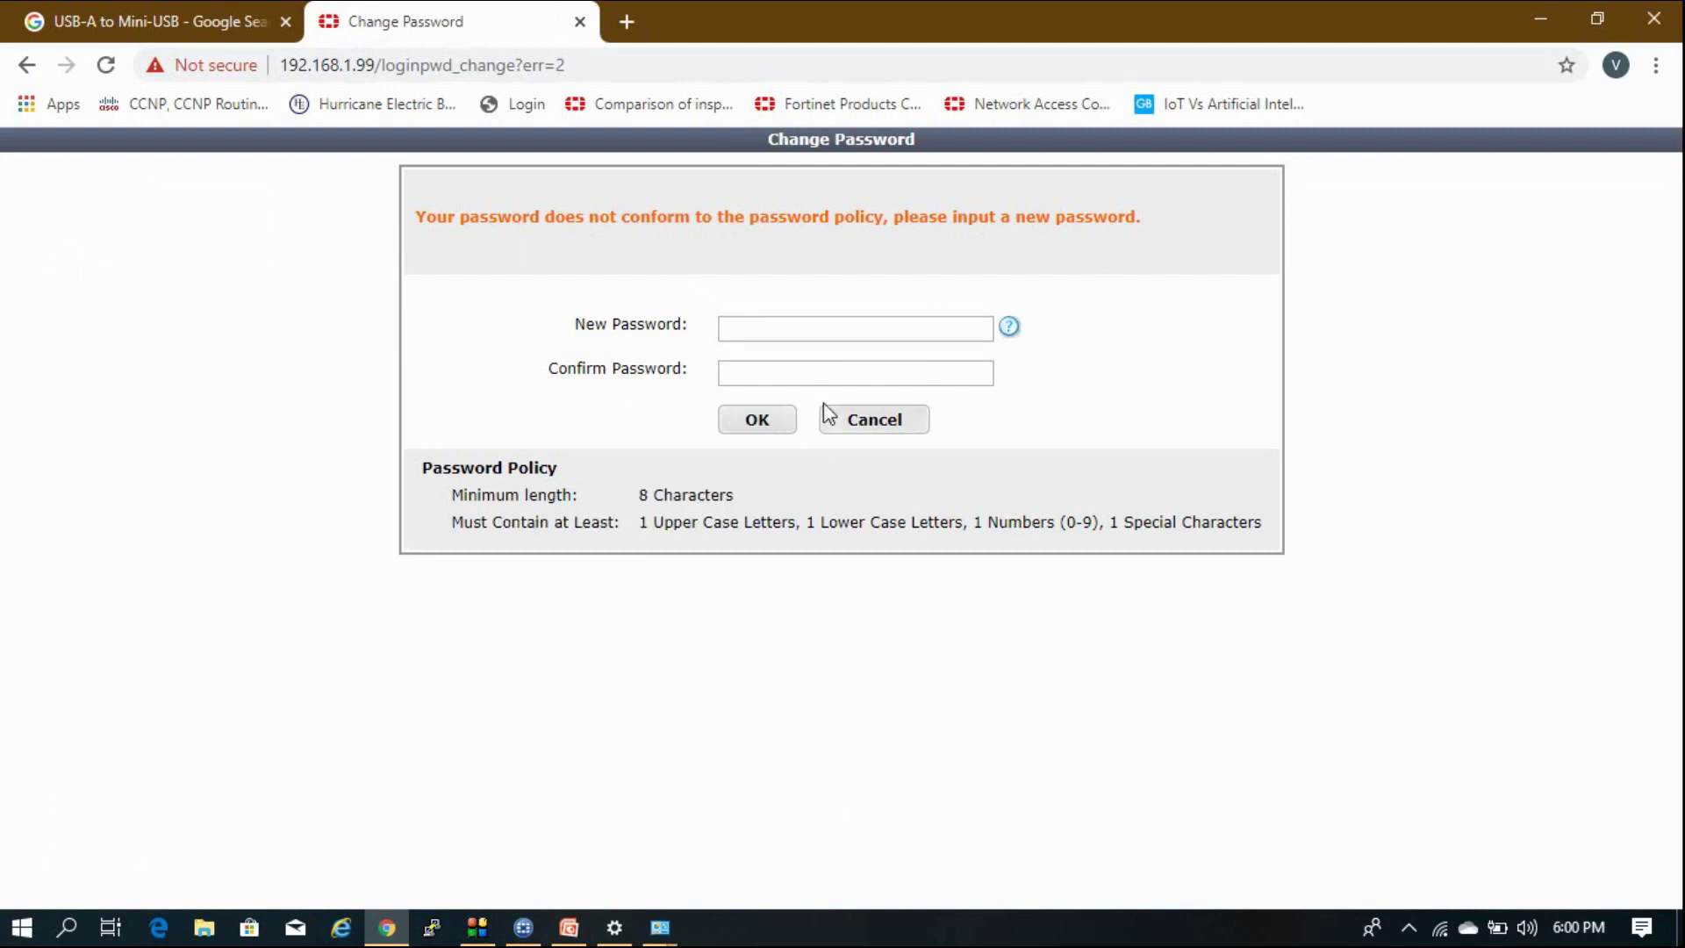
click(840, 328)
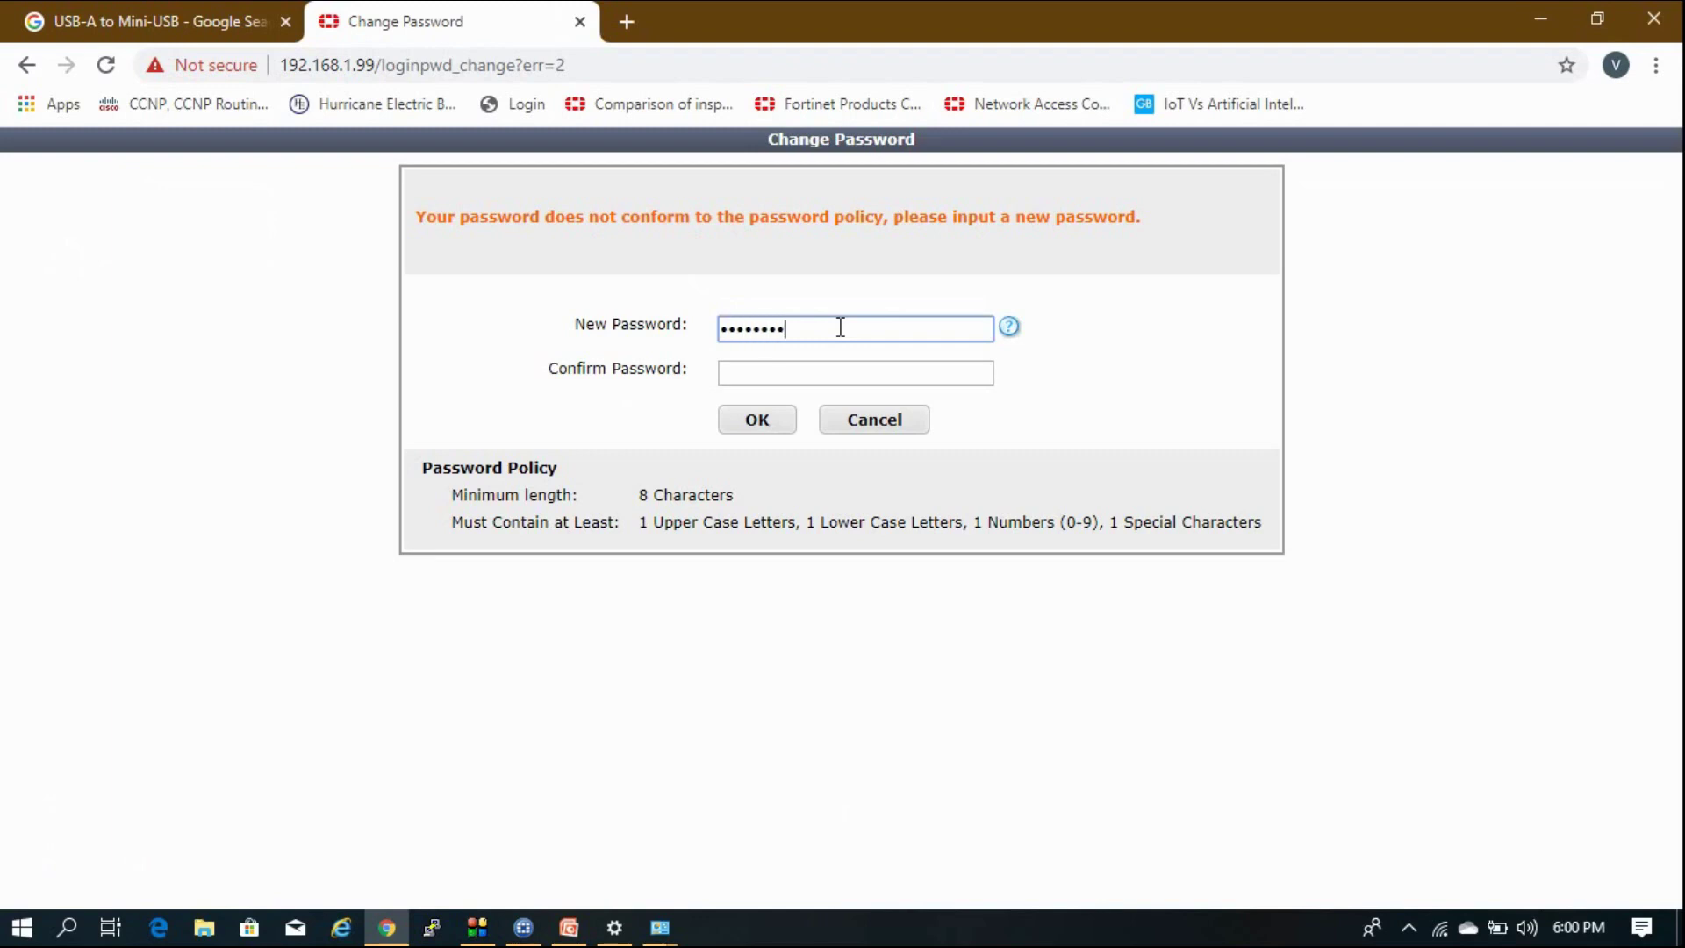
text(!)
key(Tab)
text(•••)
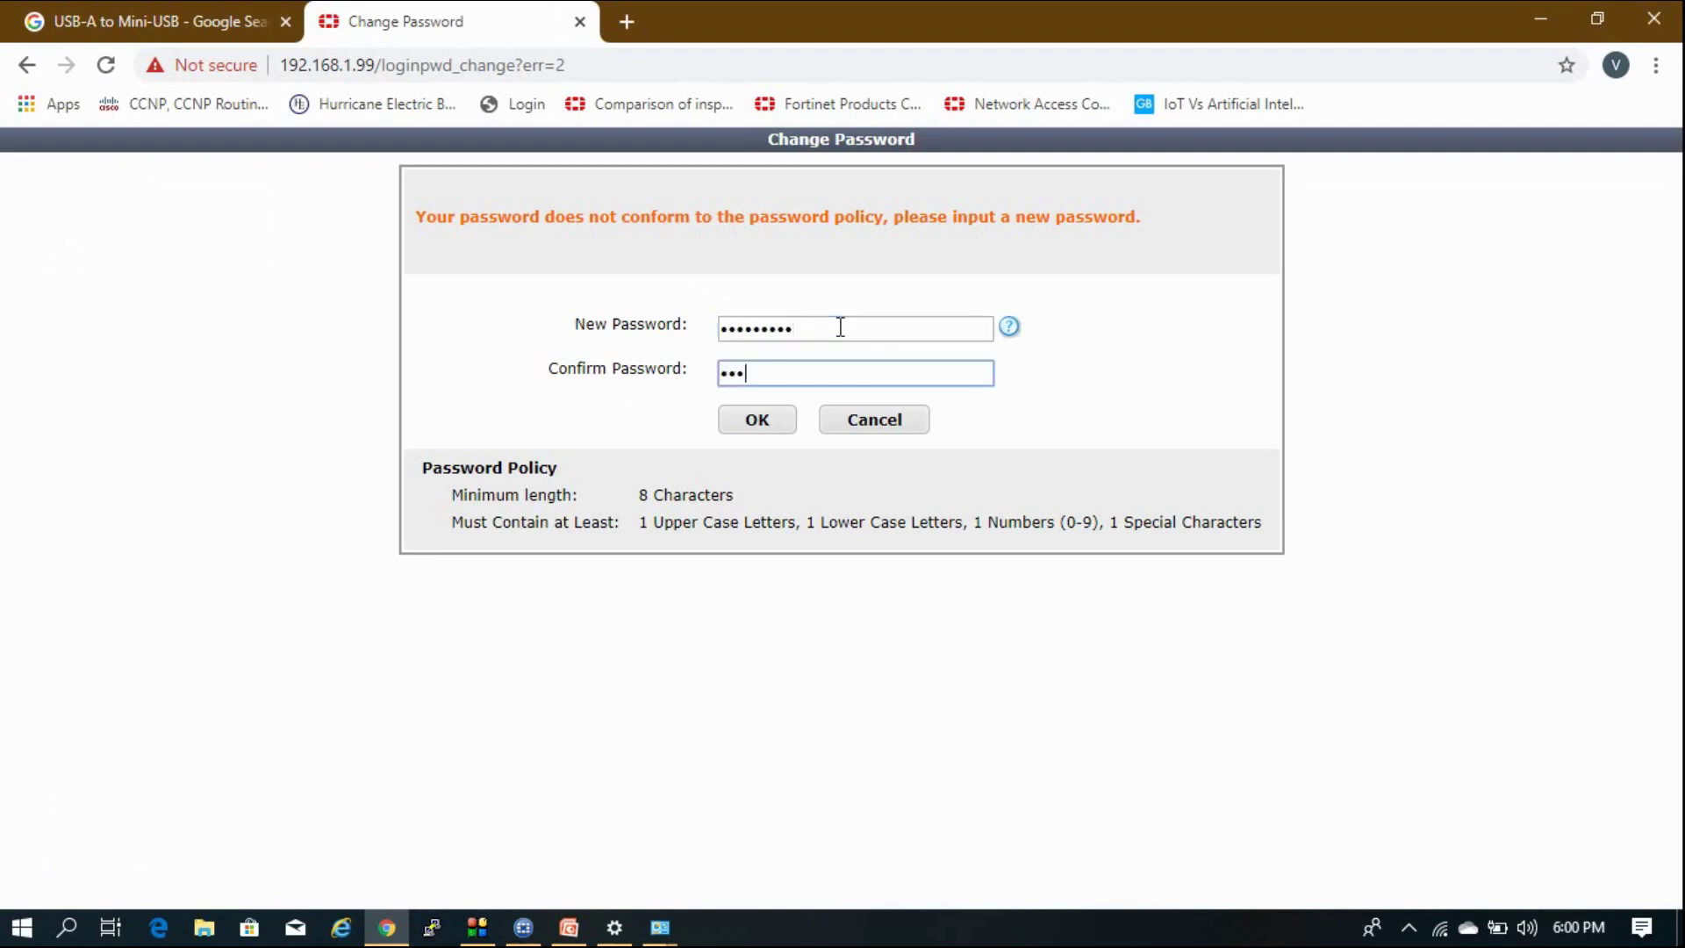
text(•••••)
click(793, 420)
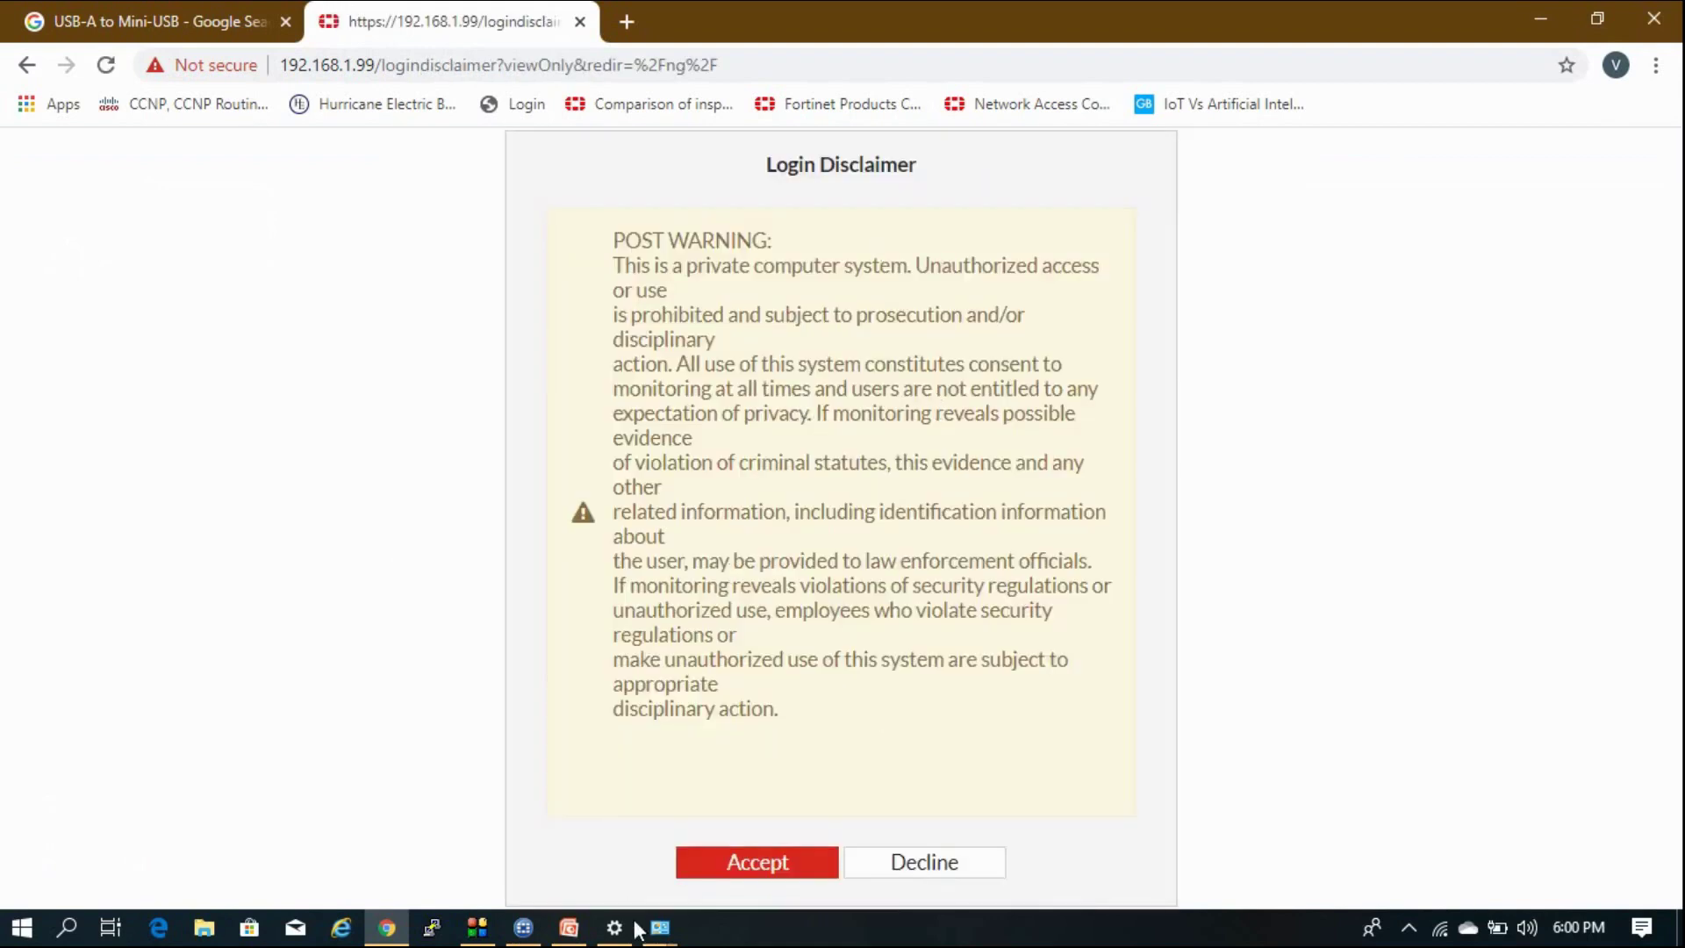
click(757, 864)
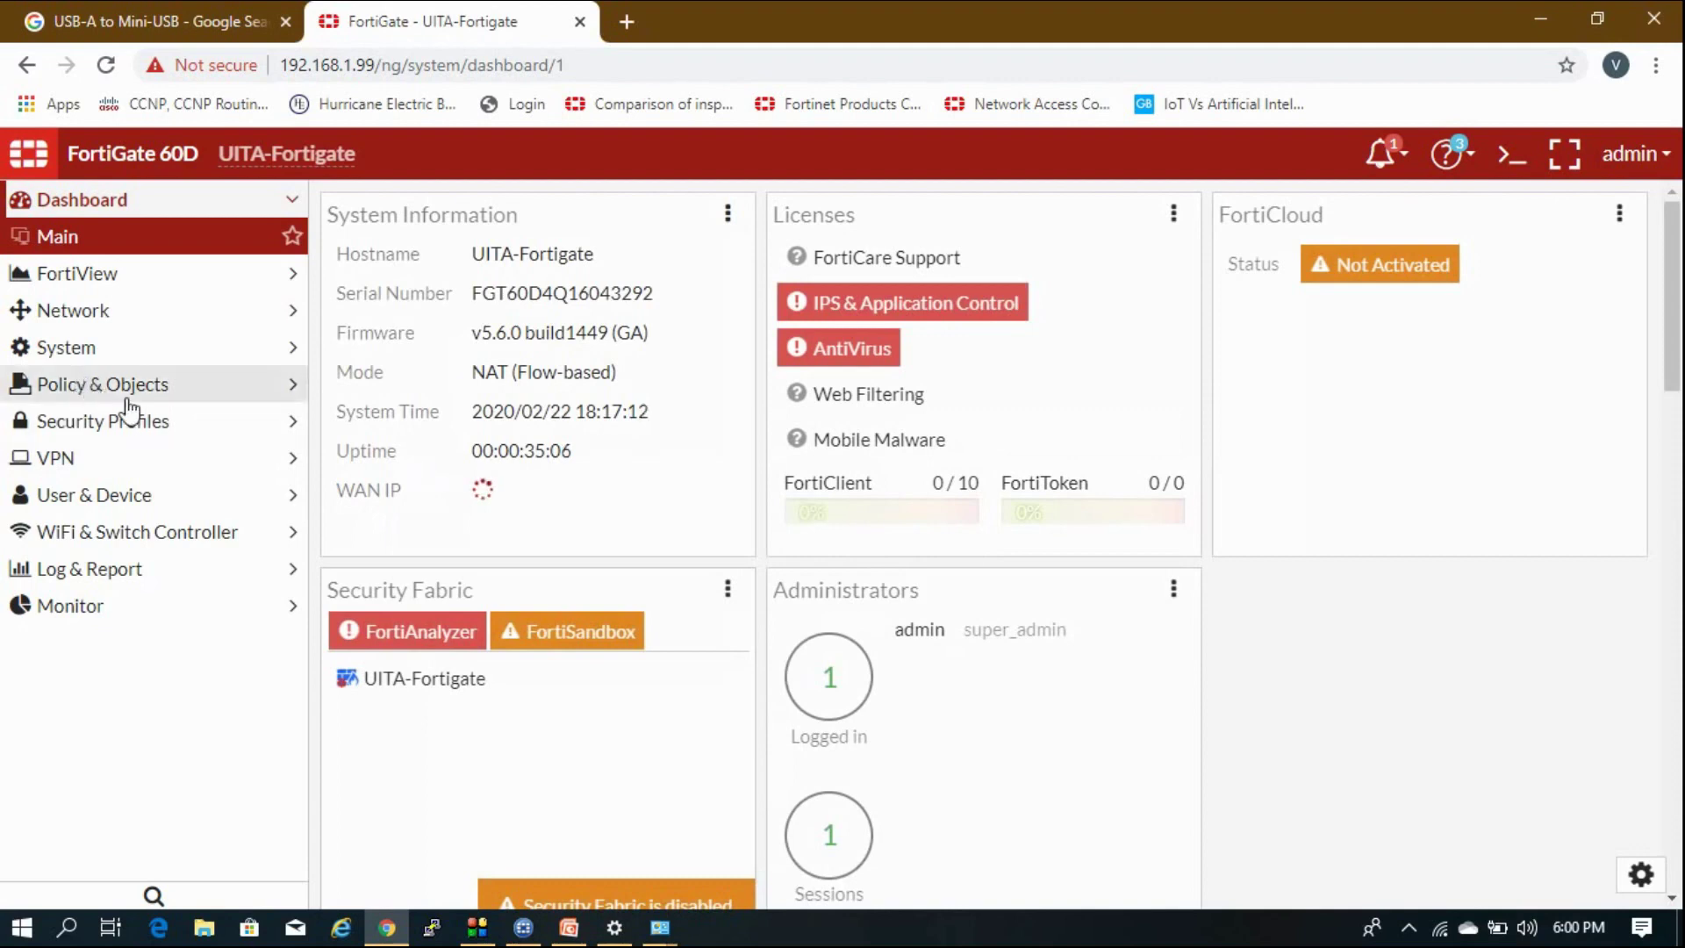
Open the System > Administrators list, then switch to the PowerPoint presentation.
click(188, 351)
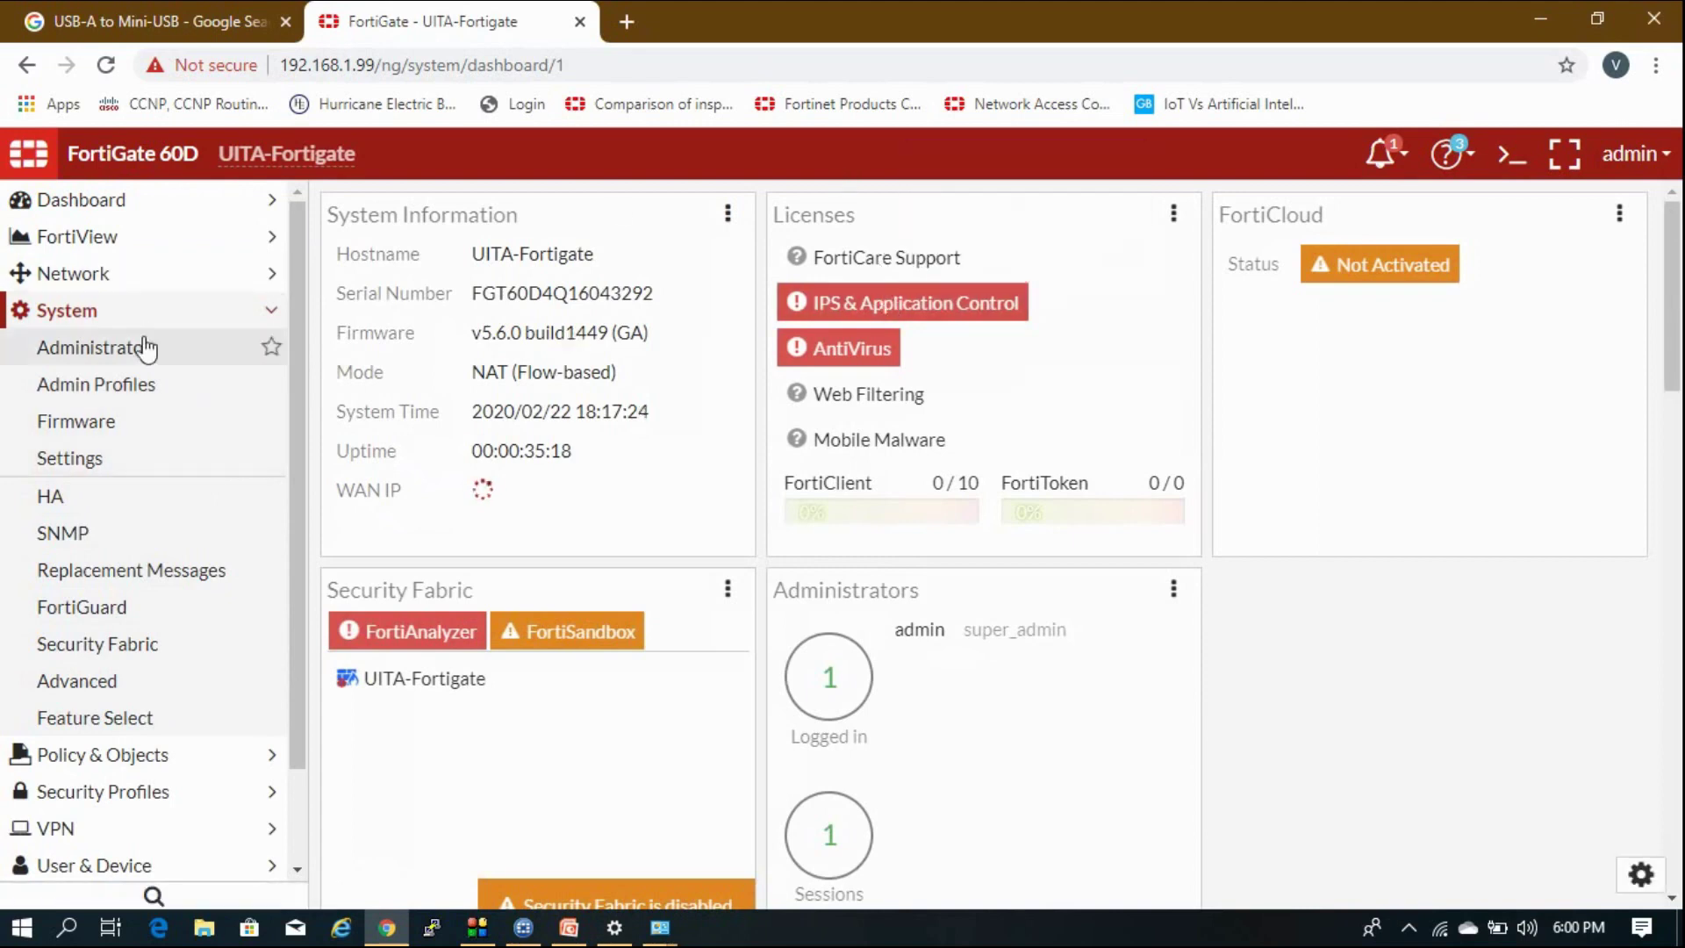
click(259, 347)
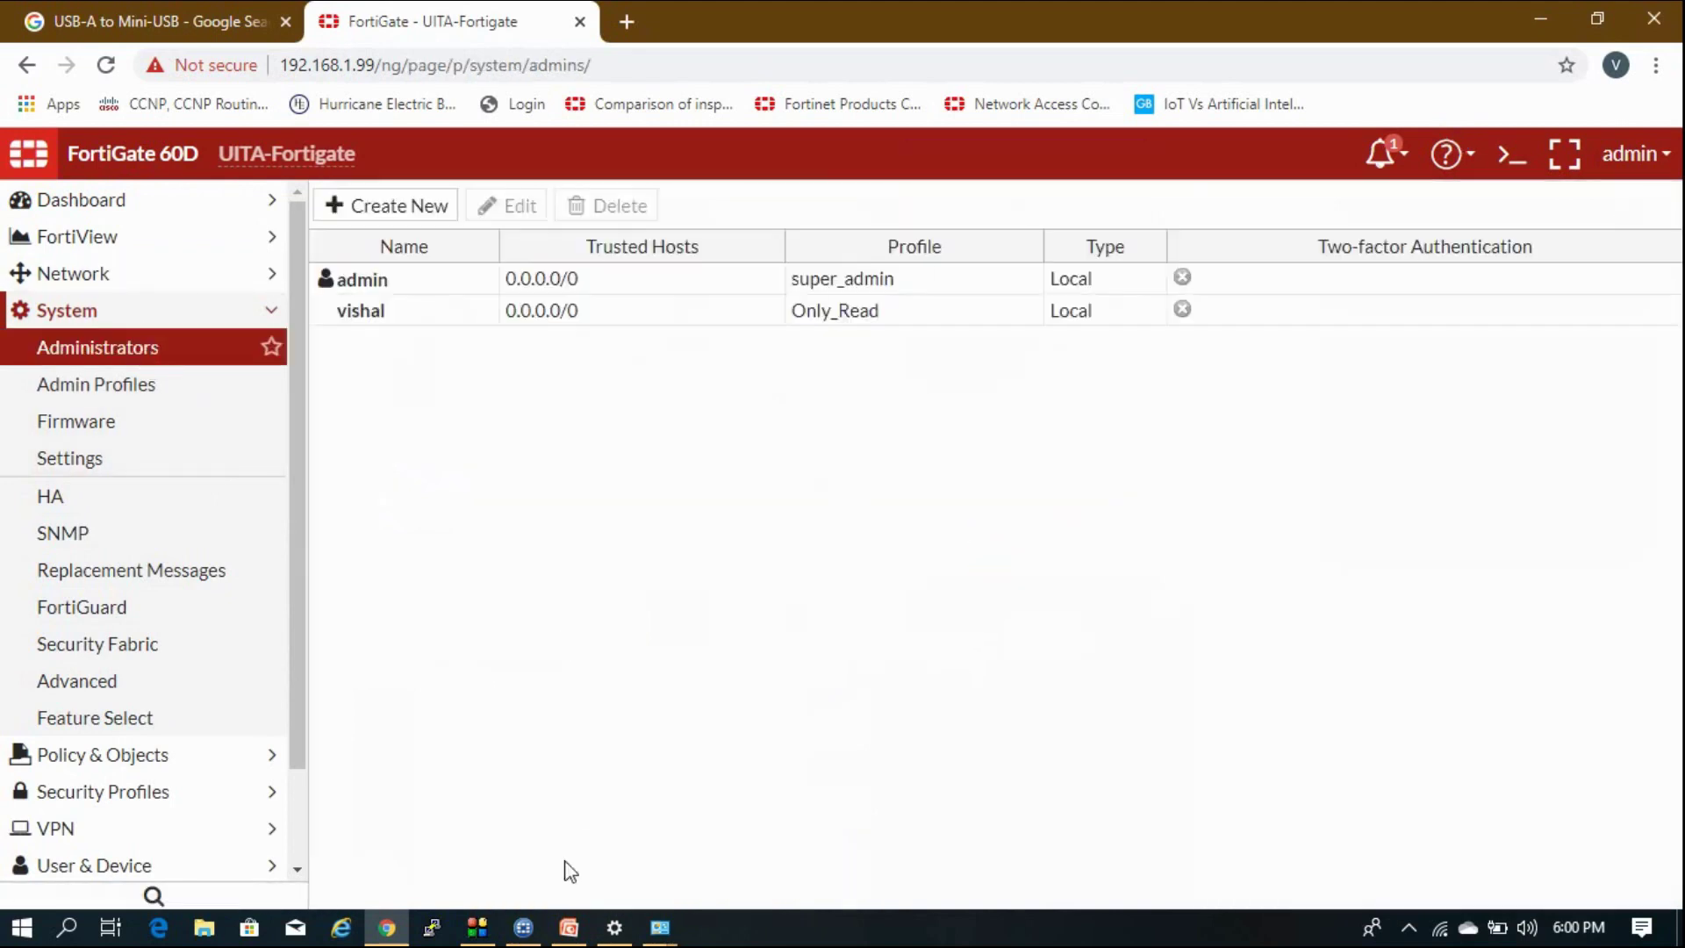
click(568, 927)
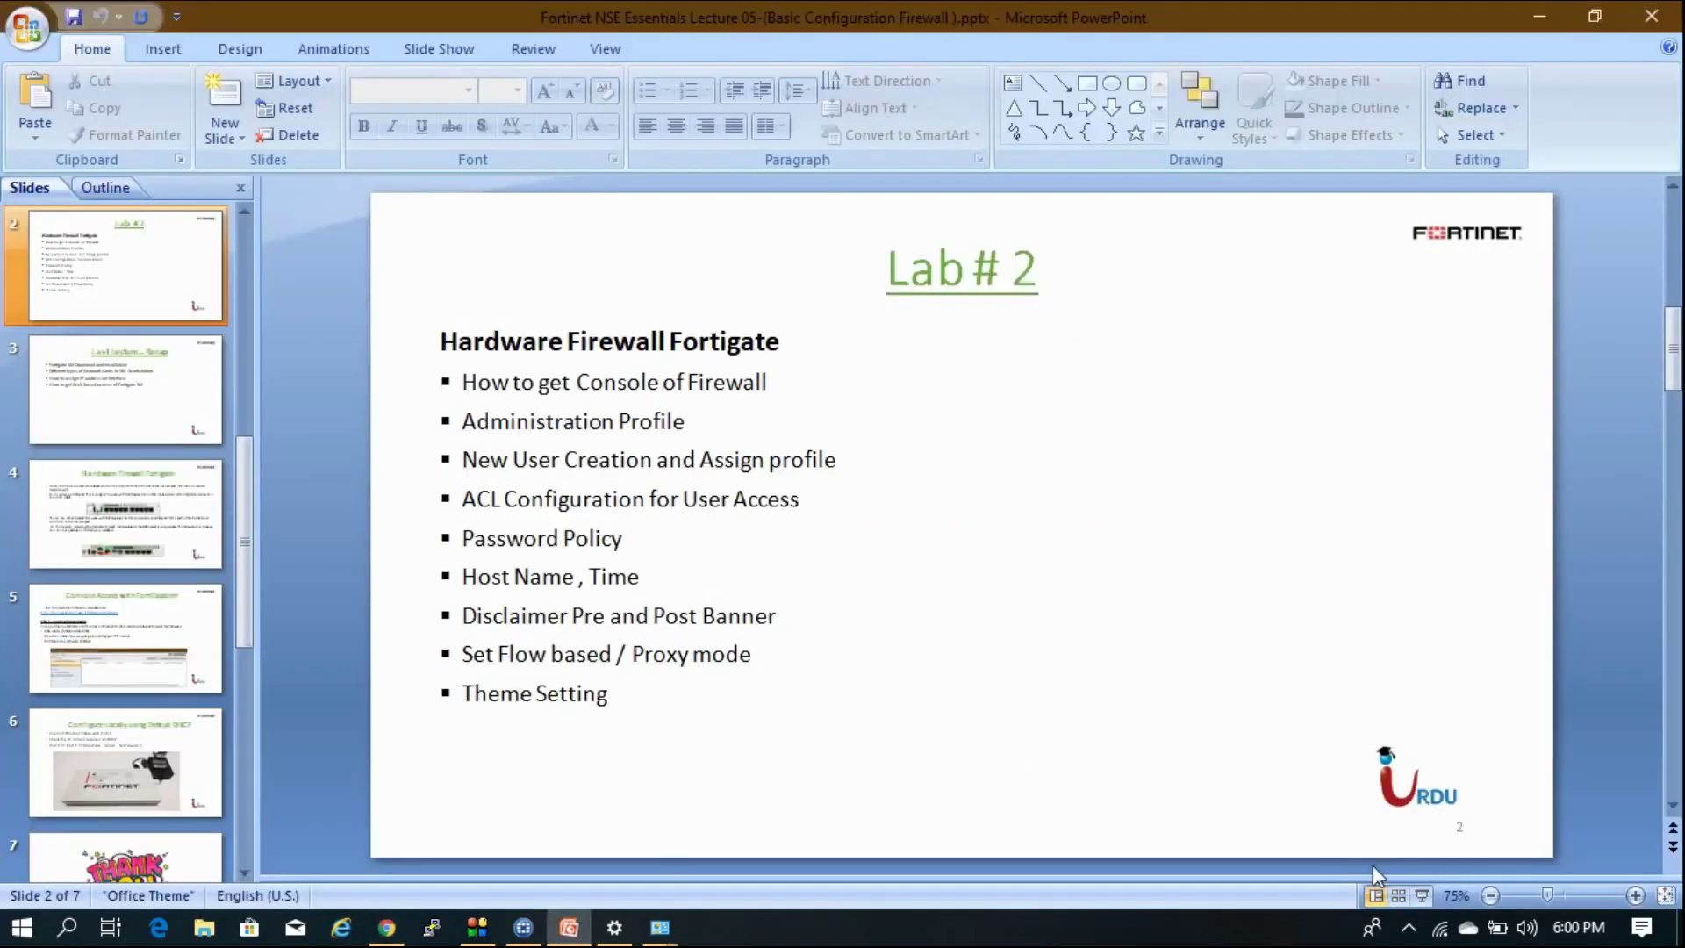
Present slide 2 full screen and ink a red felt-pen tick beside 'How to get Console of Firewall'.
click(1422, 895)
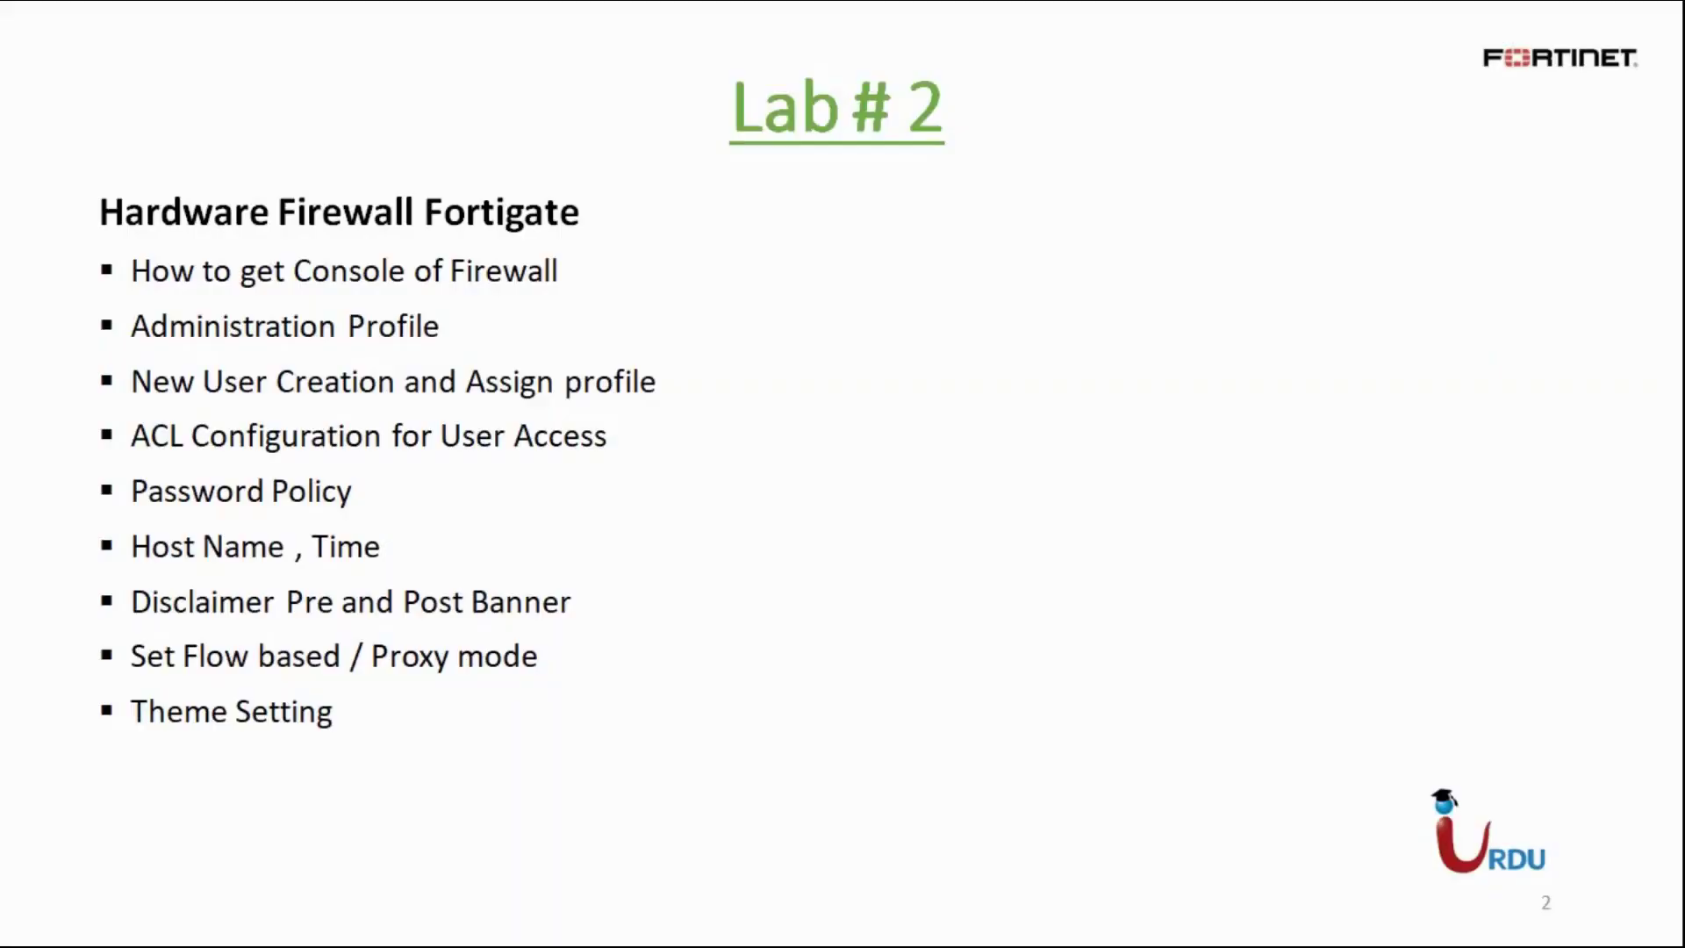
click(61, 921)
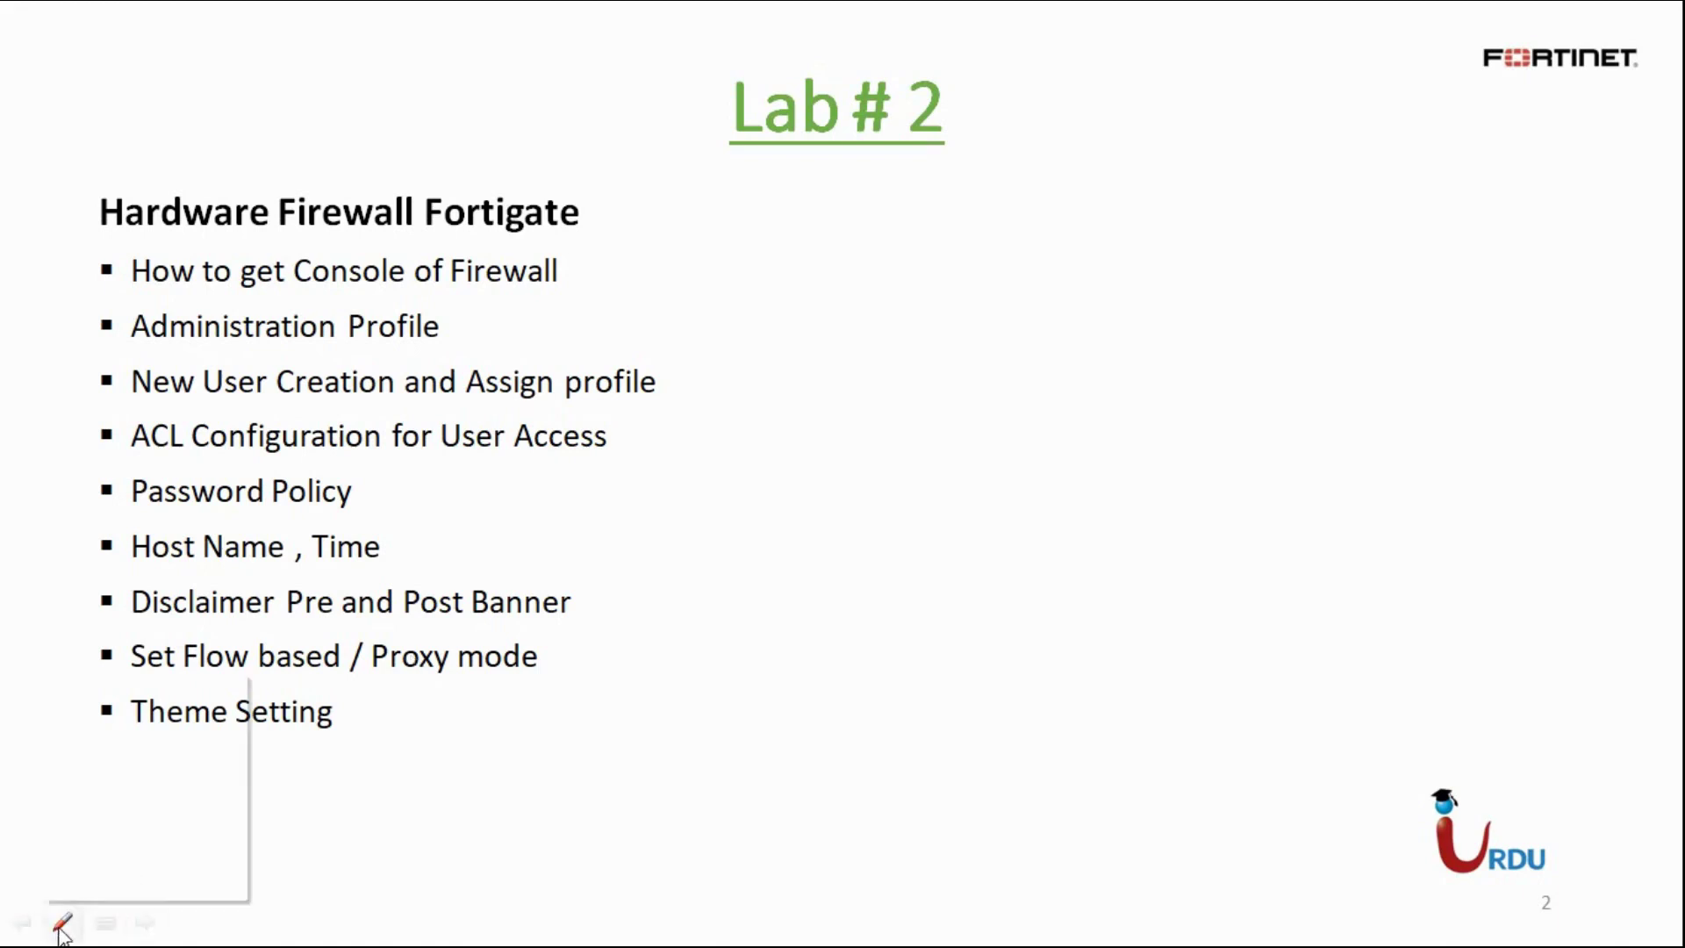
click(168, 746)
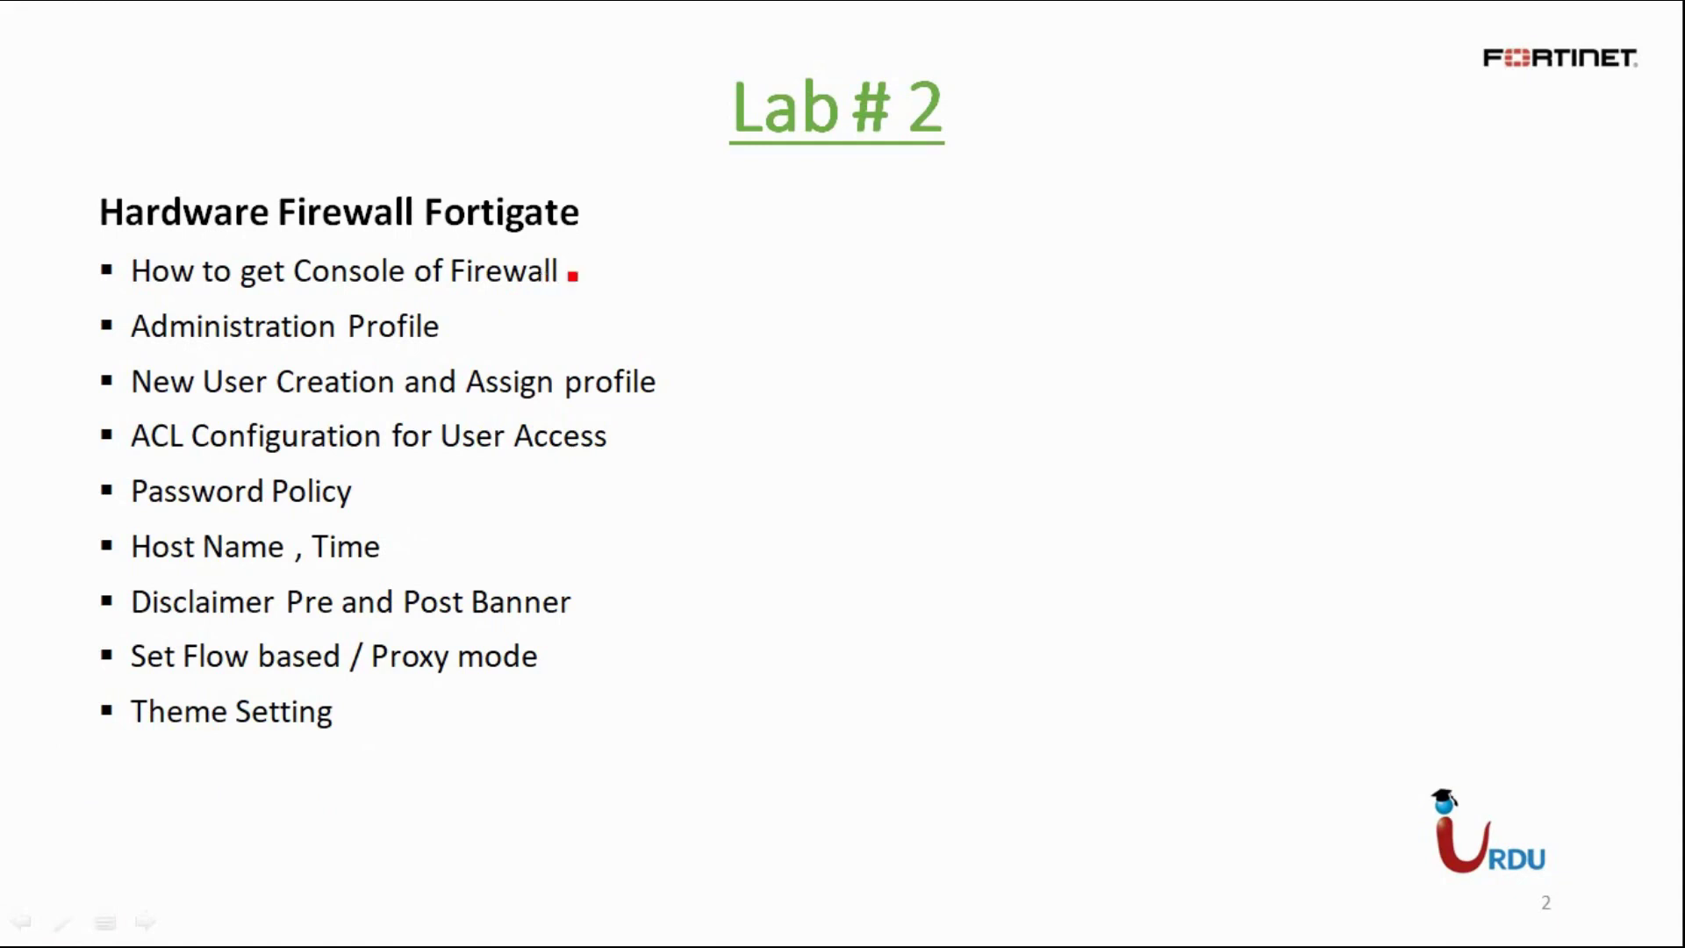
drag(604, 270, 641, 248)
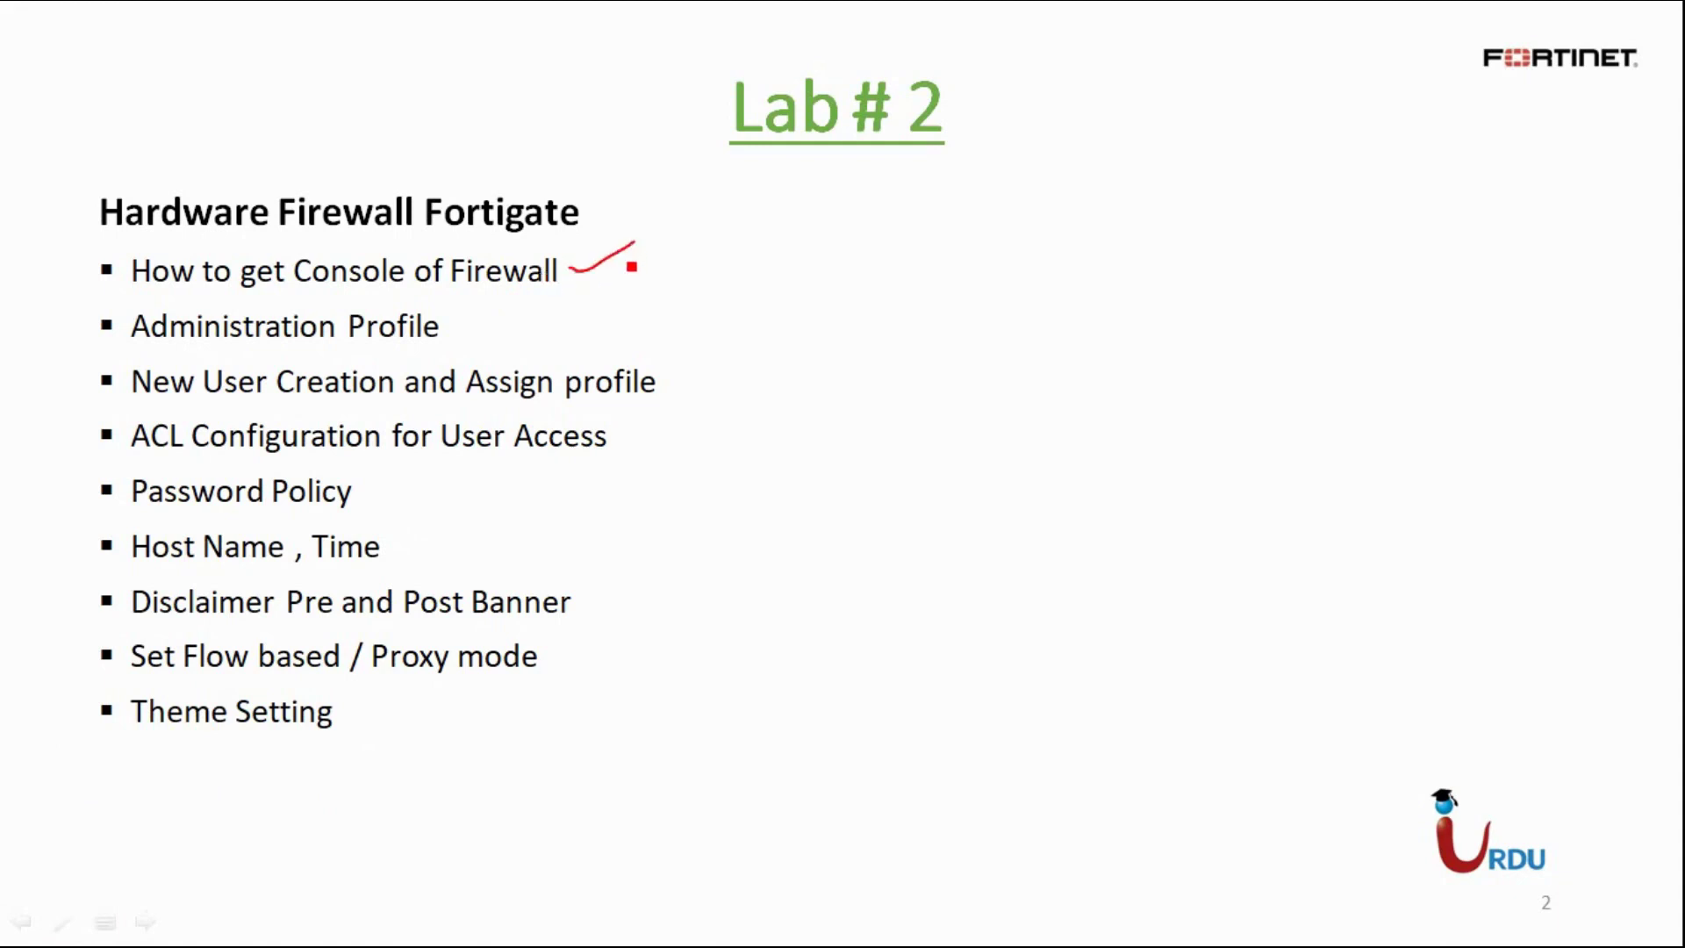